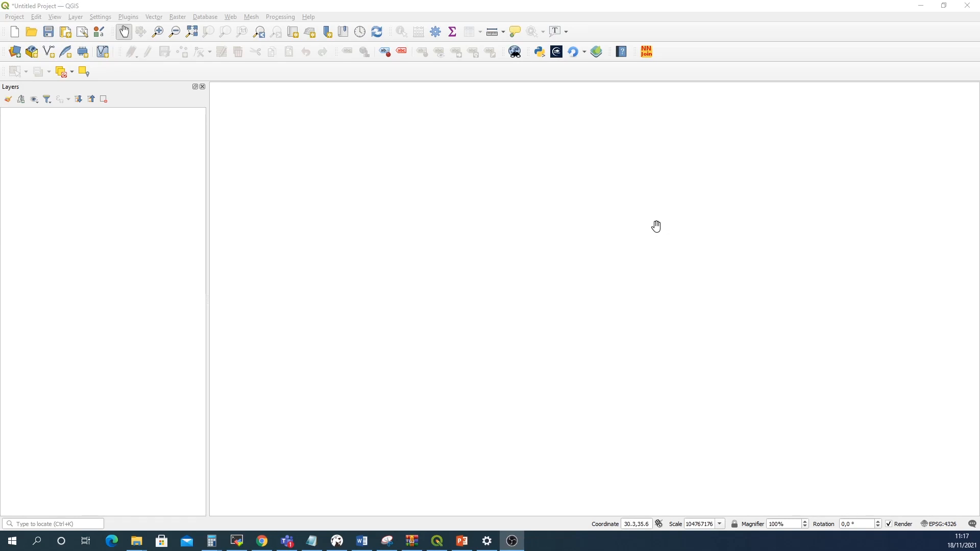
Launch the NetCDF2GIS plugin and minimize its window
{"action": "left_click", "coordinate": [558, 52]}
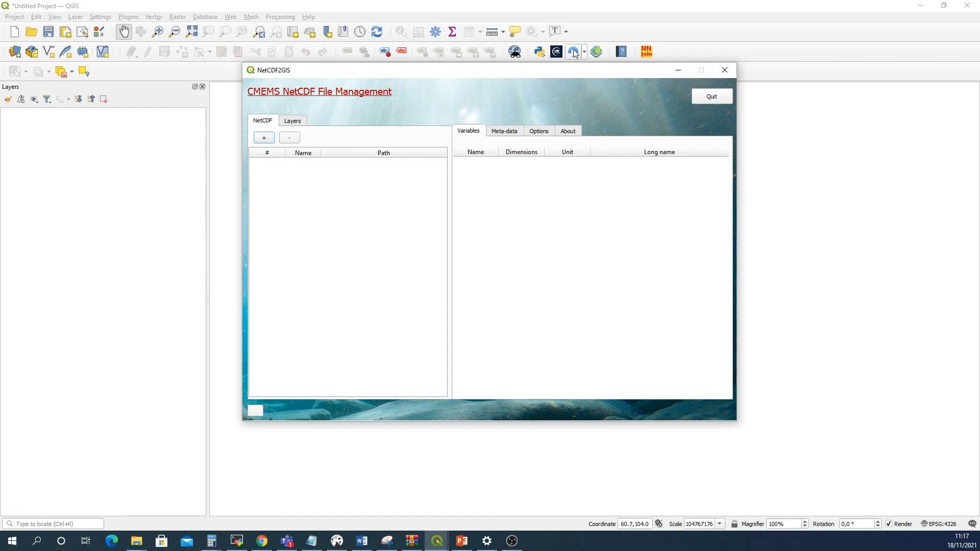
{"action": "left_click", "coordinate": [678, 71]}
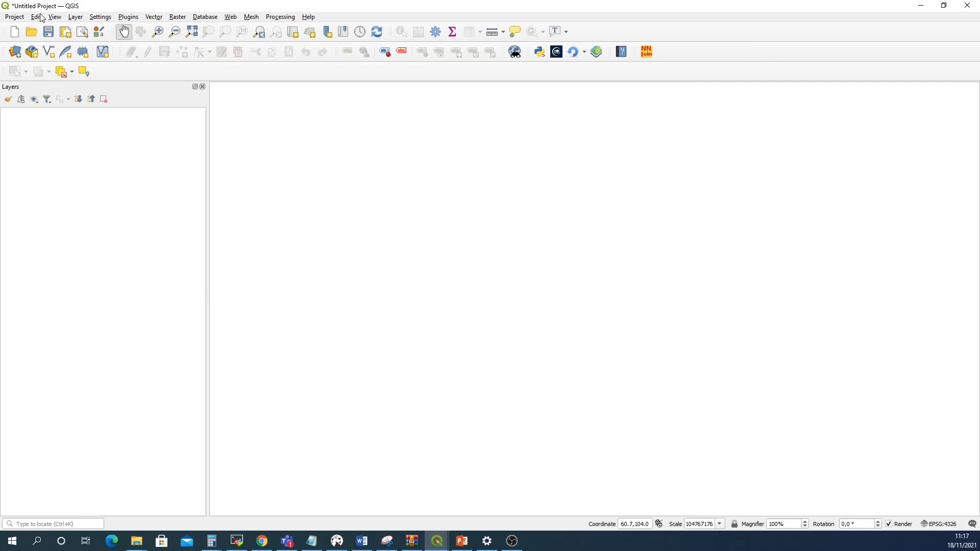
Start a new empty project
{"action": "left_click", "coordinate": [15, 18]}
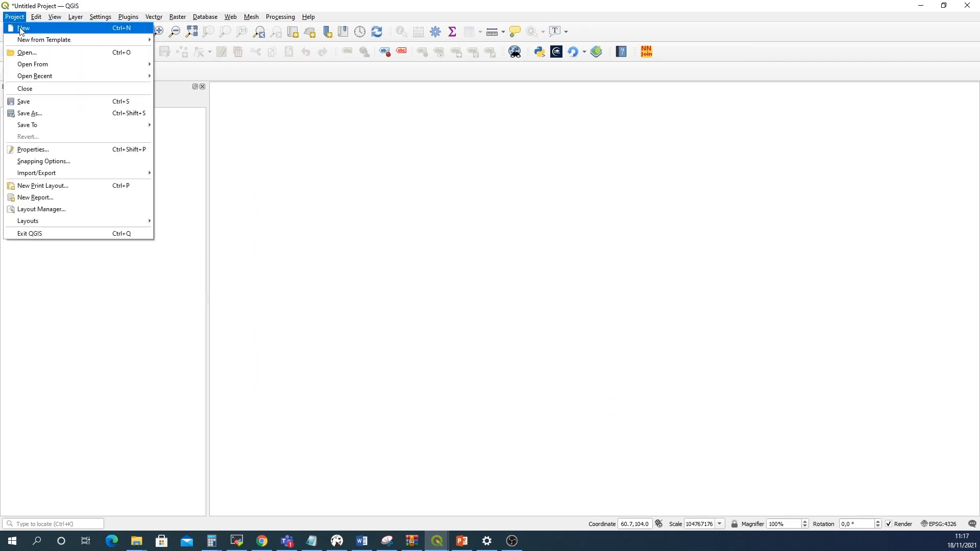
{"action": "left_click", "coordinate": [24, 29]}
{"action": "left_click", "coordinate": [484, 284]}
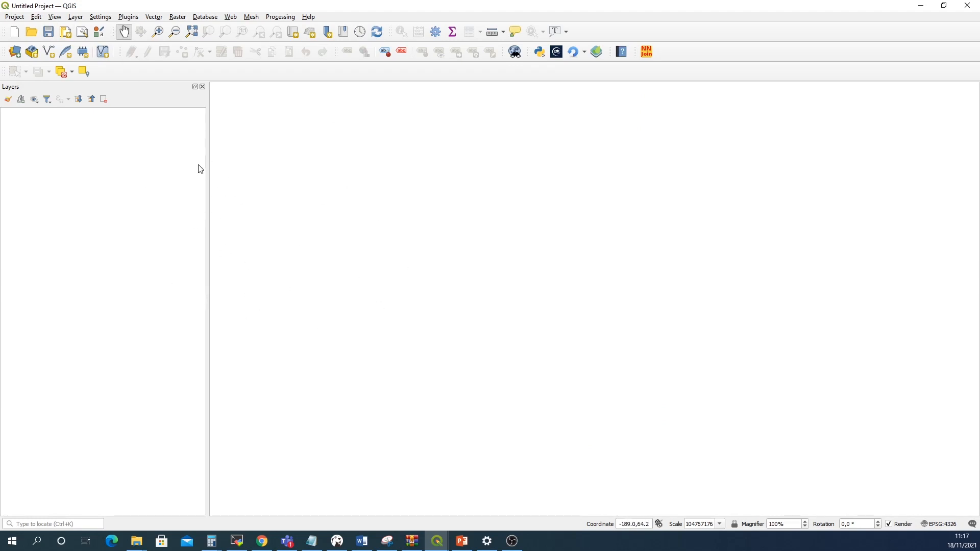
Add the bluemarble layer from the MapServerDemo WMS/WMTS connection to the map
{"action": "left_click", "coordinate": [74, 17]}
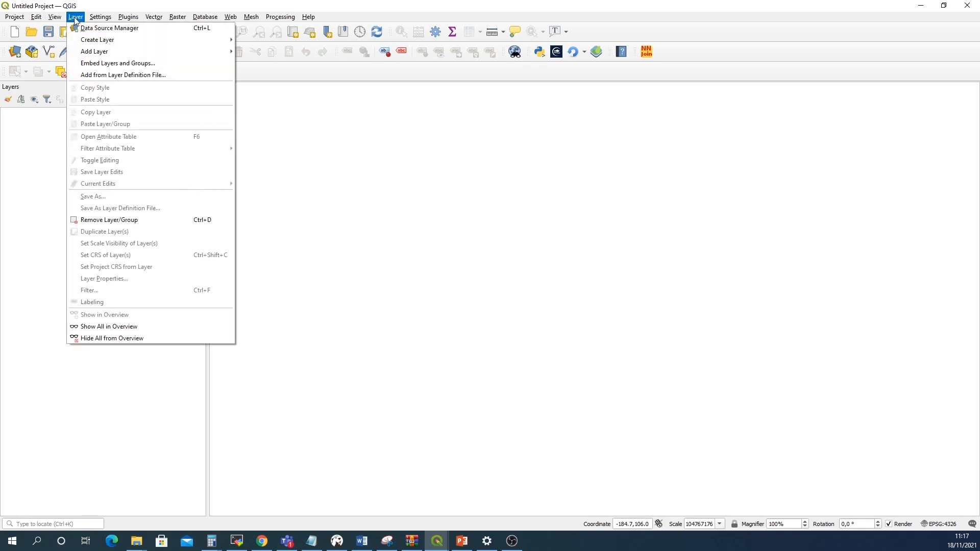
{"action": "mouse_move", "coordinate": [105, 54]}
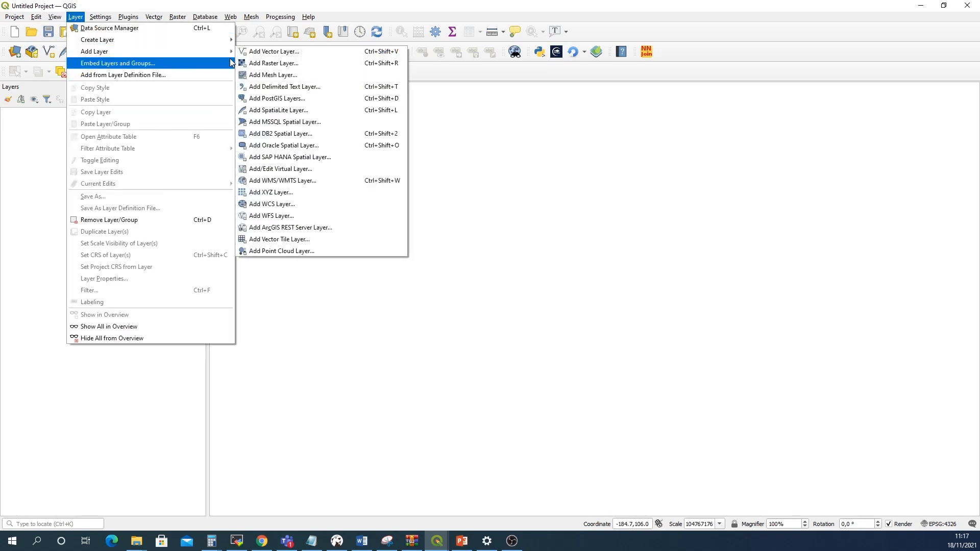
{"action": "left_click", "coordinate": [286, 187]}
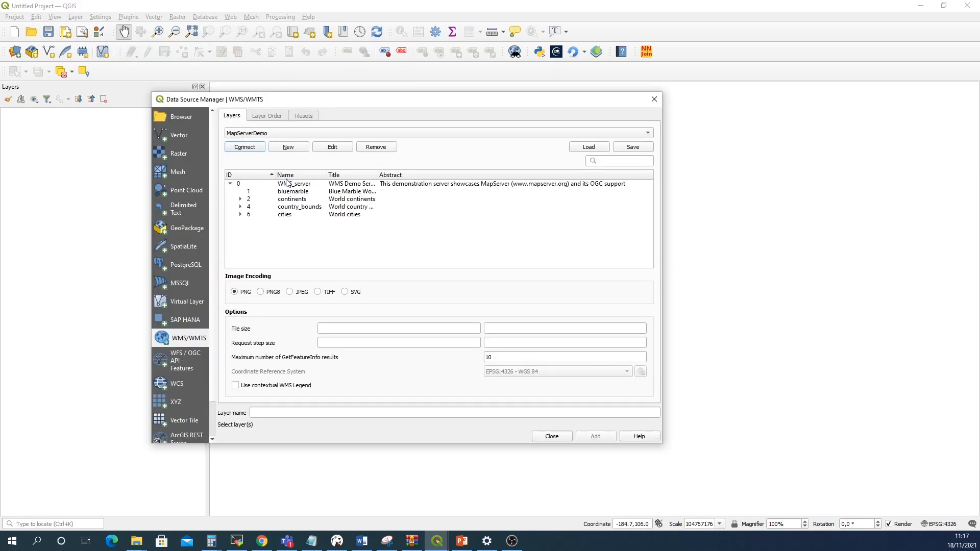
{"action": "left_click", "coordinate": [249, 149]}
{"action": "key", "text": "alt+Tab"}
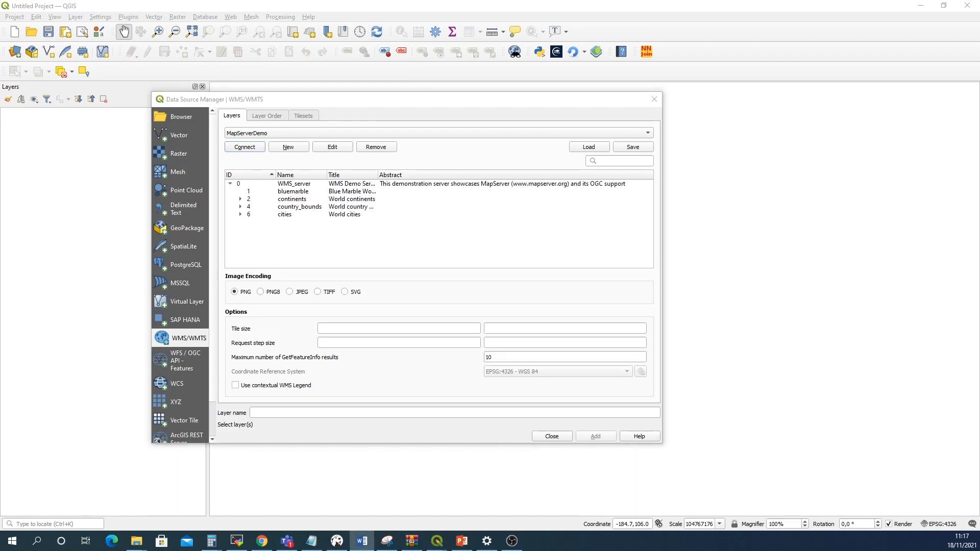
{"action": "left_click", "coordinate": [295, 193]}
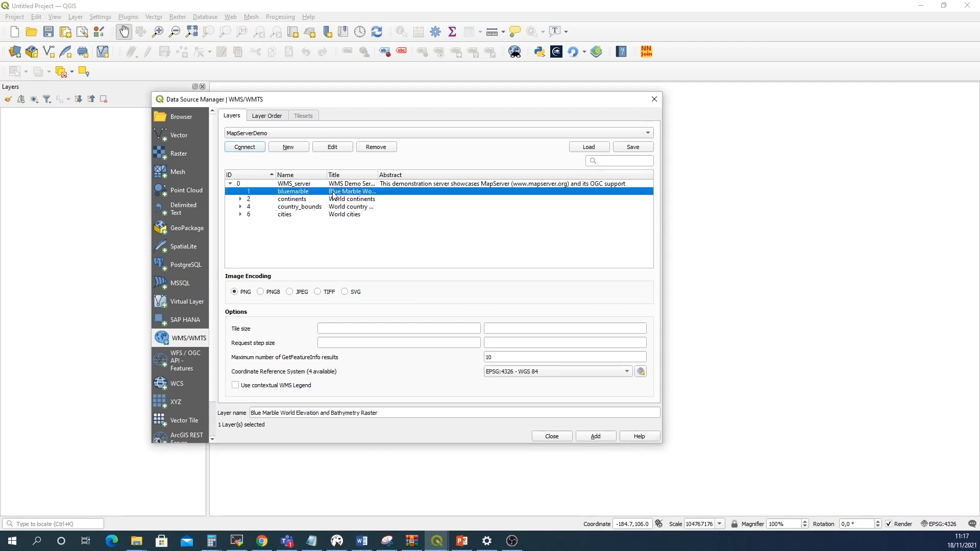
{"action": "left_click", "coordinate": [595, 436]}
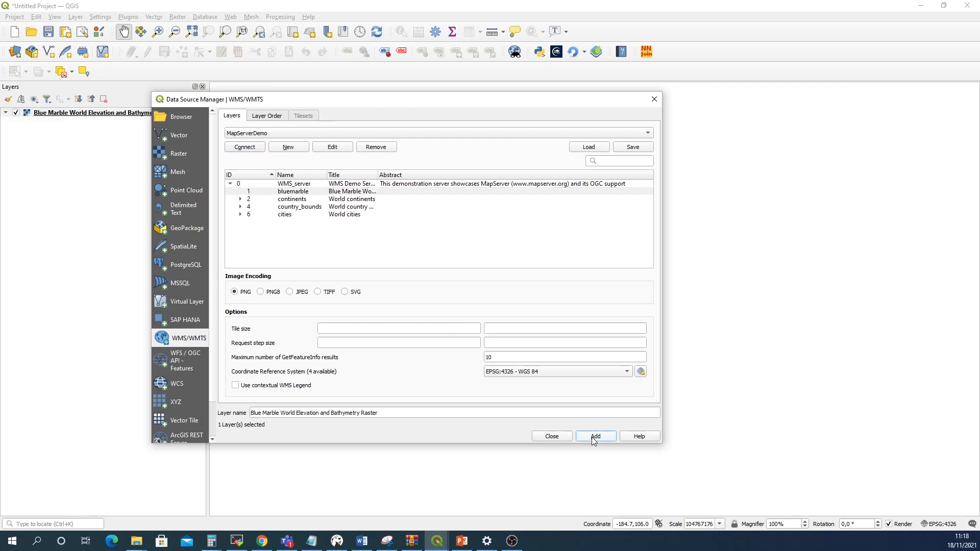
{"action": "left_click", "coordinate": [553, 437]}
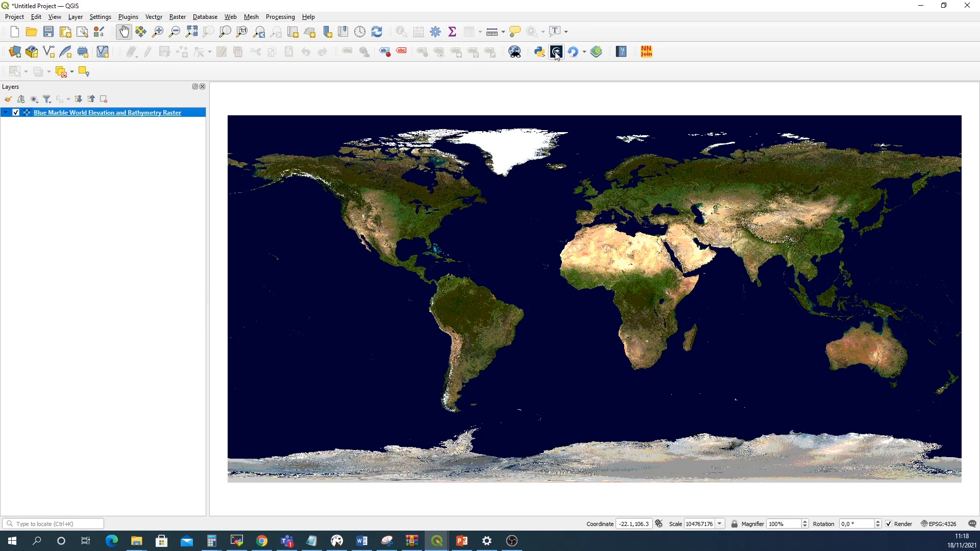
Load global-analysis-forecast-phy-001-024-monthly_february2021.nc from the CMEMS_product Current folder into the NetCDF2GIS plugin
{"action": "left_click", "coordinate": [437, 541]}
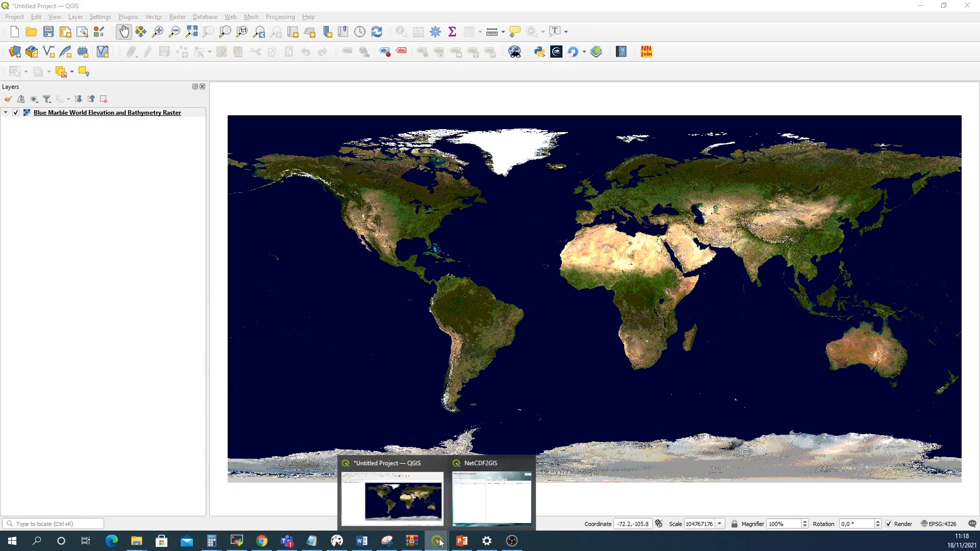
{"action": "left_click", "coordinate": [498, 491]}
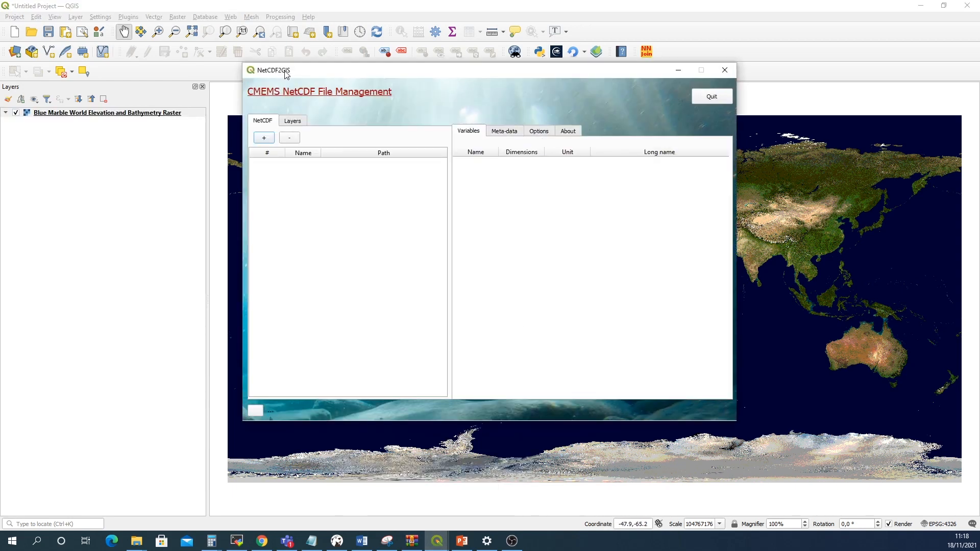
{"action": "left_click", "coordinate": [264, 139]}
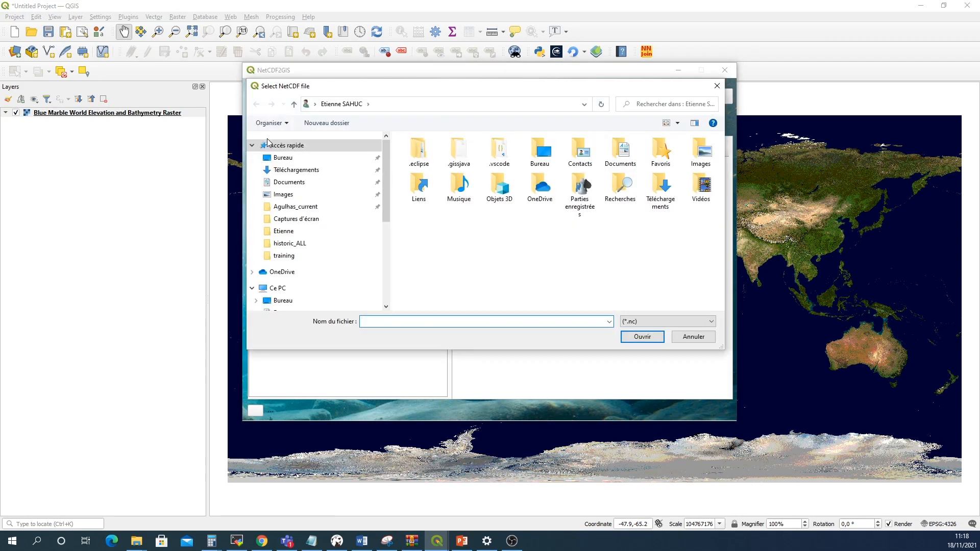
{"action": "left_click", "coordinate": [305, 207]}
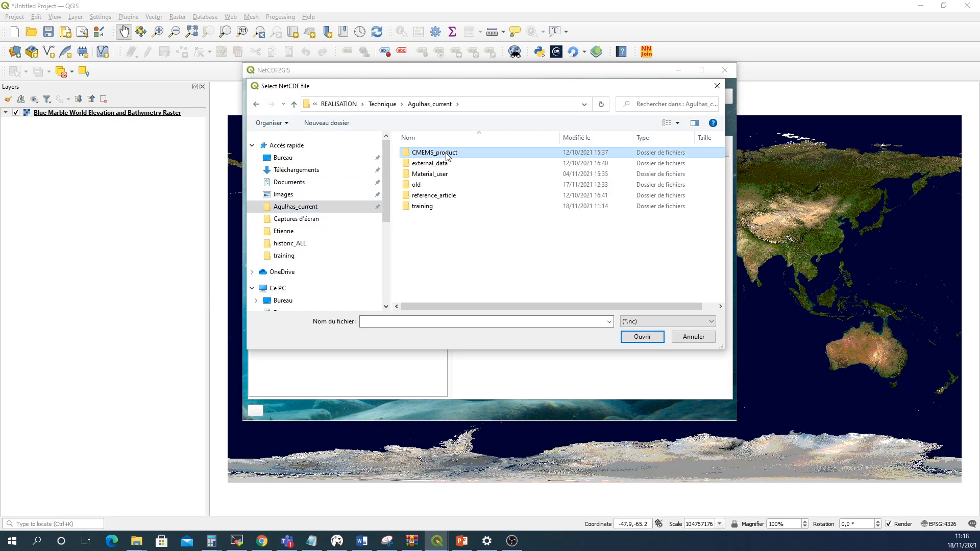
{"action": "double_click", "coordinate": [428, 152]}
{"action": "double_click", "coordinate": [442, 155]}
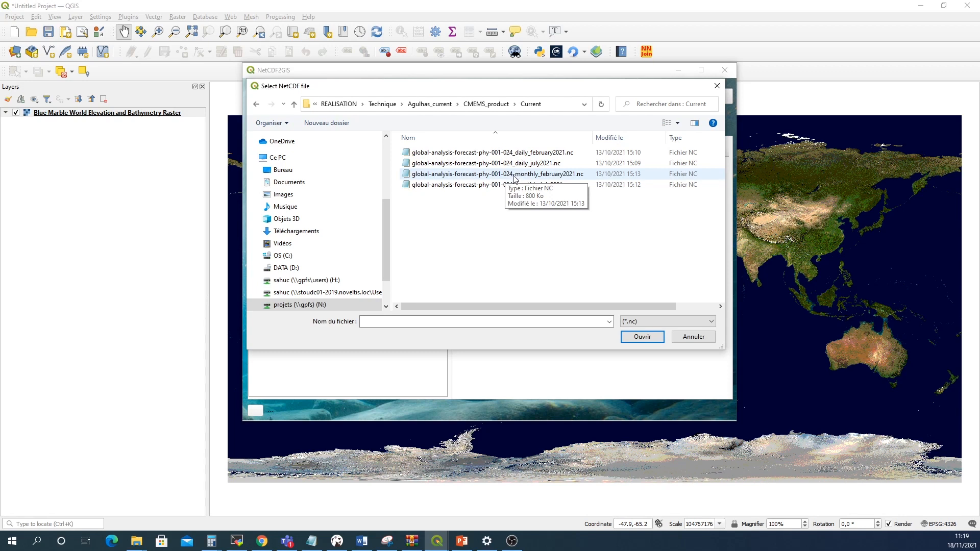
{"action": "left_click", "coordinate": [514, 178]}
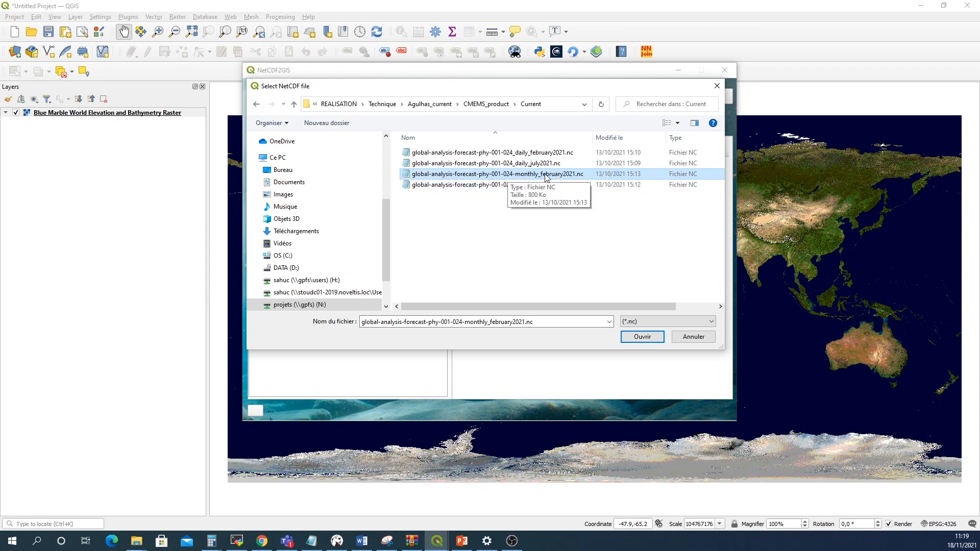
{"action": "left_click", "coordinate": [642, 337]}
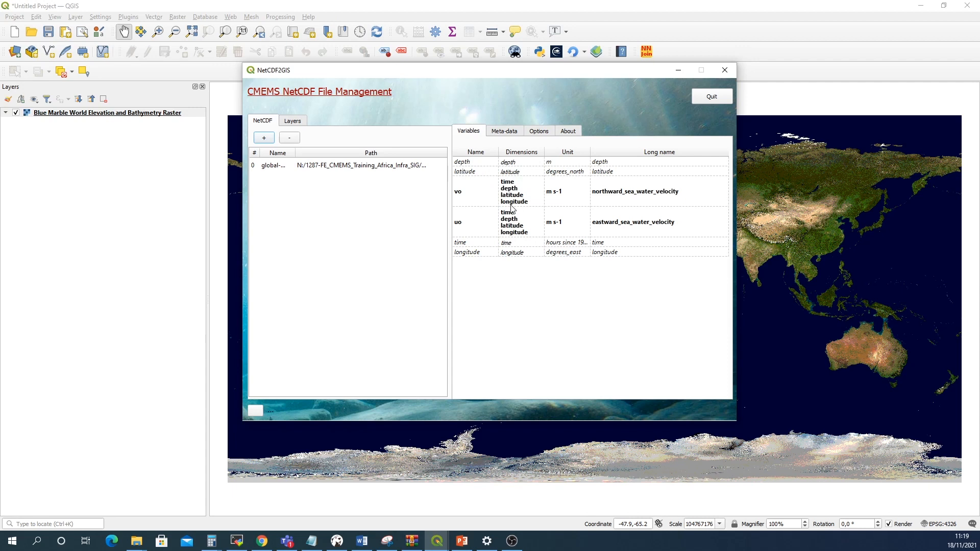
Examine the file's metadata dimensions, coordinates and resolution
{"action": "left_click", "coordinate": [503, 133]}
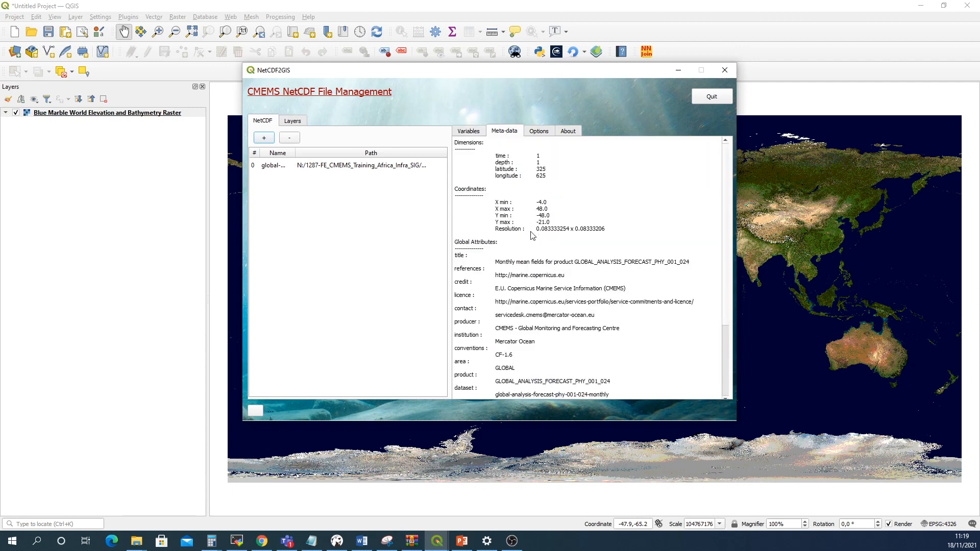
{"action": "left_click_drag", "start_coordinate": [537, 228], "coordinate": [608, 231]}
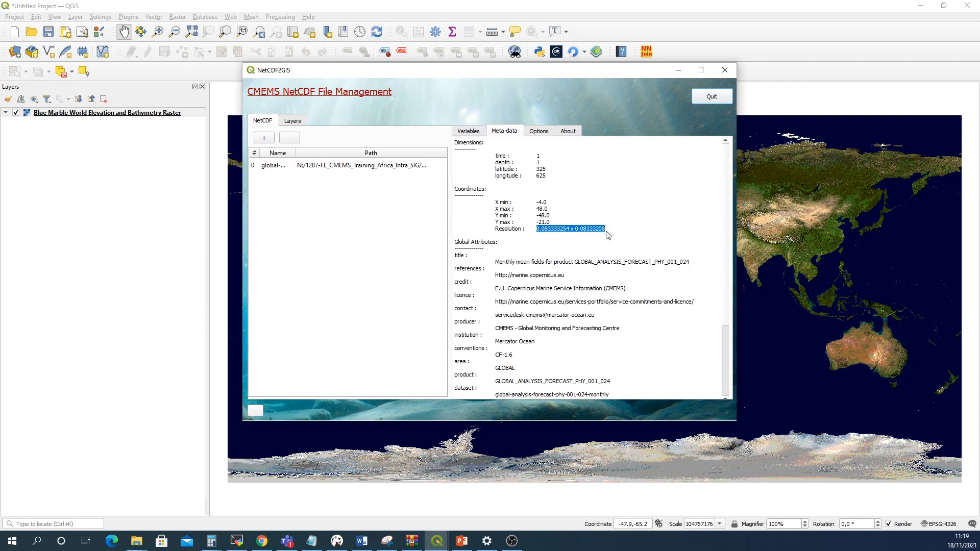
{"action": "left_click", "coordinate": [544, 234]}
{"action": "scroll", "coordinate": [559, 236], "scroll_direction": "down", "scroll_amount": 1}
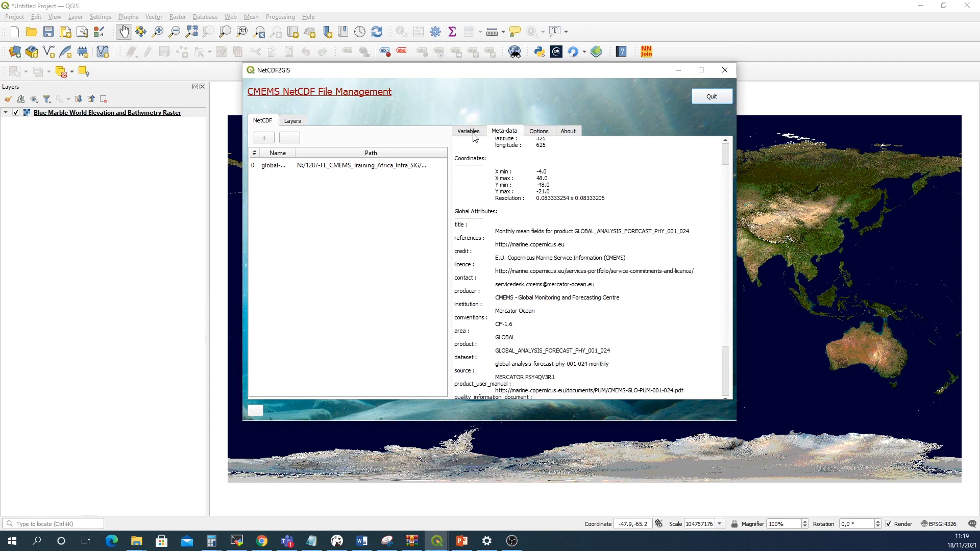
Add the uo eastward velocity variable as a map layer with the spectral palette
{"action": "left_click", "coordinate": [469, 132]}
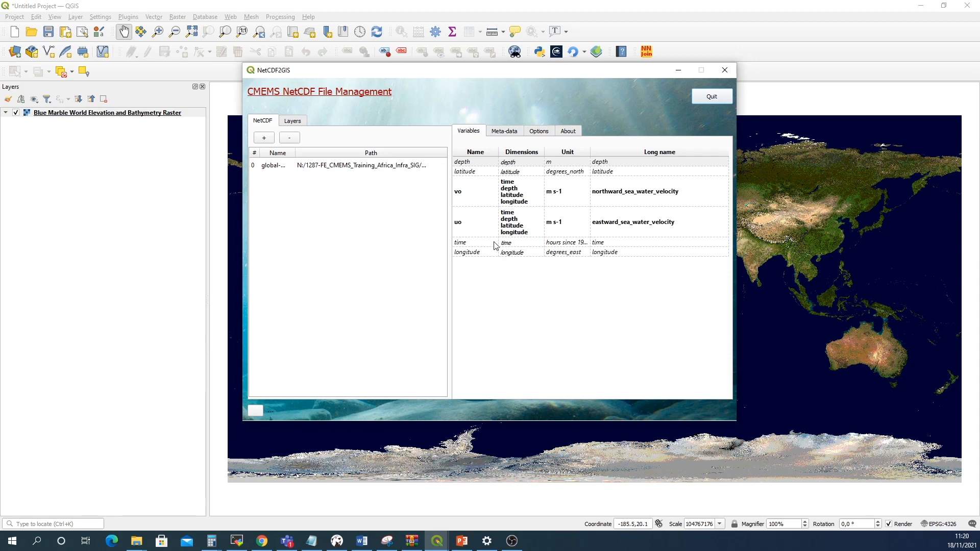
{"action": "left_click", "coordinate": [475, 225]}
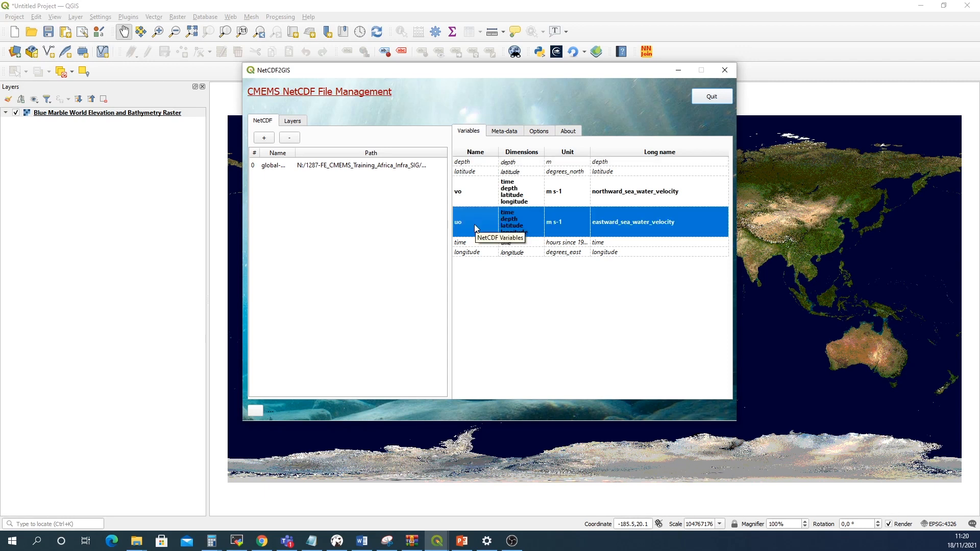
{"action": "right_click", "coordinate": [475, 225]}
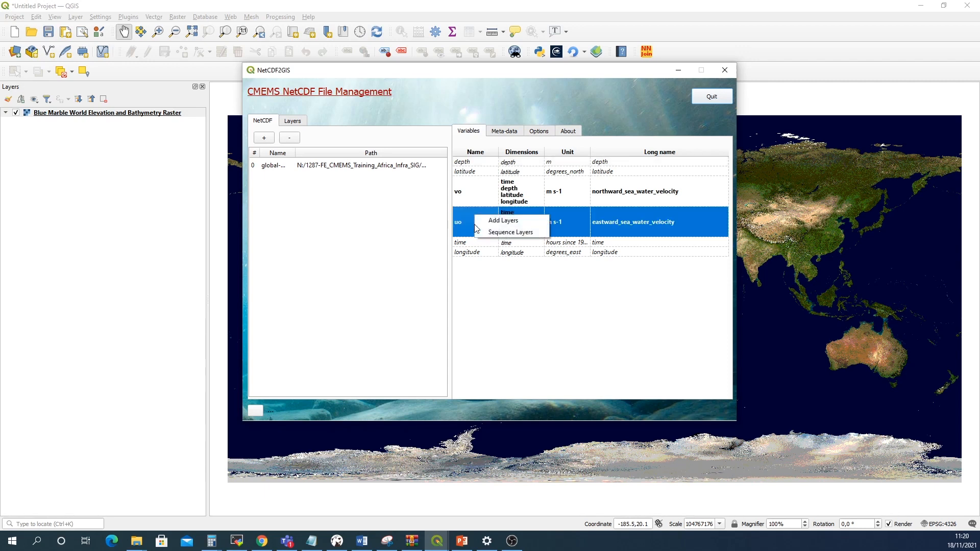
{"action": "left_click", "coordinate": [500, 221]}
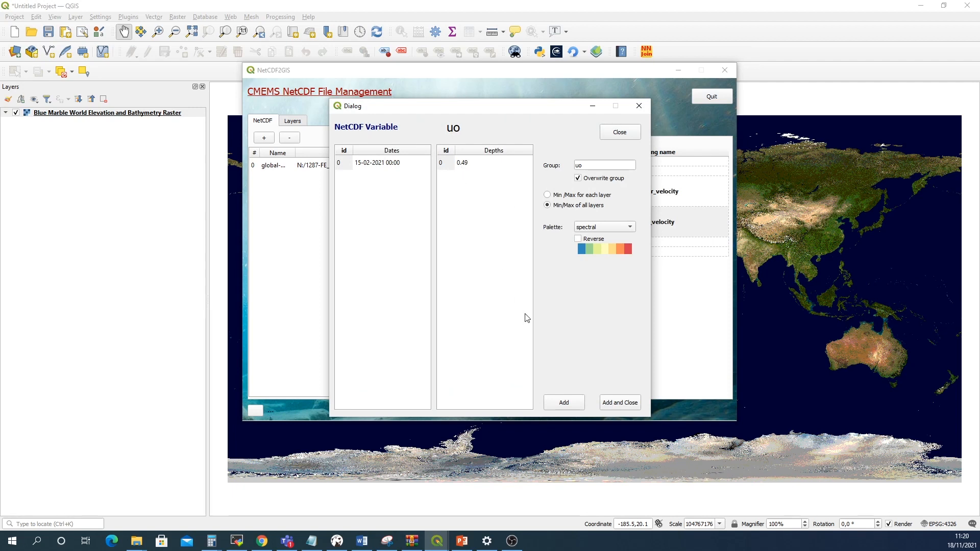
{"action": "left_click", "coordinate": [612, 405]}
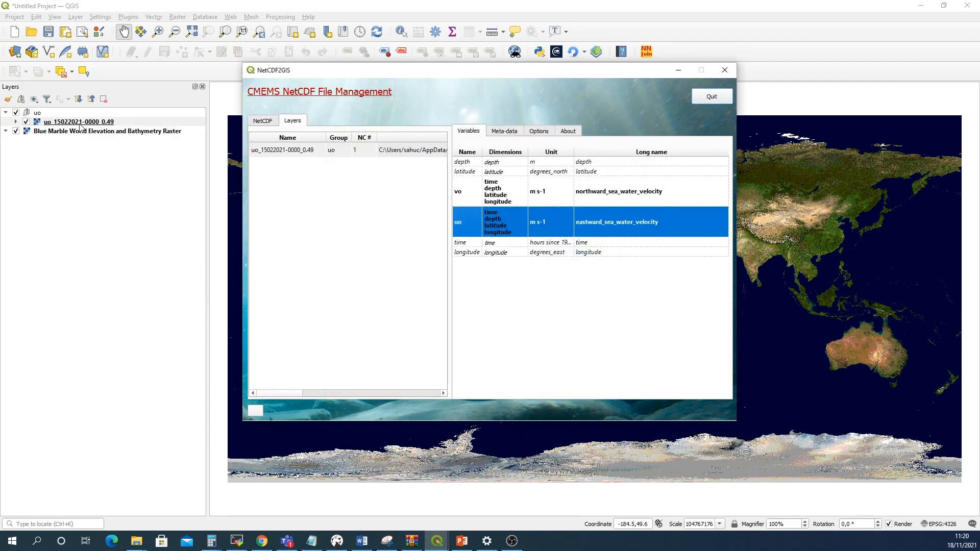
Add the vo northward velocity variable as a second map layer
{"action": "left_click_drag", "start_coordinate": [619, 73], "coordinate": [433, 135]}
{"action": "scroll", "coordinate": [653, 368], "scroll_direction": "up", "scroll_amount": 1}
{"action": "scroll", "coordinate": [653, 368], "scroll_direction": "up", "scroll_amount": 1}
{"action": "left_click_drag", "start_coordinate": [639, 334], "coordinate": [674, 286]}
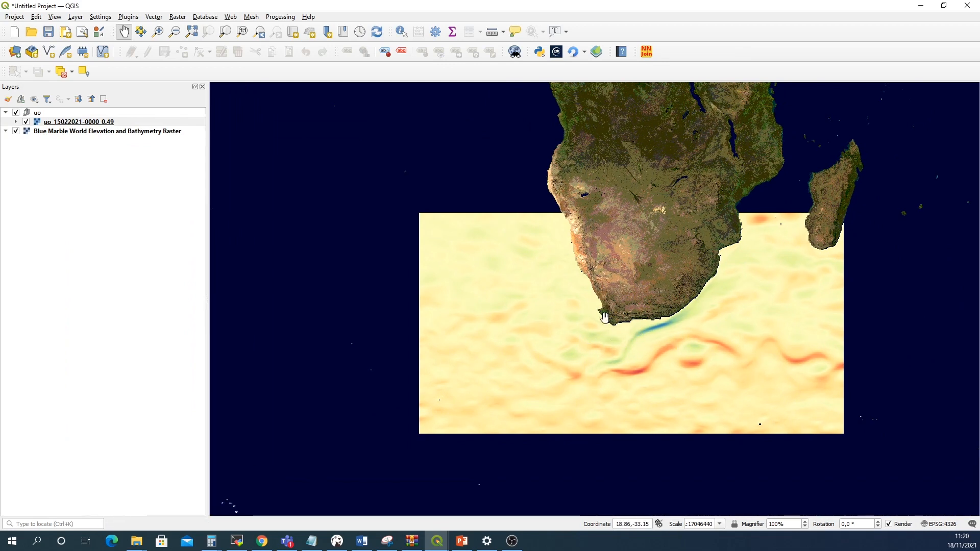
{"action": "mouse_move", "coordinate": [440, 541]}
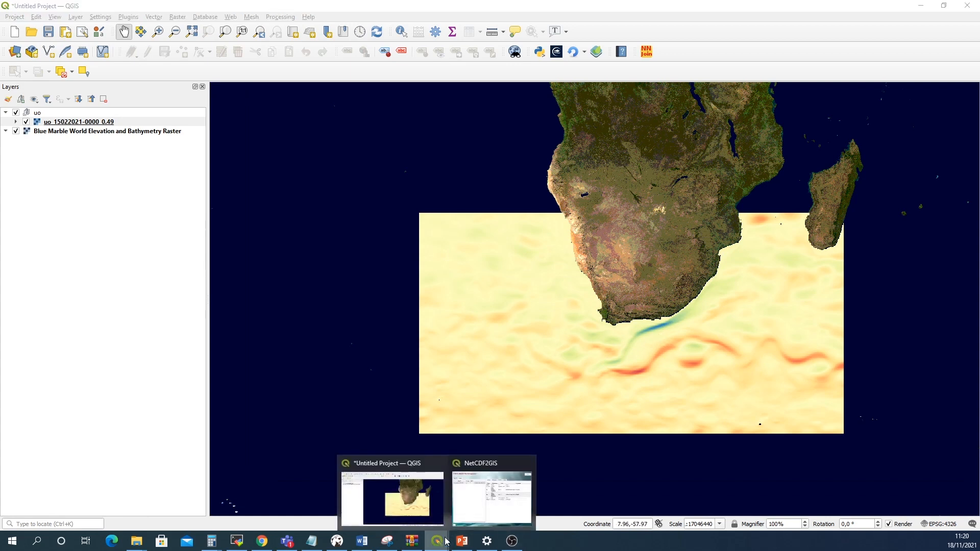
{"action": "left_click", "coordinate": [494, 496]}
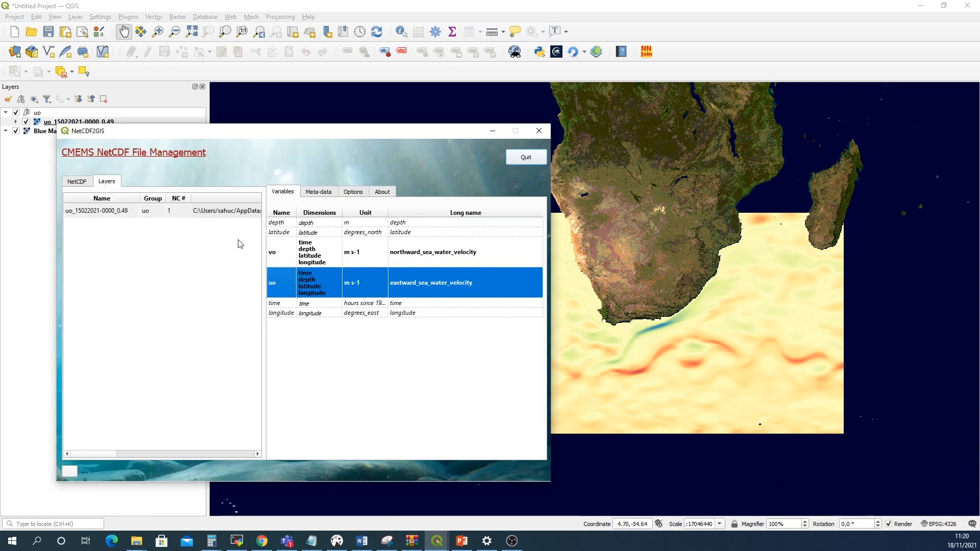
{"action": "left_click", "coordinate": [283, 256]}
{"action": "right_click", "coordinate": [283, 256]}
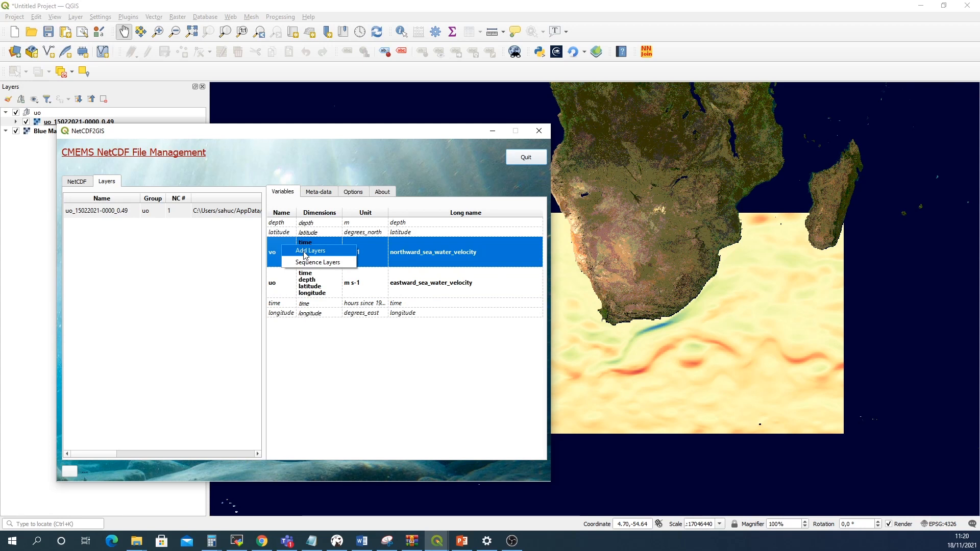
{"action": "left_click", "coordinate": [305, 256]}
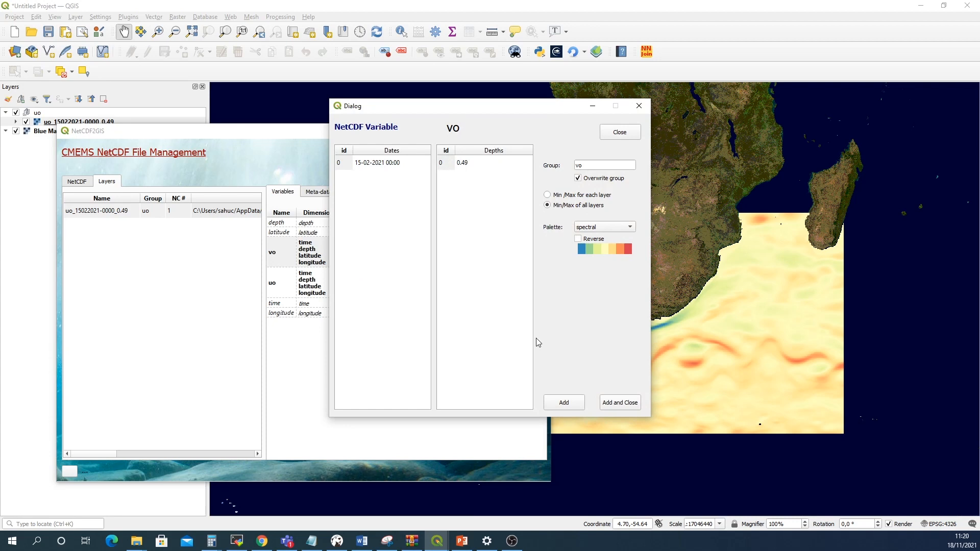
{"action": "left_click", "coordinate": [619, 404]}
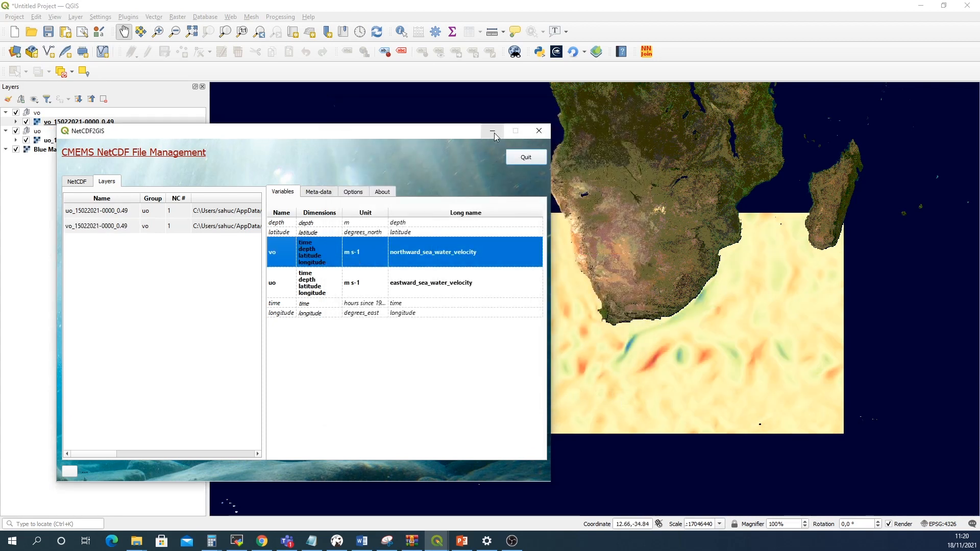
{"action": "left_click_drag", "start_coordinate": [413, 137], "coordinate": [373, 153]}
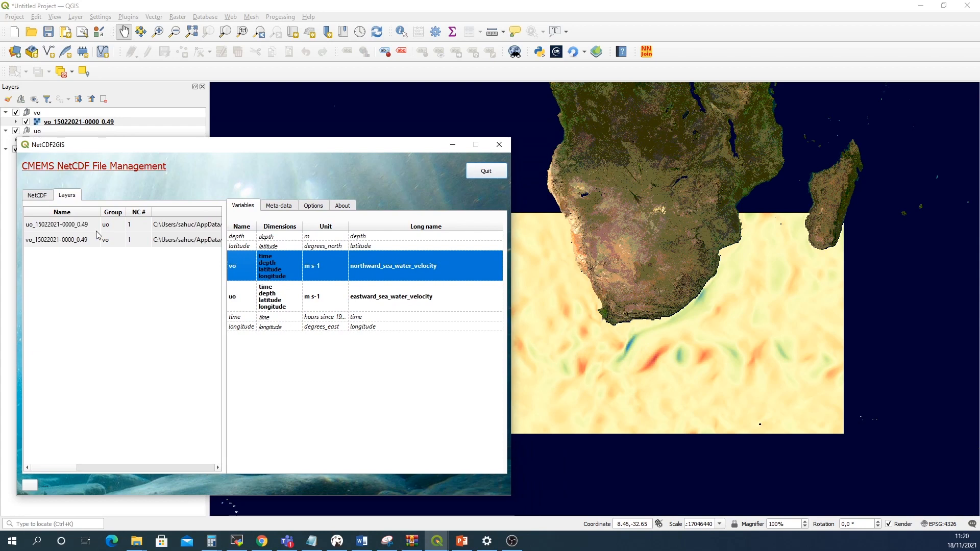
{"action": "key", "text": "alt+Tab"}
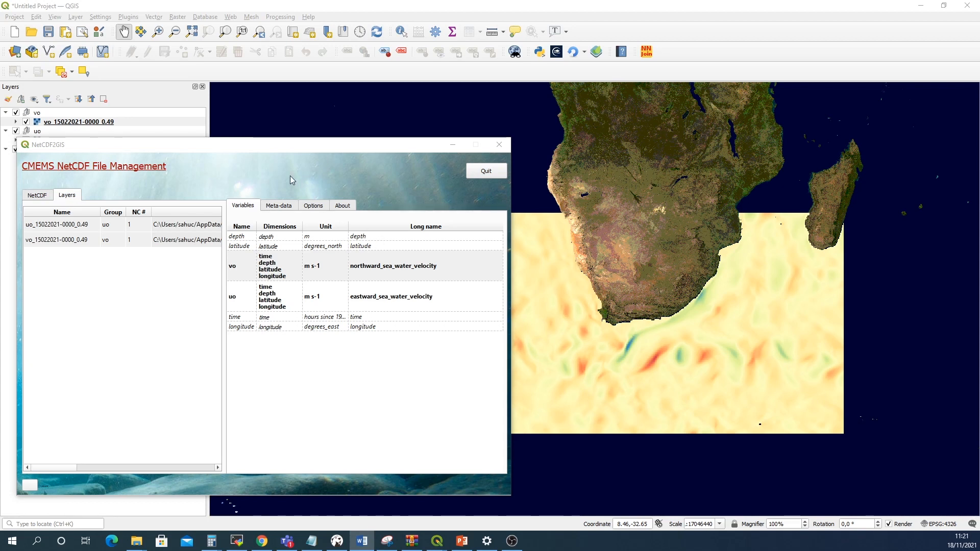
{"action": "left_click_drag", "start_coordinate": [246, 147], "coordinate": [349, 106]}
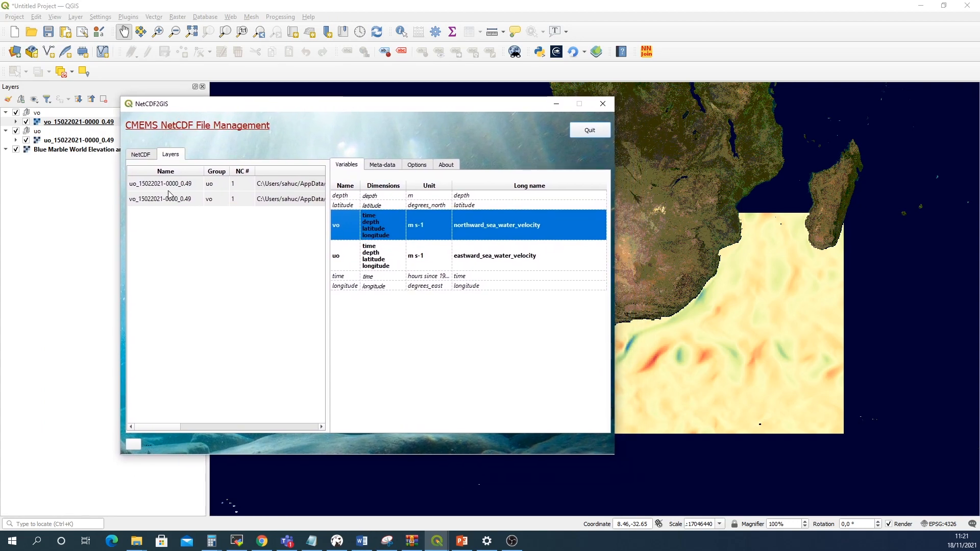
Vectorize the February uo and vo layers with Current norm and x3 downsampling into current_field_022021.gml
{"action": "left_click", "coordinate": [171, 189]}
{"action": "left_click", "coordinate": [172, 198], "text": "ctrl"}
{"action": "right_click", "coordinate": [171, 193]}
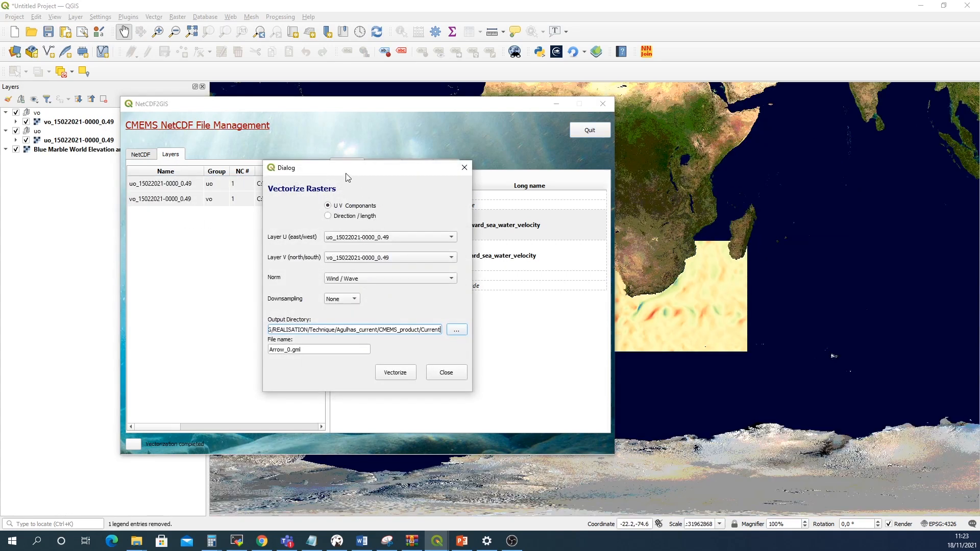
{"action": "left_click_drag", "start_coordinate": [348, 174], "coordinate": [442, 146]}
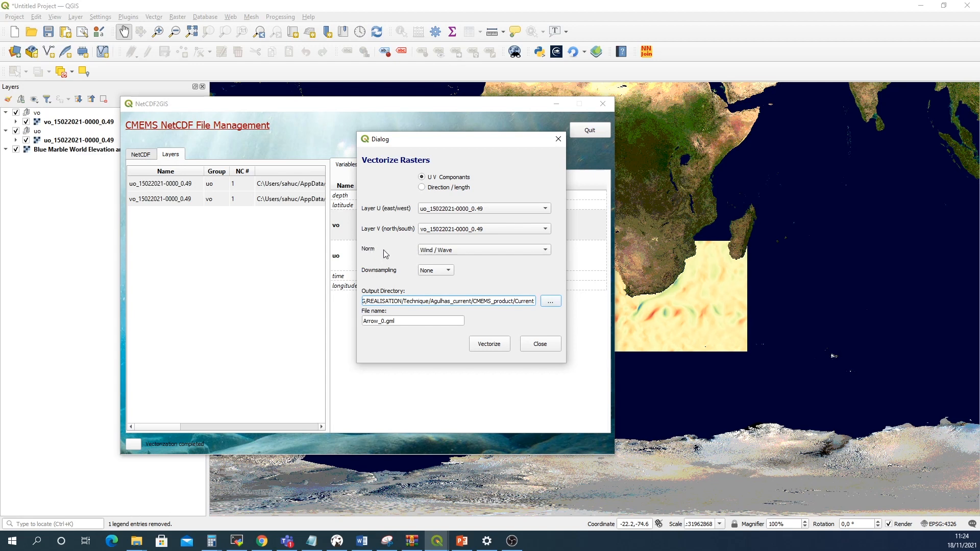
{"action": "left_click", "coordinate": [435, 253]}
{"action": "left_click", "coordinate": [432, 261]}
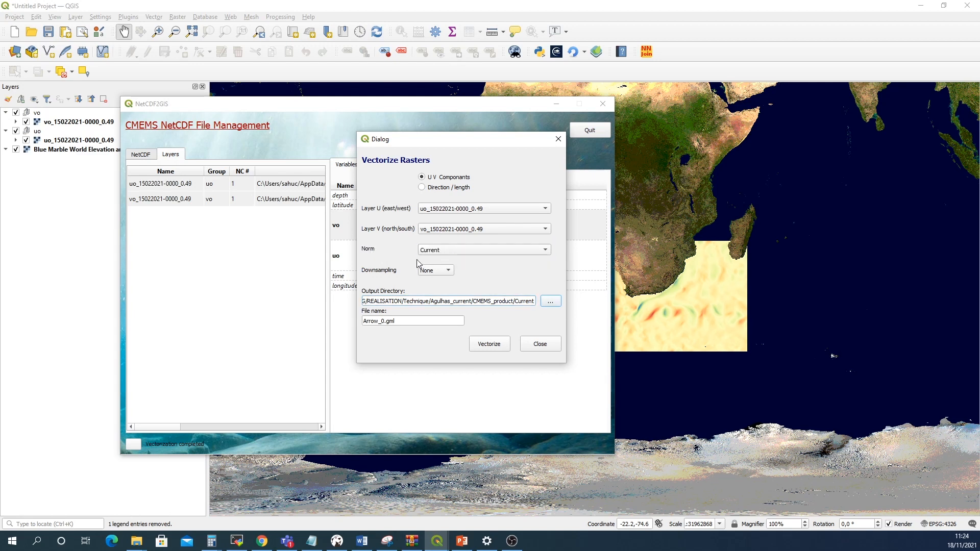
{"action": "left_click", "coordinate": [432, 271]}
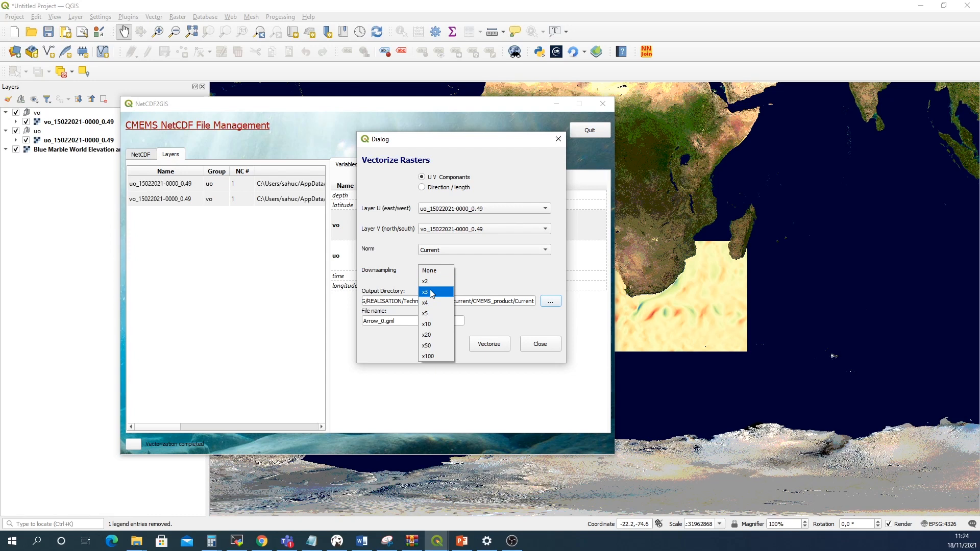
{"action": "left_click", "coordinate": [432, 293]}
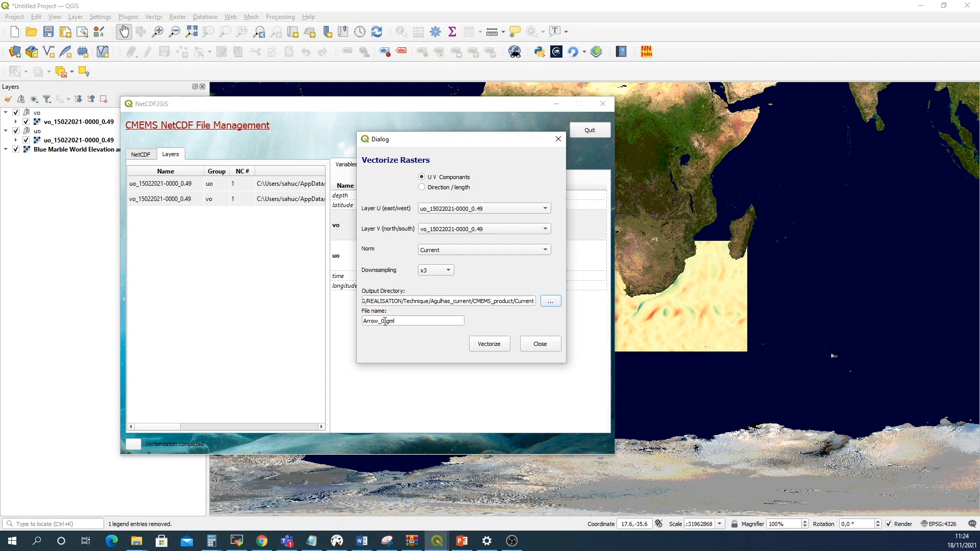
{"action": "left_click_drag", "start_coordinate": [385, 322], "coordinate": [330, 322]}
{"action": "type", "text": "current_field"}
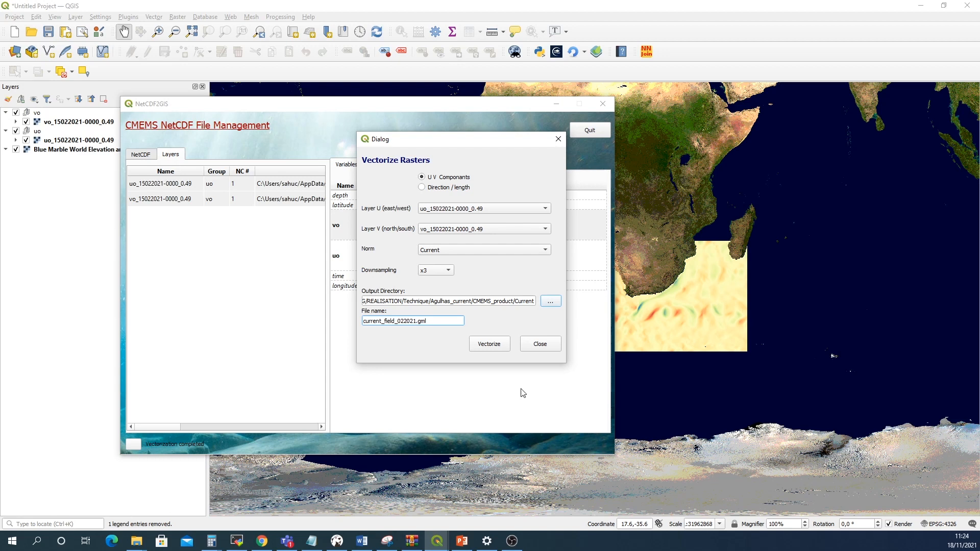
{"action": "left_click", "coordinate": [484, 345]}
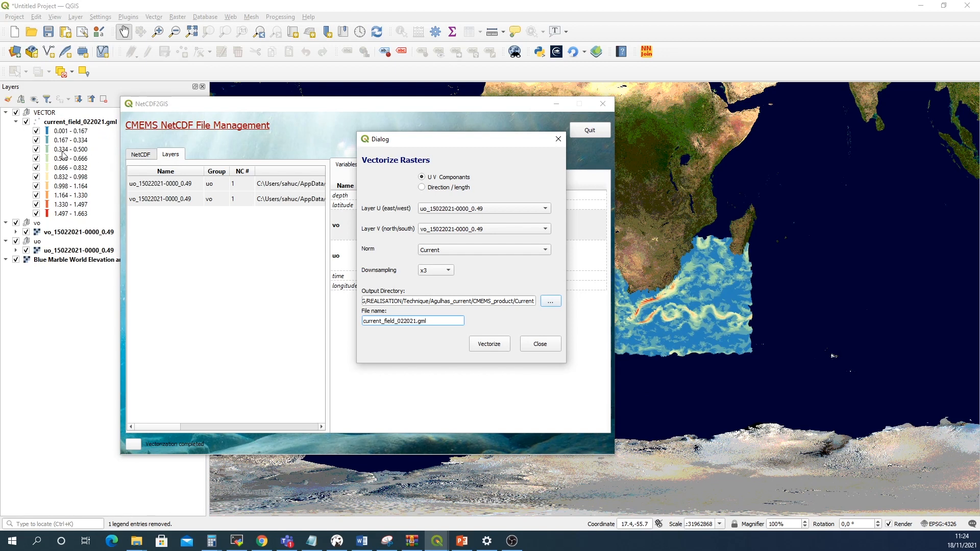
{"action": "left_click", "coordinate": [557, 139]}
{"action": "left_click", "coordinate": [556, 103]}
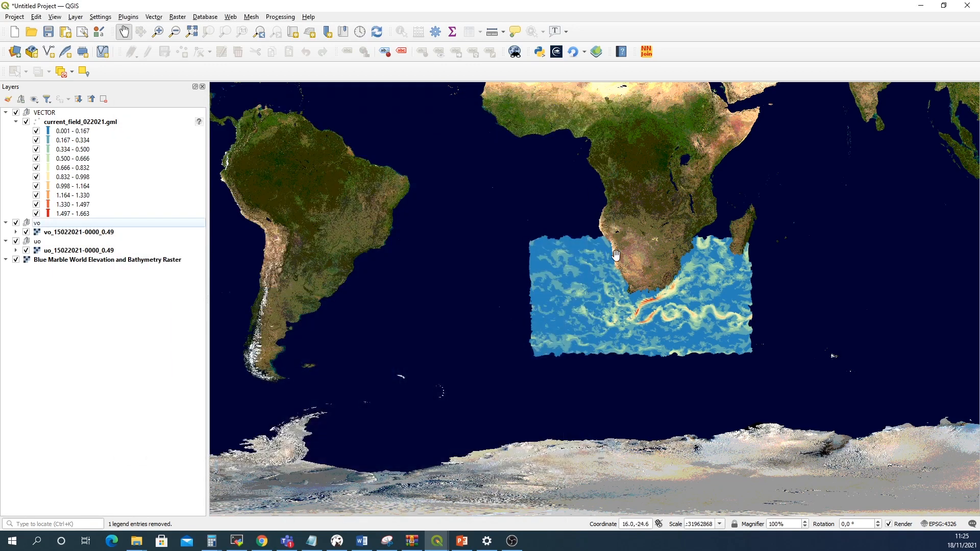
Hide the February uo and vo raster layers so only the current arrows show over southern Africa
{"action": "scroll", "coordinate": [657, 289], "scroll_direction": "up", "scroll_amount": 2}
{"action": "scroll", "coordinate": [657, 290], "scroll_direction": "up", "scroll_amount": 1}
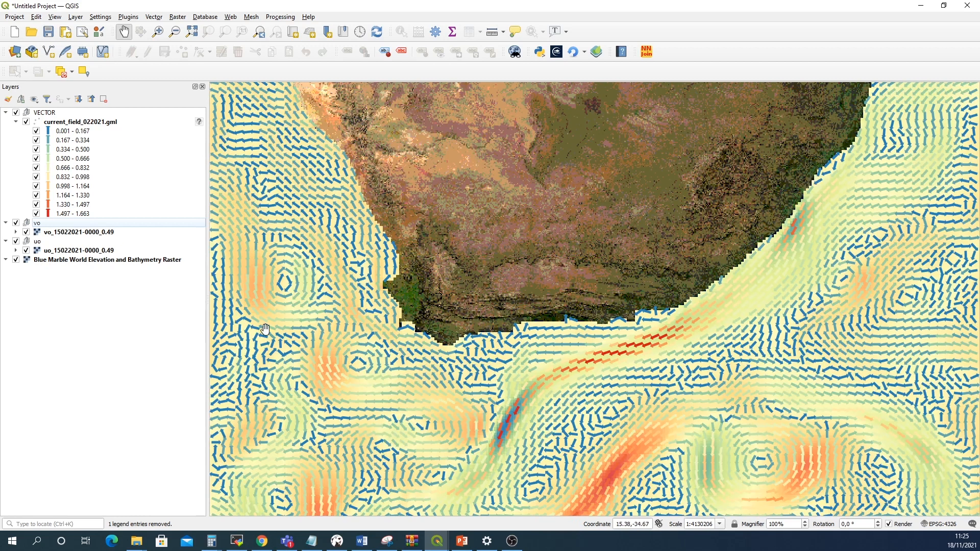
{"action": "left_click", "coordinate": [26, 232]}
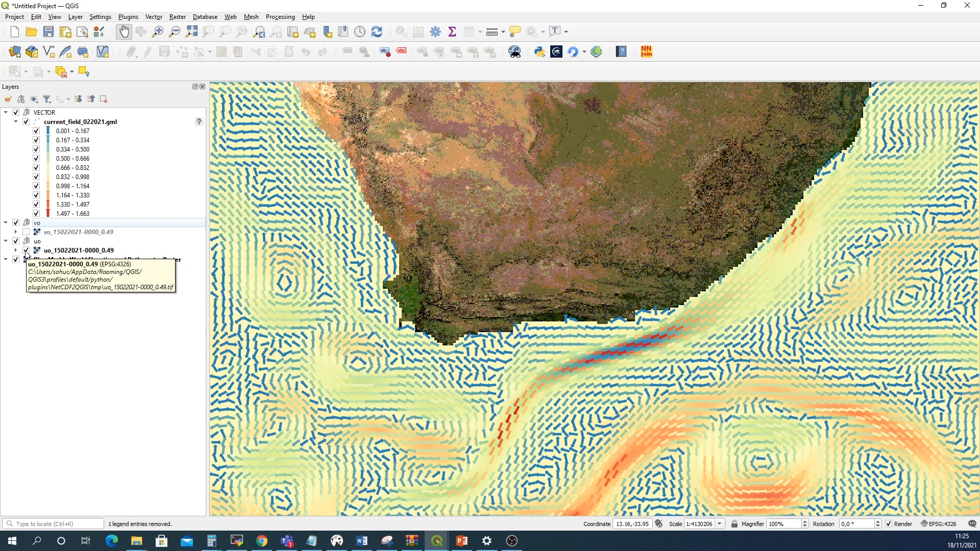
{"action": "left_click", "coordinate": [26, 251]}
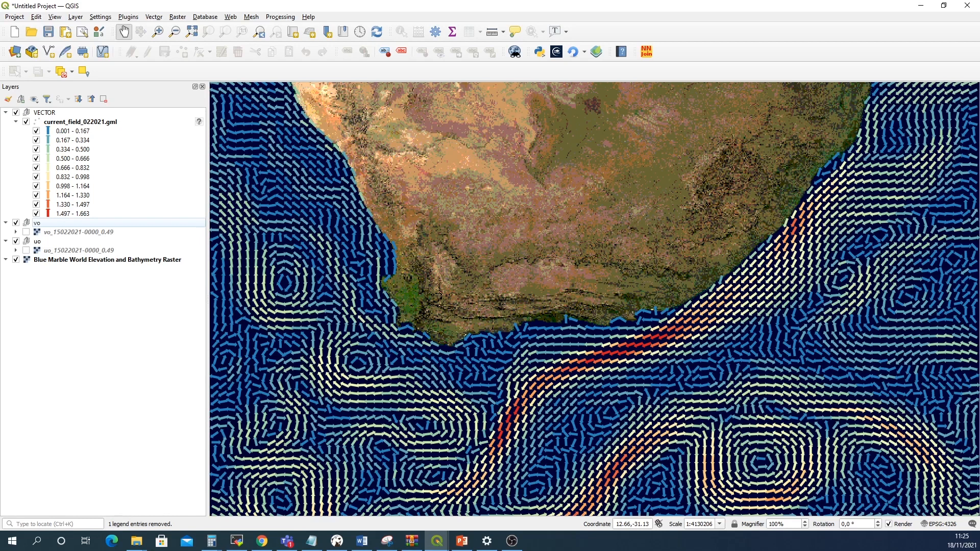
Load the Current_scale.qml style onto the current_field_022021.gml layer and apply it
{"action": "left_click", "coordinate": [91, 124]}
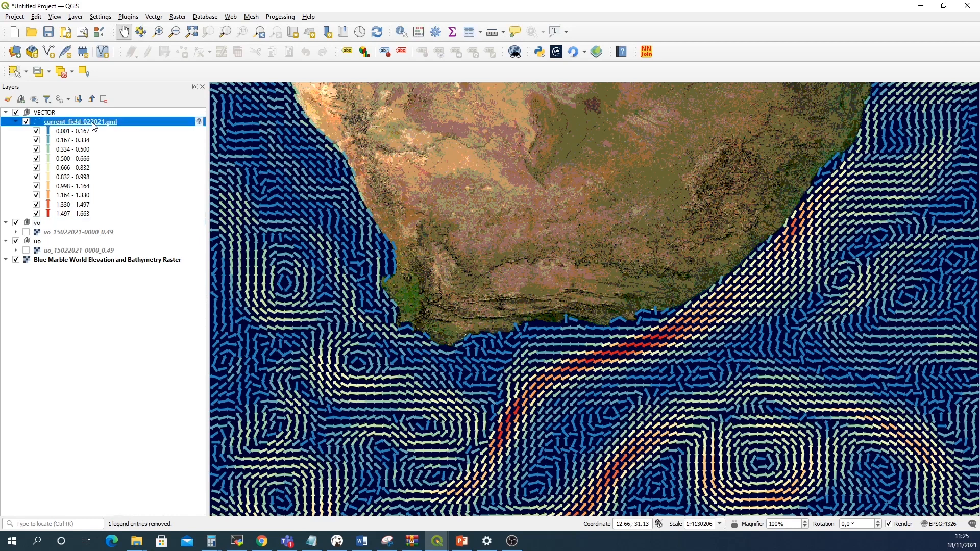
{"action": "right_click", "coordinate": [93, 125]}
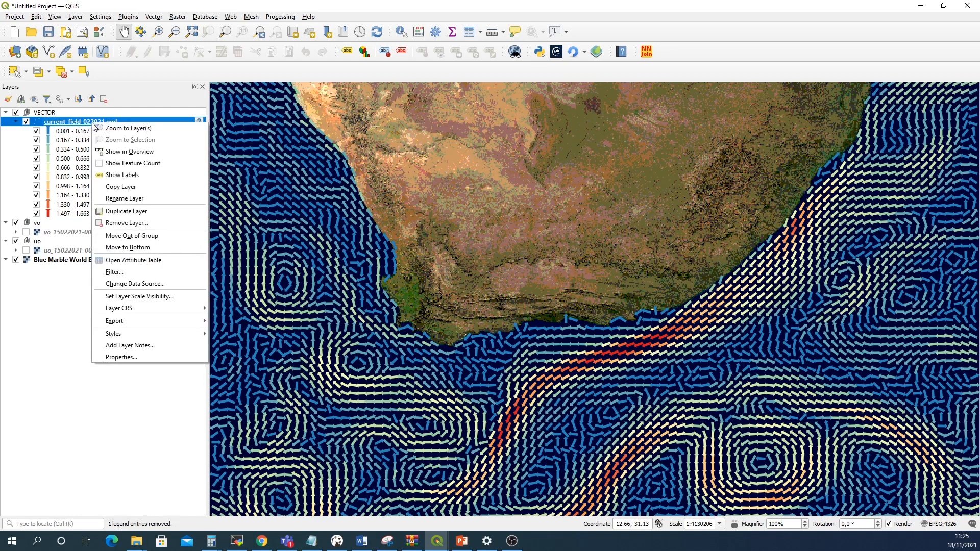
{"action": "left_click", "coordinate": [120, 357]}
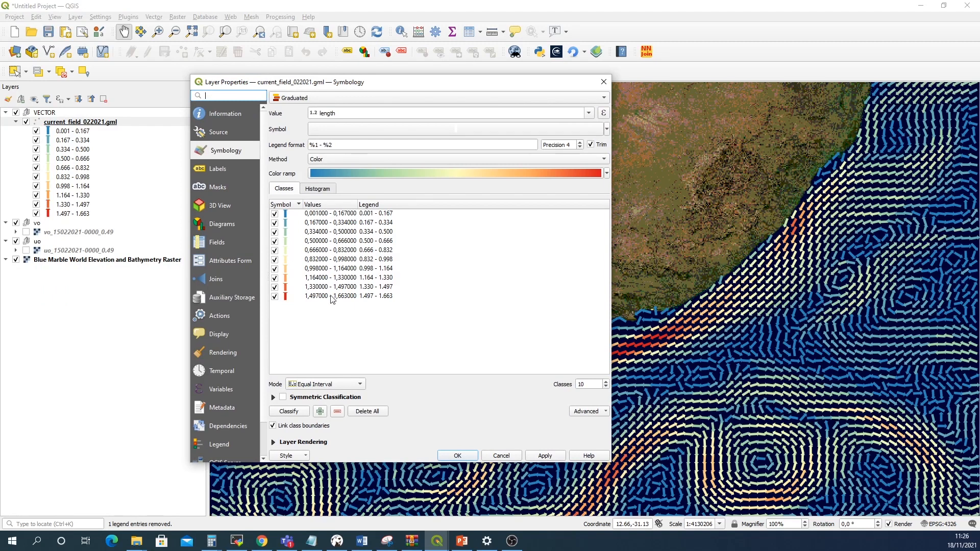
{"action": "left_click", "coordinate": [298, 458]}
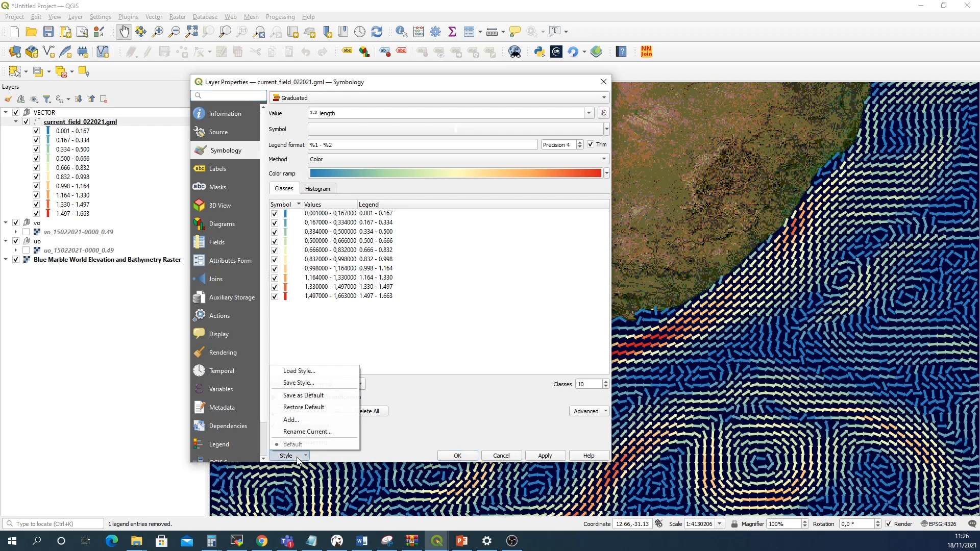
{"action": "left_click", "coordinate": [310, 375]}
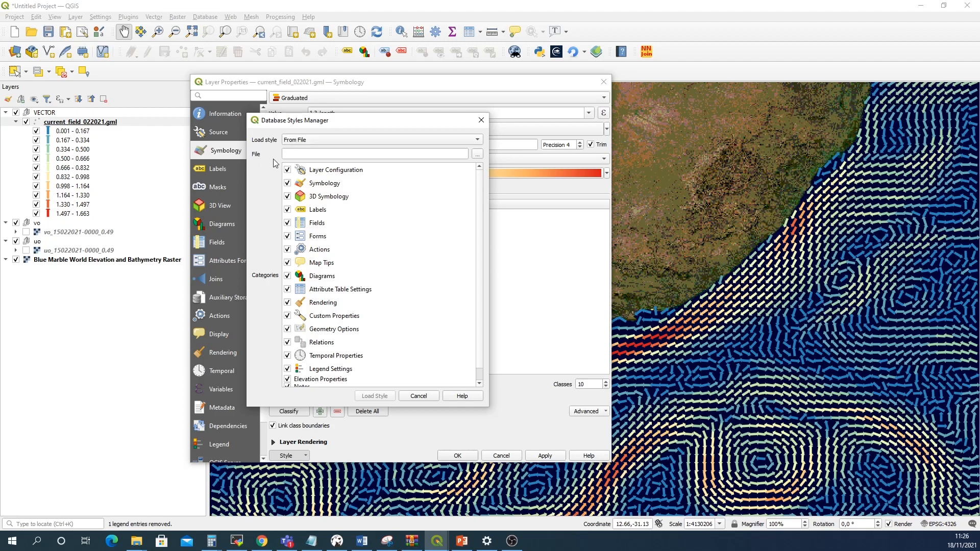
{"action": "left_click", "coordinate": [476, 156]}
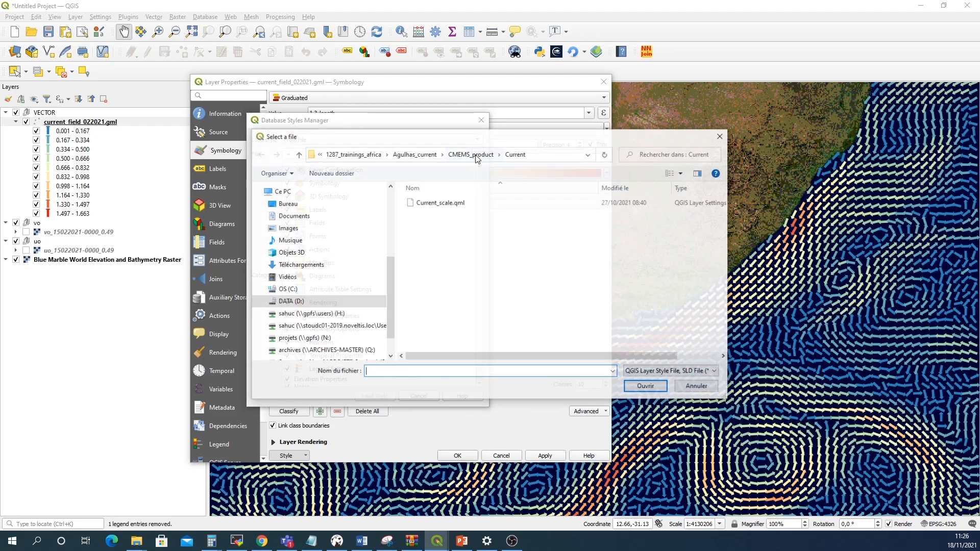
{"action": "left_click", "coordinate": [450, 204]}
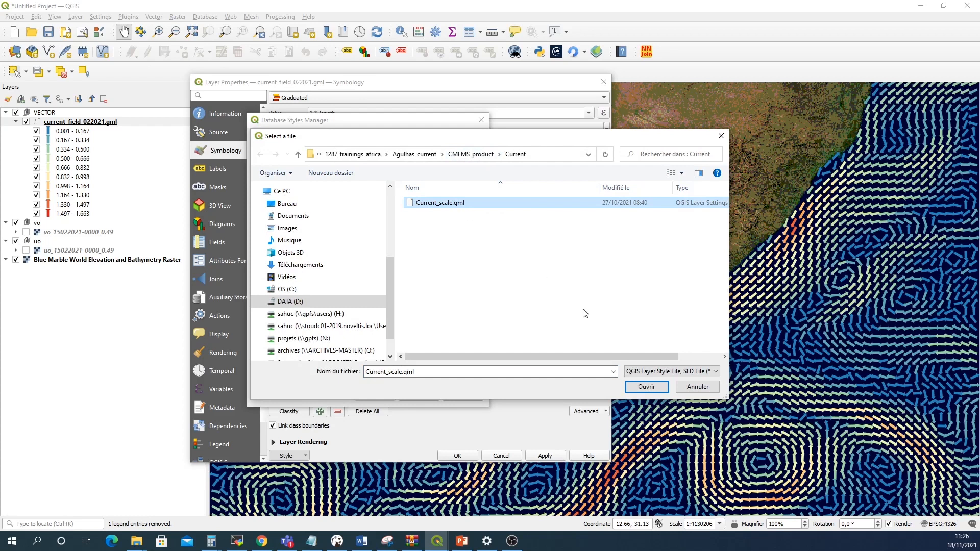
{"action": "left_click", "coordinate": [646, 388]}
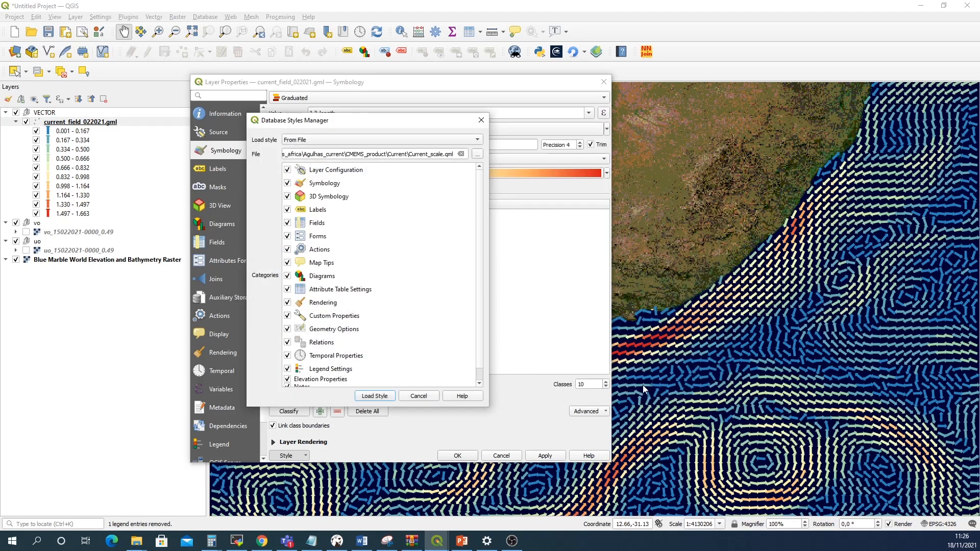
{"action": "left_click", "coordinate": [374, 396]}
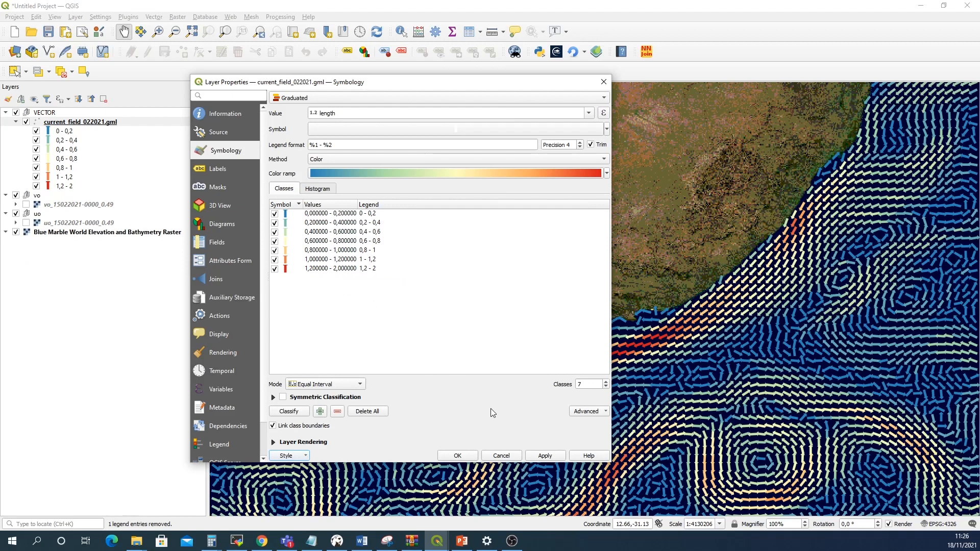
{"action": "left_click", "coordinate": [544, 456]}
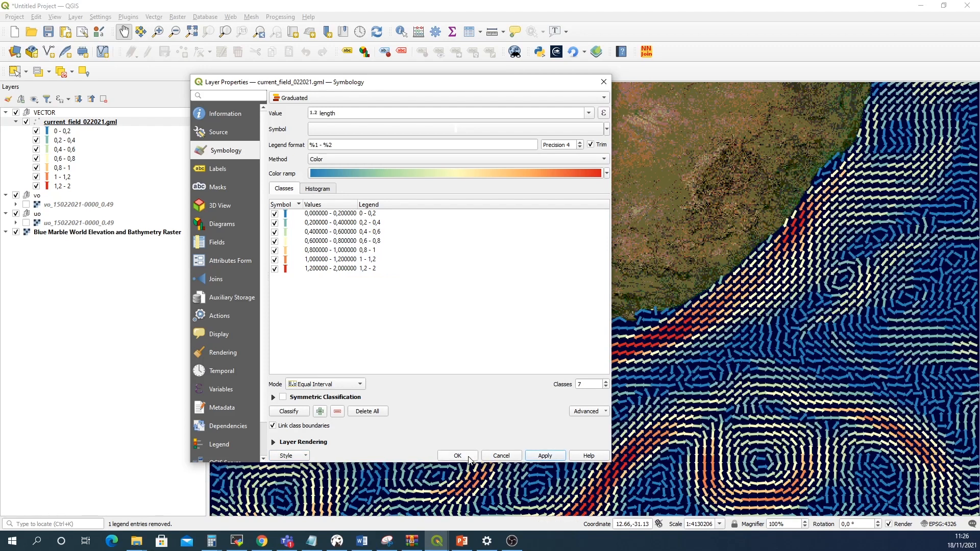
{"action": "left_click", "coordinate": [457, 455]}
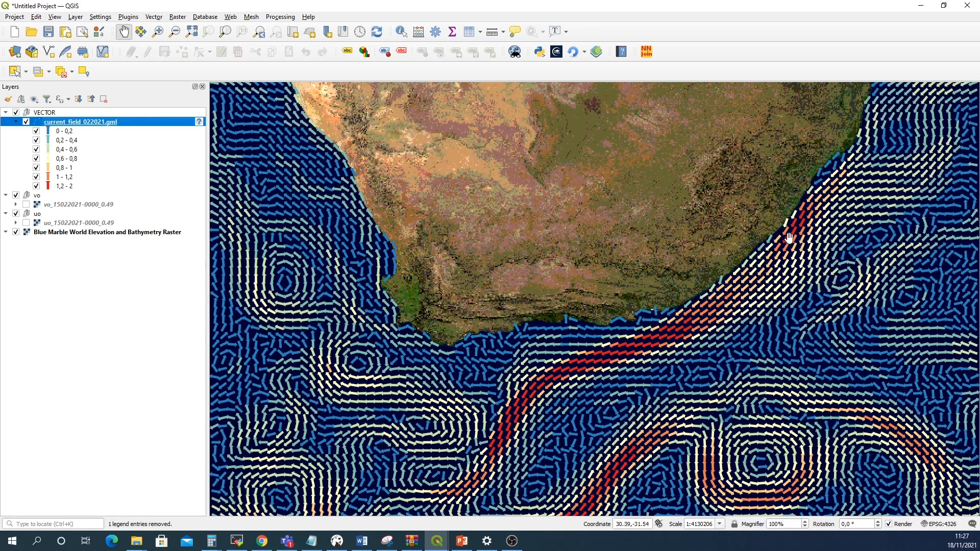
Load global-analysis-forecast-phy-001-024-monthly_july2021.nc into the NetCDF2GIS plugin
{"action": "left_click", "coordinate": [438, 546]}
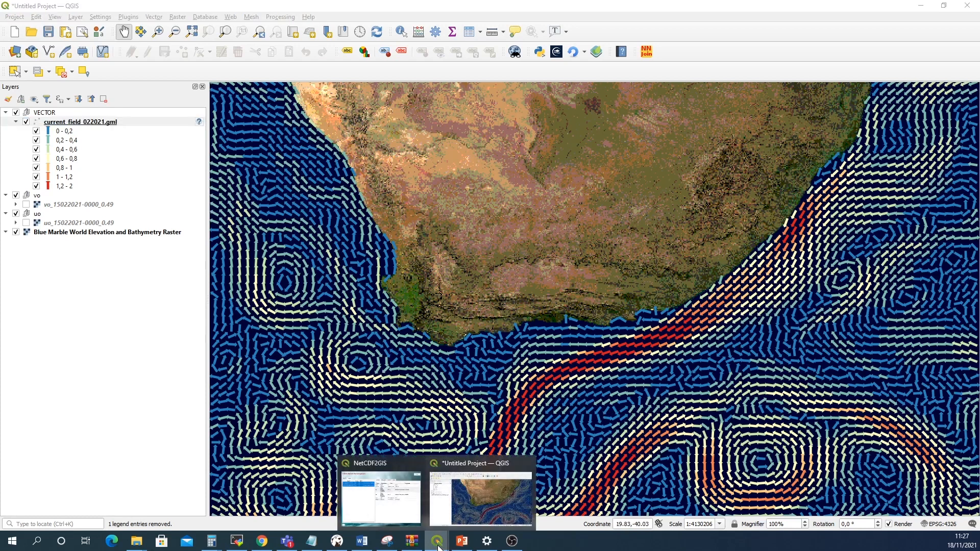
{"action": "left_click", "coordinate": [405, 502]}
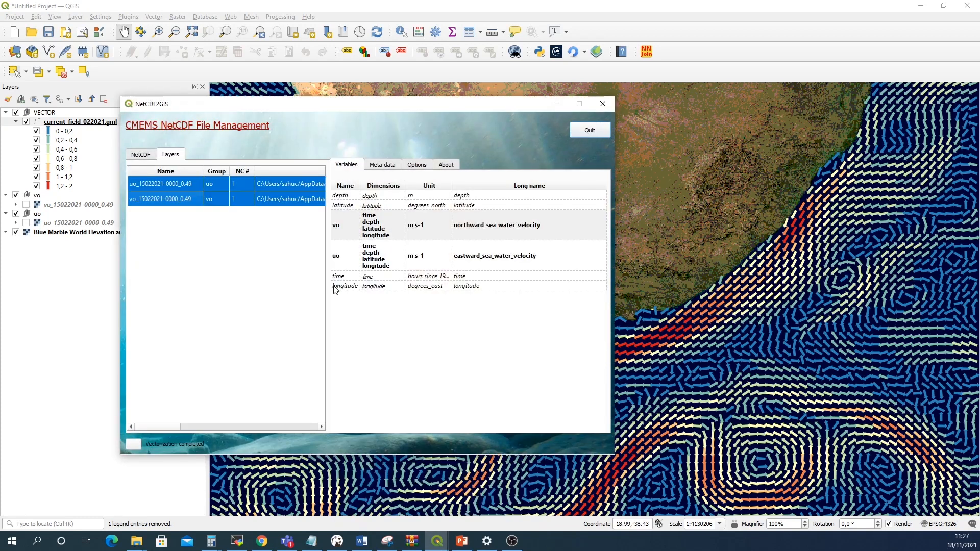
{"action": "left_click", "coordinate": [144, 155]}
{"action": "left_click", "coordinate": [142, 172]}
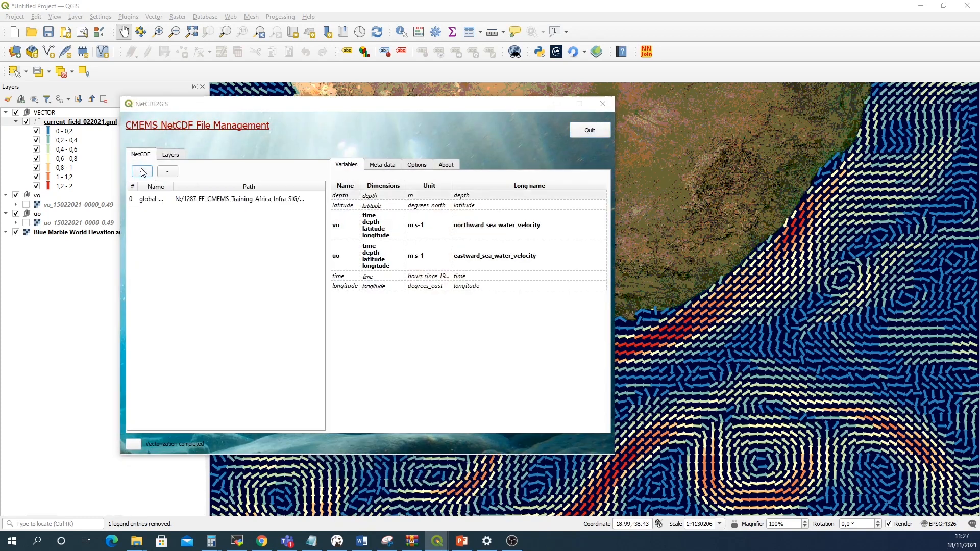
{"action": "left_click", "coordinate": [421, 219]}
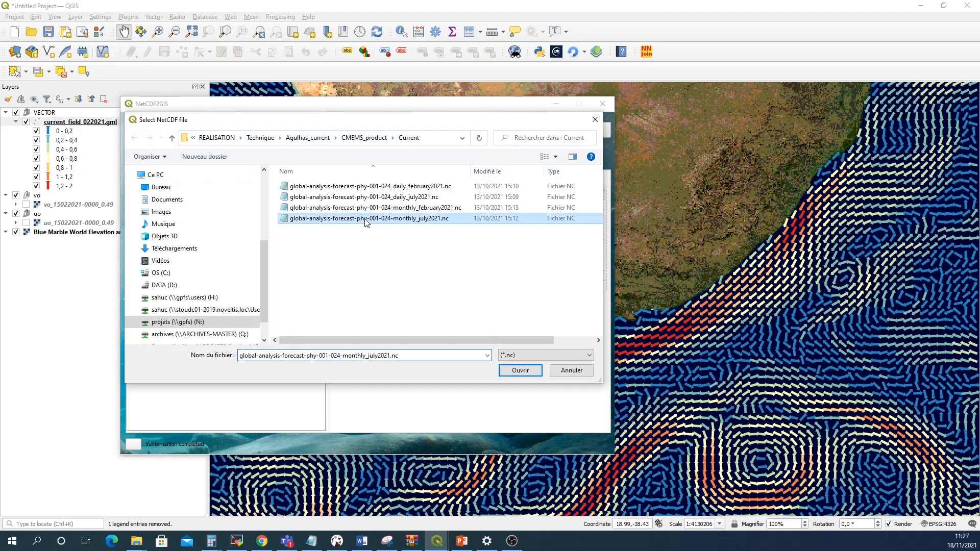
{"action": "left_click", "coordinate": [518, 371]}
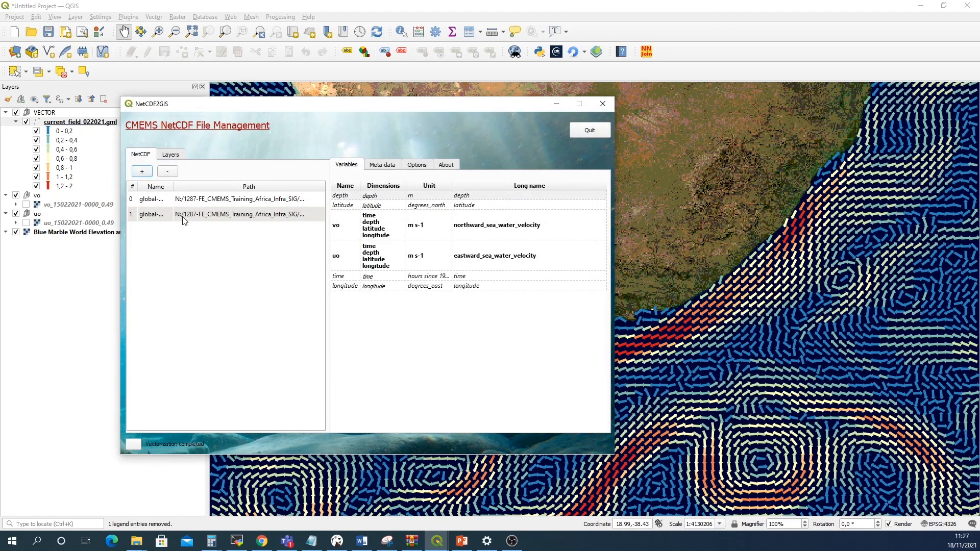
Add the July uo variable as a layer in the uo group without overwriting the group
{"action": "left_click", "coordinate": [184, 220]}
{"action": "right_click", "coordinate": [347, 262]}
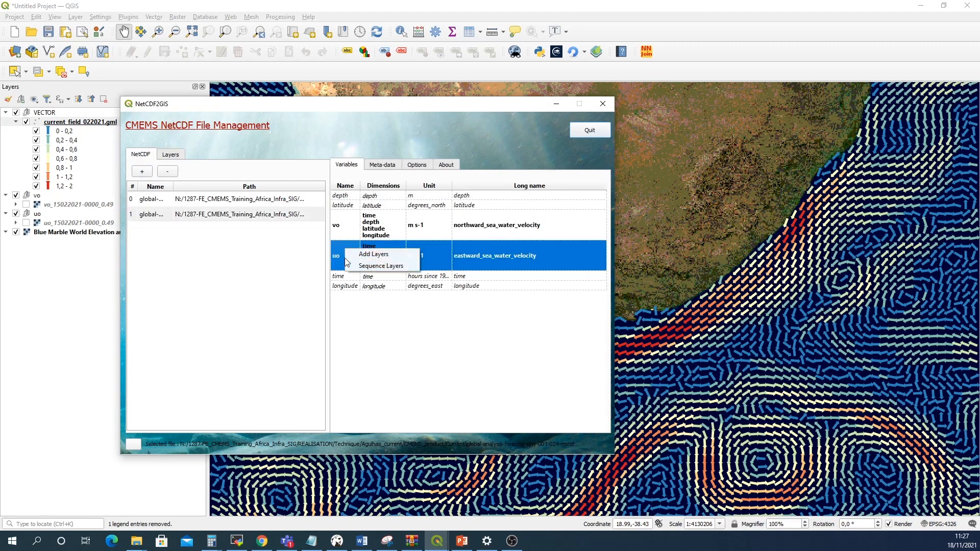
{"action": "left_click", "coordinate": [366, 255]}
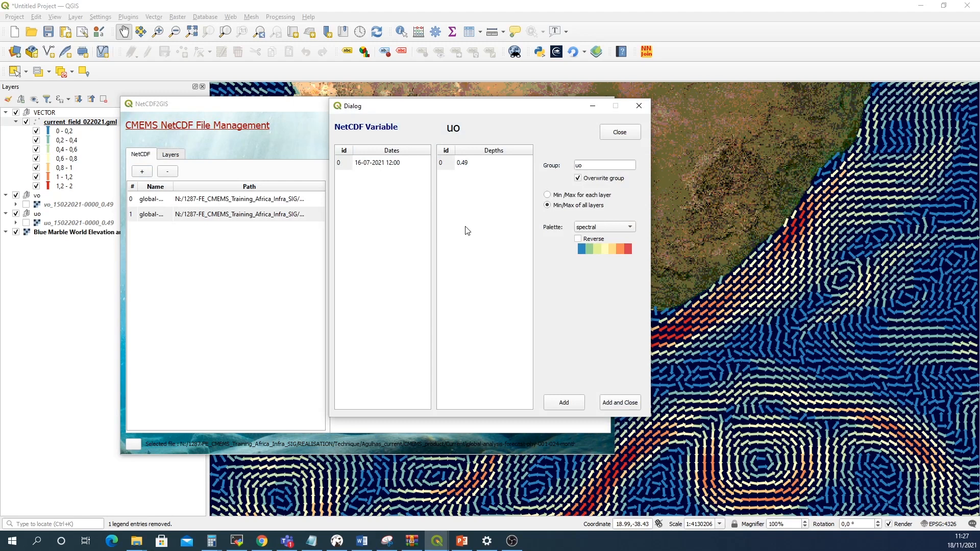
{"action": "left_click", "coordinate": [579, 178]}
{"action": "left_click", "coordinate": [615, 403]}
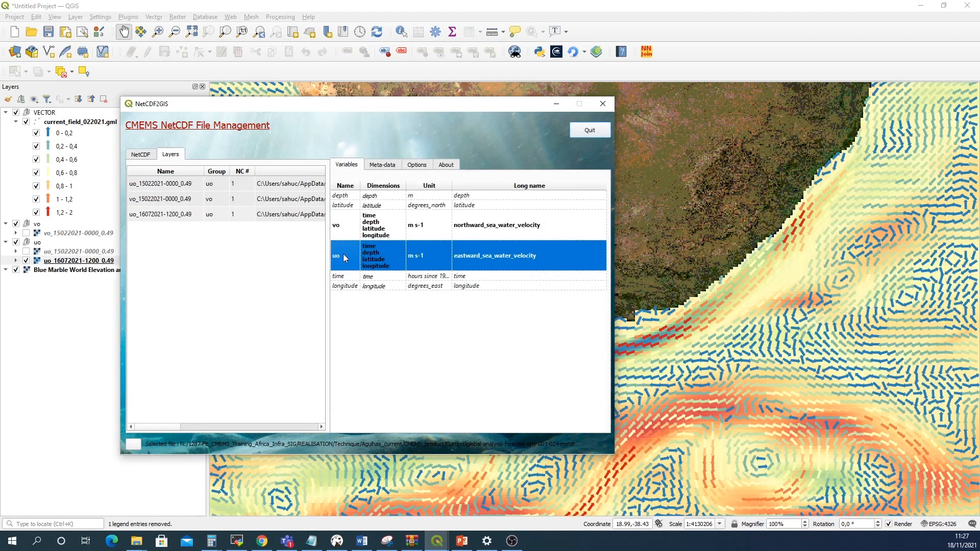
Add the July vo variable as a layer in the vo group without overwriting the group
{"action": "left_click", "coordinate": [341, 227]}
{"action": "right_click", "coordinate": [341, 223]}
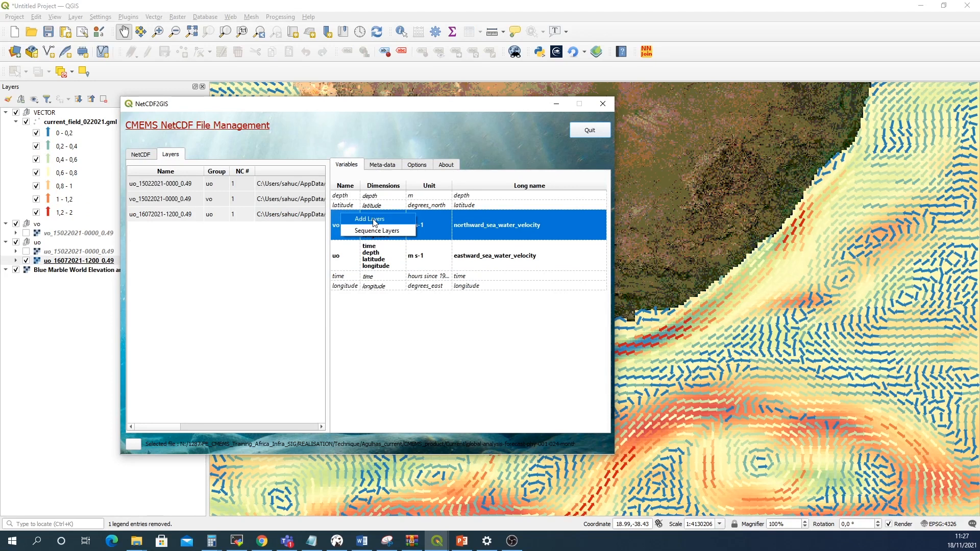
{"action": "left_click", "coordinate": [374, 221]}
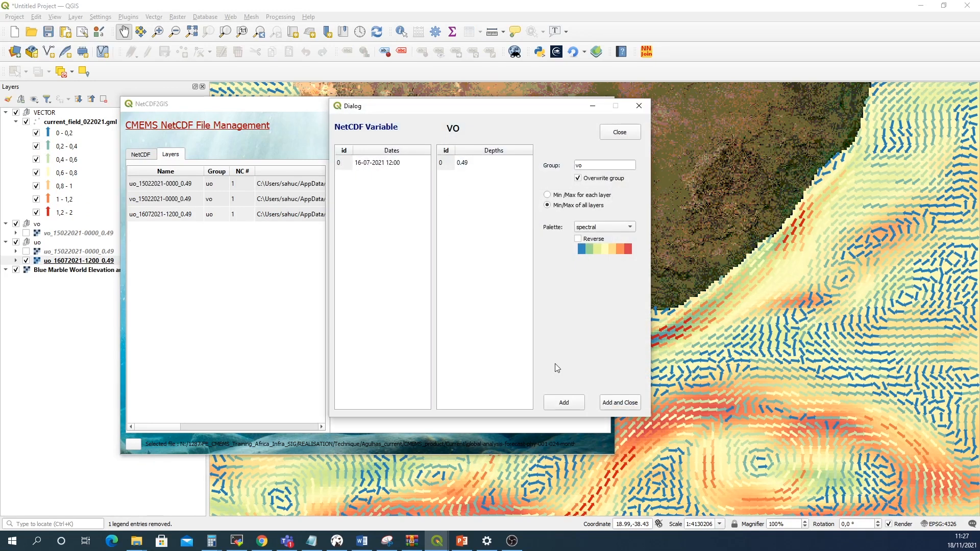
{"action": "left_click", "coordinate": [578, 179]}
{"action": "left_click", "coordinate": [617, 403]}
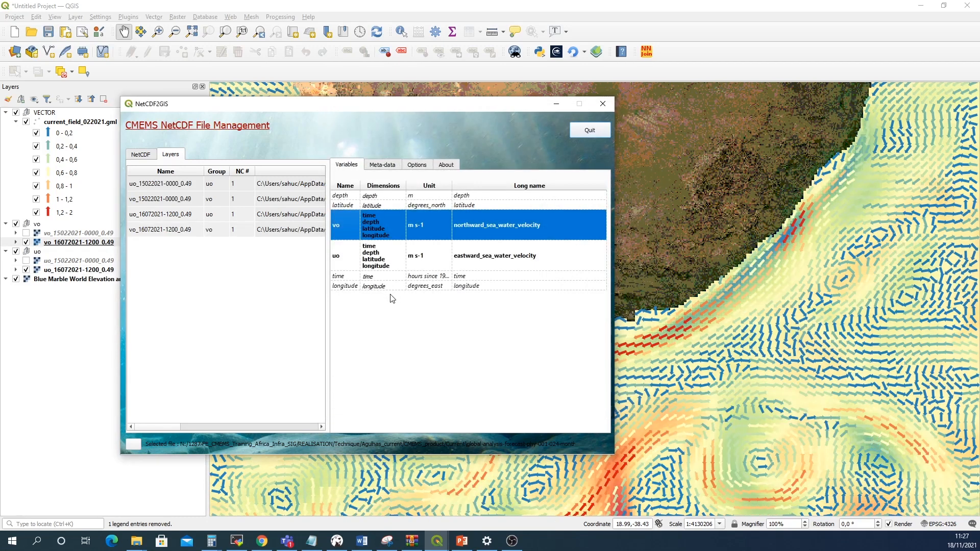
Vectorize the July uo and vo layers together, choosing Current as the norm and x3 downsampling
{"action": "left_click", "coordinate": [185, 220]}
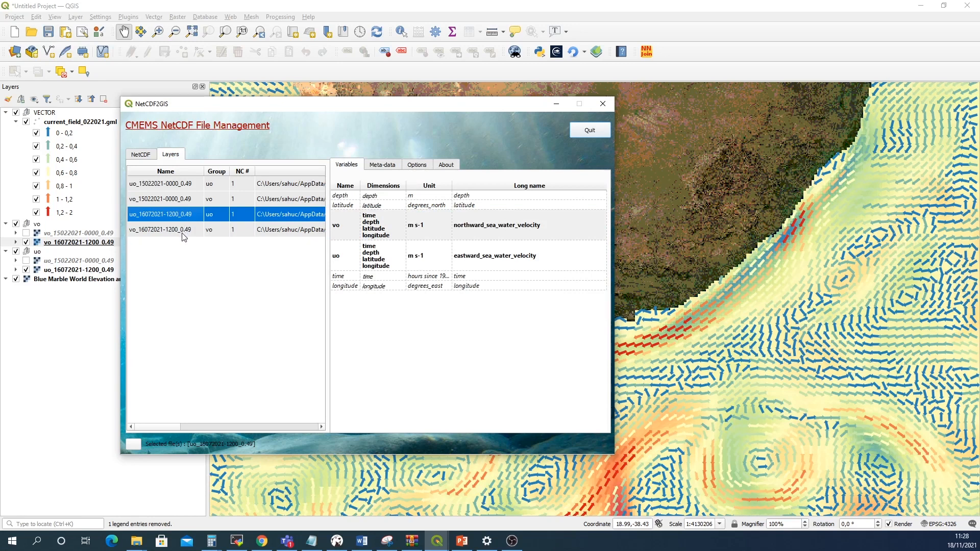
{"action": "left_click", "coordinate": [182, 234], "text": "ctrl"}
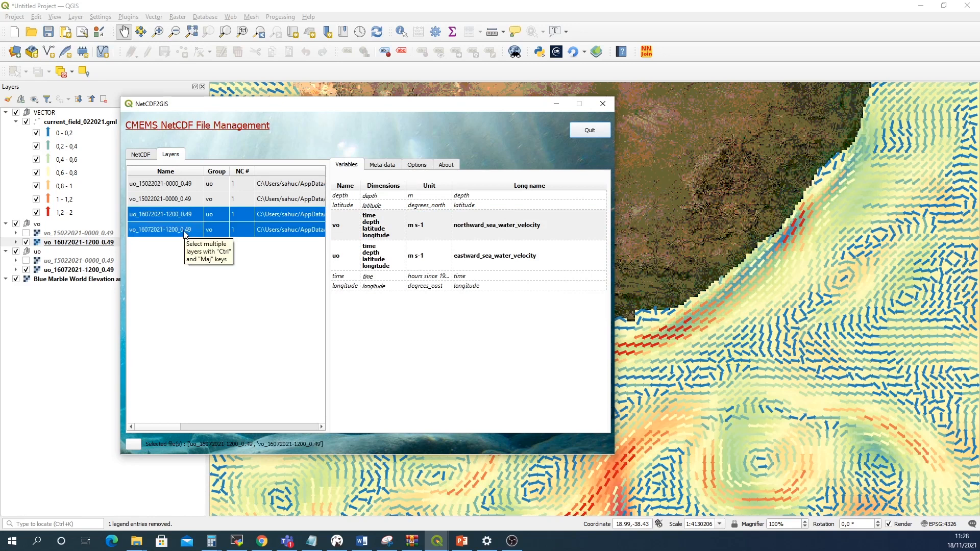
{"action": "right_click", "coordinate": [185, 233]}
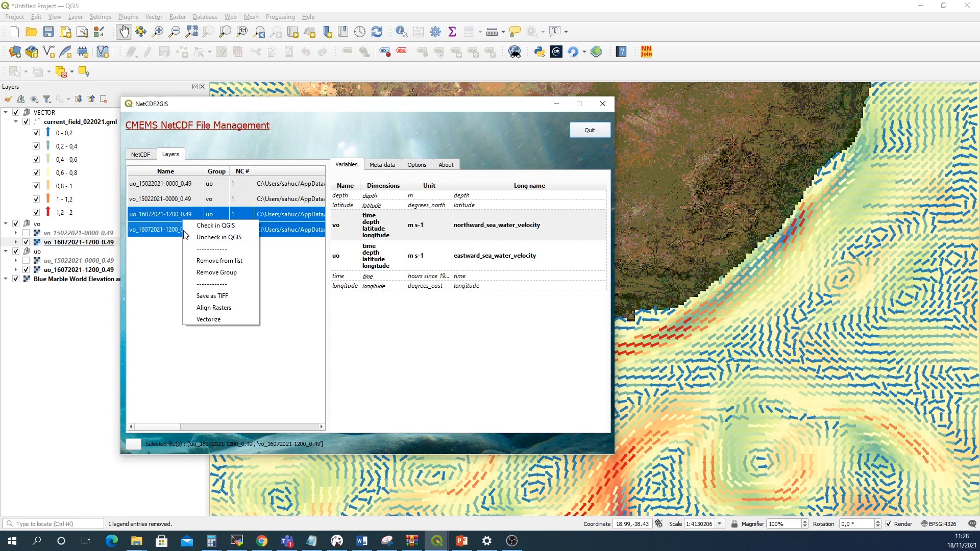
{"action": "left_click", "coordinate": [172, 220]}
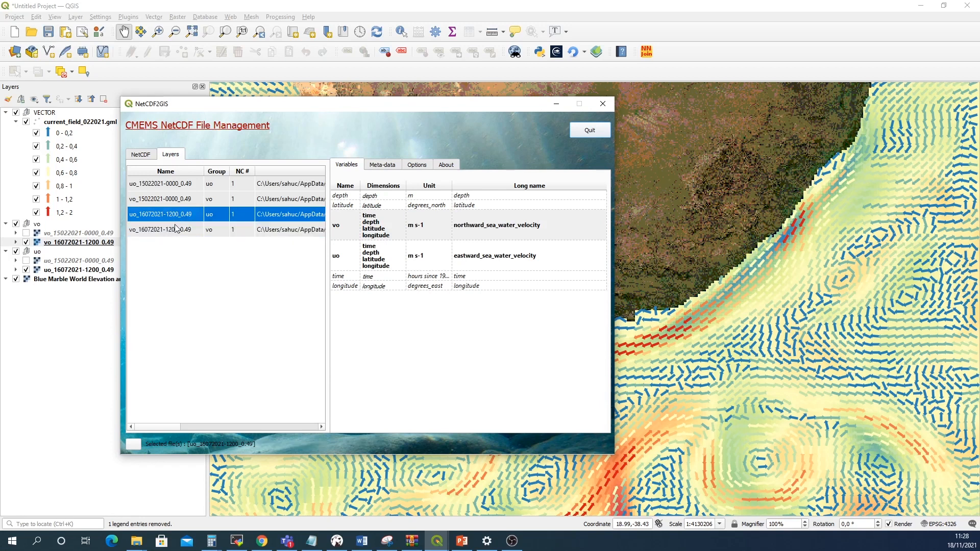
{"action": "left_click", "coordinate": [178, 230], "text": "ctrl"}
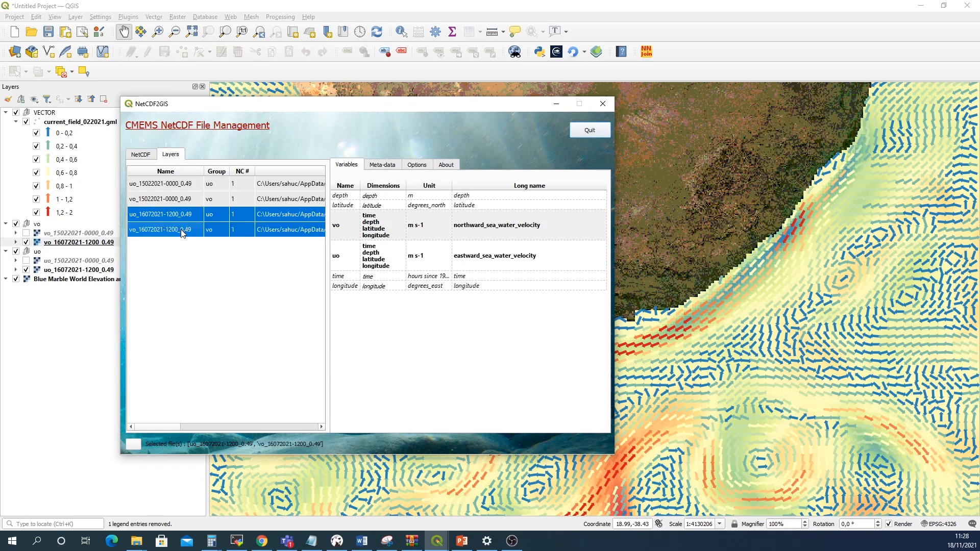
{"action": "left_click", "coordinate": [187, 218]}
{"action": "left_click", "coordinate": [185, 229], "text": "ctrl"}
{"action": "right_click", "coordinate": [187, 230]}
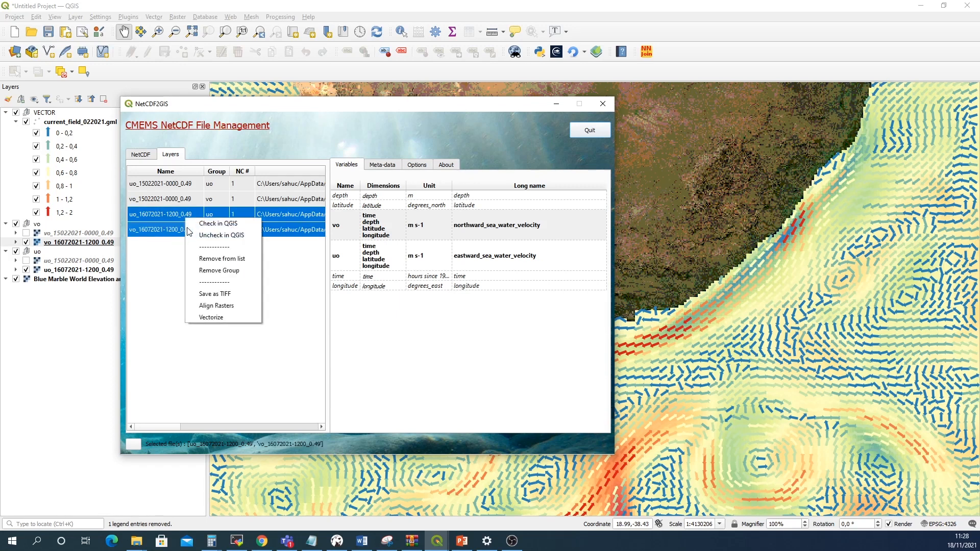
{"action": "left_click", "coordinate": [221, 318]}
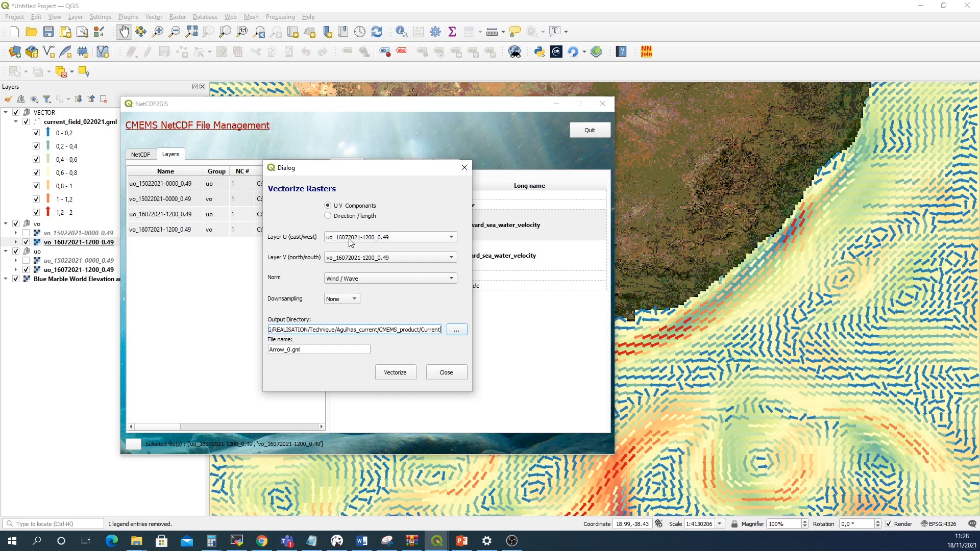
{"action": "left_click", "coordinate": [346, 279]}
{"action": "left_click", "coordinate": [343, 290]}
{"action": "left_click", "coordinate": [344, 299]}
{"action": "left_click", "coordinate": [339, 325]}
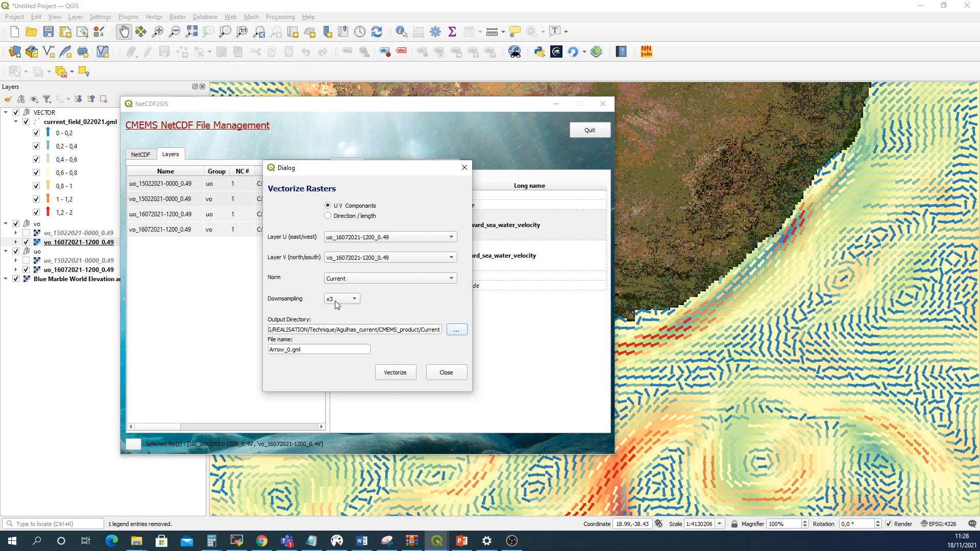
Name the output file current_field_072021.gml, run the vectorization and close the dialog
{"action": "double_click", "coordinate": [291, 351]}
{"action": "type", "text": "current_field_"}
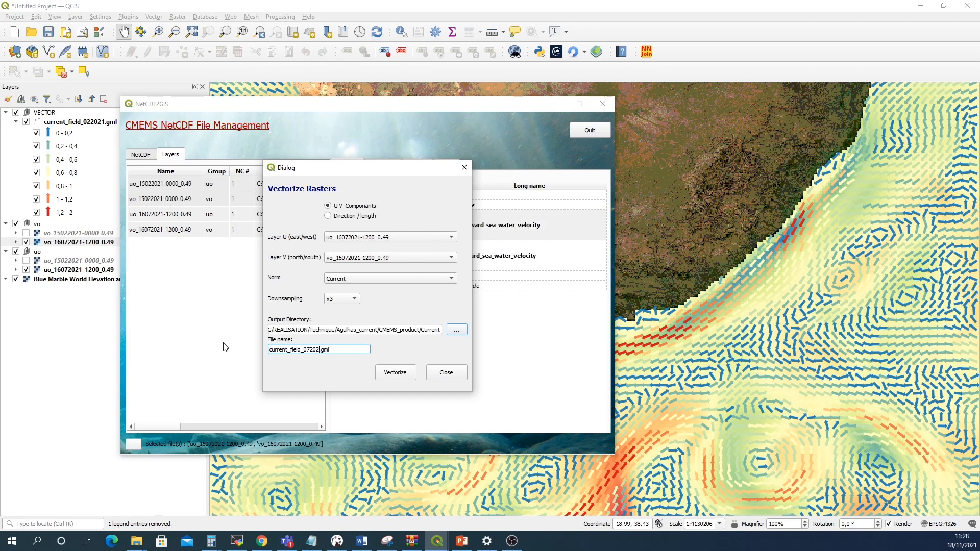
{"action": "left_click", "coordinate": [405, 374]}
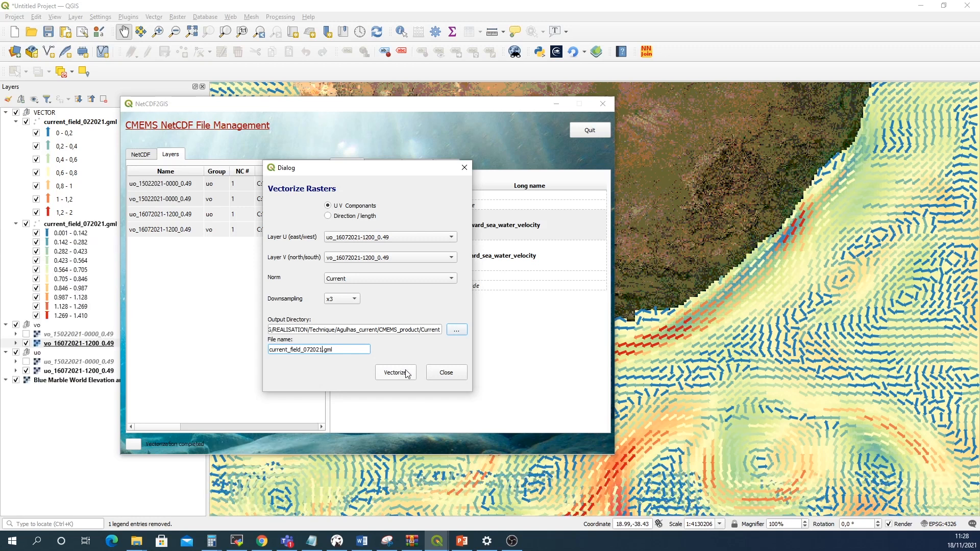
{"action": "left_click", "coordinate": [446, 372]}
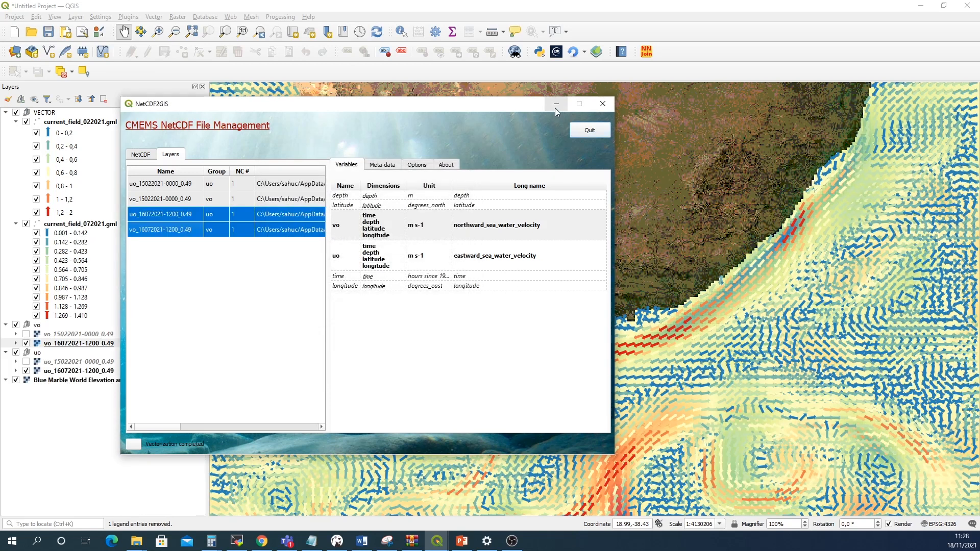
Minimize the plugin window and hide the February arrow layer and the July uo and vo rasters
{"action": "left_click", "coordinate": [556, 106]}
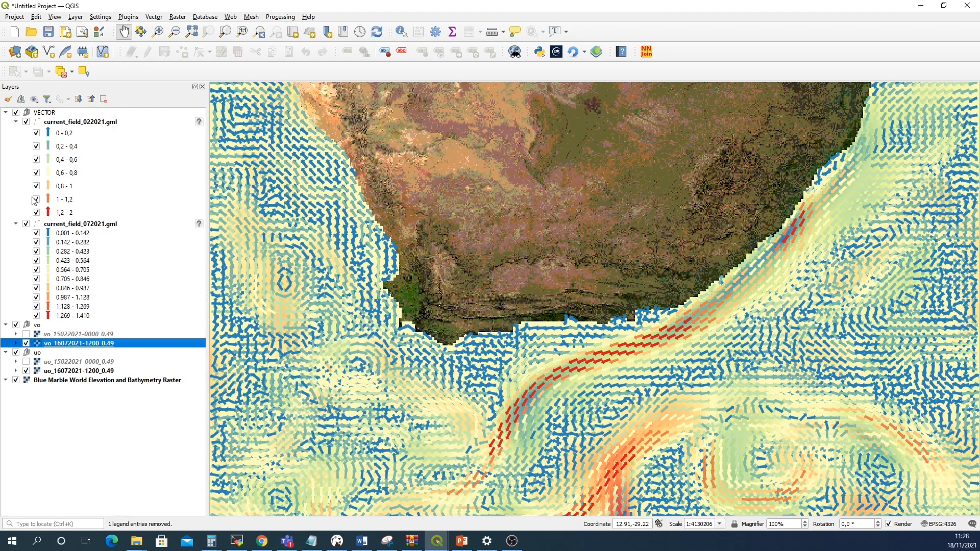
{"action": "left_click", "coordinate": [26, 122]}
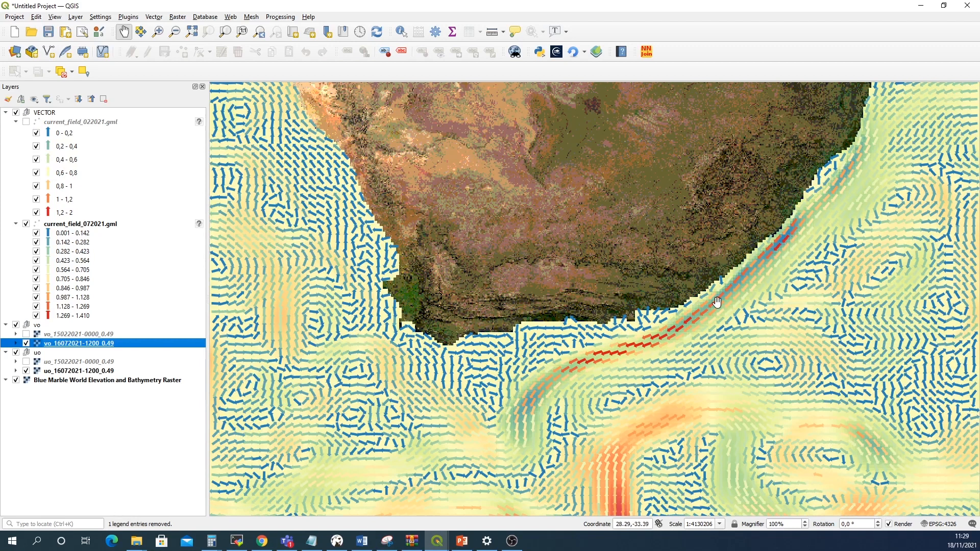
{"action": "left_click", "coordinate": [26, 343]}
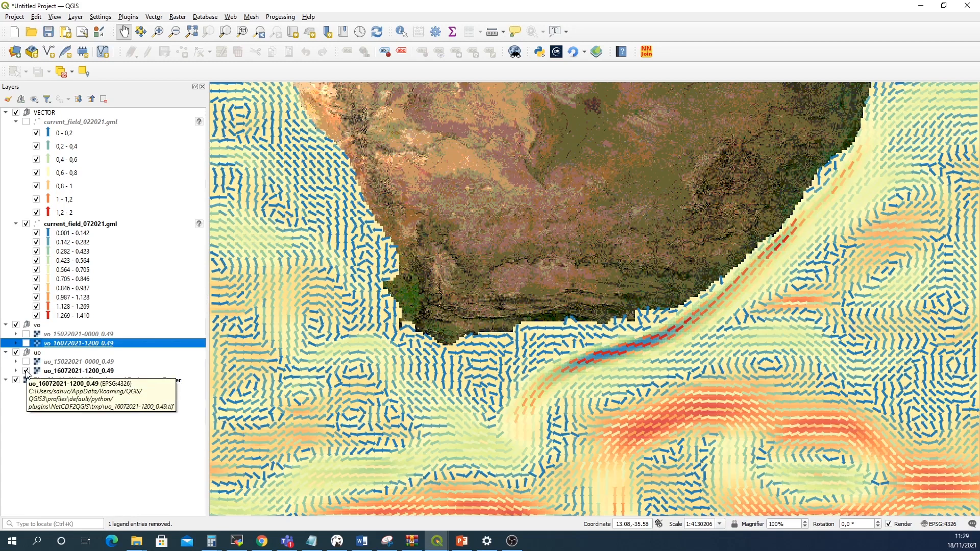
{"action": "left_click", "coordinate": [26, 371]}
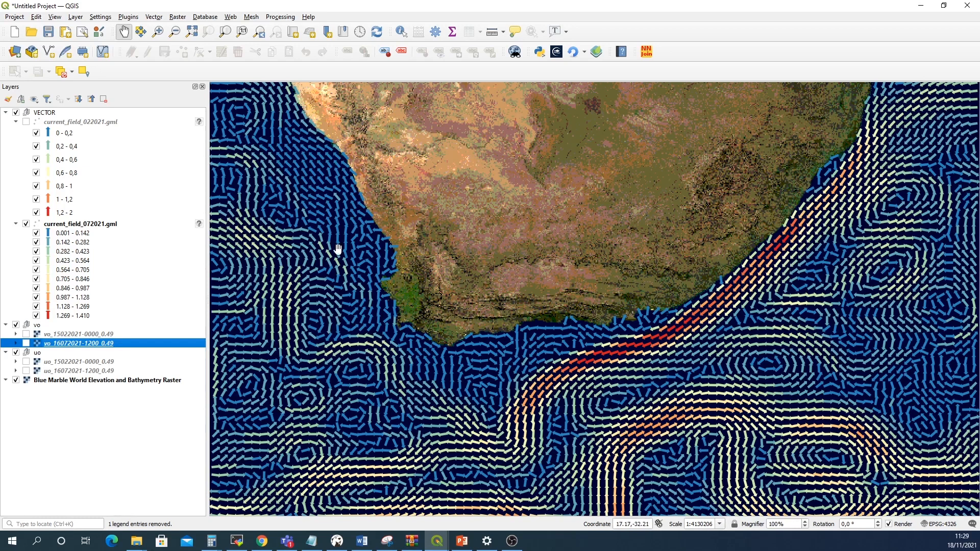
Copy the symbology of current_field_022021.gml and paste it onto current_field_072021.gml
{"action": "left_click", "coordinate": [69, 123]}
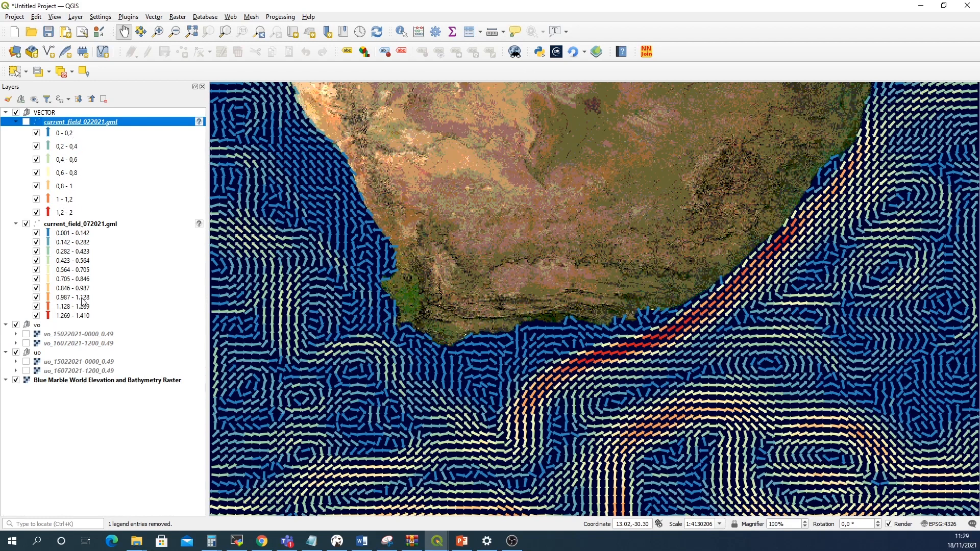
{"action": "right_click", "coordinate": [67, 125]}
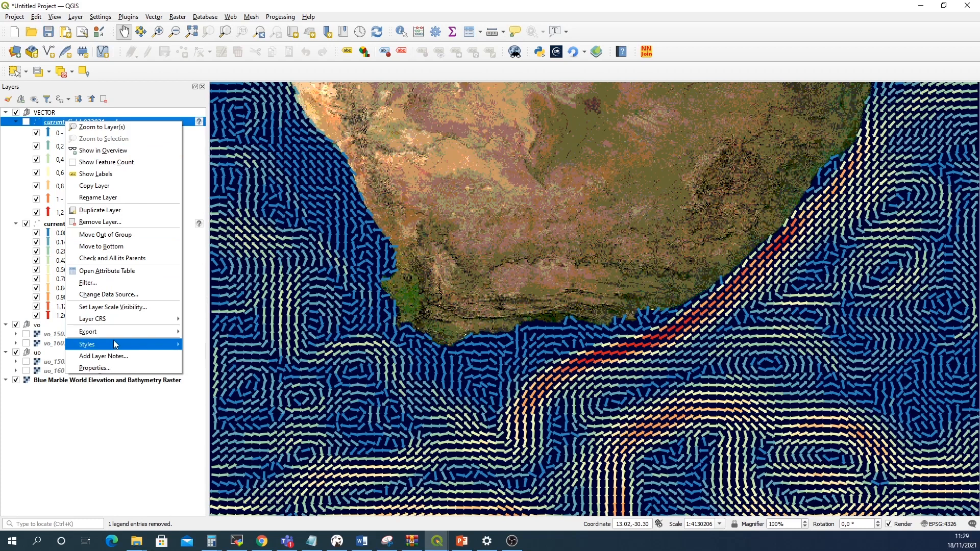
{"action": "mouse_move", "coordinate": [115, 344]}
{"action": "mouse_move", "coordinate": [200, 346]}
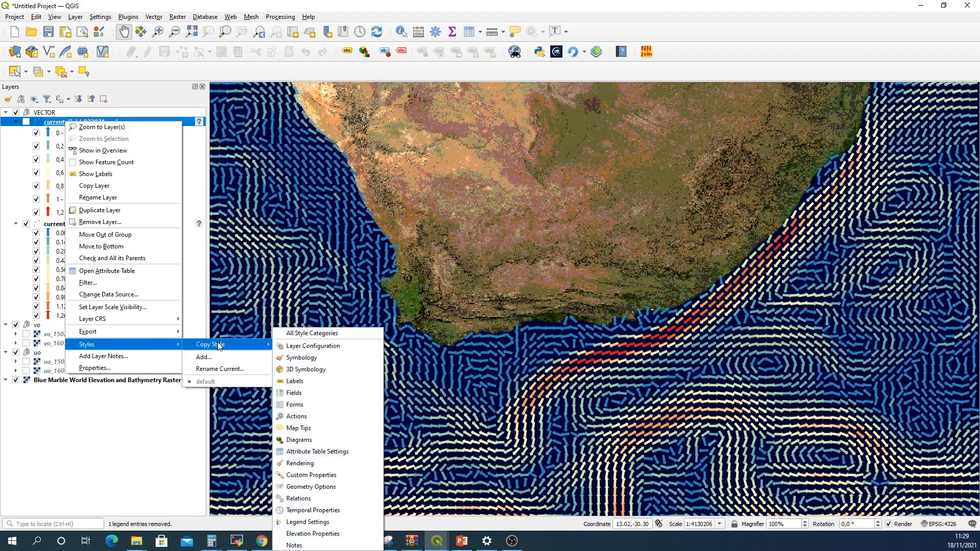
{"action": "left_click", "coordinate": [291, 358]}
{"action": "left_click", "coordinate": [75, 226]}
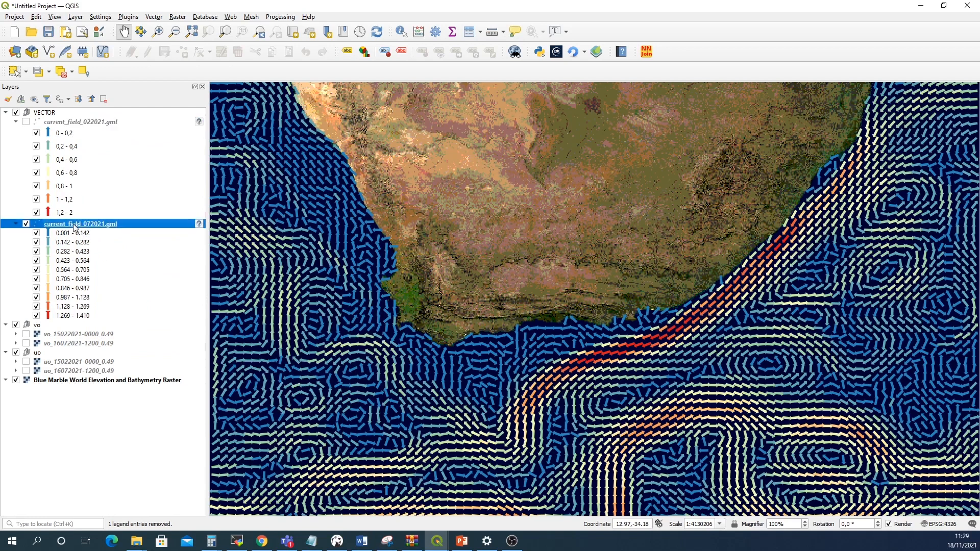
{"action": "right_click", "coordinate": [75, 225]}
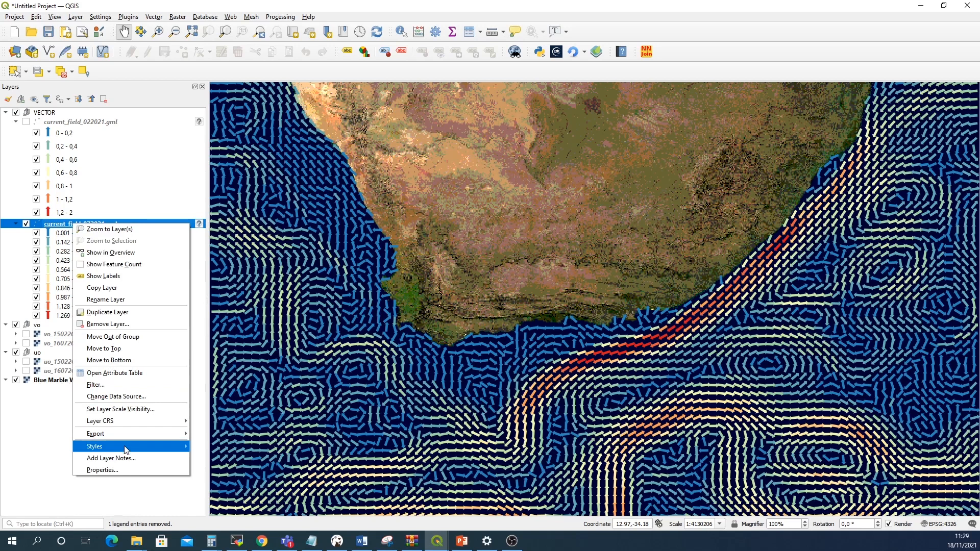
{"action": "mouse_move", "coordinate": [138, 447]}
{"action": "mouse_move", "coordinate": [214, 456]}
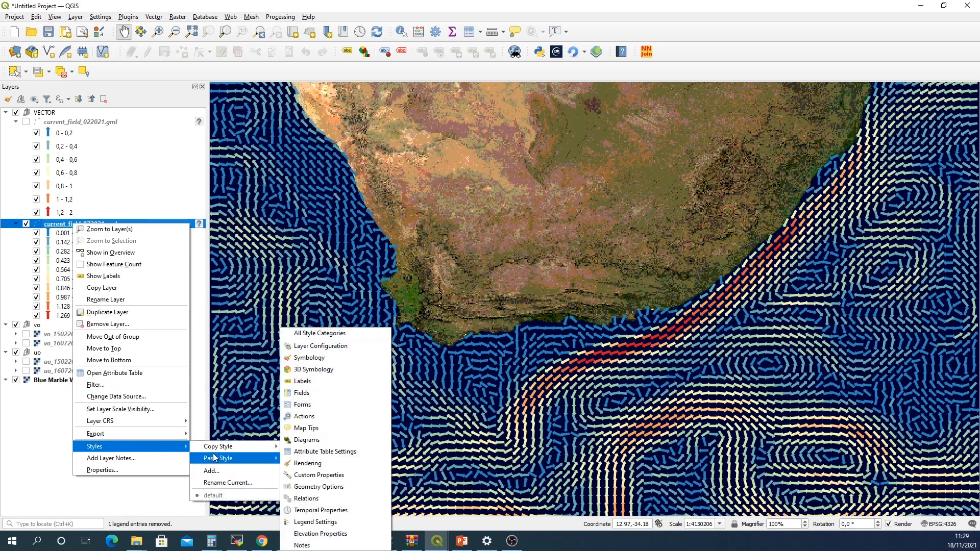
{"action": "left_click", "coordinate": [312, 358]}
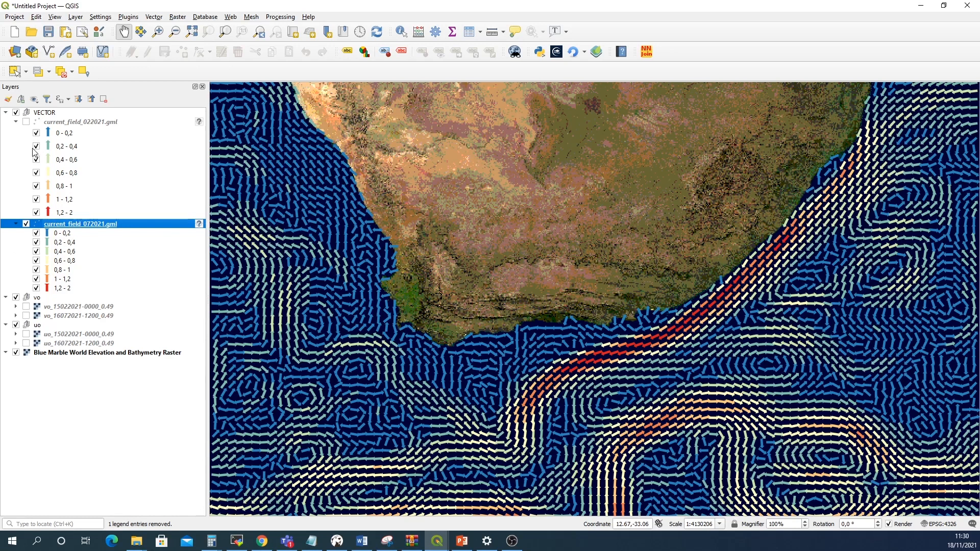
Toggle visibility between the February and July current arrow layers to compare them
{"action": "left_click", "coordinate": [26, 225]}
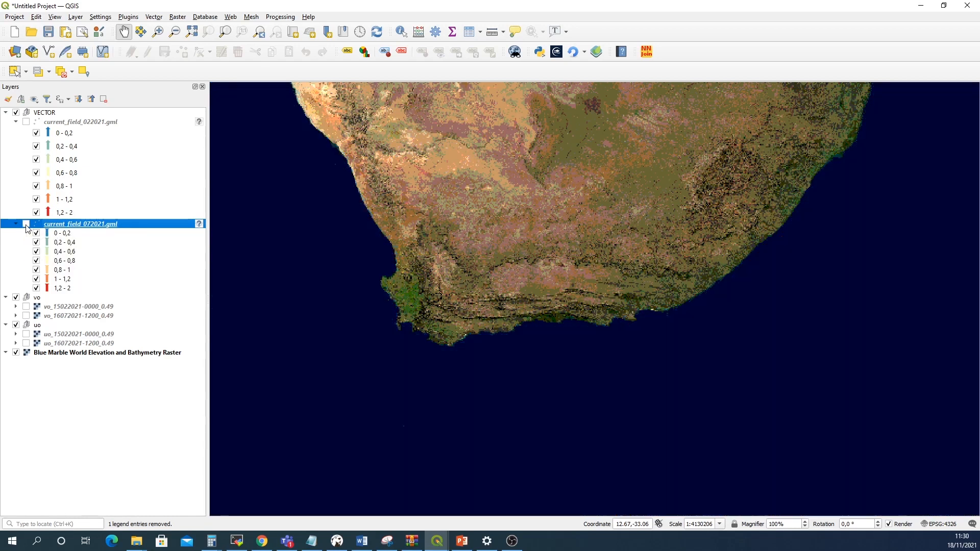
{"action": "left_click", "coordinate": [26, 122]}
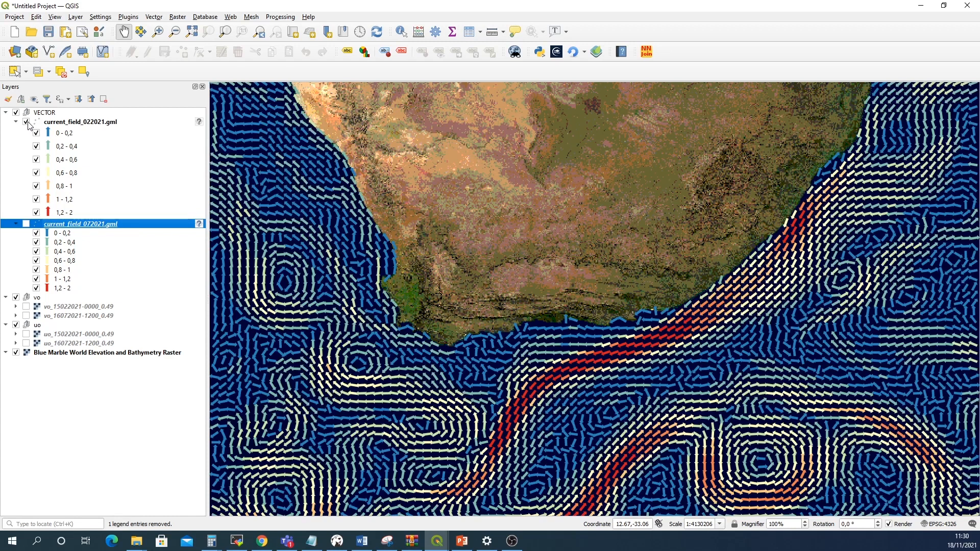
{"action": "left_click", "coordinate": [26, 225]}
{"action": "left_click", "coordinate": [26, 225]}
{"action": "left_click", "coordinate": [25, 121]}
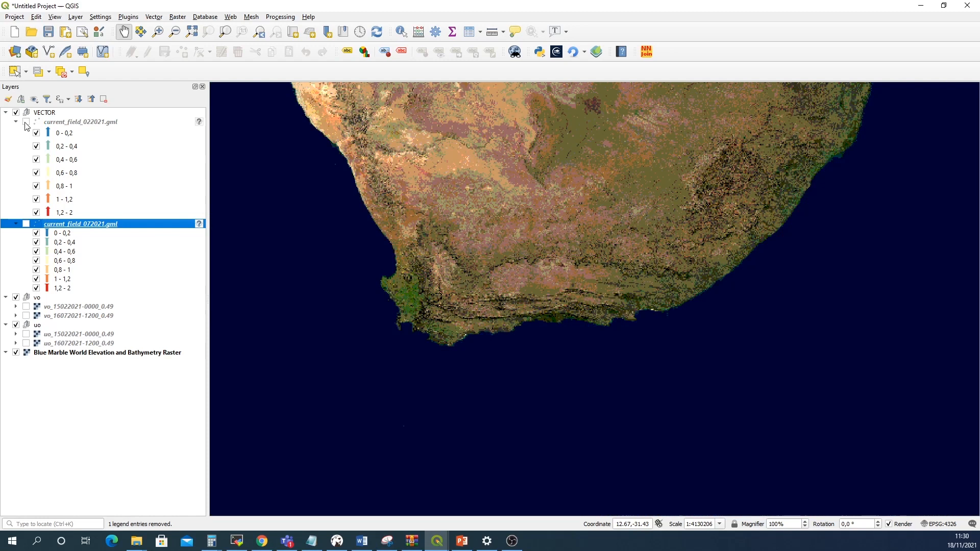
{"action": "left_click", "coordinate": [26, 224]}
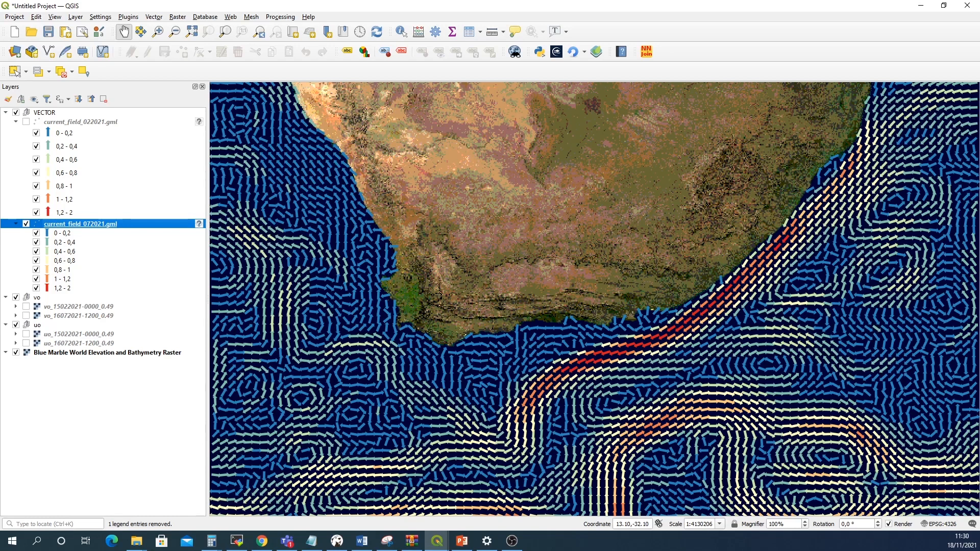
{"action": "left_click", "coordinate": [25, 121]}
{"action": "left_click", "coordinate": [26, 223]}
Start saving the features of current_field_022021.gml as a GeoJSON file
{"action": "right_click", "coordinate": [92, 122]}
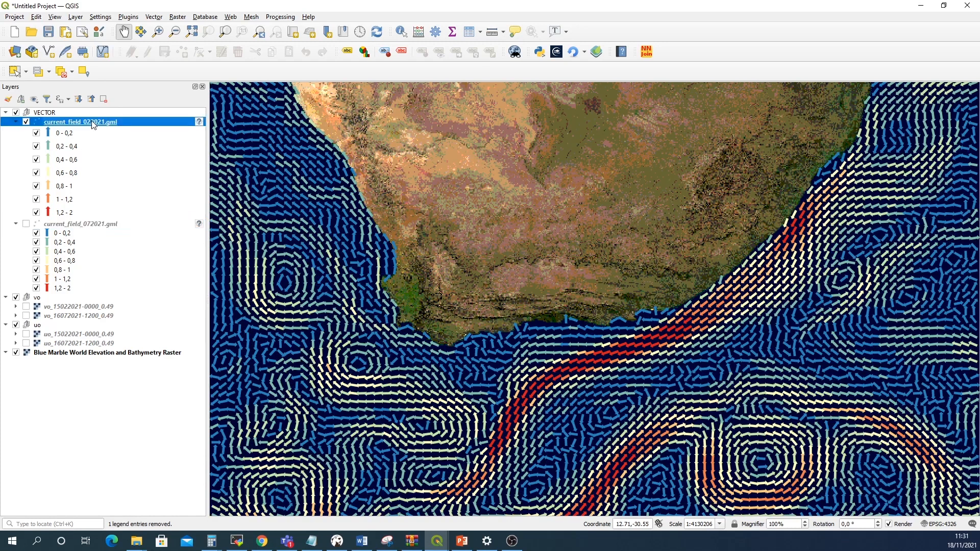
{"action": "mouse_move", "coordinate": [136, 320]}
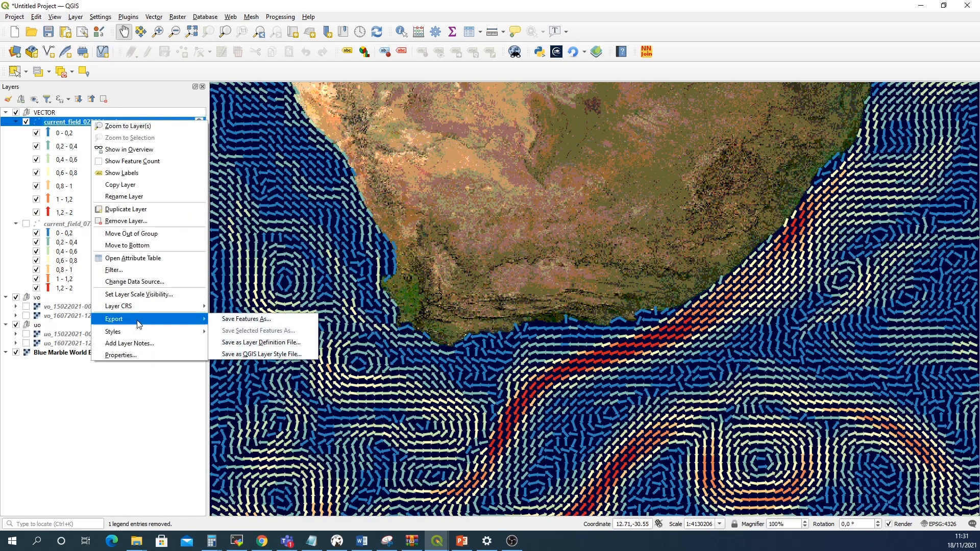
{"action": "left_click", "coordinate": [237, 319]}
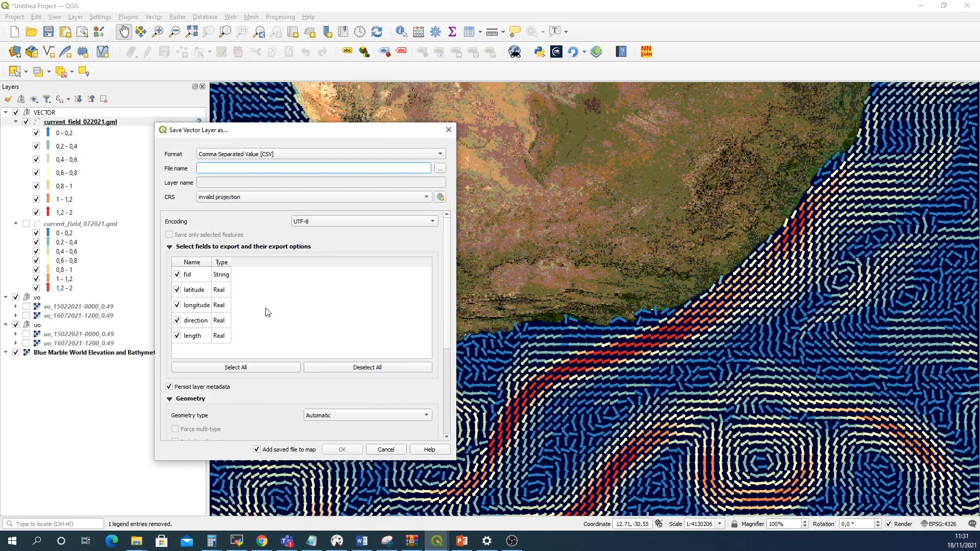
{"action": "left_click", "coordinate": [442, 155]}
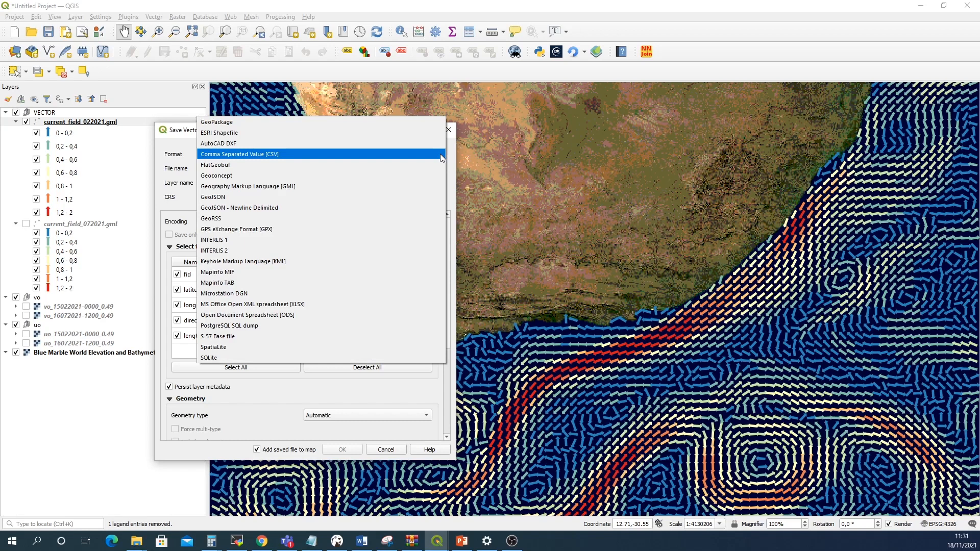
{"action": "left_click", "coordinate": [343, 197]}
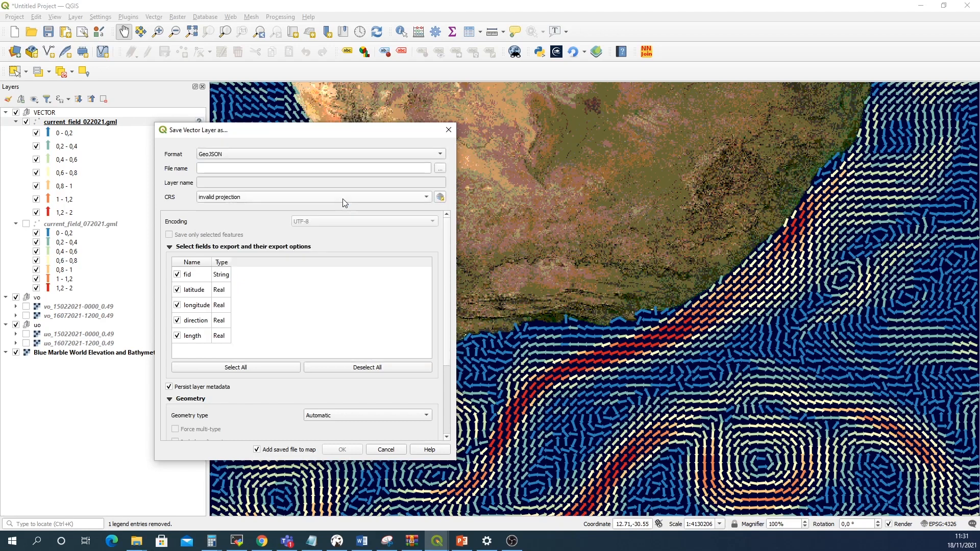
Browse to the training folder inside Agulhas_current as the save location for the GeoJSON export
{"action": "left_click", "coordinate": [440, 169]}
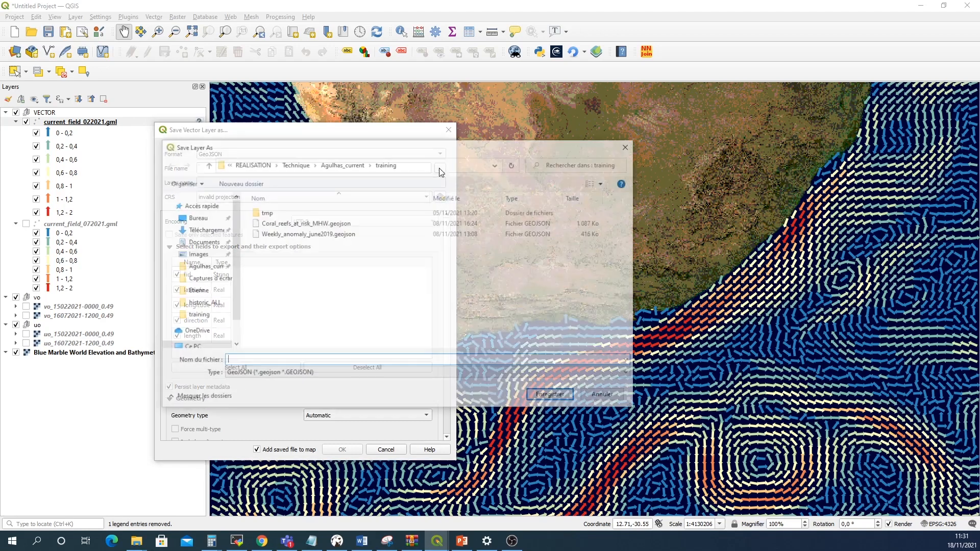
{"action": "left_click", "coordinate": [295, 163]}
{"action": "double_click", "coordinate": [299, 216]}
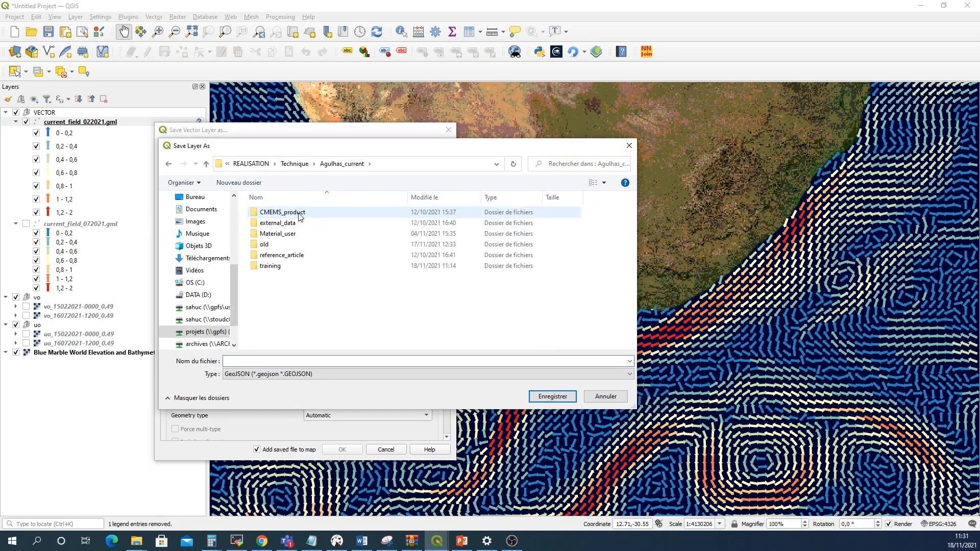
{"action": "double_click", "coordinate": [271, 256]}
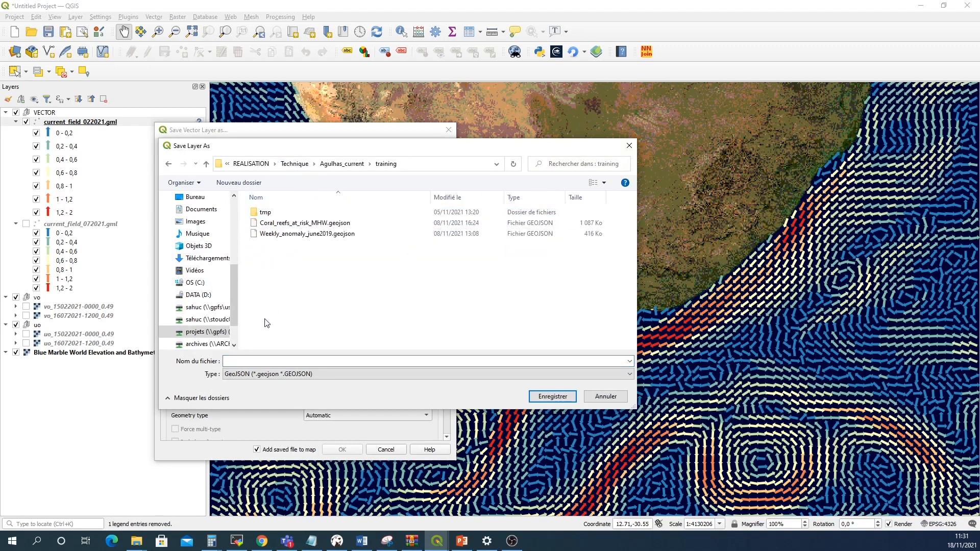
Name the file Current_fiel_022021 and export the February arrow layer as GeoJSON
{"action": "left_click", "coordinate": [264, 360]}
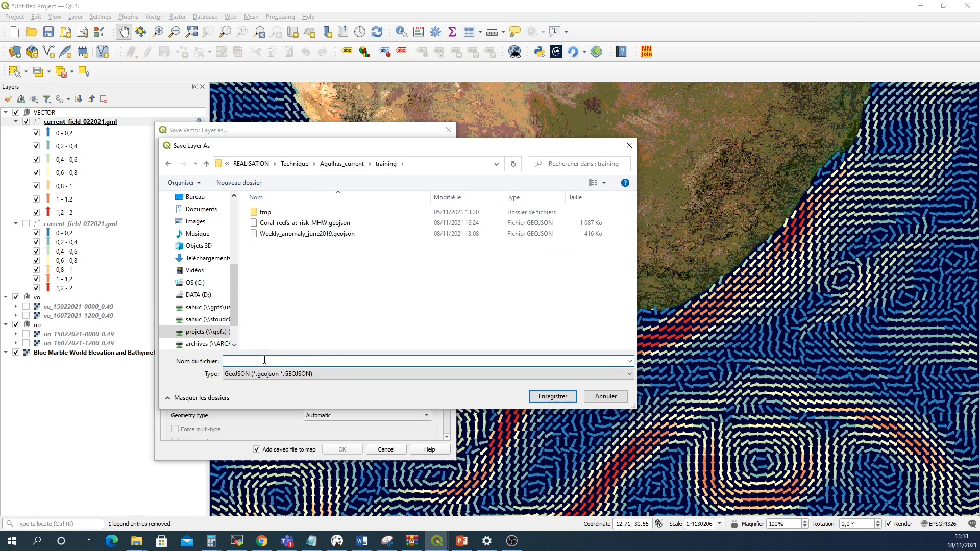
{"action": "type", "text": "Curren"}
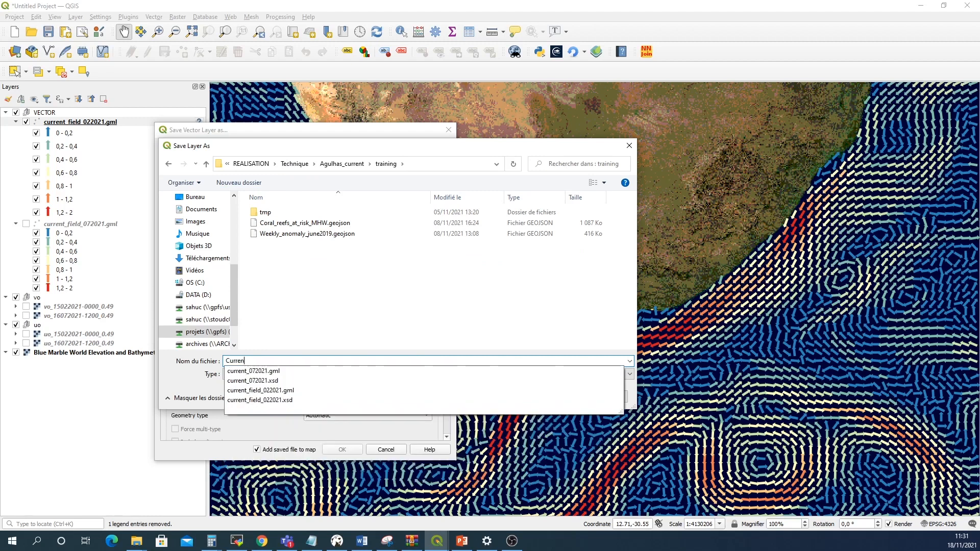
{"action": "type", "text": "t_foiel"}
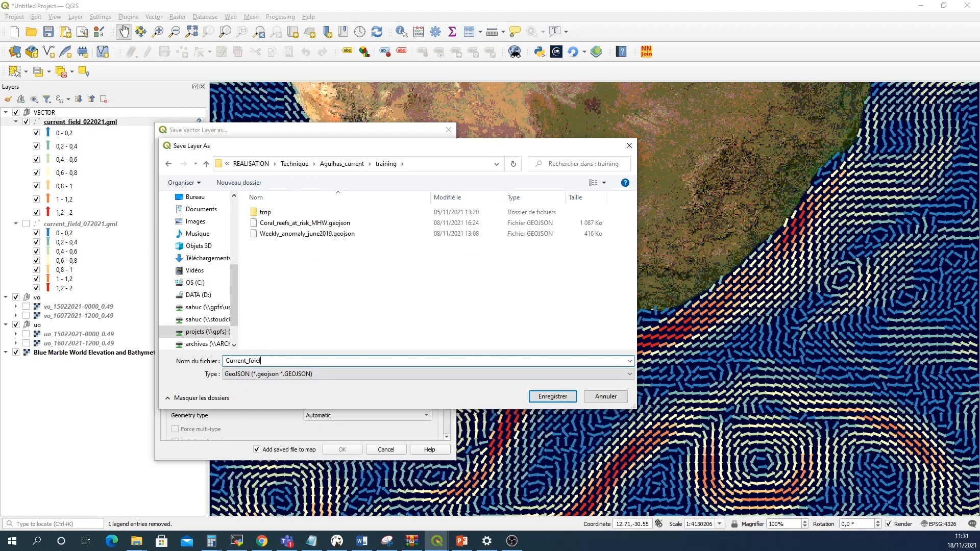
{"action": "key", "text": "BackSpace"}
{"action": "key", "text": "BackSpace"}
{"action": "type", "text": "iel"}
{"action": "key", "text": "Tab"}
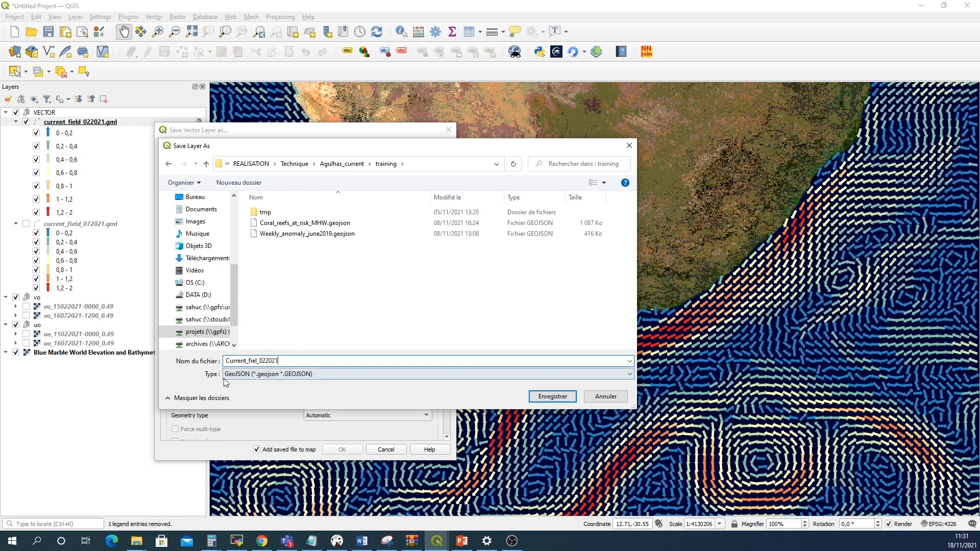
{"action": "left_click", "coordinate": [546, 397]}
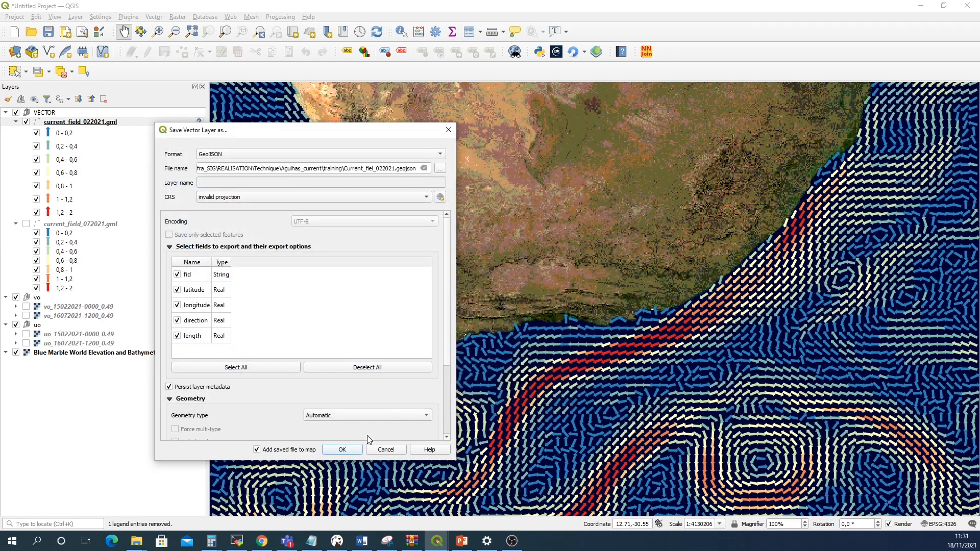
{"action": "left_click", "coordinate": [350, 449]}
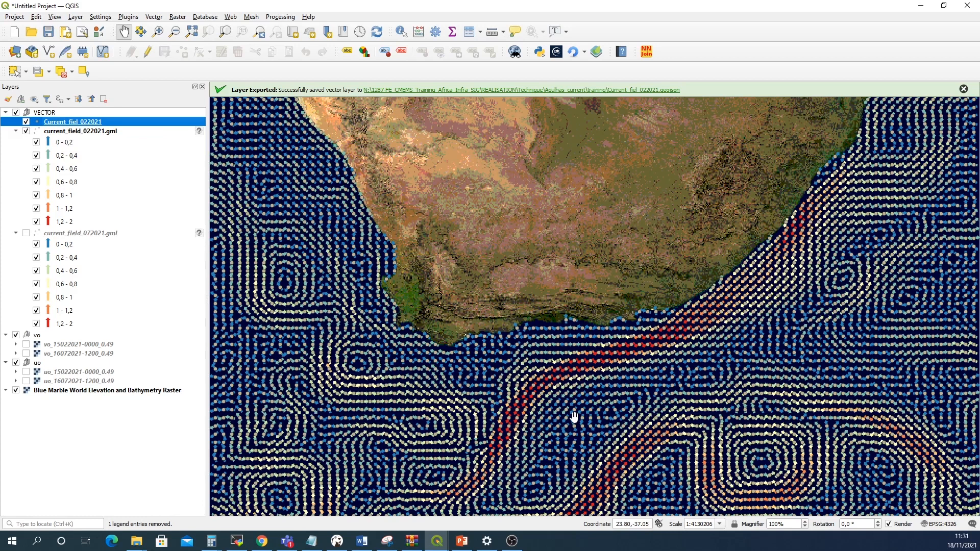
Hide the exported Current_fiel_022021 layer and the February arrow layer, and collapse the VECTOR group
{"action": "left_click", "coordinate": [26, 122]}
{"action": "left_click", "coordinate": [26, 131]}
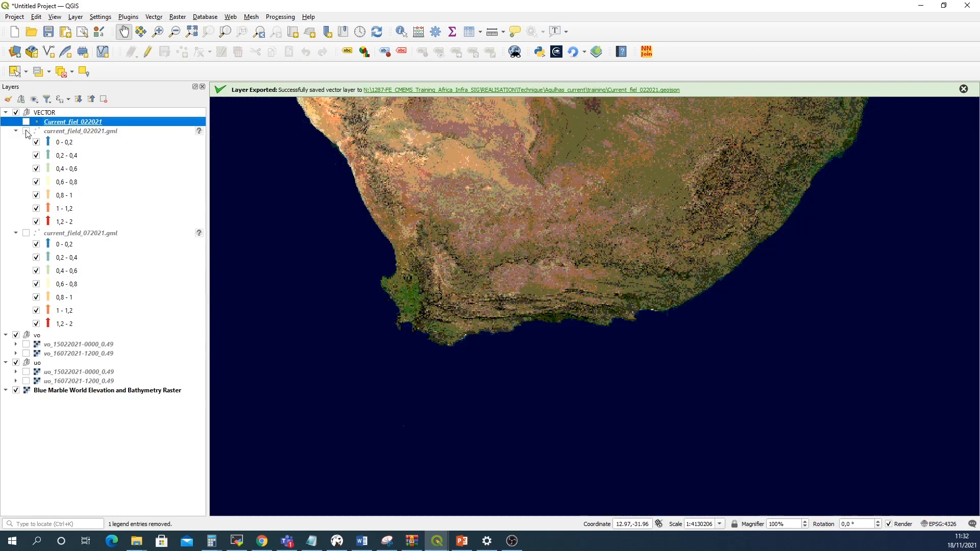
{"action": "left_click", "coordinate": [6, 112]}
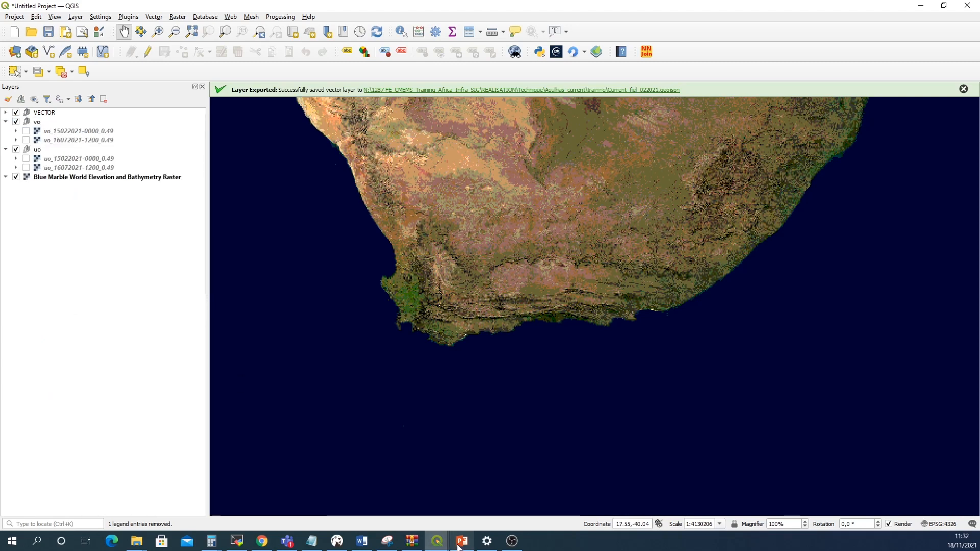
Restore the NetCDF2GIS window and add the wave file global-analysis-forecast-wav-001-027_february2021.nc from the Wave folder
{"action": "left_click", "coordinate": [438, 541]}
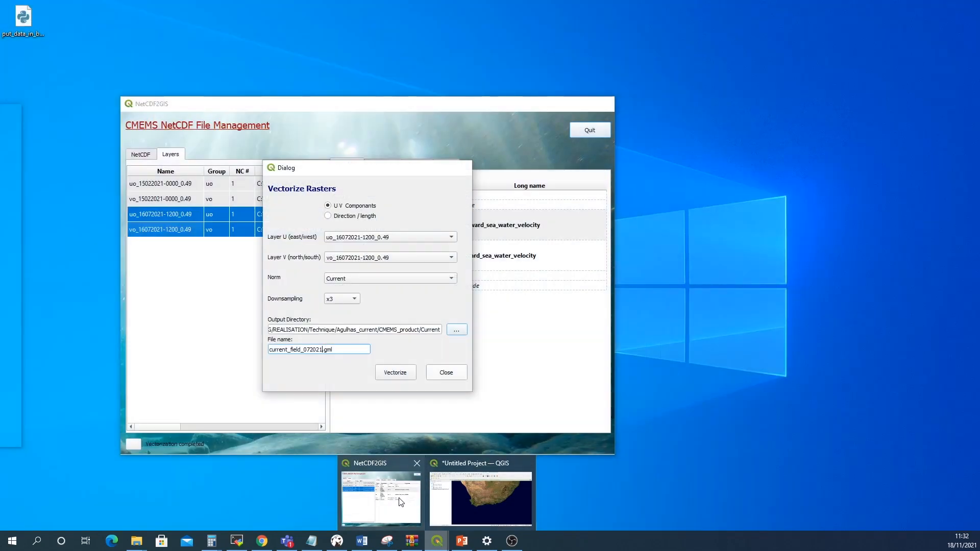
{"action": "left_click", "coordinate": [401, 502]}
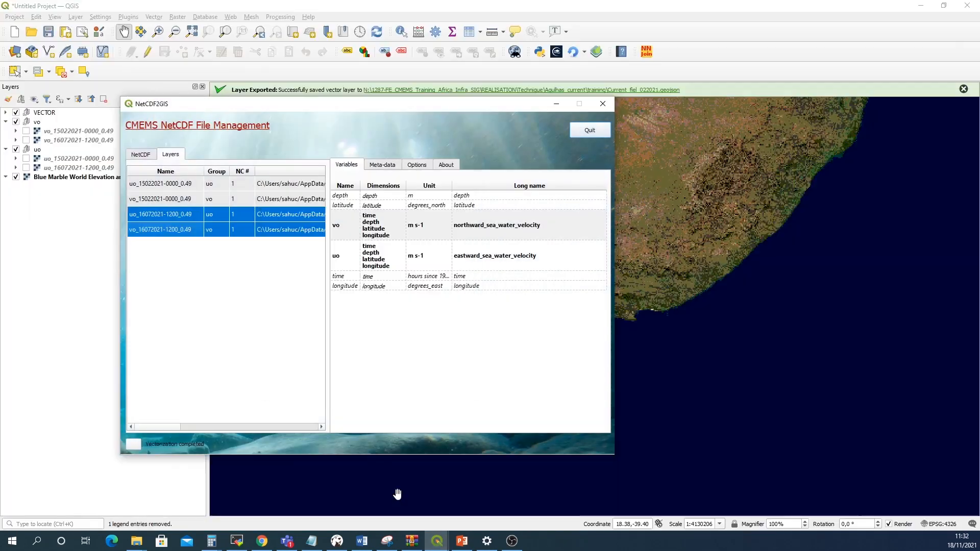
{"action": "left_click", "coordinate": [143, 155]}
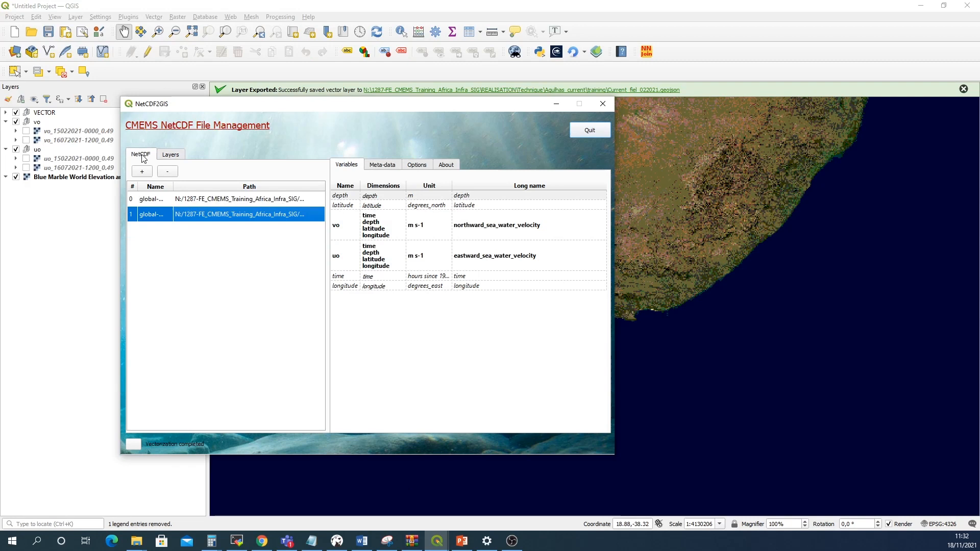
{"action": "left_click", "coordinate": [143, 173]}
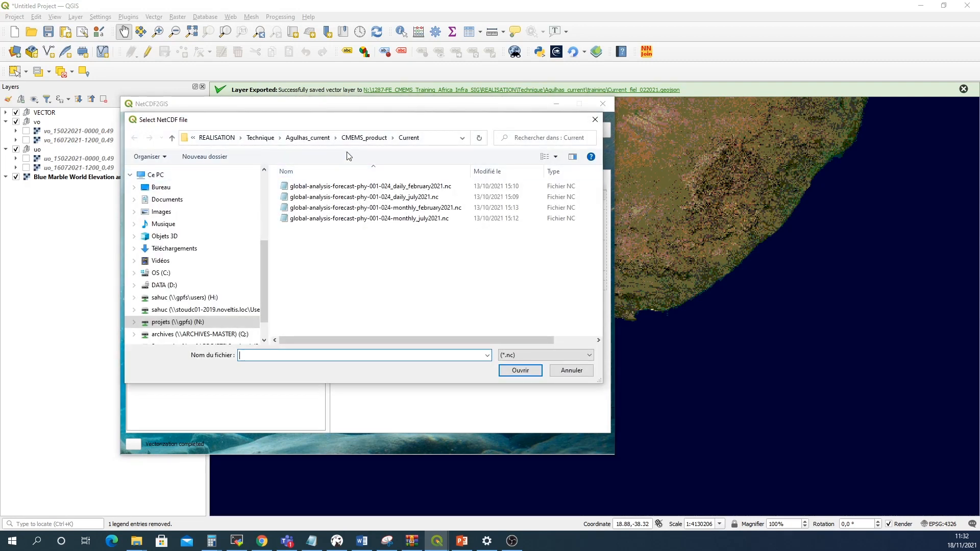
{"action": "left_click", "coordinate": [360, 139]}
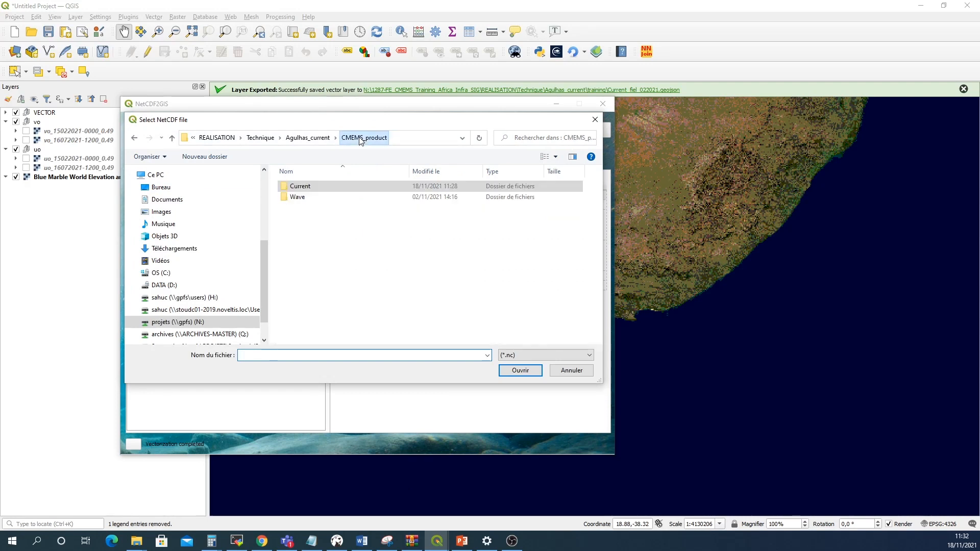
{"action": "double_click", "coordinate": [313, 198]}
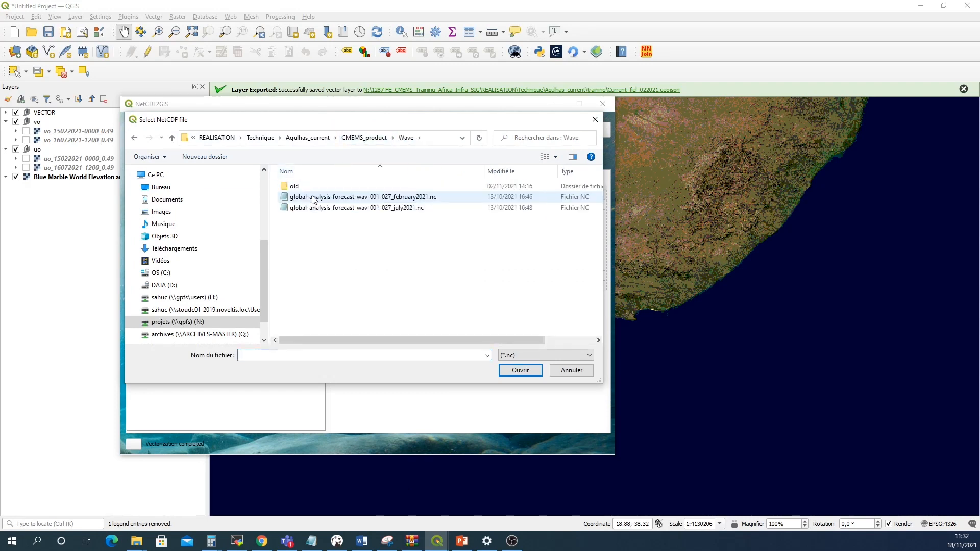
{"action": "left_click", "coordinate": [345, 199]}
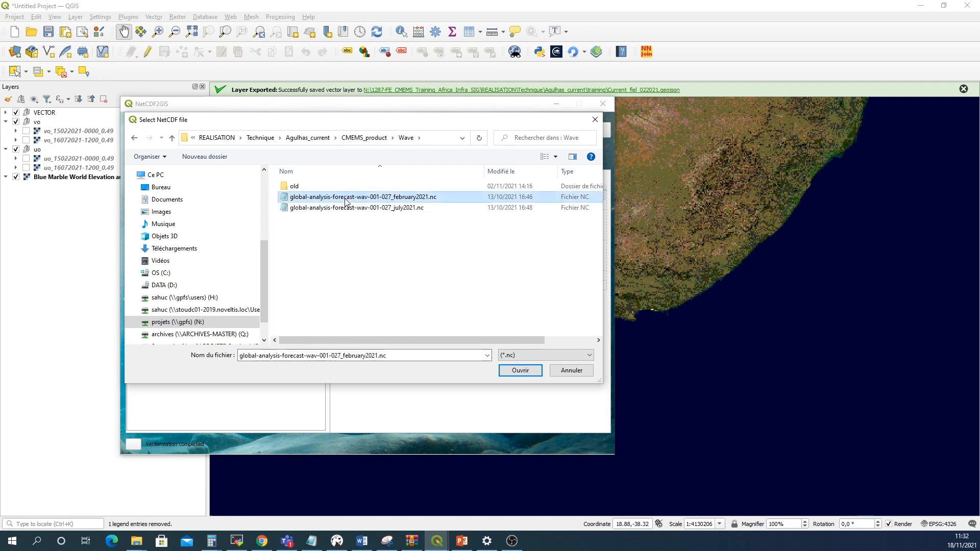
{"action": "left_click", "coordinate": [511, 375]}
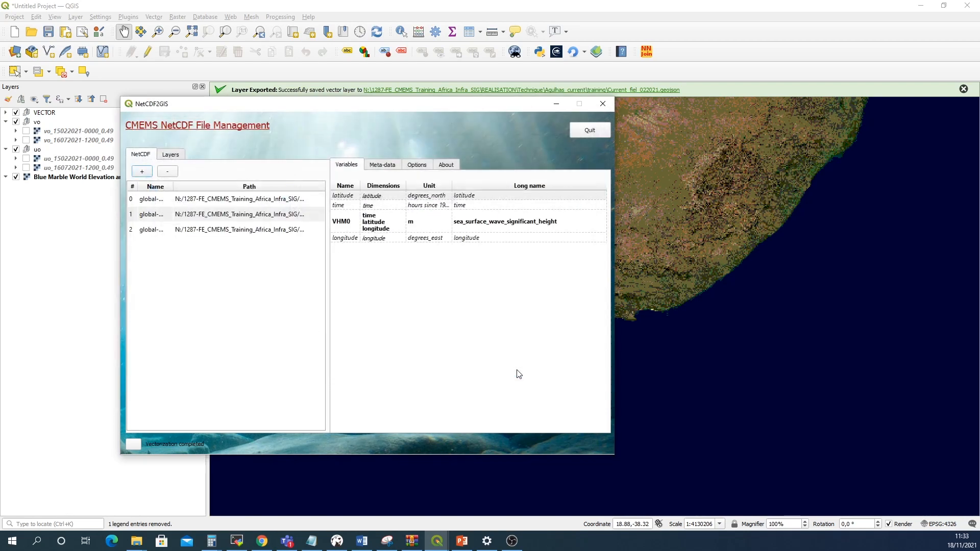
Inspect the metadata and variables of the newly added wave file
{"action": "left_click", "coordinate": [216, 232]}
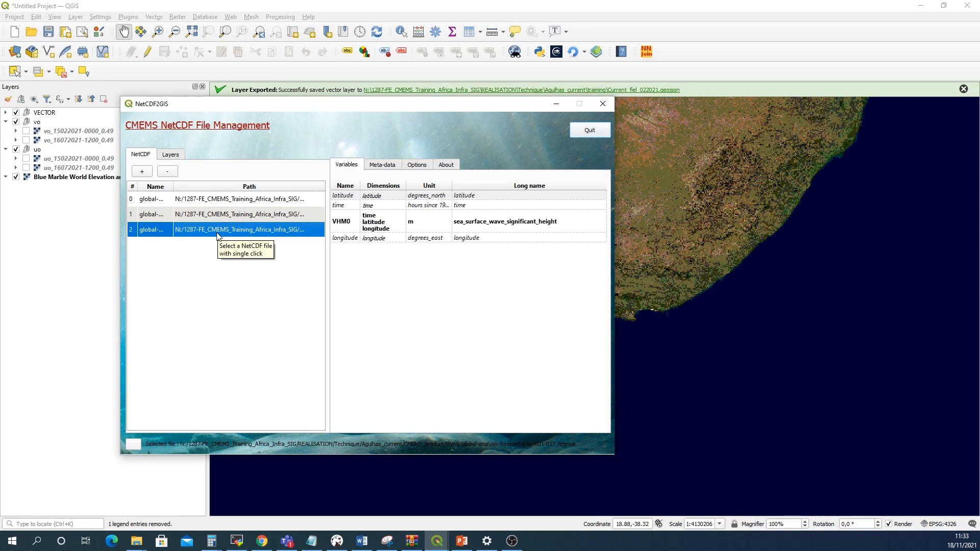
{"action": "left_click", "coordinate": [383, 165]}
{"action": "left_click_drag", "start_coordinate": [415, 256], "coordinate": [533, 259]}
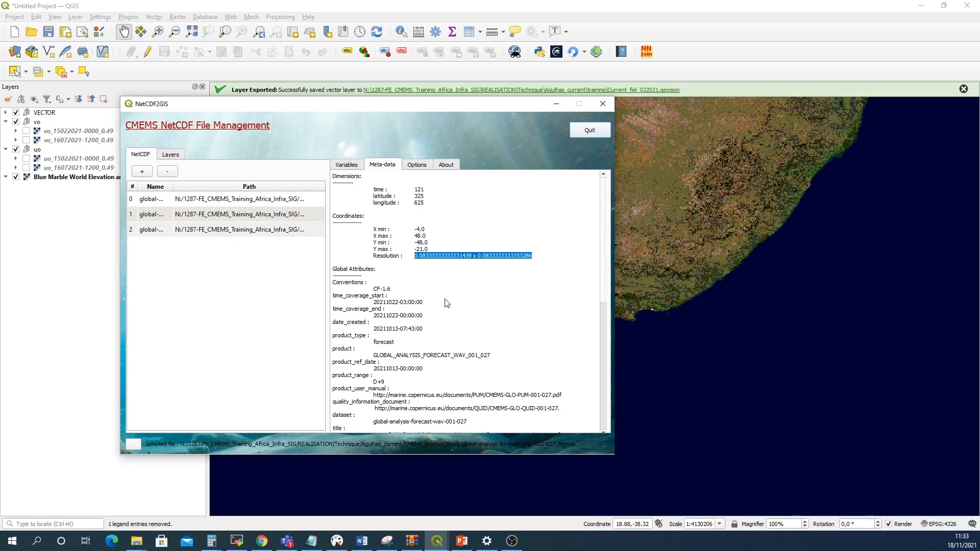
{"action": "scroll", "coordinate": [444, 301], "scroll_direction": "down", "scroll_amount": 3}
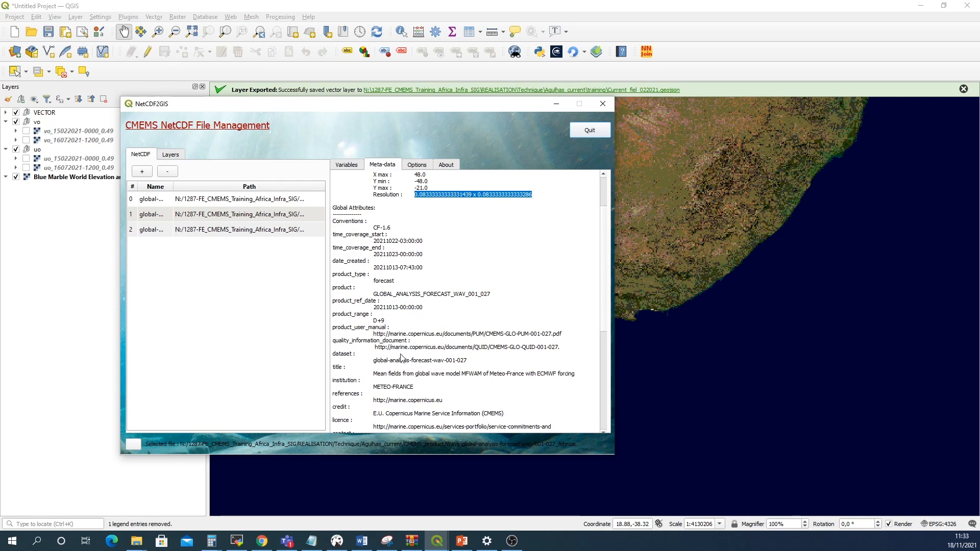
{"action": "left_click", "coordinate": [158, 233]}
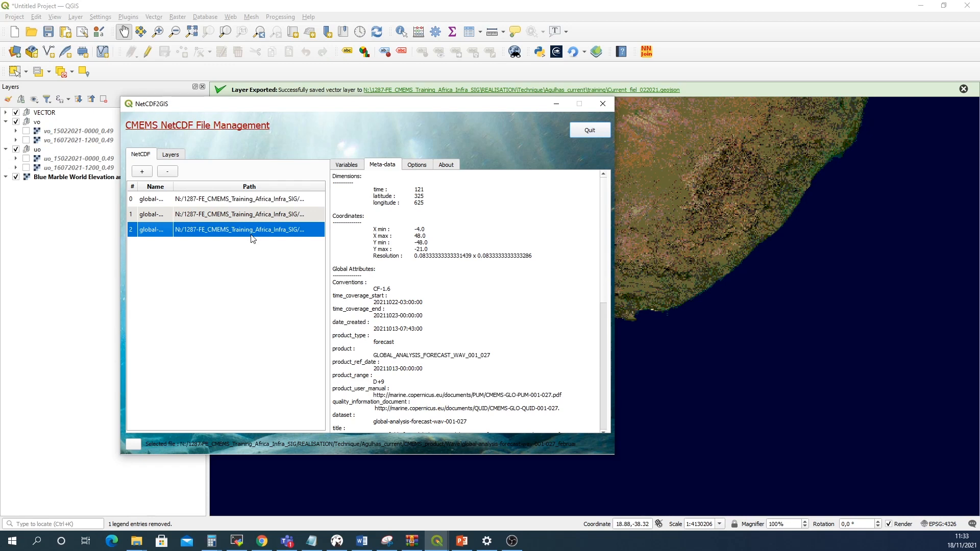
{"action": "left_click", "coordinate": [343, 169]}
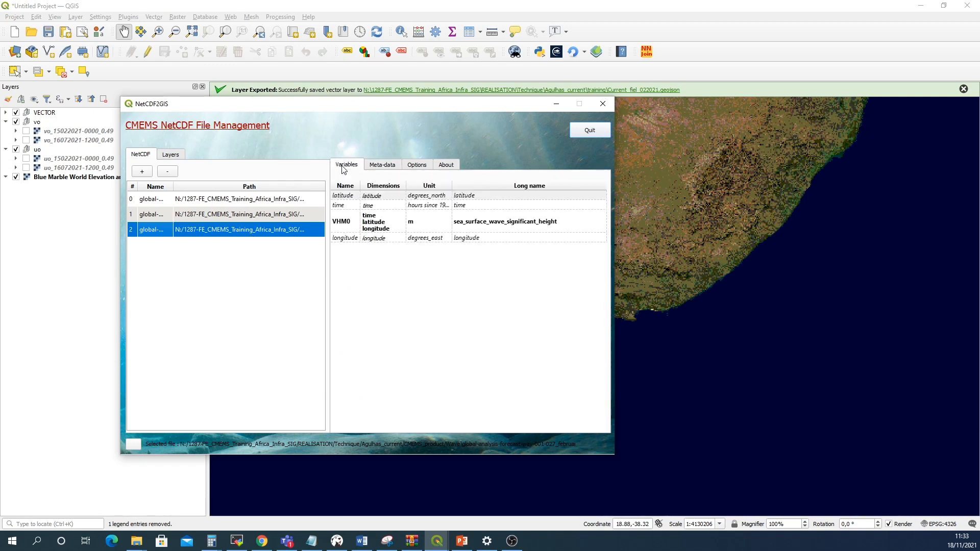
{"action": "left_click", "coordinate": [344, 225]}
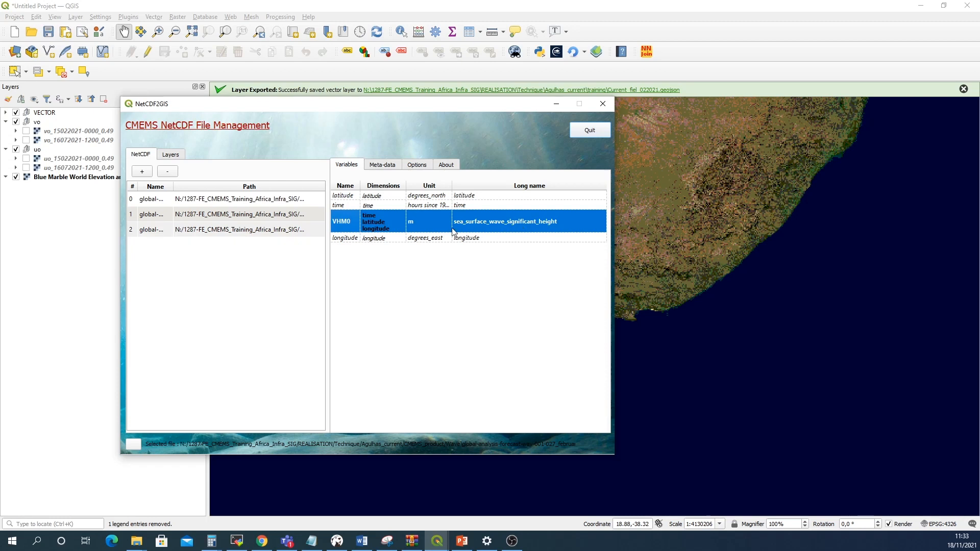
{"action": "right_click", "coordinate": [352, 229]}
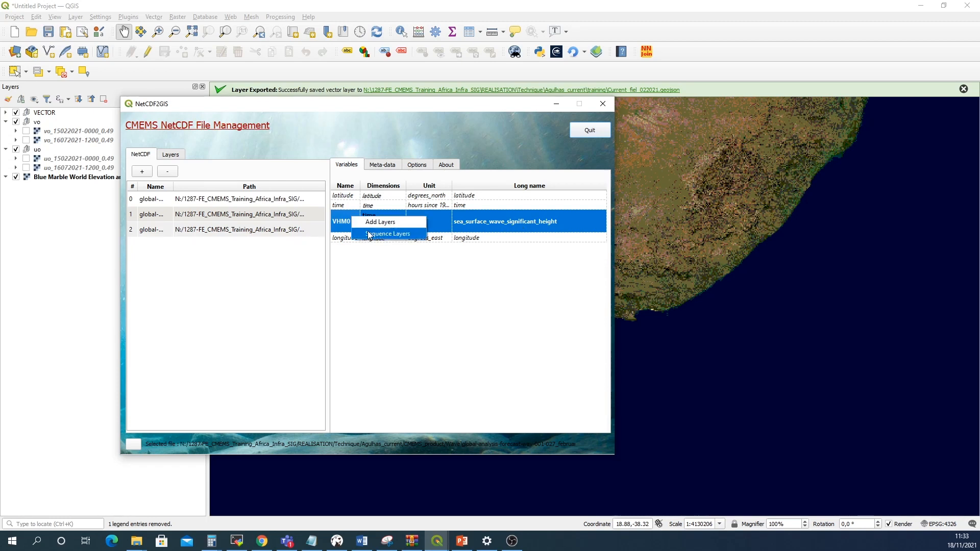
{"action": "left_click", "coordinate": [375, 234]}
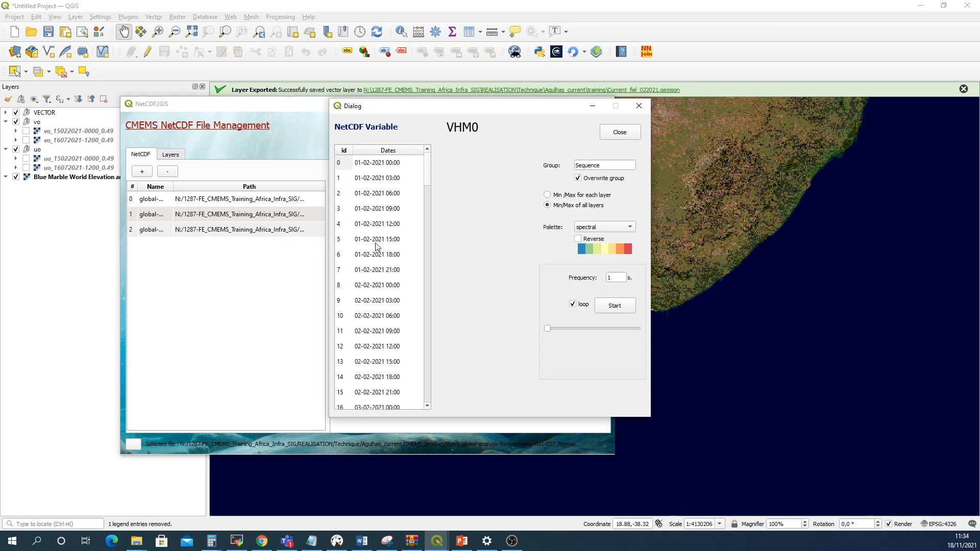
{"action": "left_click", "coordinate": [428, 169]}
{"action": "left_click_drag", "start_coordinate": [427, 169], "coordinate": [428, 206]}
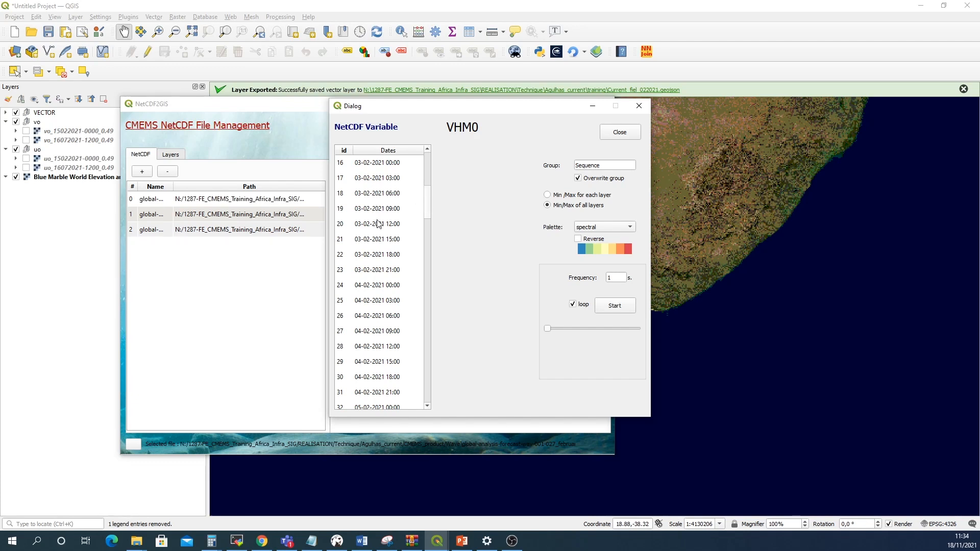
{"action": "left_click", "coordinate": [373, 243]}
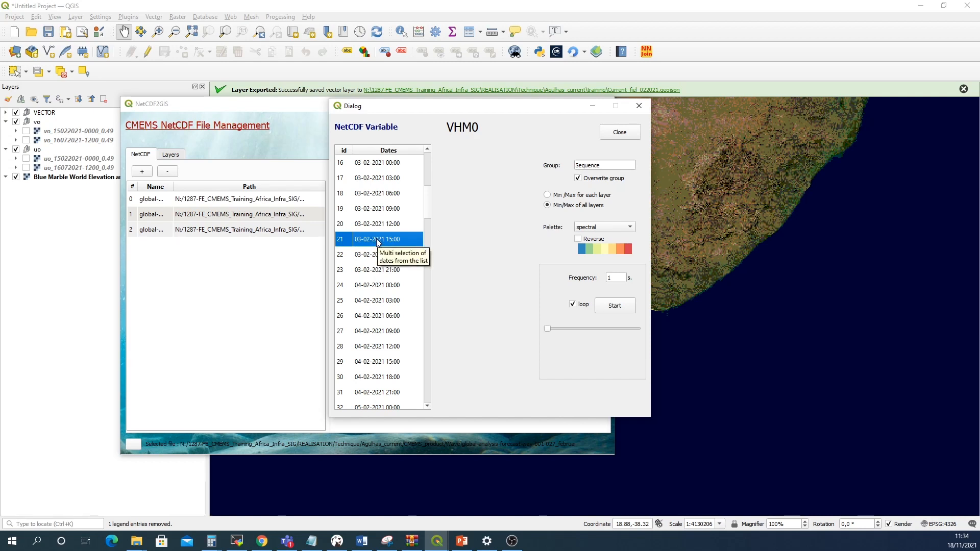
{"action": "left_click_drag", "start_coordinate": [424, 207], "coordinate": [429, 230]}
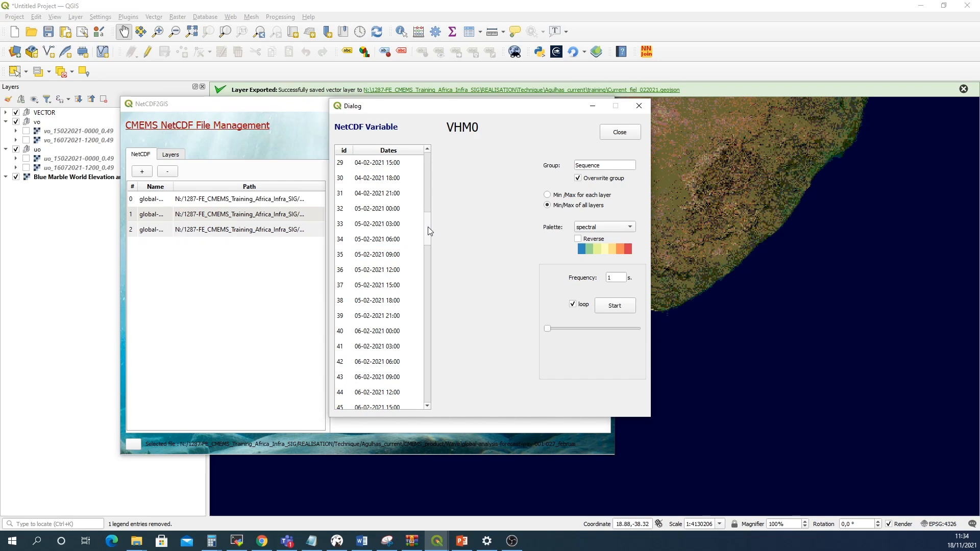
{"action": "left_click", "coordinate": [383, 288], "text": "shift"}
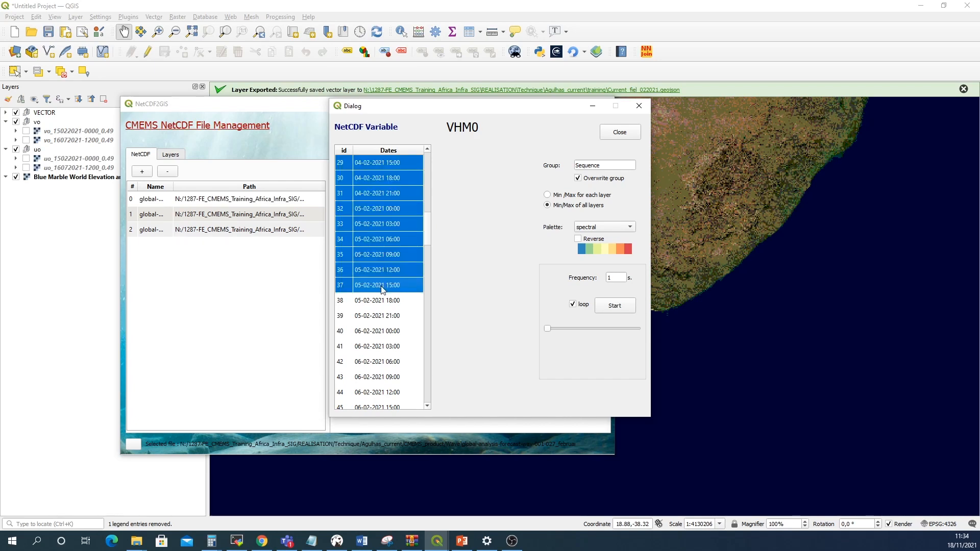
Name the sequence group Sequence_february, use min/max for each layer, and start the sequence animation
{"action": "left_click", "coordinate": [603, 167]}
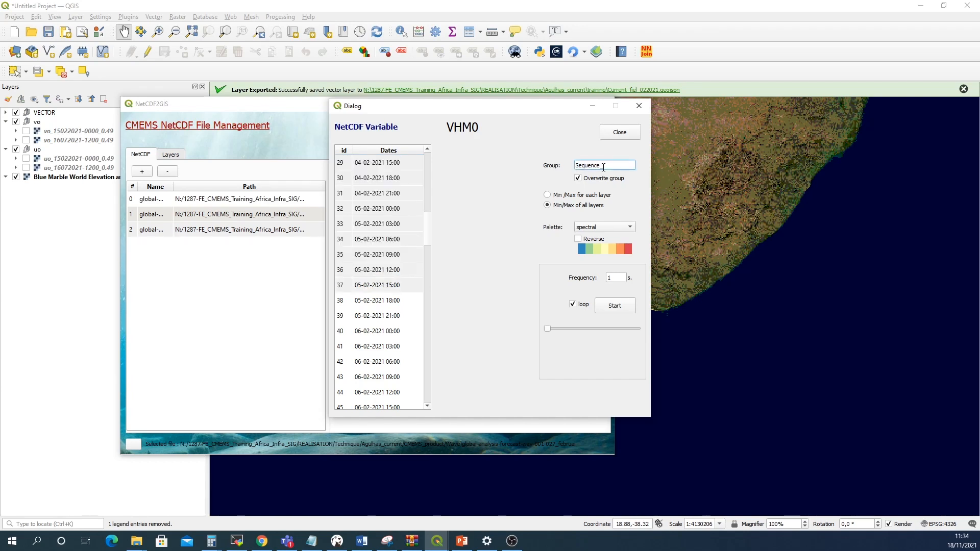
{"action": "type", "text": "_Te"}
{"action": "left_click", "coordinate": [547, 196]}
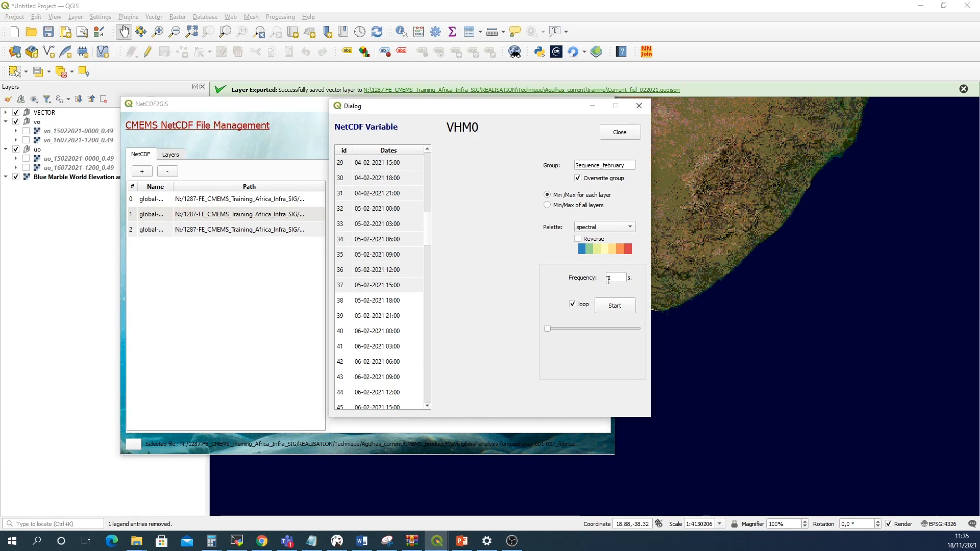
{"action": "left_click", "coordinate": [613, 307]}
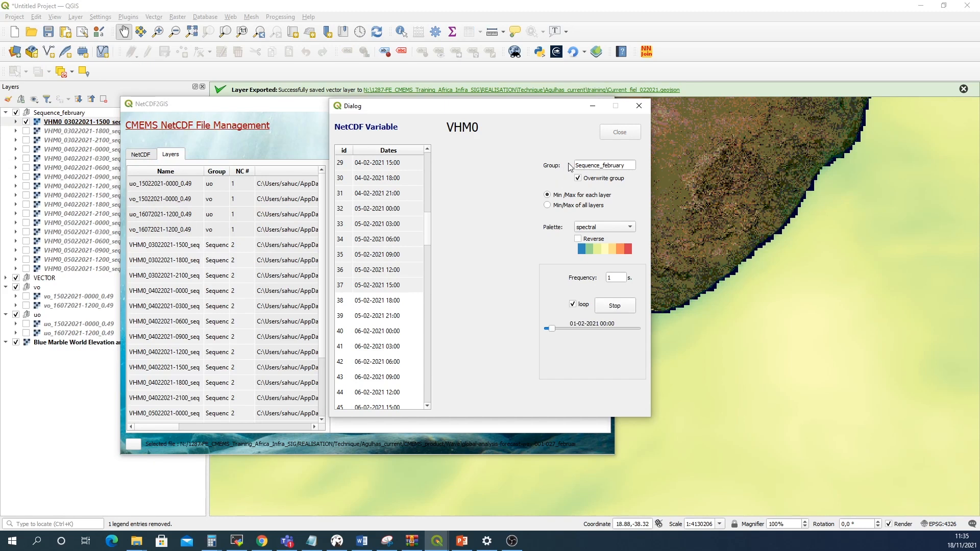
Minimize the sequence dialog and plugin window and zoom out to watch the wave height animation on the map
{"action": "left_click", "coordinate": [592, 107]}
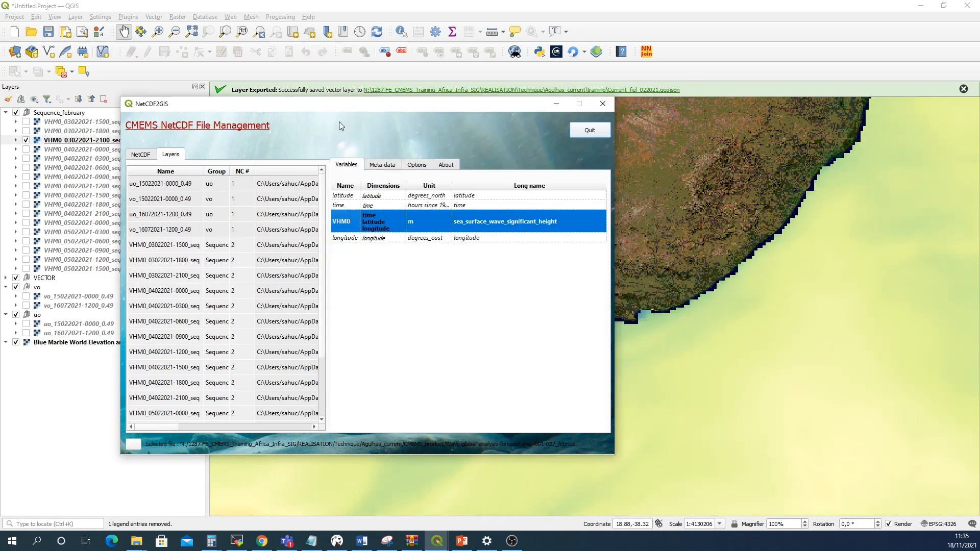
{"action": "left_click", "coordinate": [555, 106]}
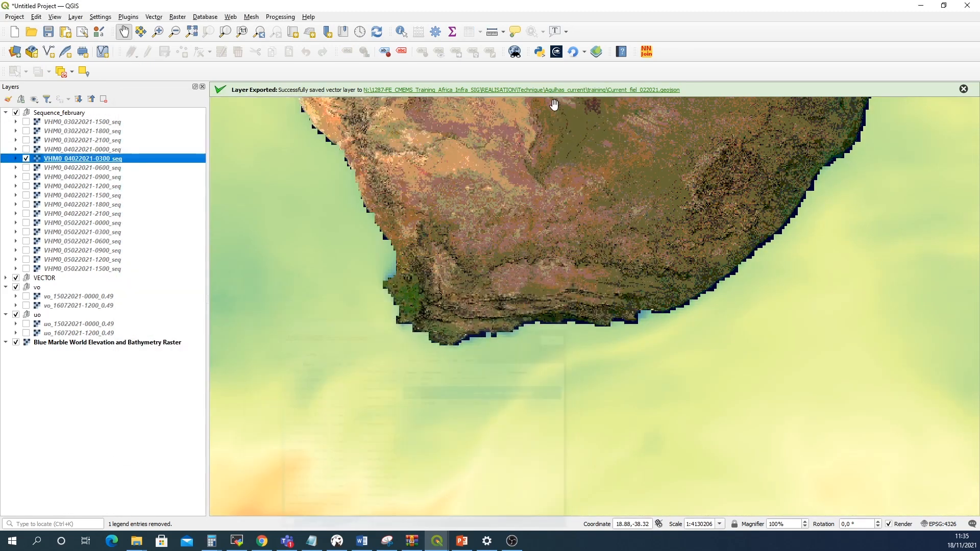
{"action": "scroll", "coordinate": [606, 337], "scroll_direction": "down", "scroll_amount": 1}
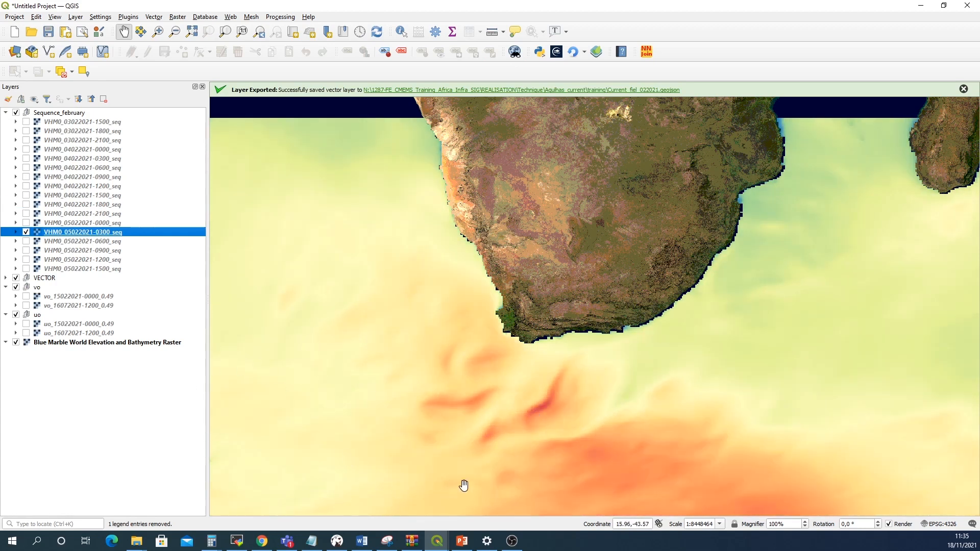
Stop the sequence animation, close the sequence dialog and minimize the NetCDF2GIS window
{"action": "mouse_move", "coordinate": [436, 541]}
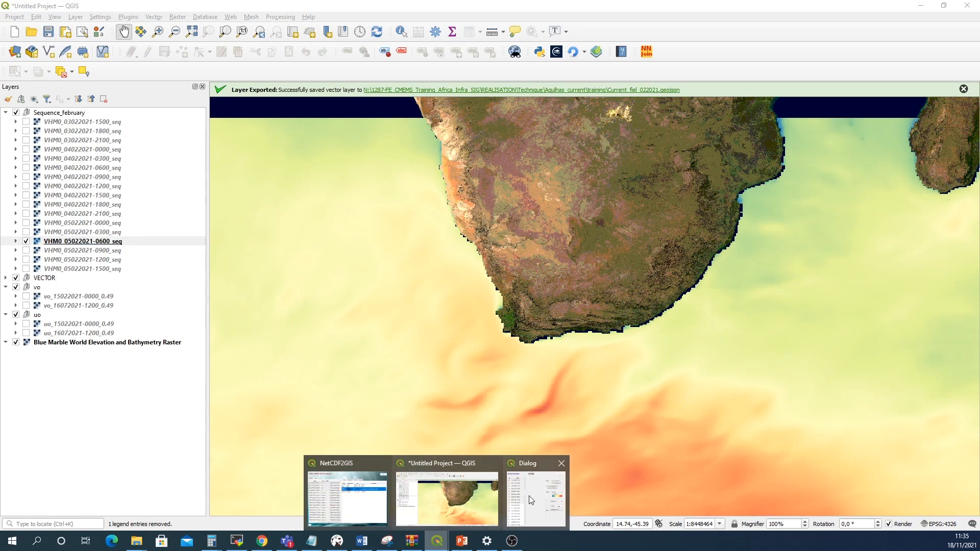
{"action": "mouse_move", "coordinate": [529, 495]}
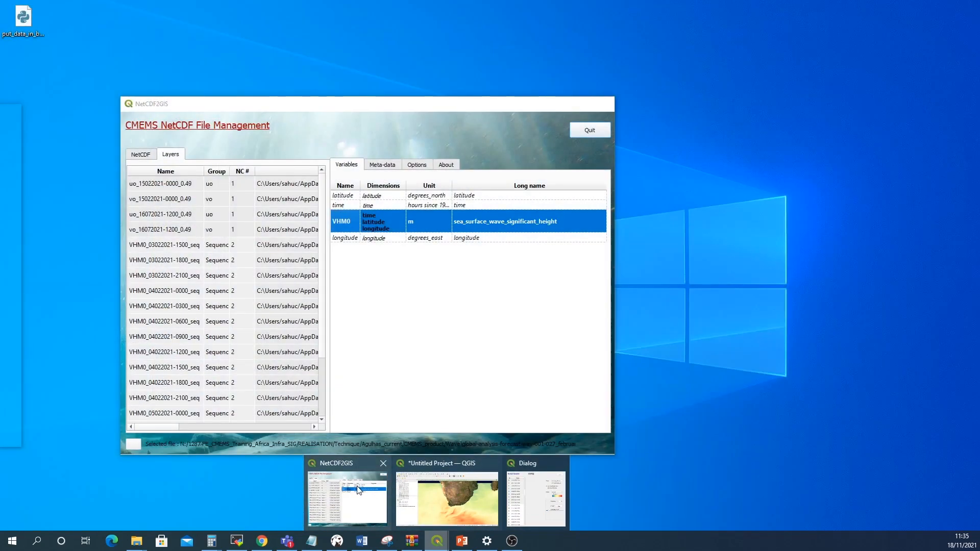
{"action": "left_click", "coordinate": [359, 490]}
{"action": "mouse_move", "coordinate": [436, 541]}
{"action": "left_click", "coordinate": [528, 502]}
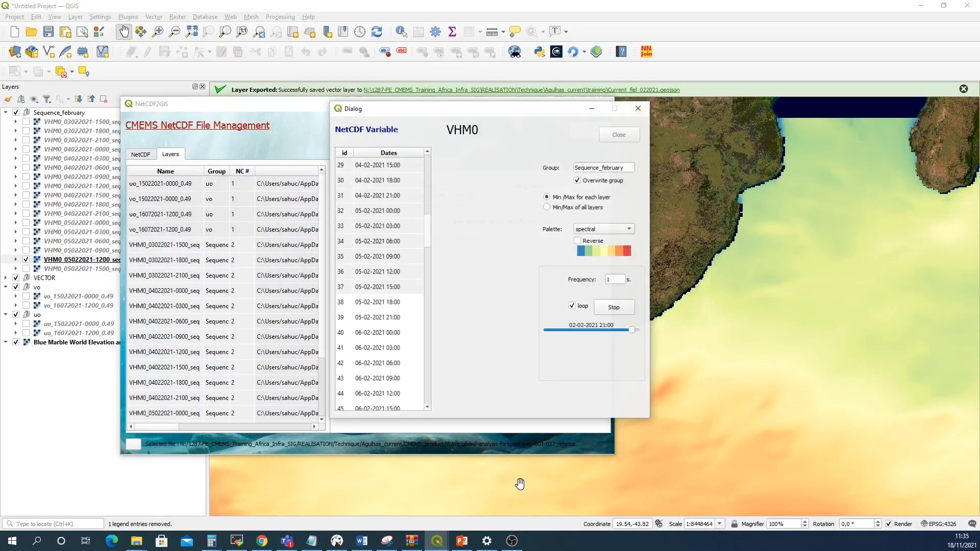
{"action": "left_click", "coordinate": [613, 308]}
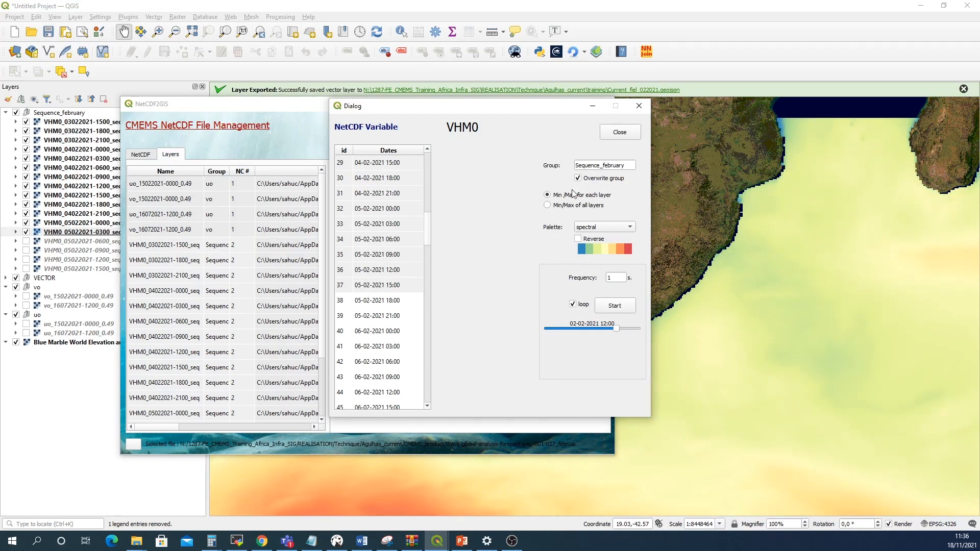
{"action": "left_click", "coordinate": [638, 106]}
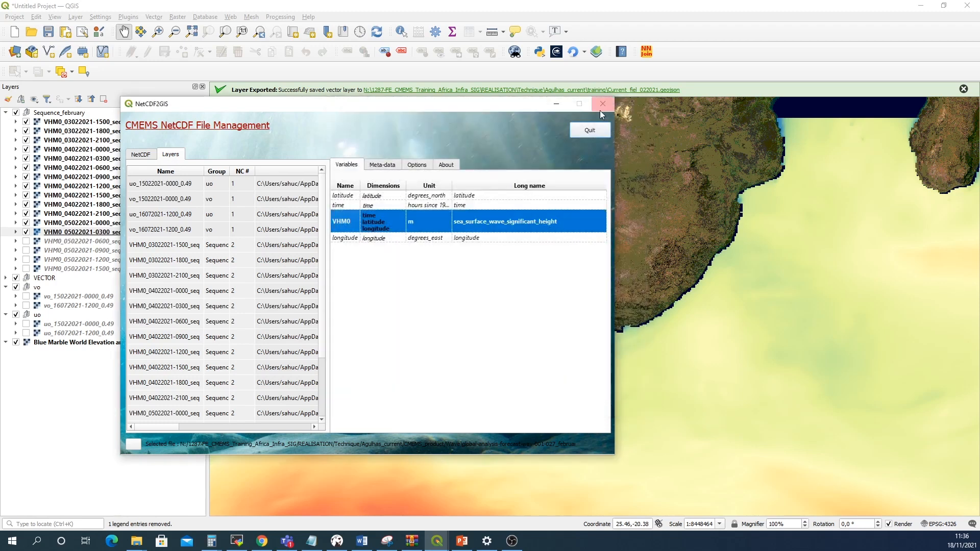
{"action": "left_click", "coordinate": [557, 106]}
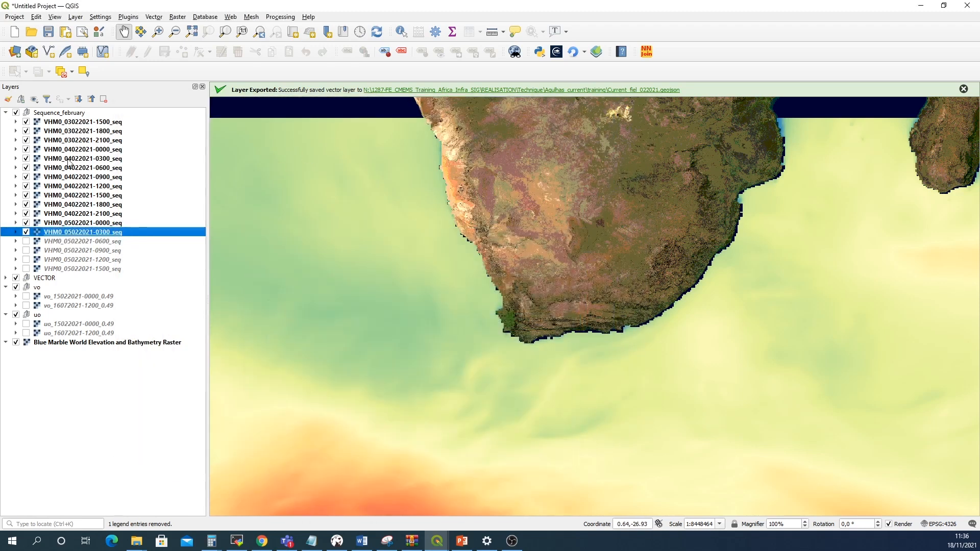
{"action": "left_click", "coordinate": [63, 122]}
{"action": "left_click", "coordinate": [60, 232], "text": "shift"}
{"action": "right_click", "coordinate": [60, 232]}
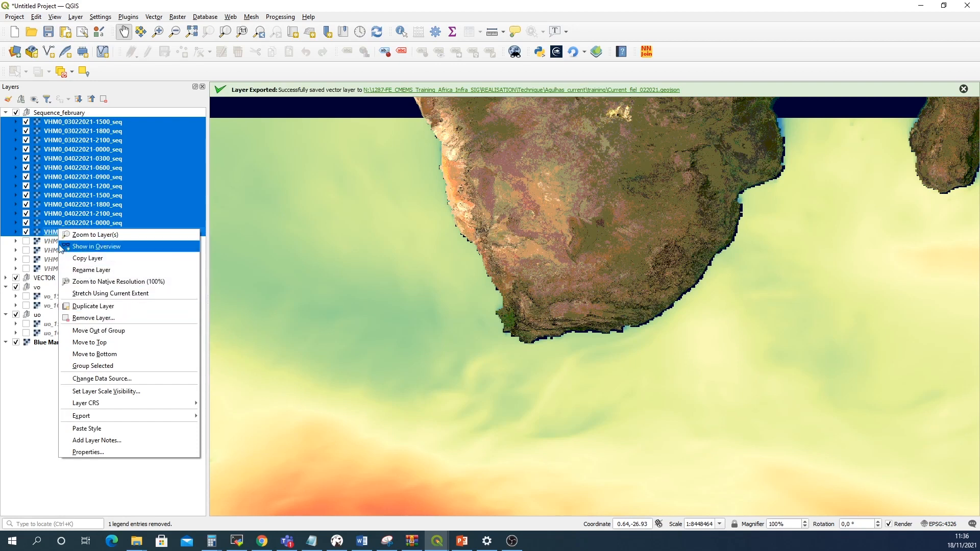
{"action": "left_click", "coordinate": [27, 231]}
{"action": "left_click", "coordinate": [26, 231]}
{"action": "left_click", "coordinate": [26, 222]}
{"action": "left_click", "coordinate": [26, 214]}
{"action": "left_click", "coordinate": [26, 204]}
{"action": "left_click", "coordinate": [26, 195]}
{"action": "left_click", "coordinate": [26, 185]}
{"action": "left_click", "coordinate": [26, 177]}
{"action": "left_click", "coordinate": [26, 167]}
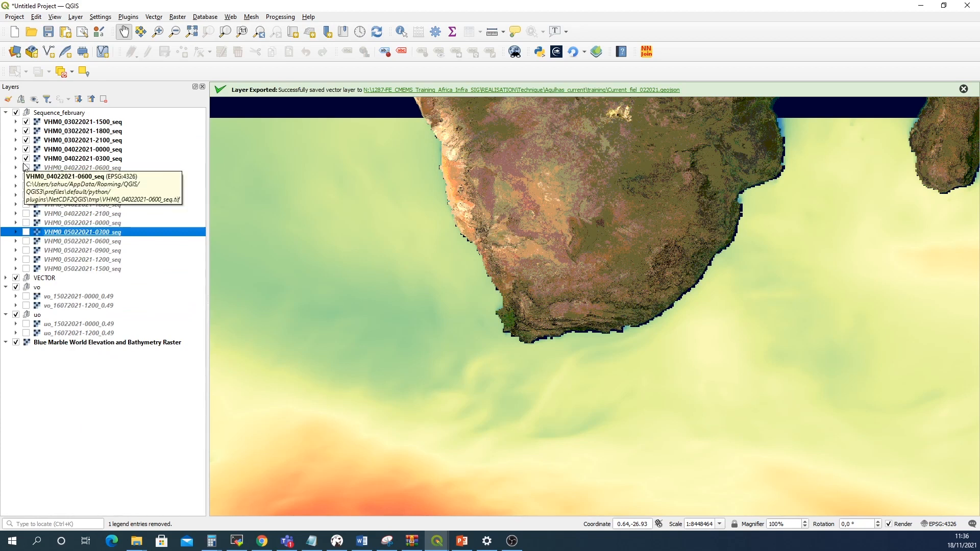
{"action": "left_click", "coordinate": [26, 158]}
{"action": "left_click", "coordinate": [26, 149]}
{"action": "left_click", "coordinate": [27, 140]}
{"action": "left_click", "coordinate": [26, 131]}
{"action": "left_click", "coordinate": [26, 122]}
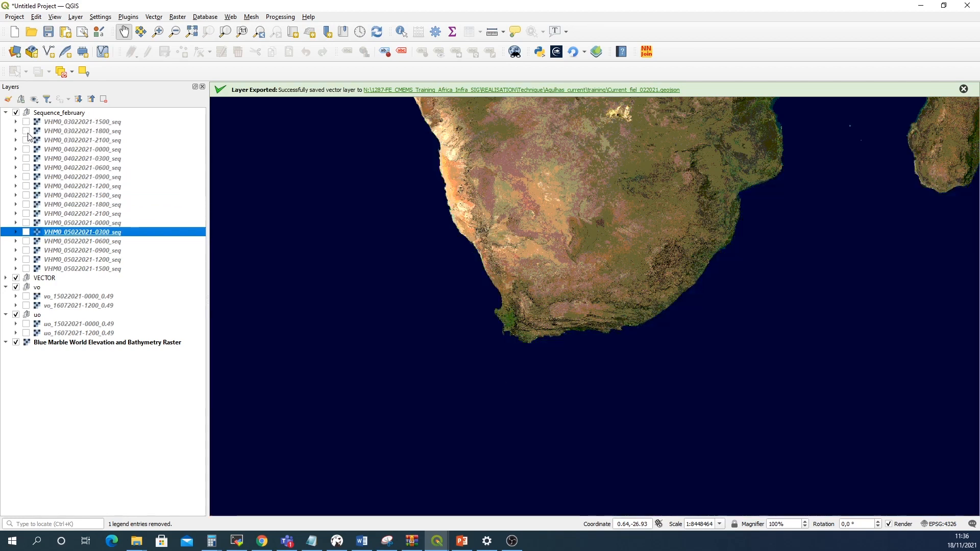
{"action": "left_click", "coordinate": [26, 232]}
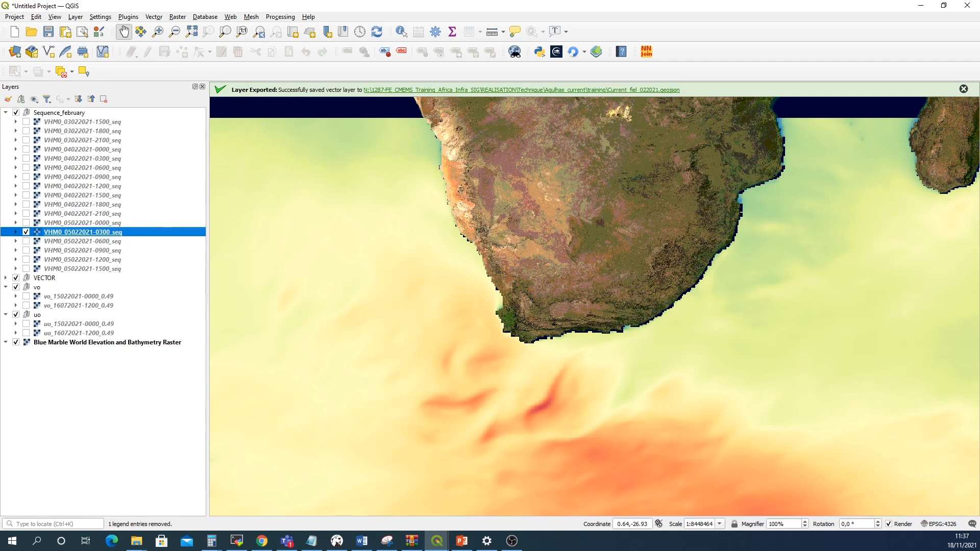
{"action": "right_click", "coordinate": [94, 233]}
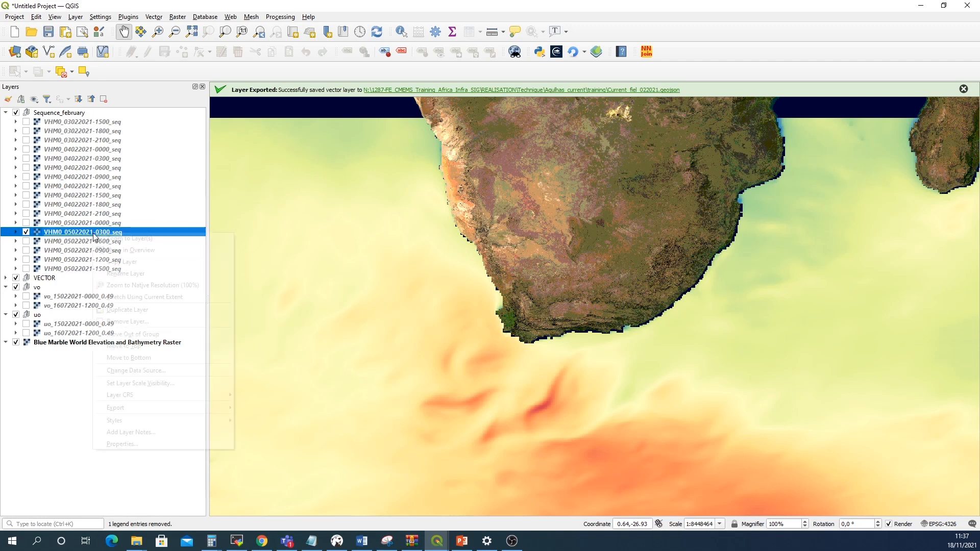
{"action": "left_click", "coordinate": [121, 444]}
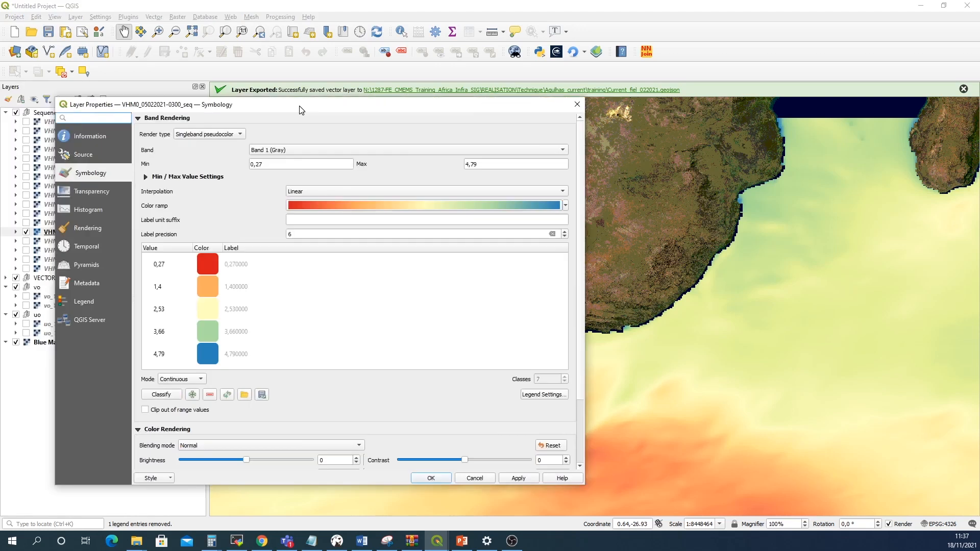
{"action": "left_click_drag", "start_coordinate": [299, 106], "coordinate": [414, 83]}
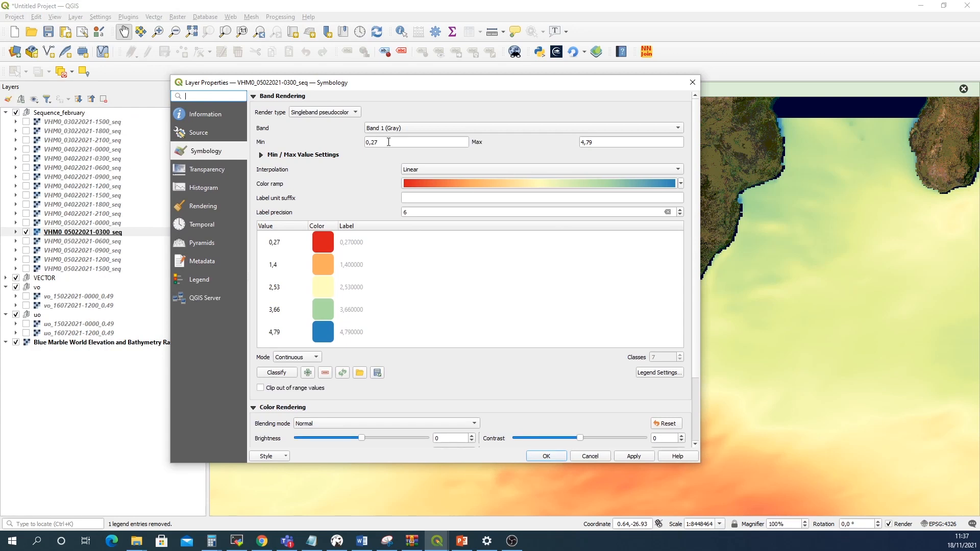
{"action": "left_click_drag", "start_coordinate": [388, 142], "coordinate": [349, 143]}
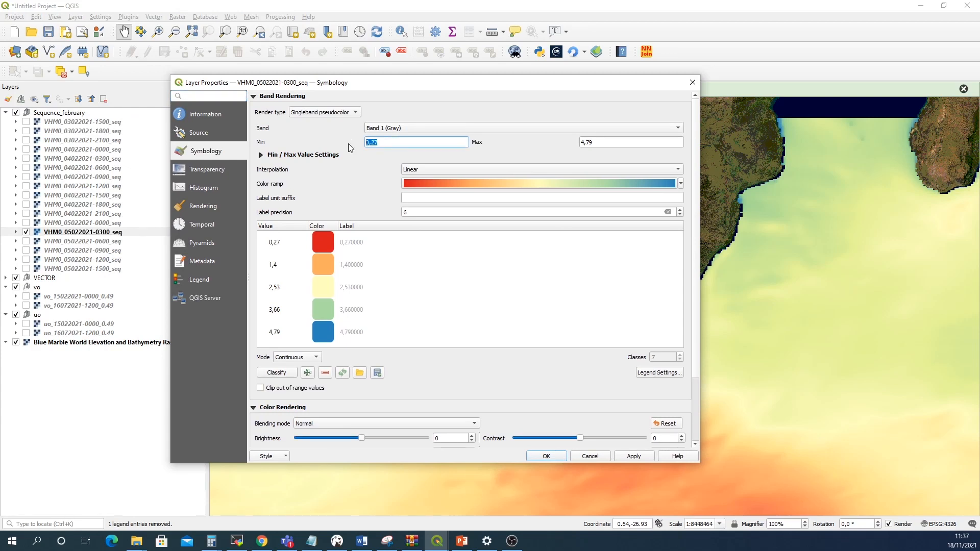
{"action": "type", "text": "1"}
{"action": "left_click_drag", "start_coordinate": [596, 143], "coordinate": [553, 146]}
{"action": "type", "text": "4.5"}
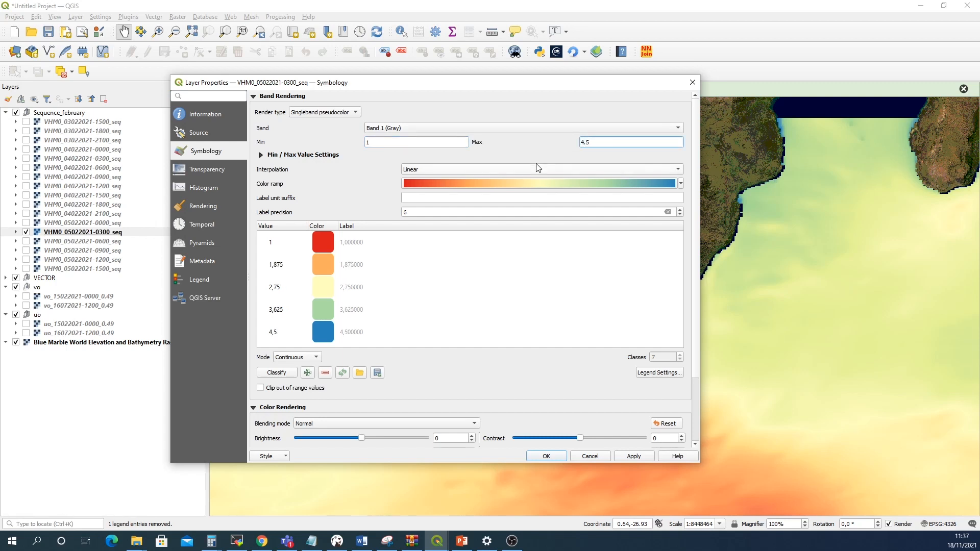
{"action": "left_click", "coordinate": [681, 186]}
{"action": "left_click", "coordinate": [528, 194]}
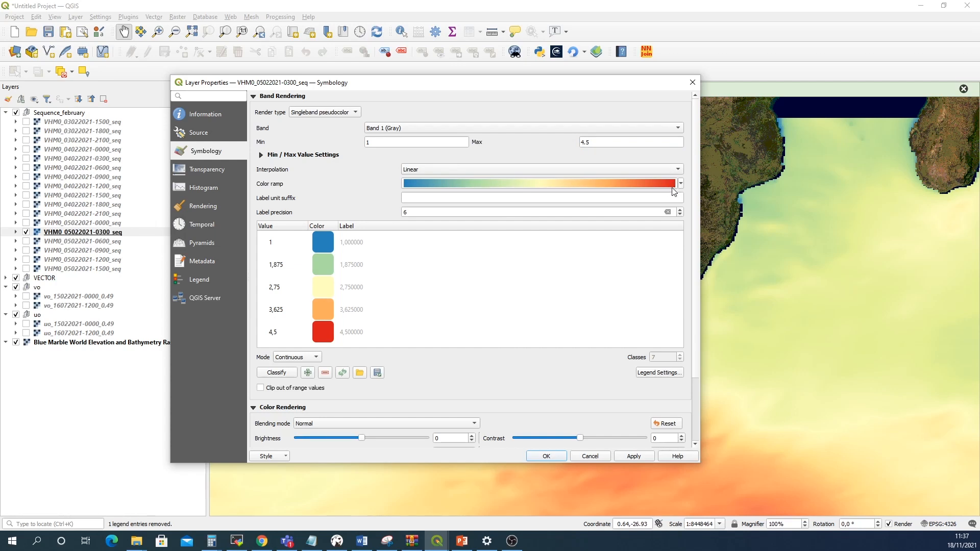
Switch the classification mode to Equal Interval with 8 classes
{"action": "left_click", "coordinate": [304, 359]}
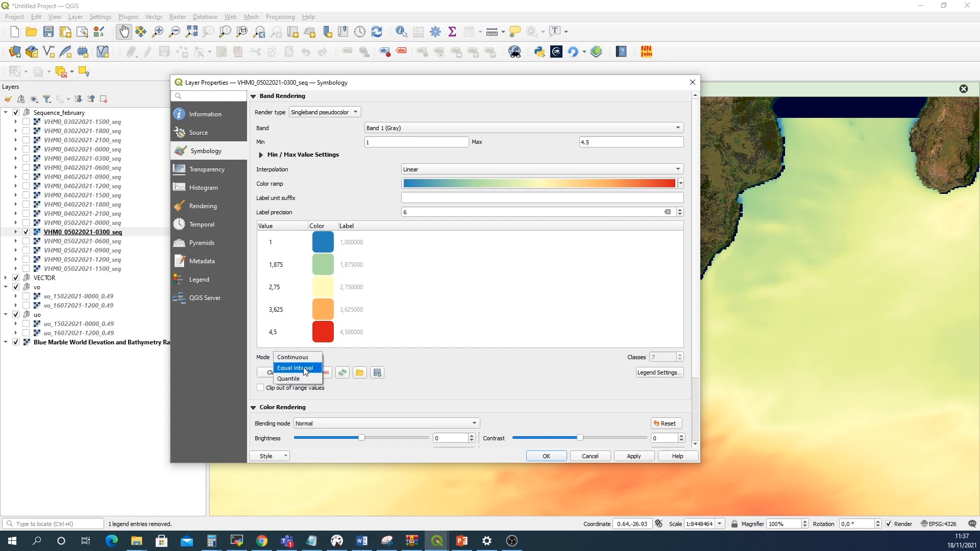
{"action": "left_click", "coordinate": [305, 368]}
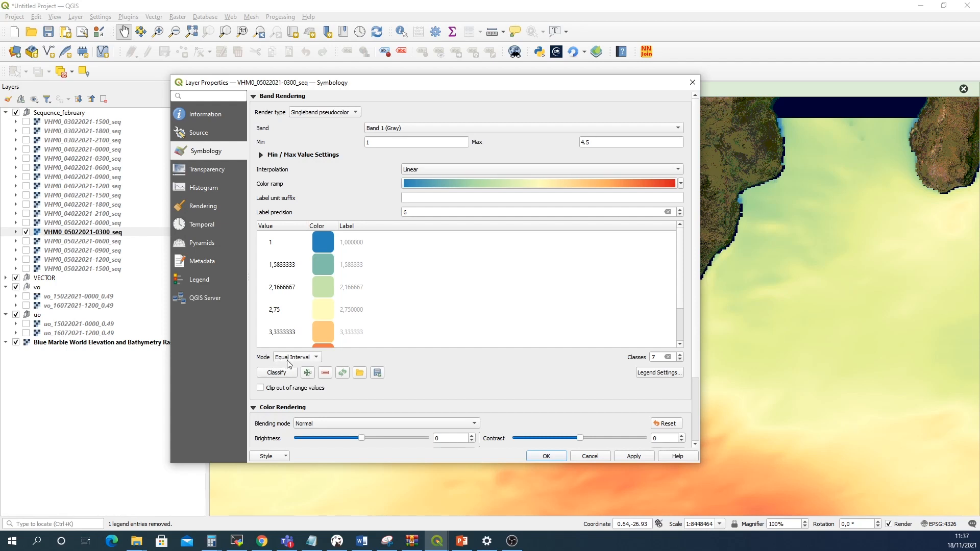
{"action": "left_click", "coordinate": [679, 356]}
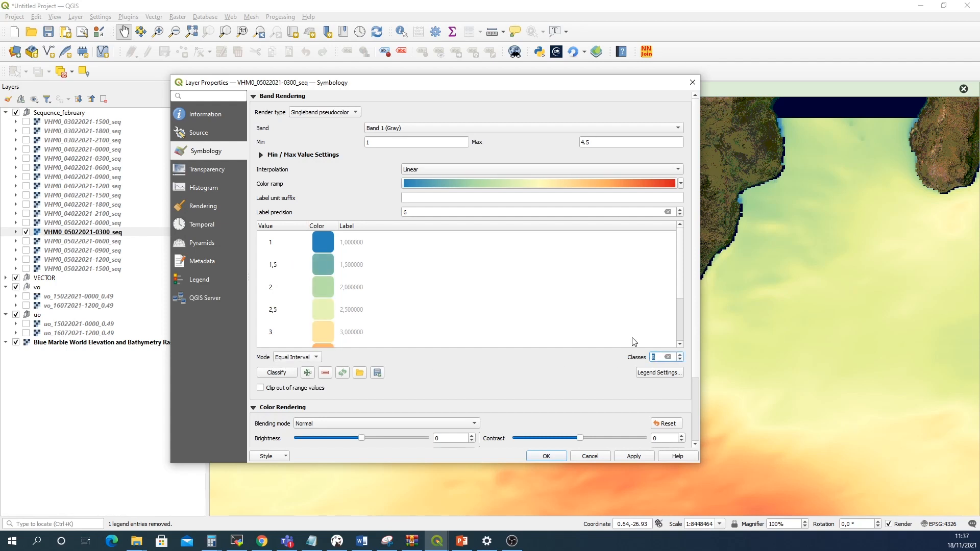
Set the label precision to 2, then apply and confirm the symbology
{"action": "left_click_drag", "start_coordinate": [422, 210], "coordinate": [398, 212]}
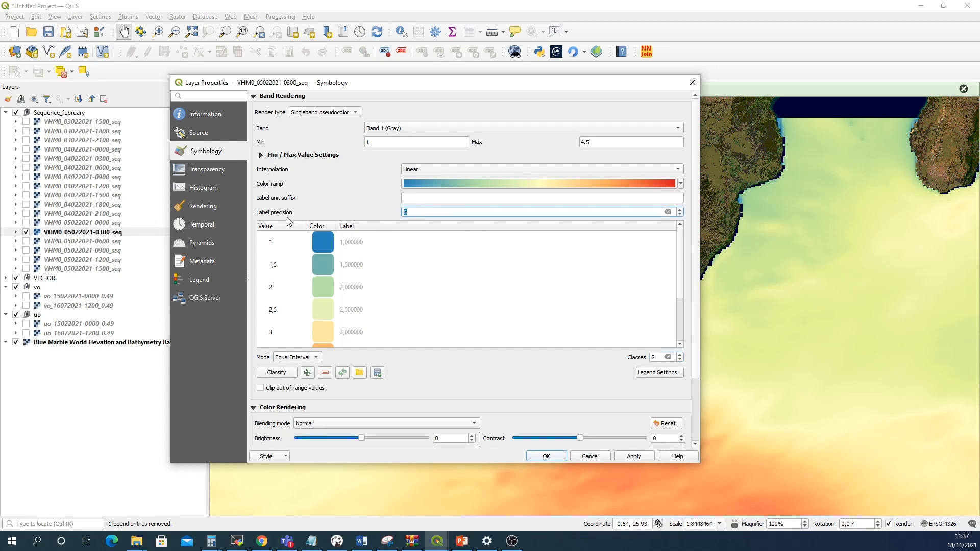
{"action": "scroll", "coordinate": [414, 214], "scroll_direction": "down", "scroll_amount": 1}
{"action": "type", "text": "2"}
{"action": "left_click", "coordinate": [633, 455]}
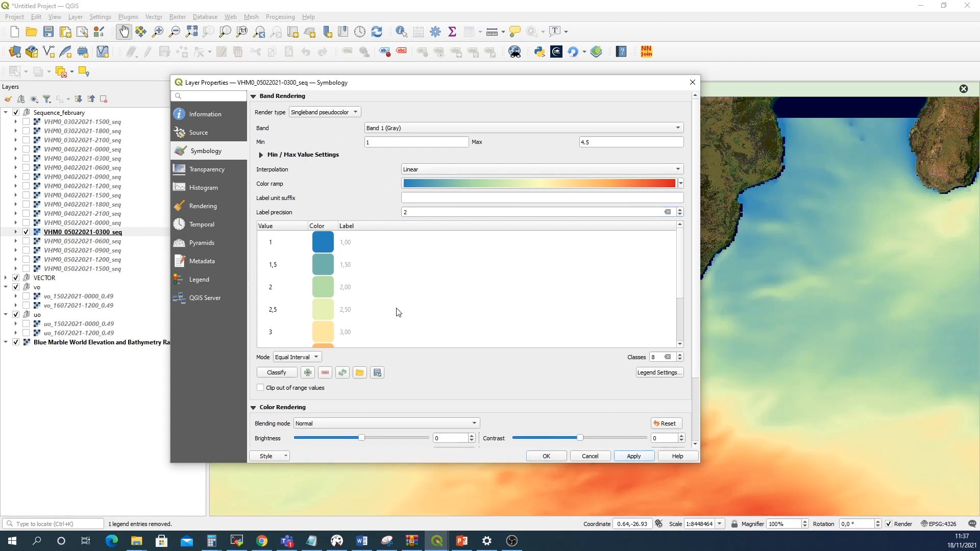
{"action": "left_click", "coordinate": [547, 456]}
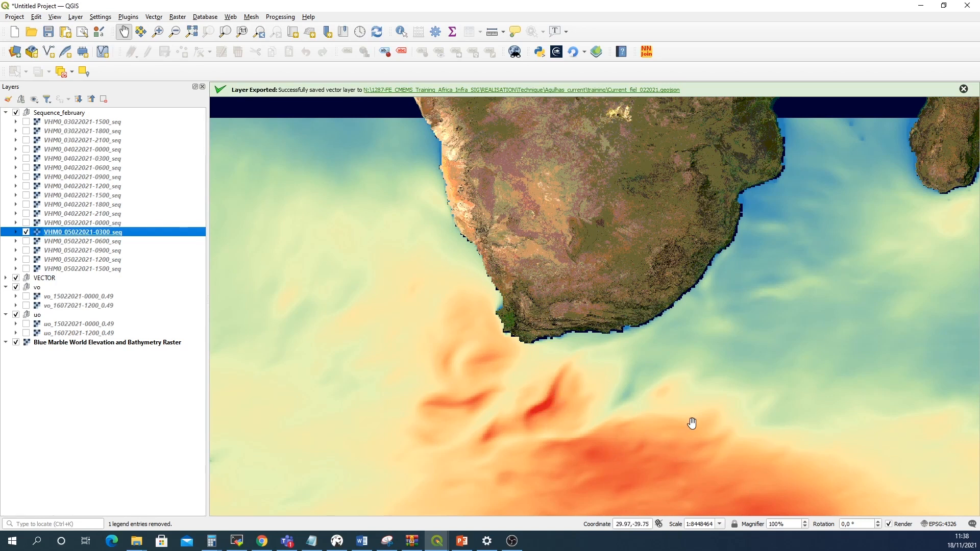
{"action": "scroll", "coordinate": [692, 423], "scroll_direction": "down", "scroll_amount": 1}
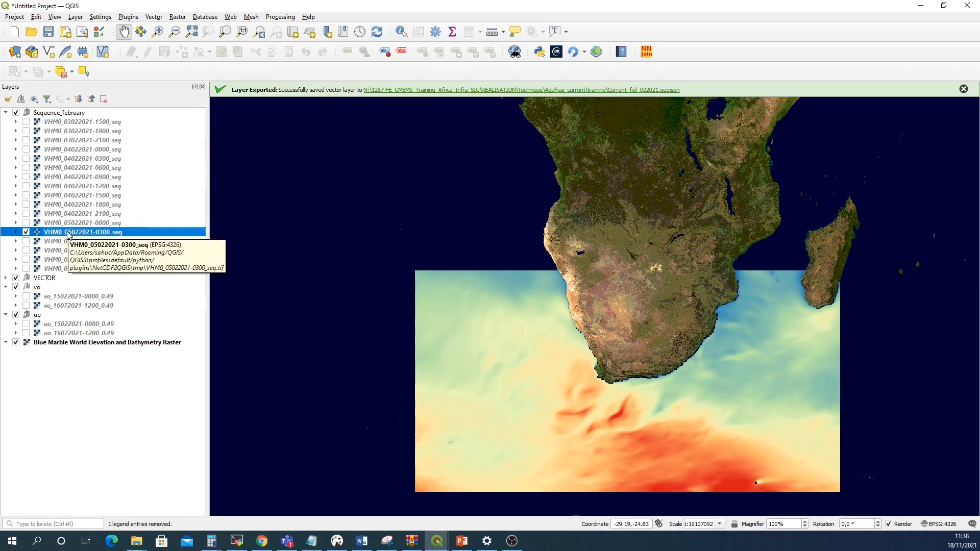
{"action": "right_click", "coordinate": [67, 234]}
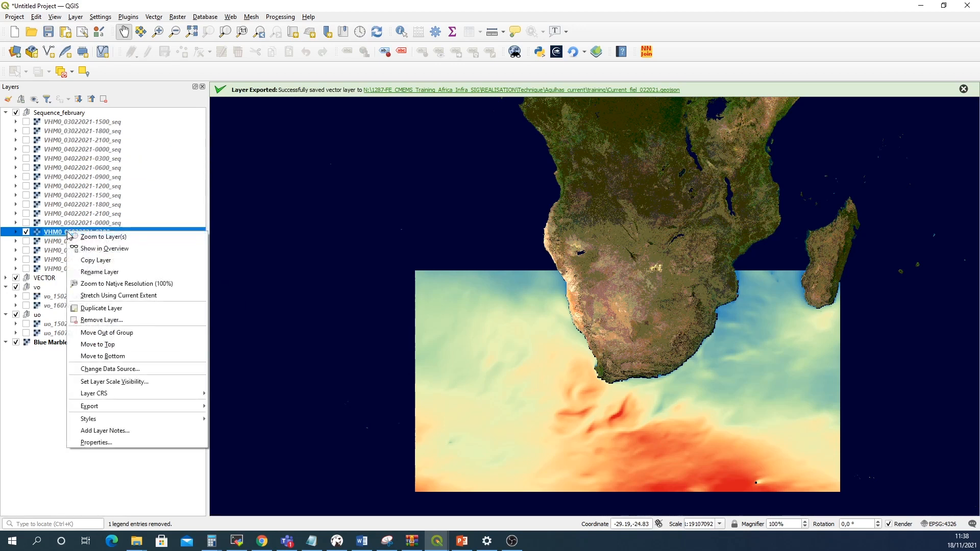
{"action": "mouse_move", "coordinate": [162, 422]}
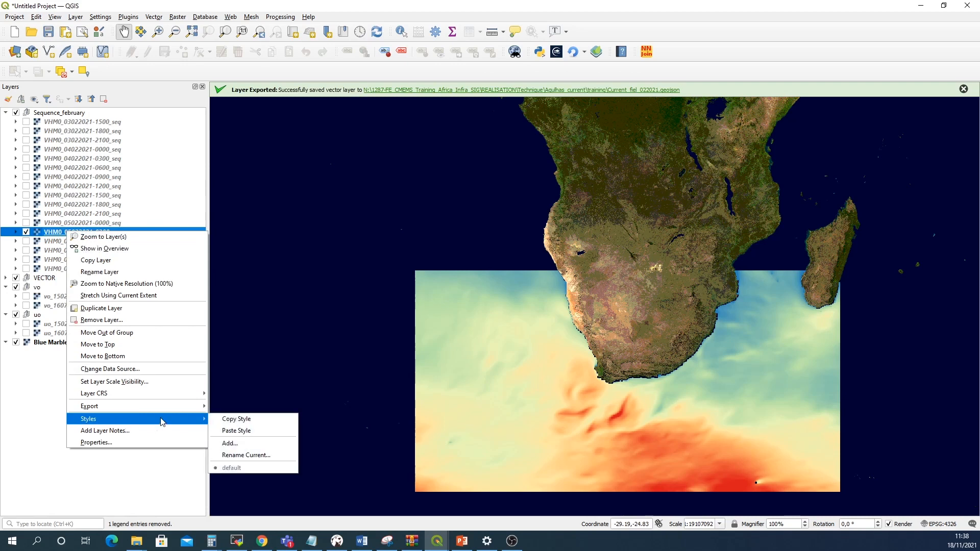
{"action": "left_click", "coordinate": [230, 421]}
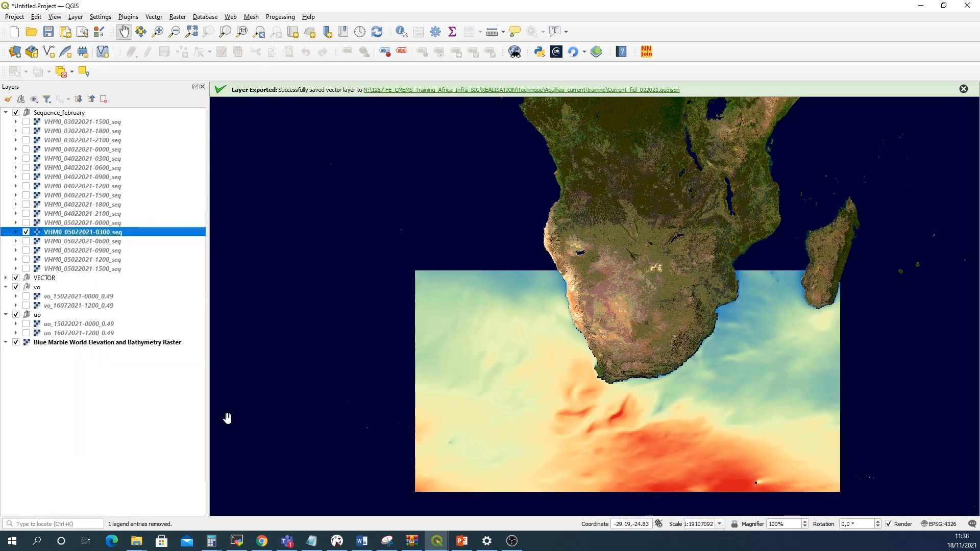
Select all Sequence_february layers and paste the copied style onto them
{"action": "left_click", "coordinate": [75, 123]}
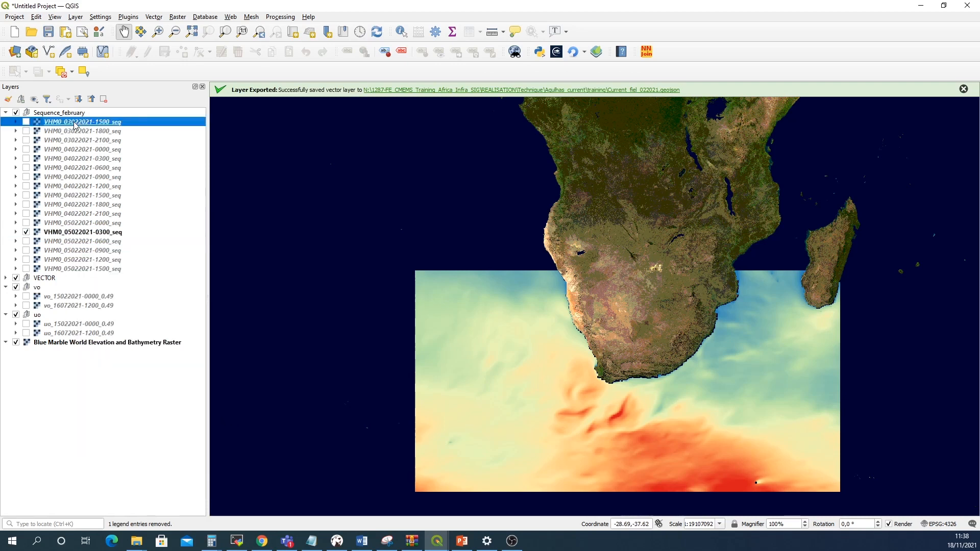
{"action": "left_click", "coordinate": [85, 269], "text": "shift"}
{"action": "right_click", "coordinate": [84, 271]}
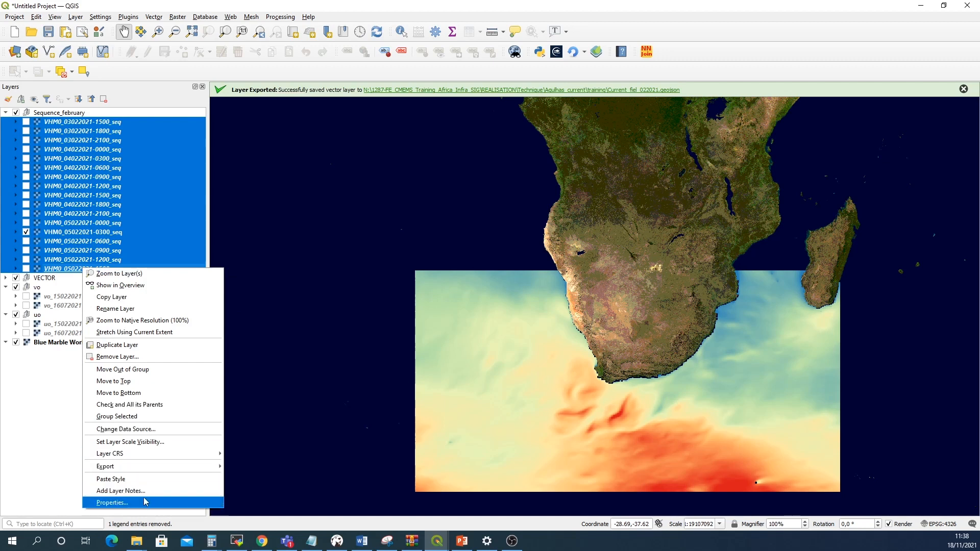
{"action": "left_click", "coordinate": [168, 482]}
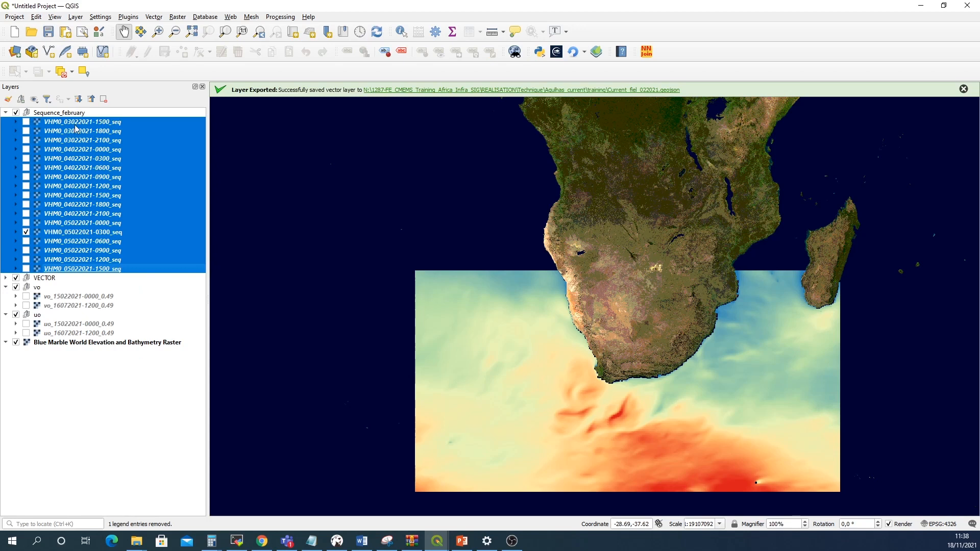
Toggle each February wave layer's visibility in turn and inspect the first layer's symbology to compare their styling
{"action": "left_click", "coordinate": [32, 126]}
{"action": "left_click", "coordinate": [26, 124]}
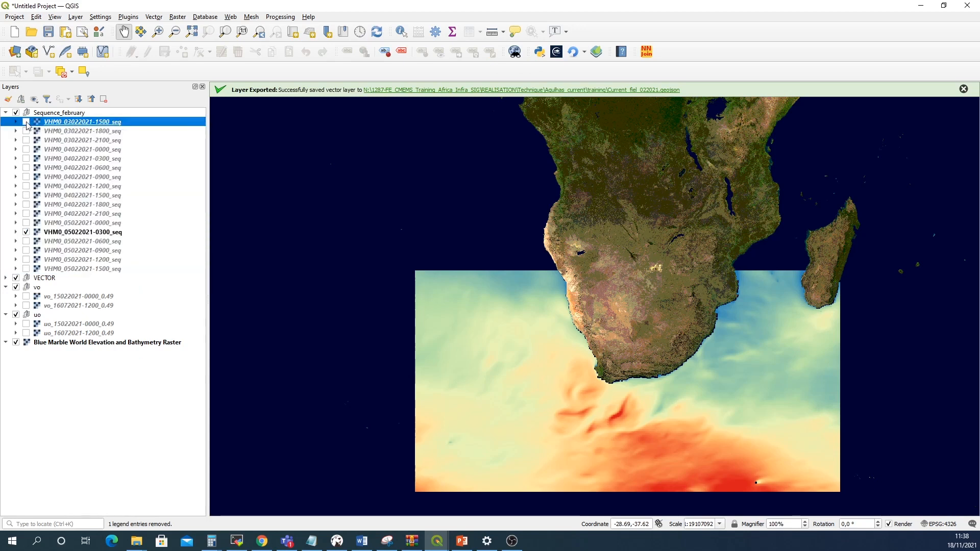
{"action": "left_click", "coordinate": [26, 131]}
{"action": "left_click", "coordinate": [26, 123]}
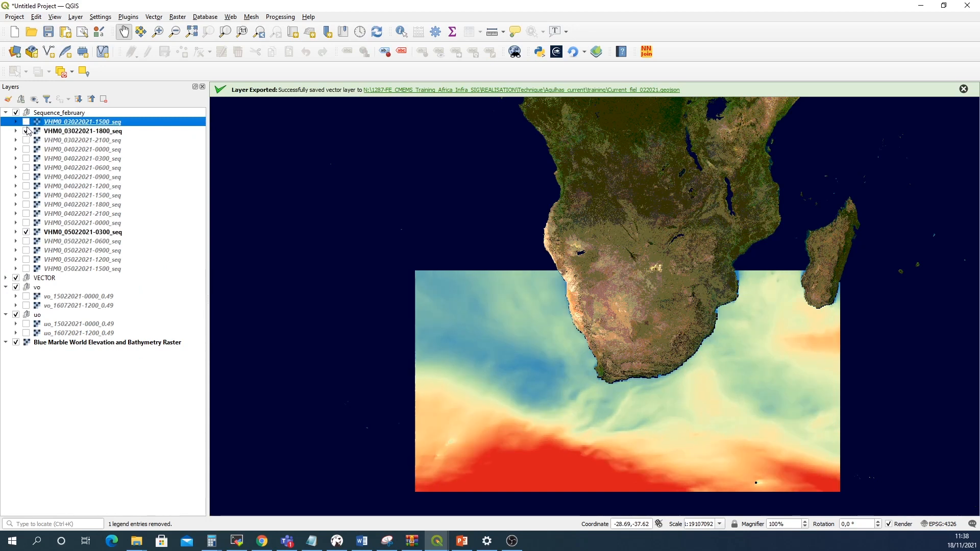
{"action": "left_click", "coordinate": [26, 131]}
{"action": "left_click", "coordinate": [26, 141]}
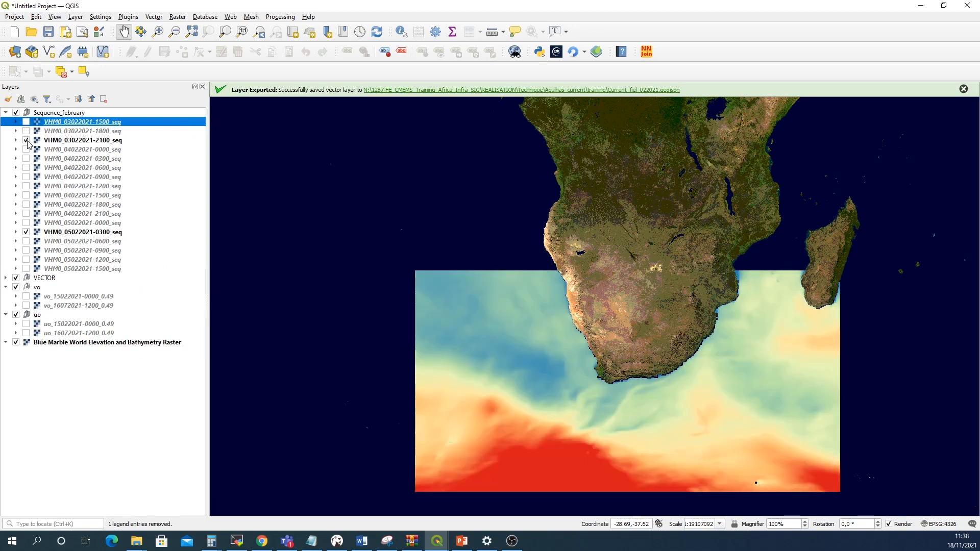
{"action": "left_click", "coordinate": [26, 141]}
{"action": "left_click", "coordinate": [26, 149]}
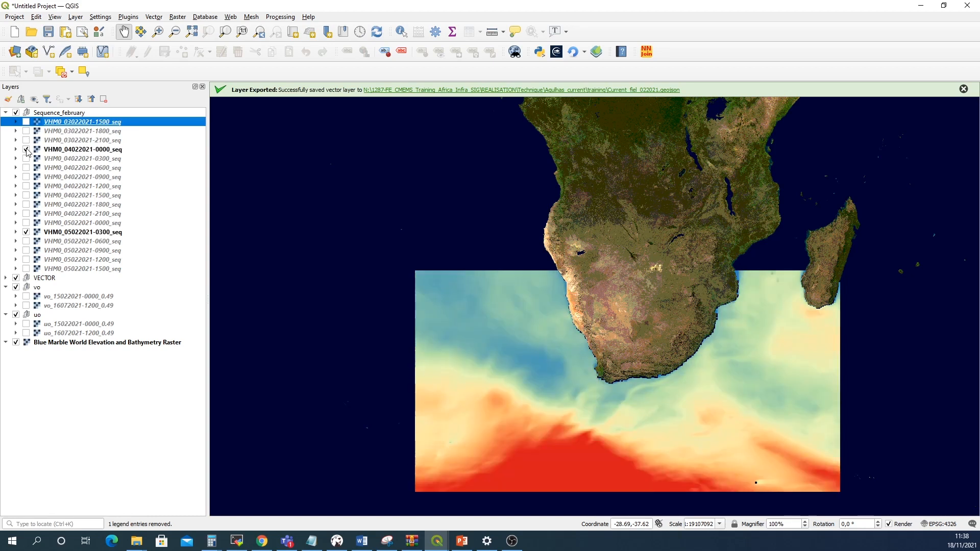
{"action": "left_click", "coordinate": [26, 149]}
{"action": "left_click", "coordinate": [26, 159]}
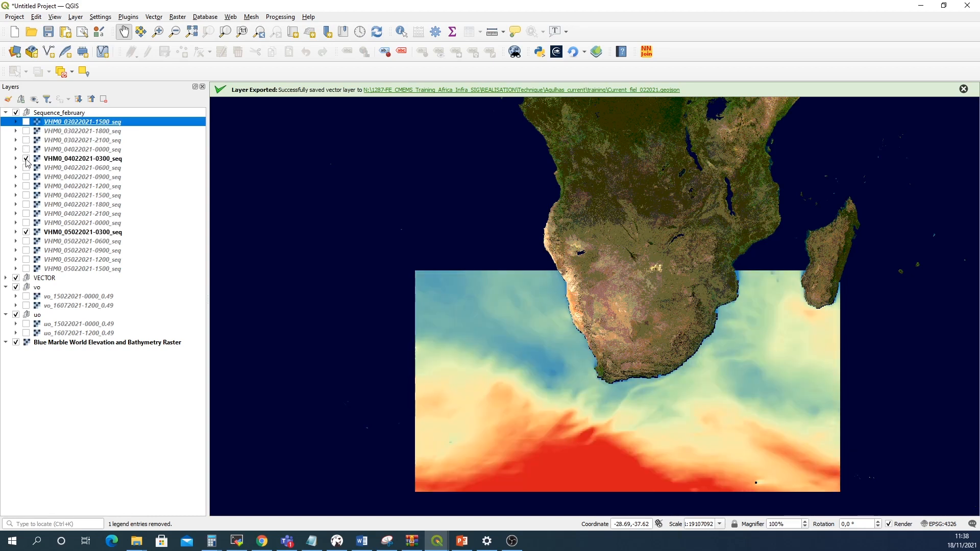
{"action": "left_click", "coordinate": [26, 159]}
{"action": "left_click", "coordinate": [26, 168]}
{"action": "left_click", "coordinate": [26, 168]}
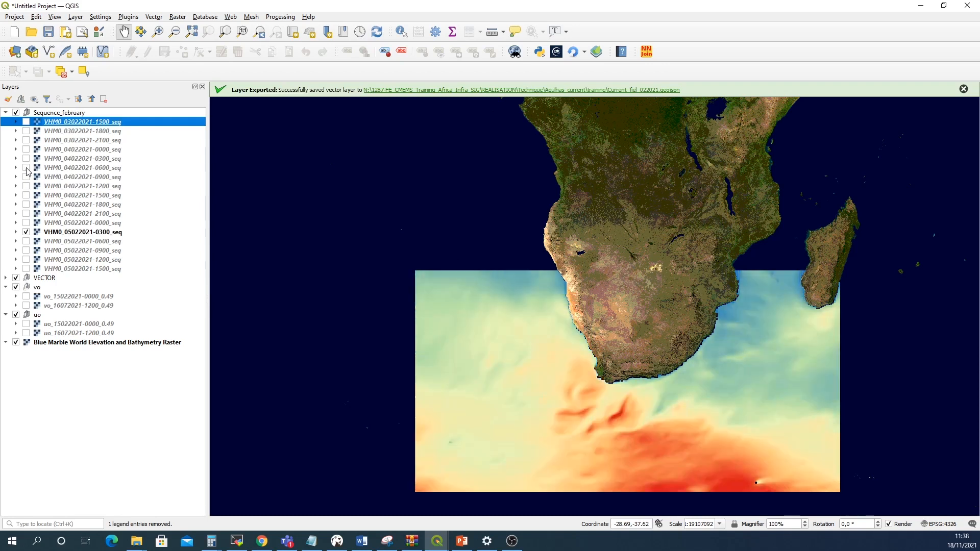
{"action": "left_click", "coordinate": [27, 177]}
{"action": "left_click", "coordinate": [26, 177]}
{"action": "double_click", "coordinate": [26, 186]}
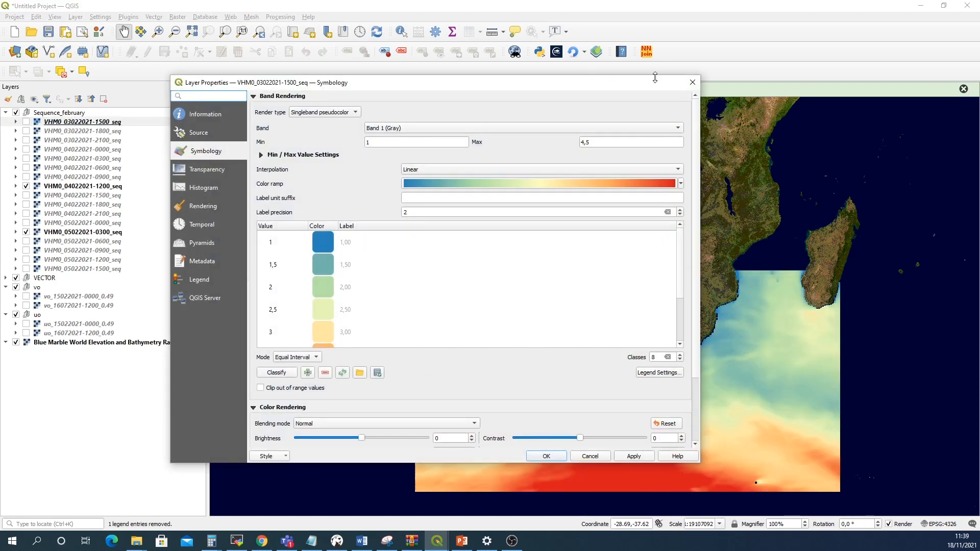
{"action": "left_click", "coordinate": [692, 82]}
{"action": "left_click", "coordinate": [26, 186]}
{"action": "left_click", "coordinate": [26, 195]}
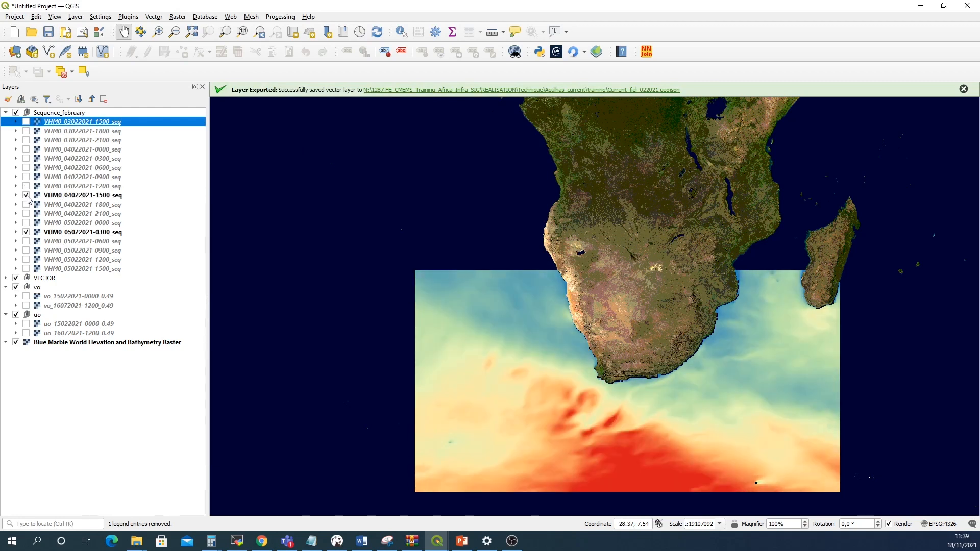
{"action": "left_click", "coordinate": [26, 195]}
{"action": "left_click", "coordinate": [26, 204]}
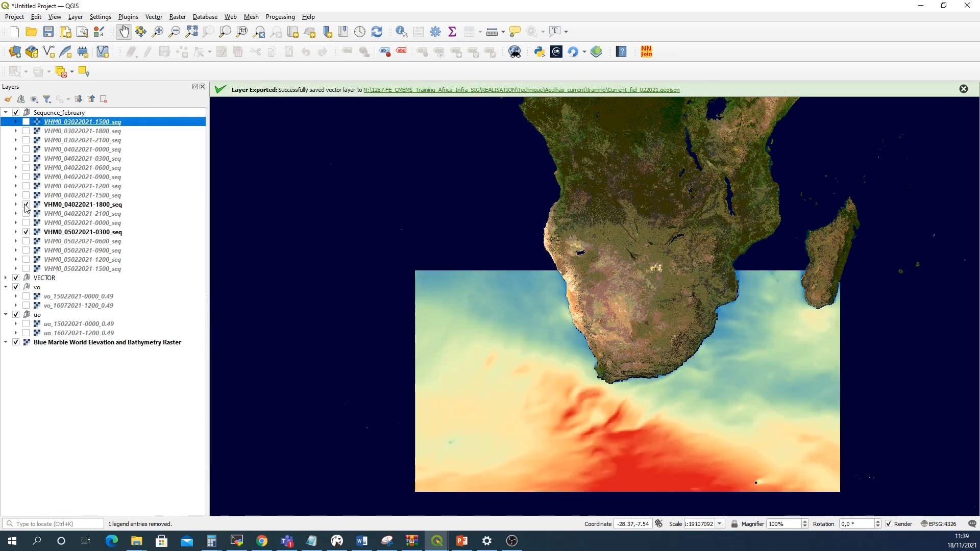
{"action": "left_click", "coordinate": [26, 205]}
{"action": "left_click", "coordinate": [25, 222]}
{"action": "left_click", "coordinate": [26, 222]}
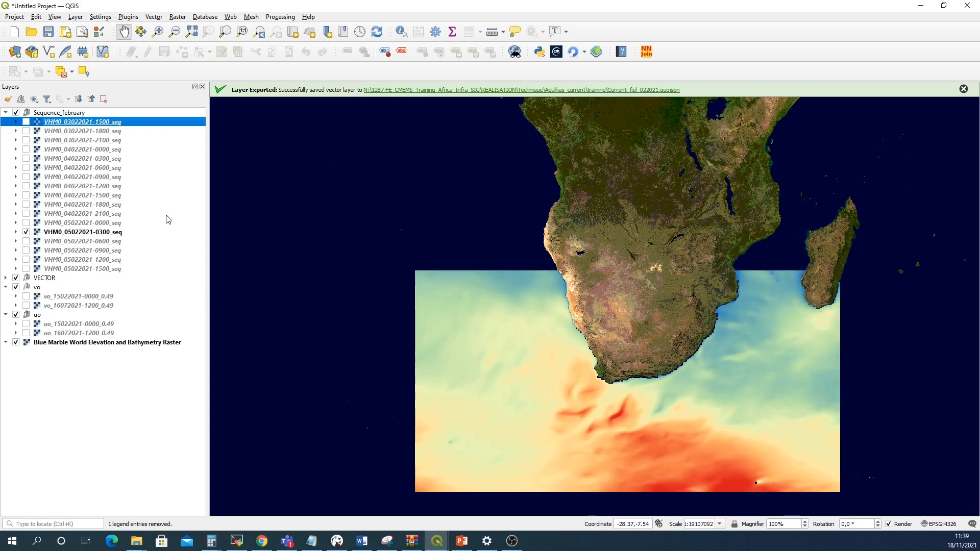
{"action": "left_click", "coordinate": [83, 233]}
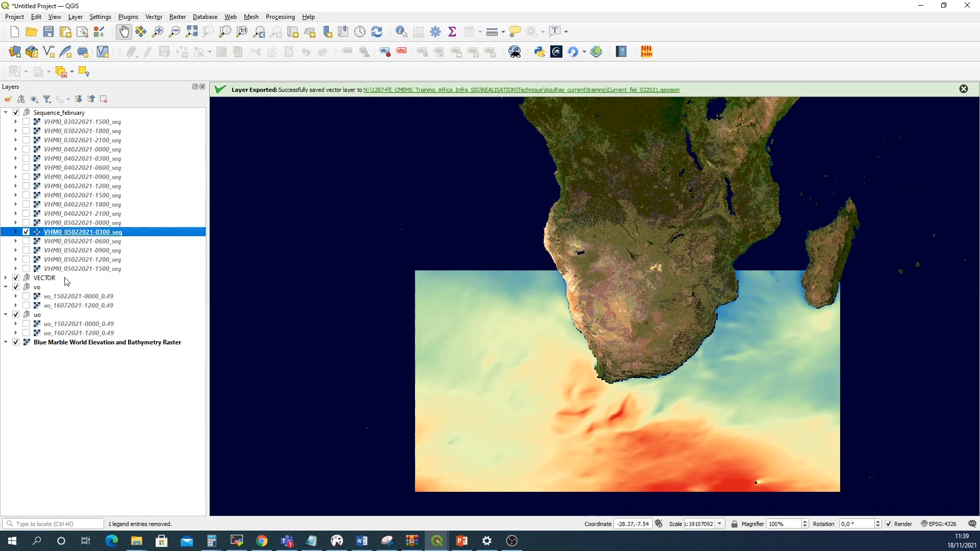
Turn on the current_field_022021.gml arrow layer and move the VECTOR group to the top of the layer list
{"action": "left_click", "coordinate": [6, 278]}
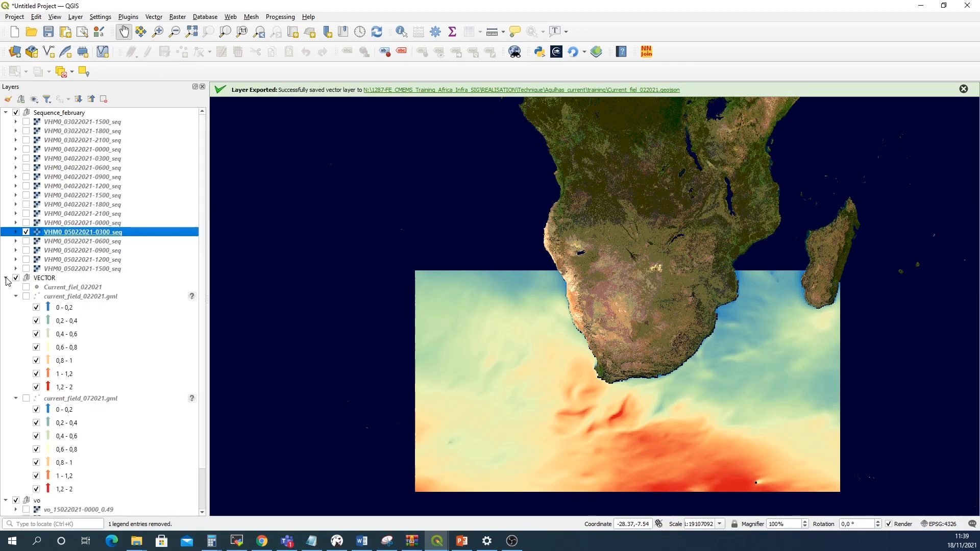
{"action": "left_click", "coordinate": [70, 298]}
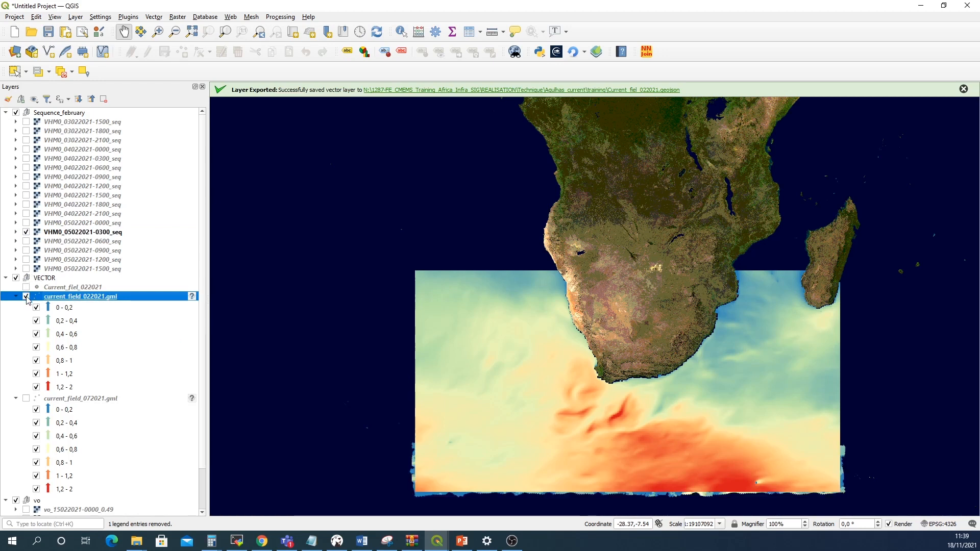
{"action": "left_click_drag", "start_coordinate": [41, 280], "coordinate": [51, 113]}
{"action": "left_click_drag", "start_coordinate": [48, 111], "coordinate": [50, 112]}
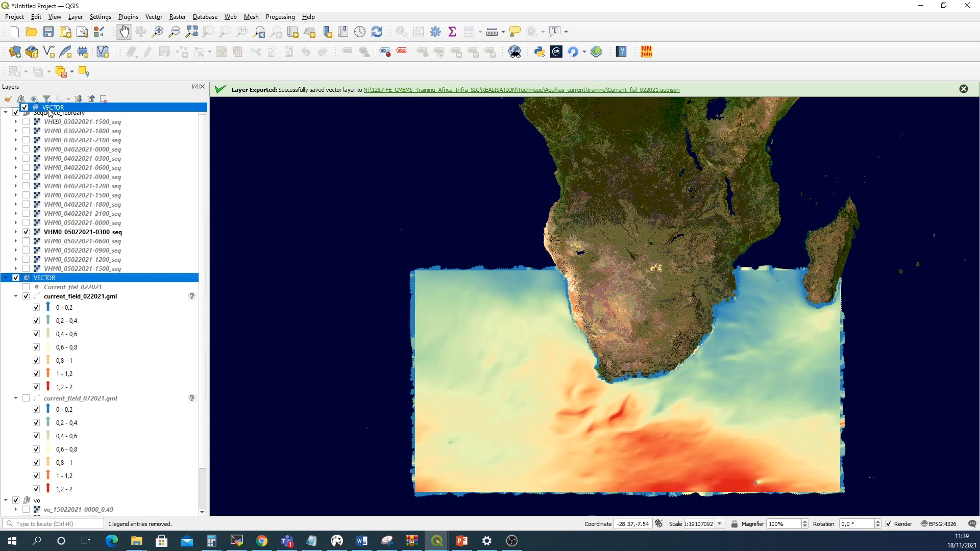
{"action": "left_click_drag", "start_coordinate": [49, 113], "coordinate": [49, 111]}
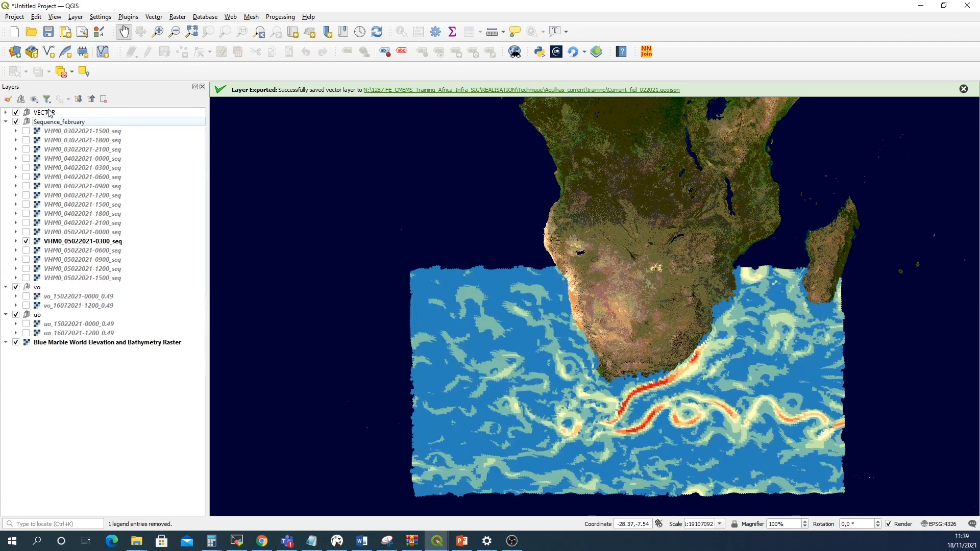
Zoom into the Agulhas current off South Africa and expand the VECTOR group and arrow layer legend
{"action": "scroll", "coordinate": [664, 366], "scroll_direction": "up", "scroll_amount": 3}
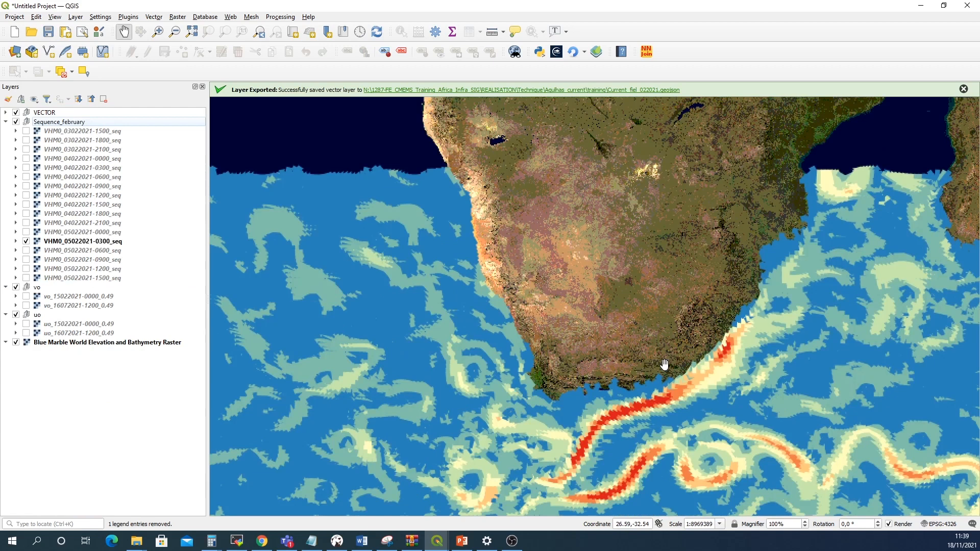
{"action": "left_click_drag", "start_coordinate": [660, 373], "coordinate": [592, 285]}
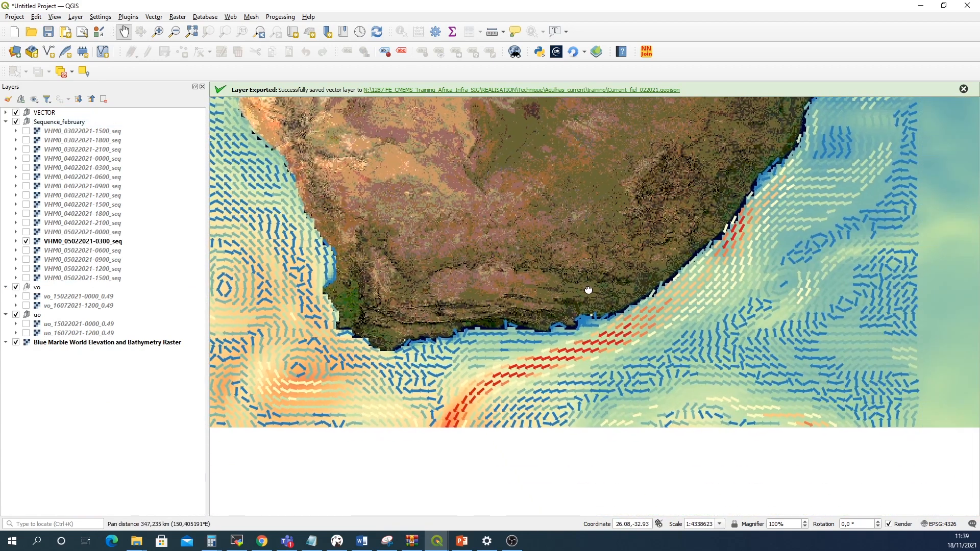
{"action": "left_click_drag", "start_coordinate": [565, 337], "coordinate": [595, 295]}
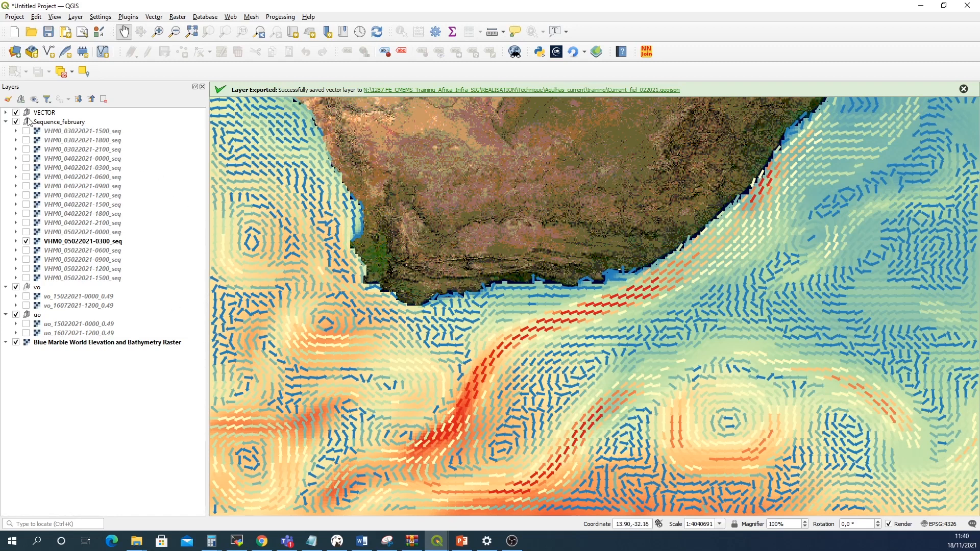
{"action": "left_click", "coordinate": [5, 112]}
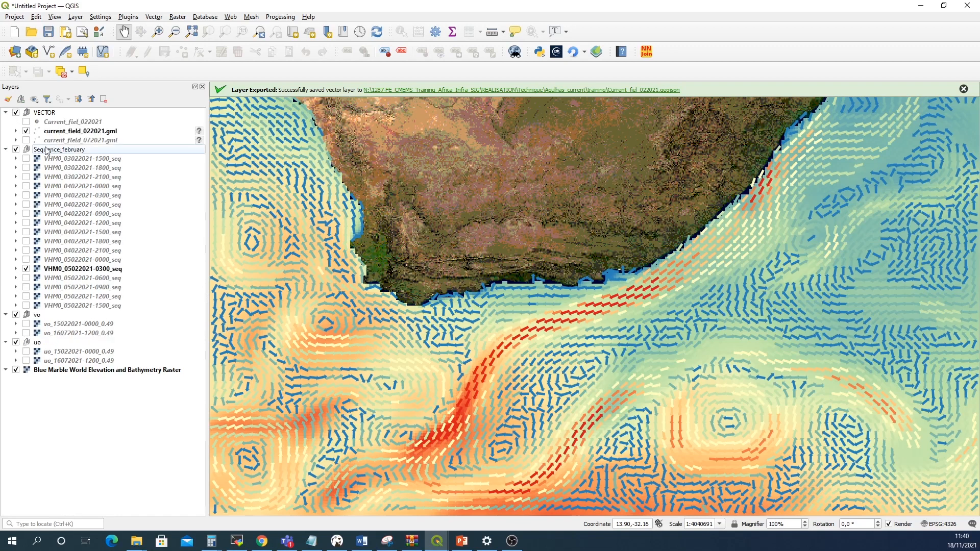
{"action": "left_click", "coordinate": [16, 131]}
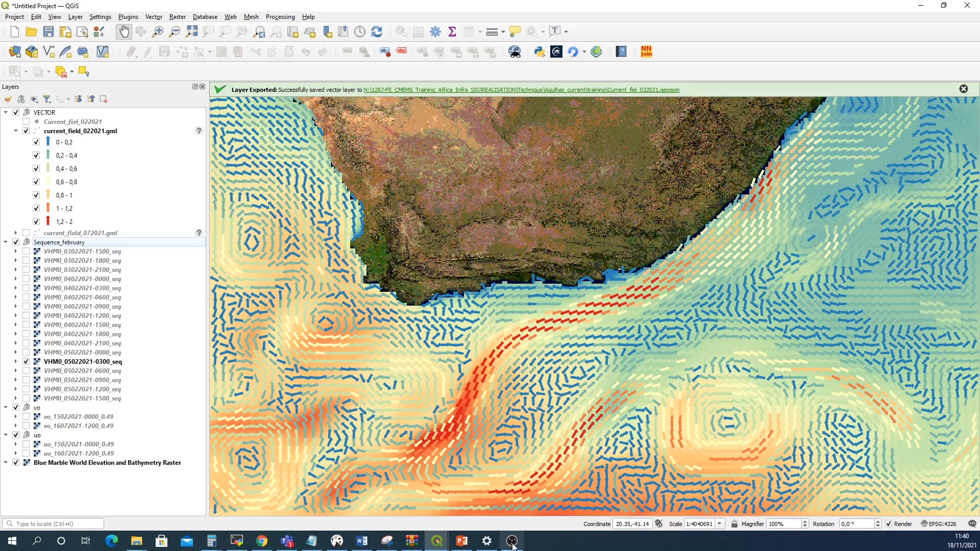
Switch to the NetCDF2GIS window and add the global-analysis-forecast-wav-001-027_july2021.nc wave file
{"action": "mouse_move", "coordinate": [438, 545]}
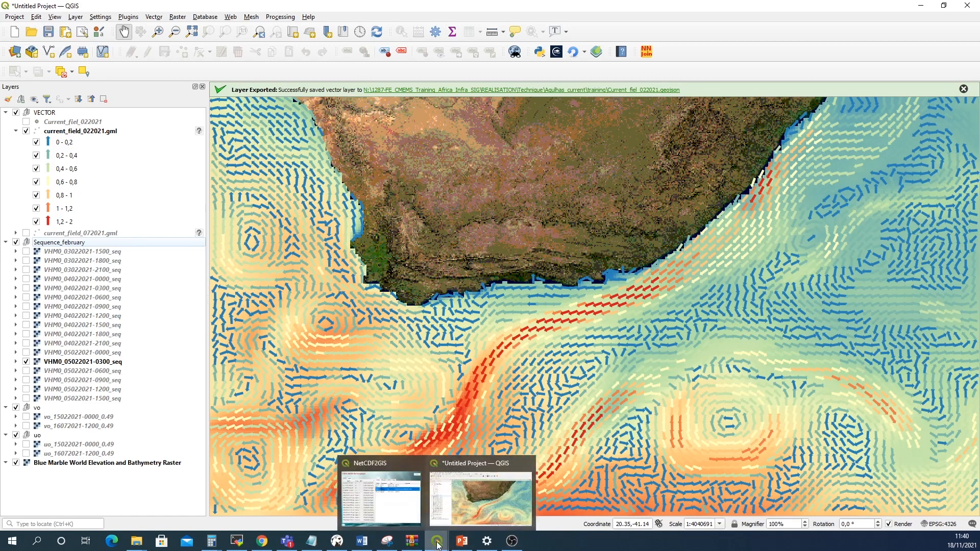
{"action": "left_click", "coordinate": [413, 502]}
{"action": "left_click", "coordinate": [145, 156]}
{"action": "left_click", "coordinate": [142, 173]}
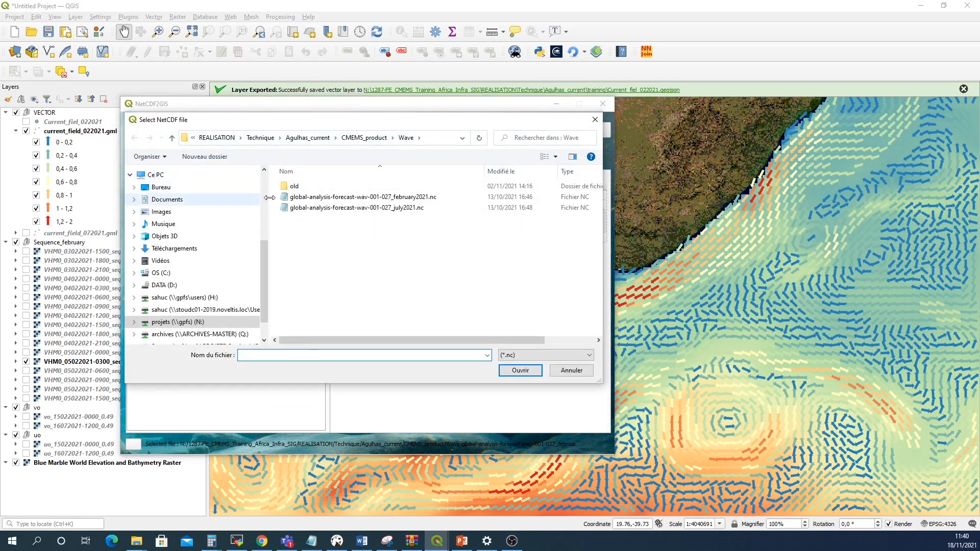
{"action": "left_click", "coordinate": [343, 212]}
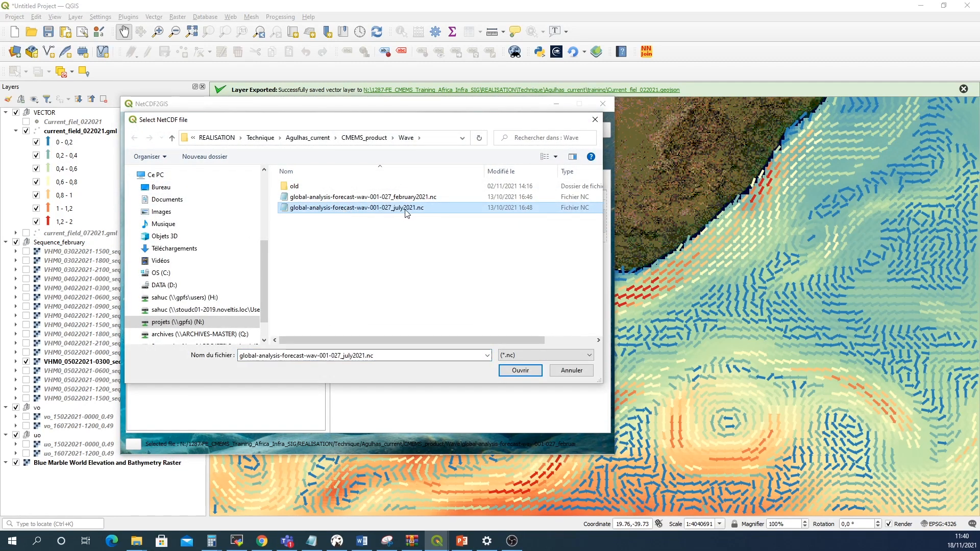
{"action": "left_click", "coordinate": [521, 371]}
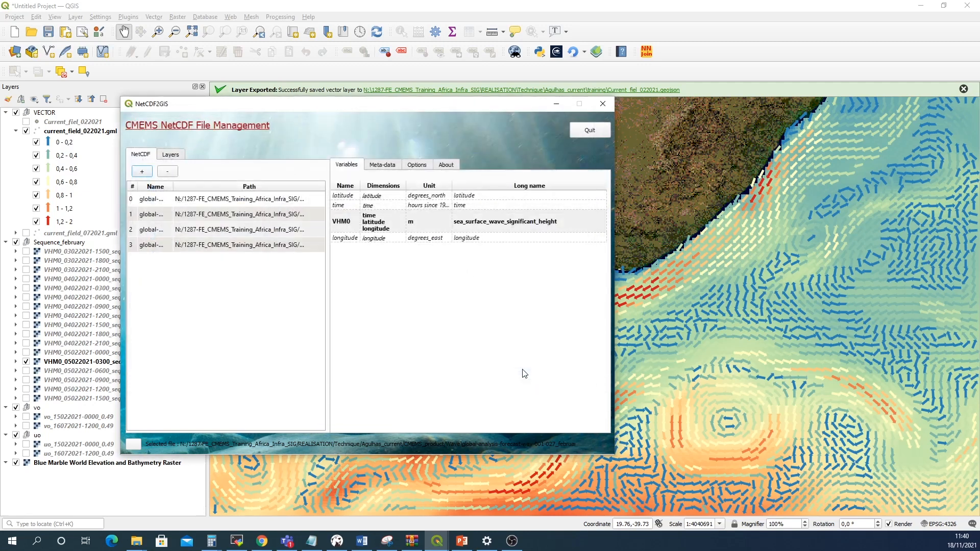
Open the sequence layers dialog for the VHM0 variable of the July wave file
{"action": "left_click", "coordinate": [221, 246]}
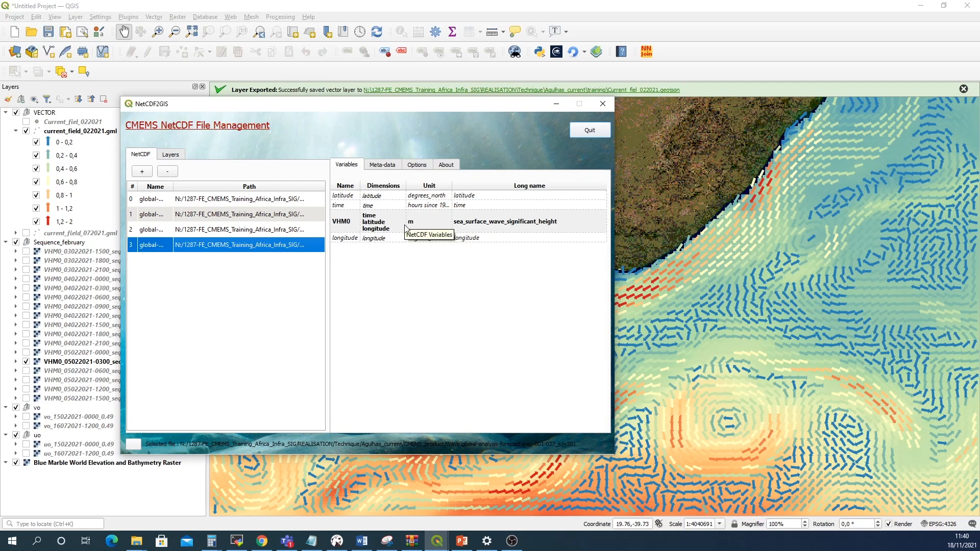
{"action": "left_click", "coordinate": [349, 227]}
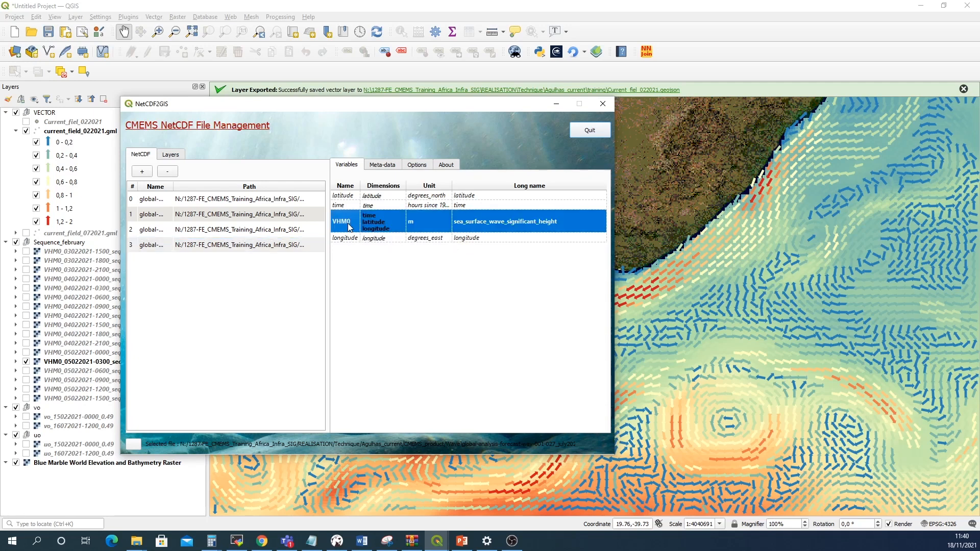
{"action": "right_click", "coordinate": [348, 214]}
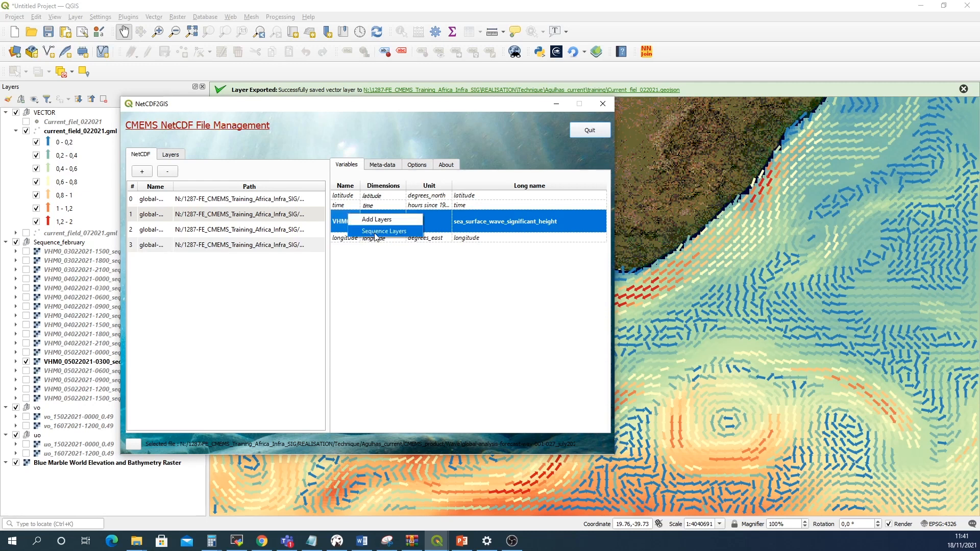
{"action": "left_click", "coordinate": [375, 232]}
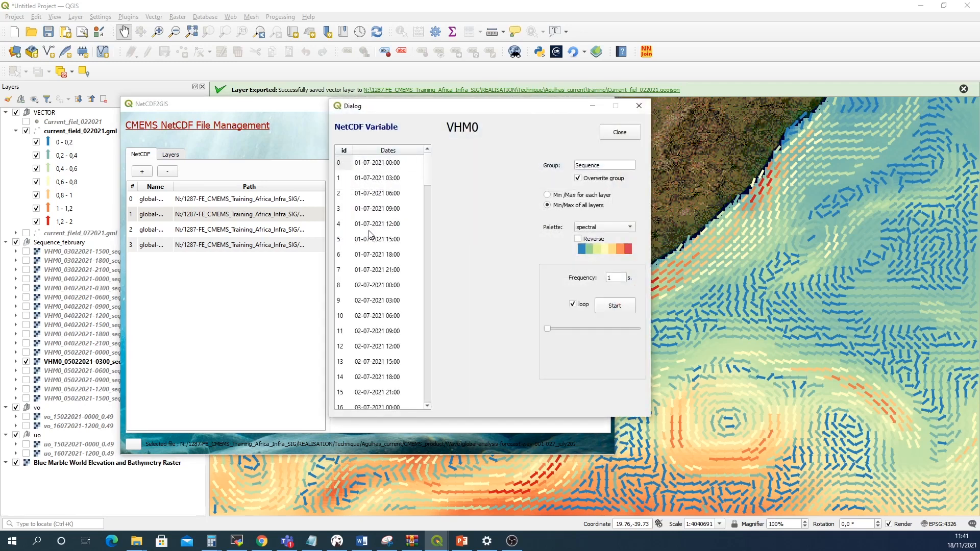
{"action": "scroll", "coordinate": [379, 257], "scroll_direction": "down", "scroll_amount": 4}
{"action": "scroll", "coordinate": [379, 258], "scroll_direction": "up", "scroll_amount": 1}
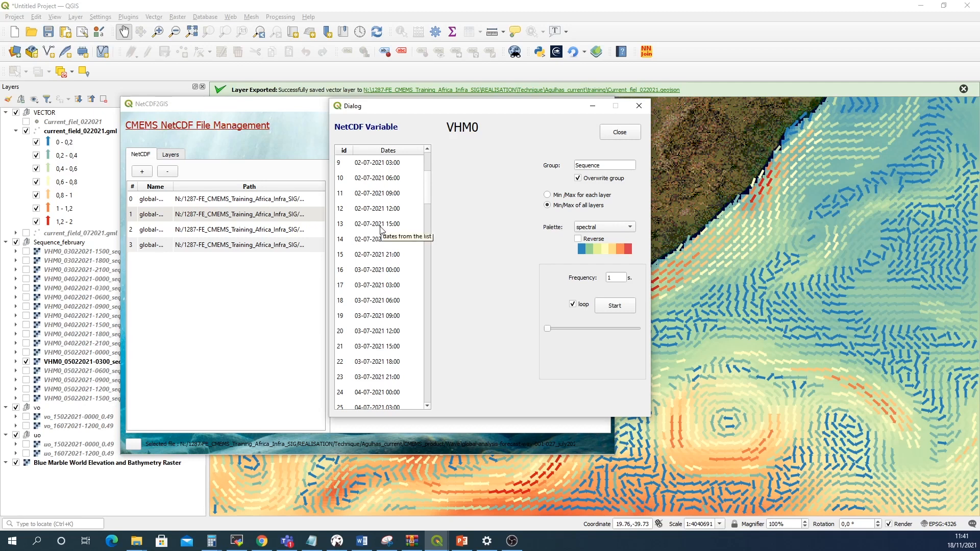
{"action": "left_click", "coordinate": [380, 225]}
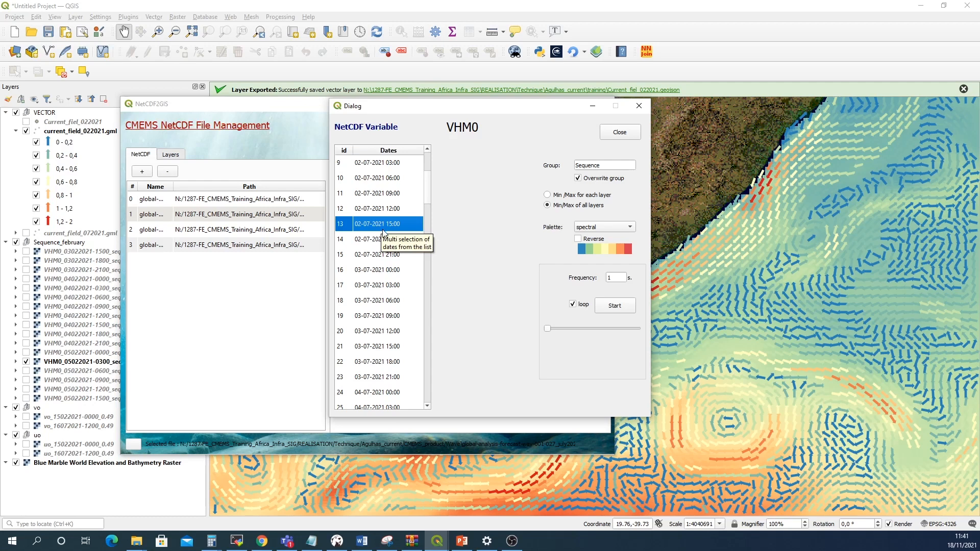
{"action": "scroll", "coordinate": [388, 239], "scroll_direction": "down", "scroll_amount": 4}
{"action": "scroll", "coordinate": [389, 241], "scroll_direction": "down", "scroll_amount": 3}
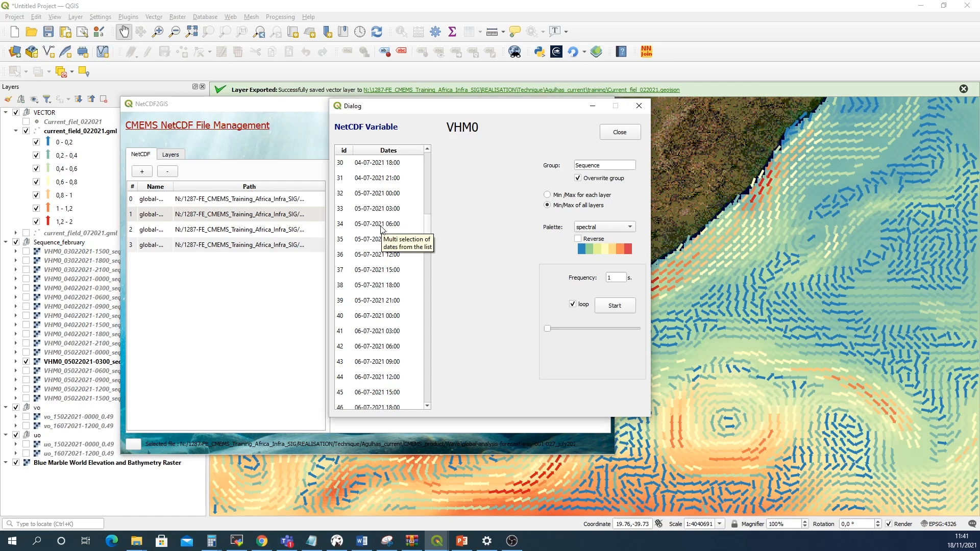
{"action": "left_click", "coordinate": [381, 230], "text": "shift"}
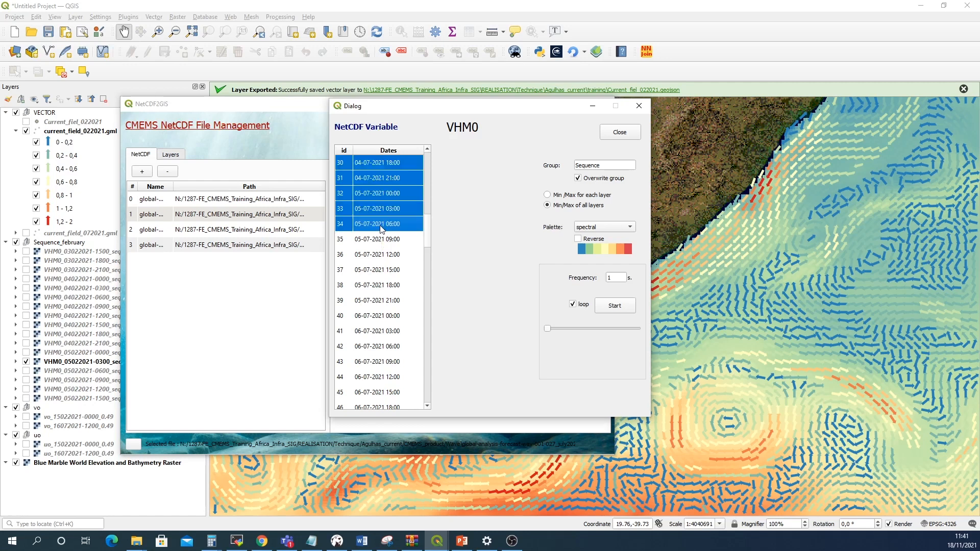
{"action": "left_click_drag", "start_coordinate": [426, 229], "coordinate": [427, 205]}
Name the group Sequence_july, use Min/Max for each layer, and start the sequence display
{"action": "left_click", "coordinate": [609, 167]}
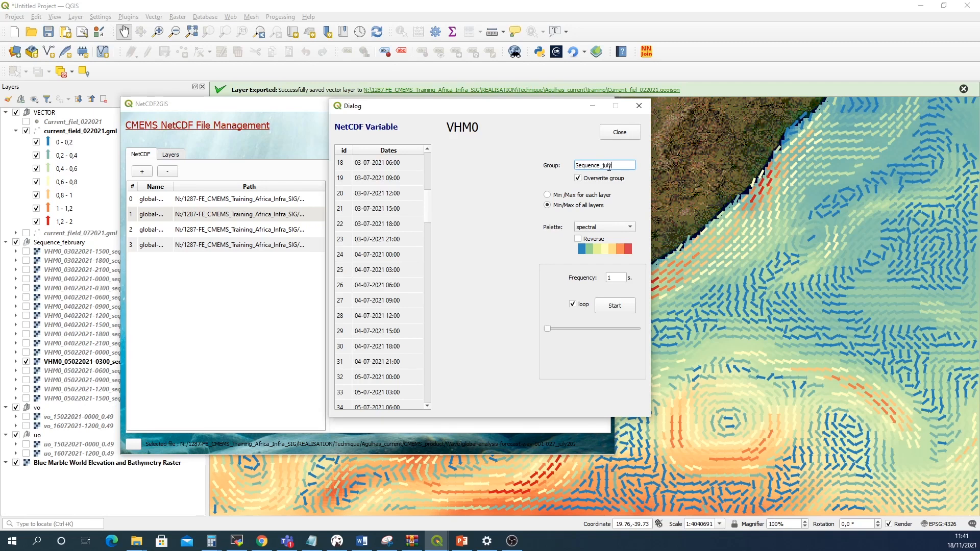
{"action": "left_click", "coordinate": [548, 197]}
{"action": "left_click", "coordinate": [615, 306]}
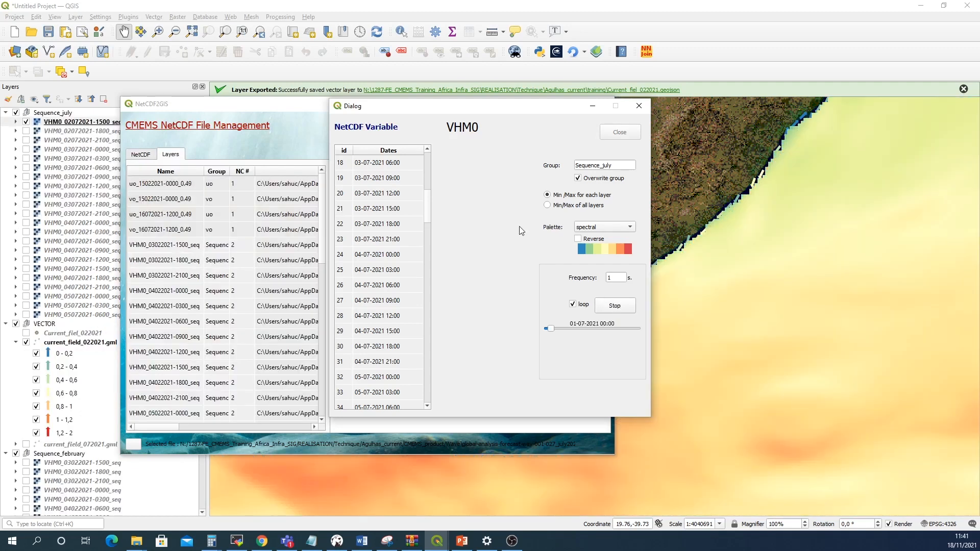
Return to the map, zoom out and pan over southern Africa, and hide the current_field_022021.gml layer to watch the July sequence
{"action": "left_click", "coordinate": [182, 74]}
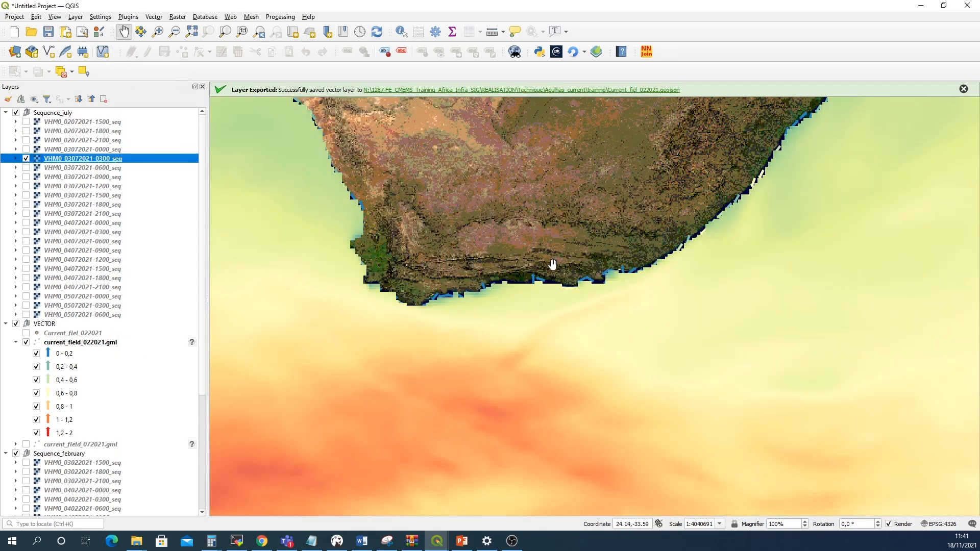
{"action": "scroll", "coordinate": [553, 263], "scroll_direction": "down", "scroll_amount": 1}
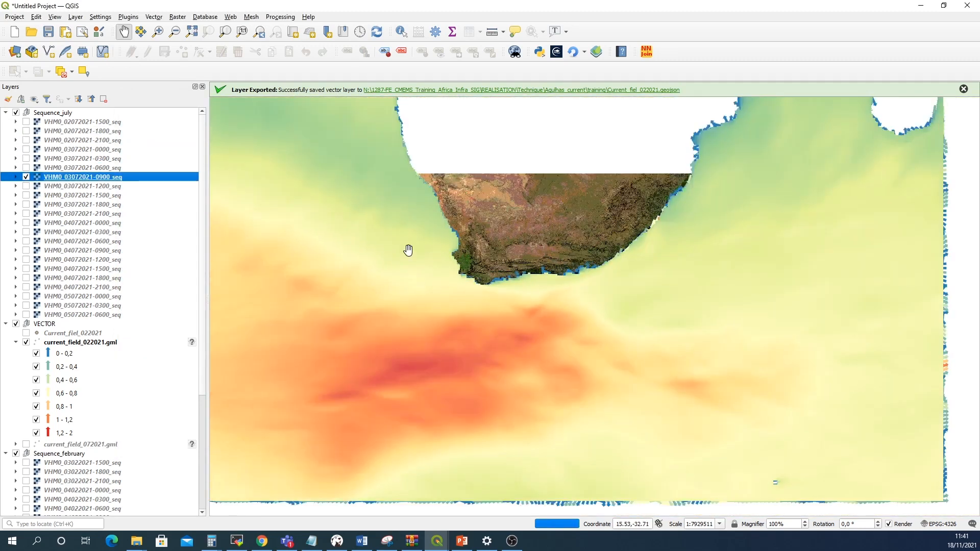
{"action": "scroll", "coordinate": [285, 334], "scroll_direction": "down", "scroll_amount": 1}
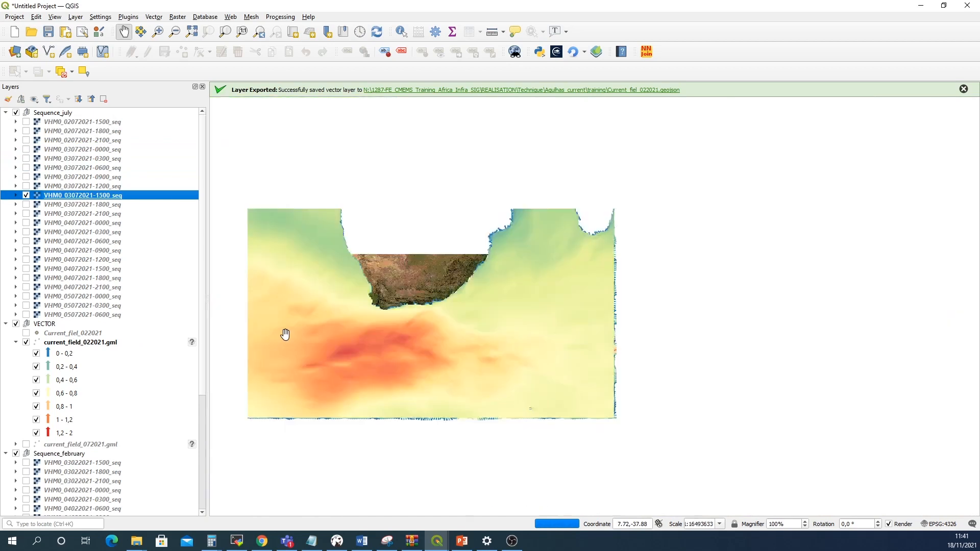
{"action": "left_click_drag", "start_coordinate": [333, 351], "coordinate": [406, 366]}
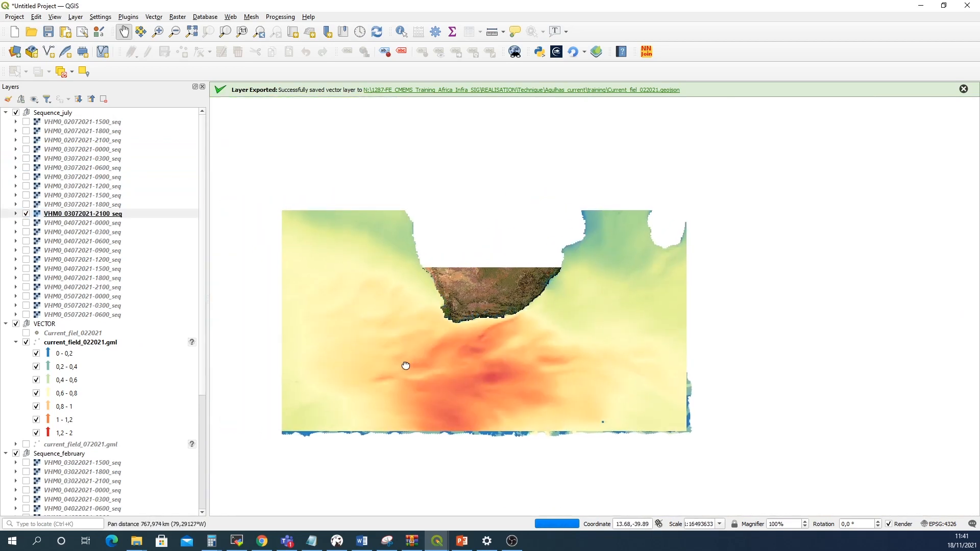
{"action": "left_click", "coordinate": [26, 342]}
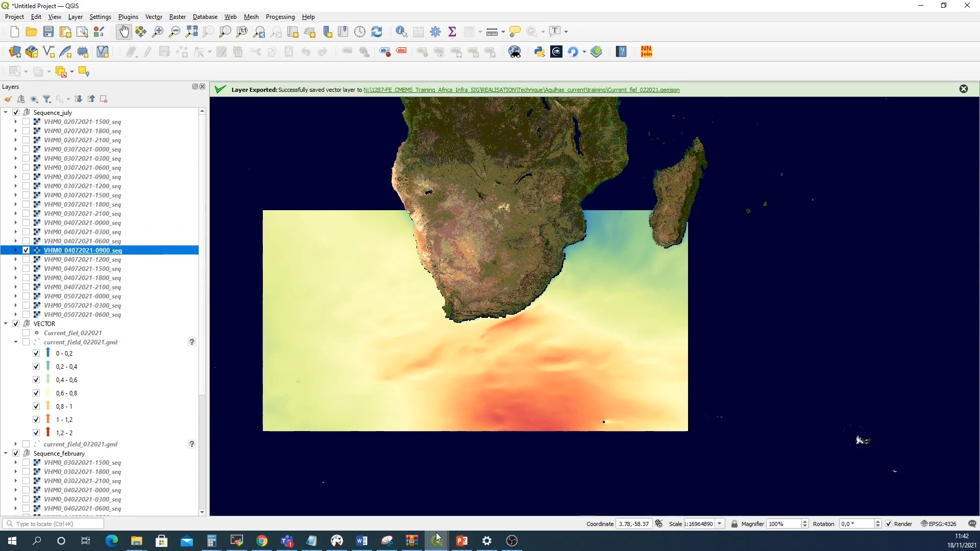
Bring back the sequence dialog, stop the sequence display, and close the dialog
{"action": "mouse_move", "coordinate": [440, 542]}
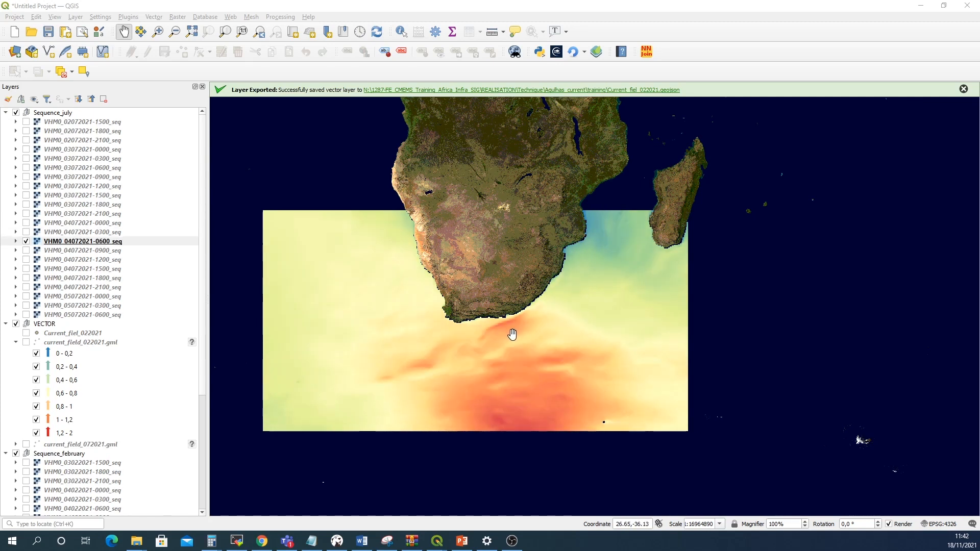
{"action": "left_click", "coordinate": [516, 500]}
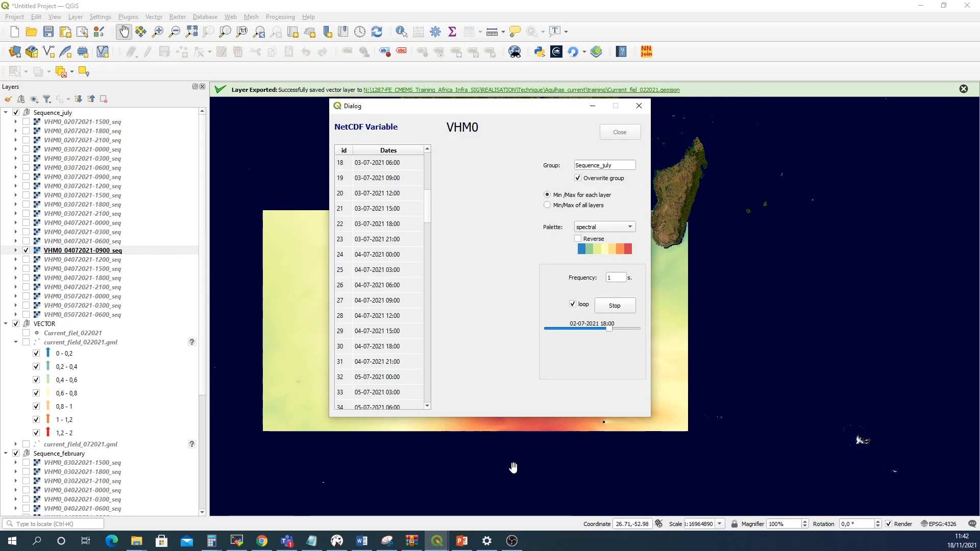
{"action": "left_click", "coordinate": [614, 306]}
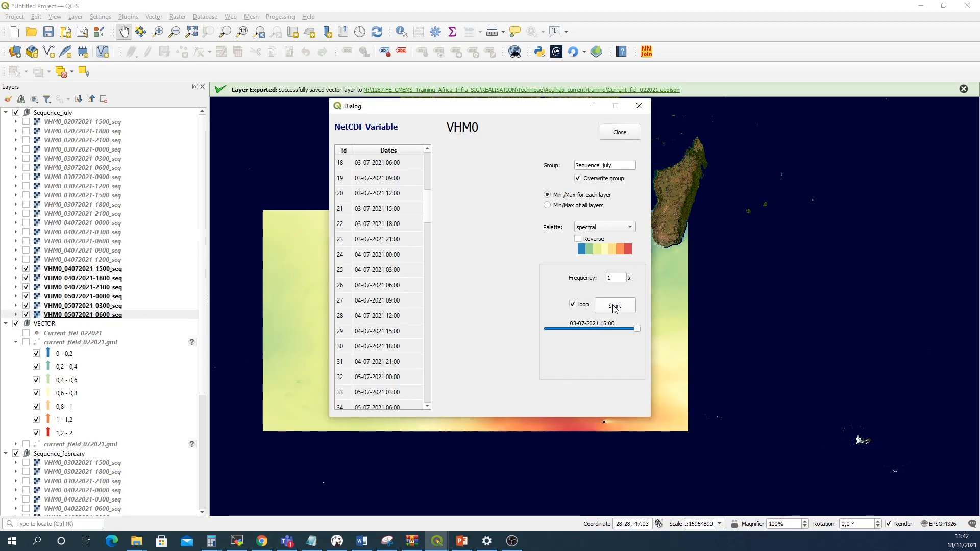
{"action": "left_click", "coordinate": [619, 132]}
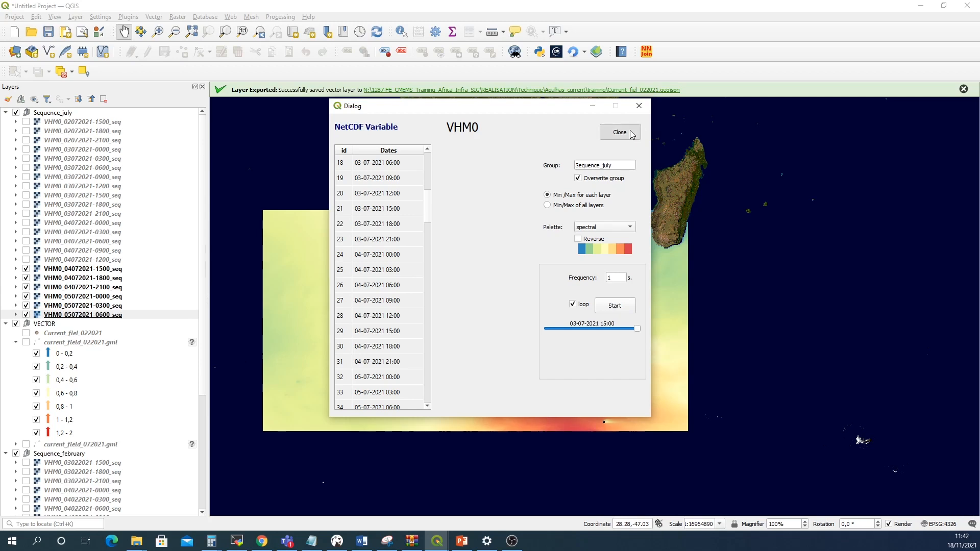
{"action": "left_click", "coordinate": [26, 269]}
{"action": "left_click", "coordinate": [26, 278]}
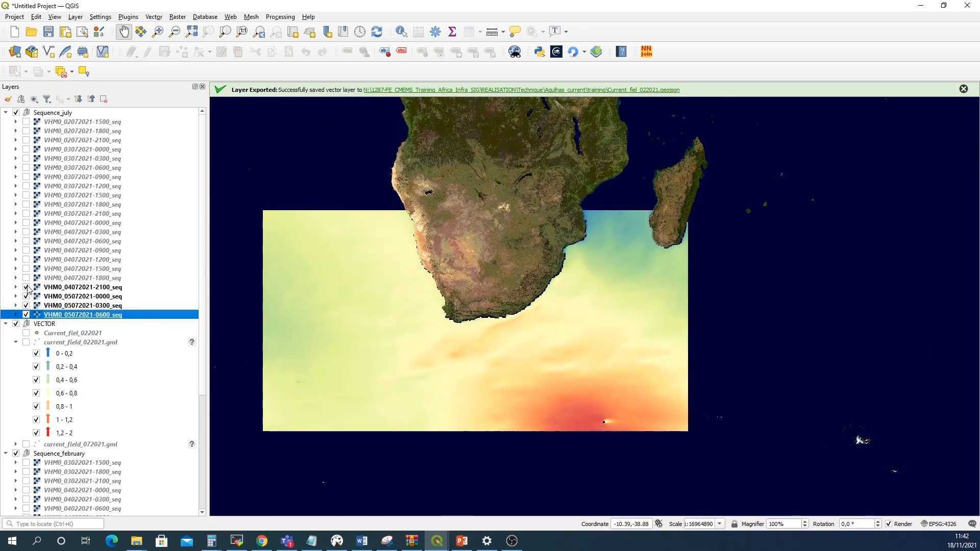
{"action": "left_click", "coordinate": [26, 287]}
{"action": "left_click", "coordinate": [26, 296]}
{"action": "left_click", "coordinate": [26, 306]}
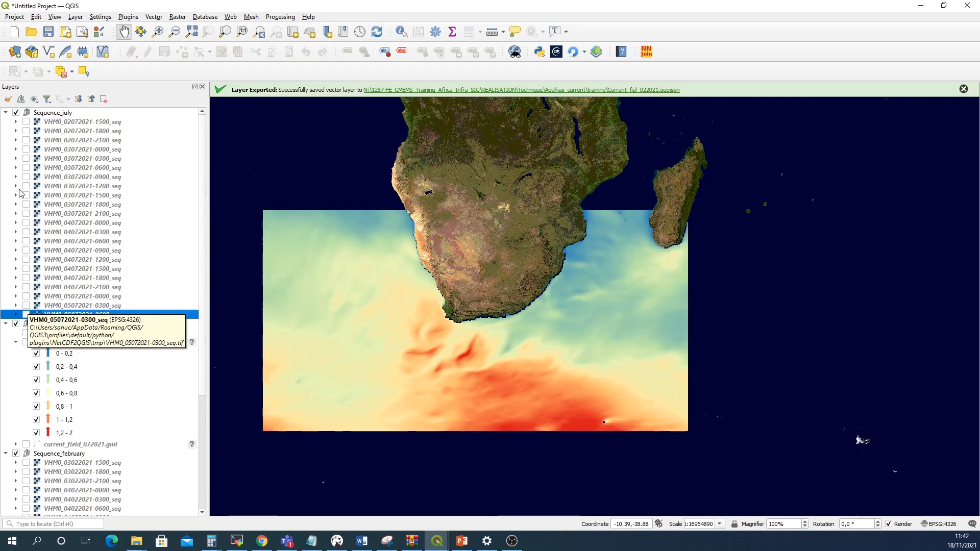
{"action": "left_click", "coordinate": [26, 214]}
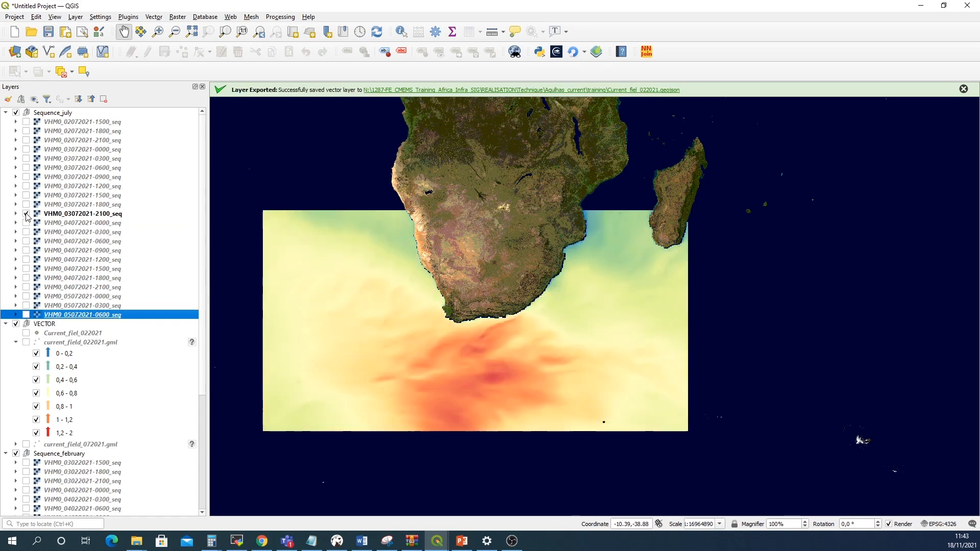
{"action": "left_click", "coordinate": [71, 214]}
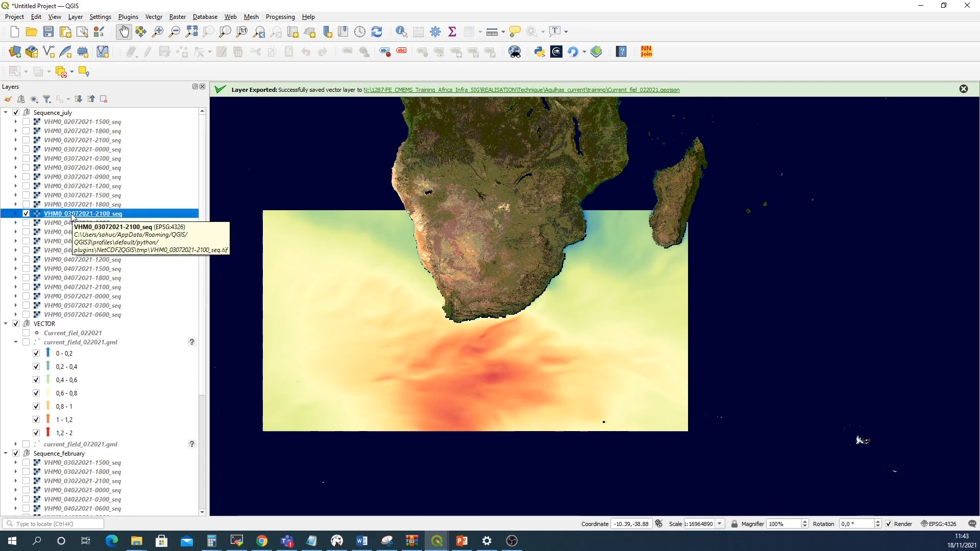
{"action": "right_click", "coordinate": [73, 217]}
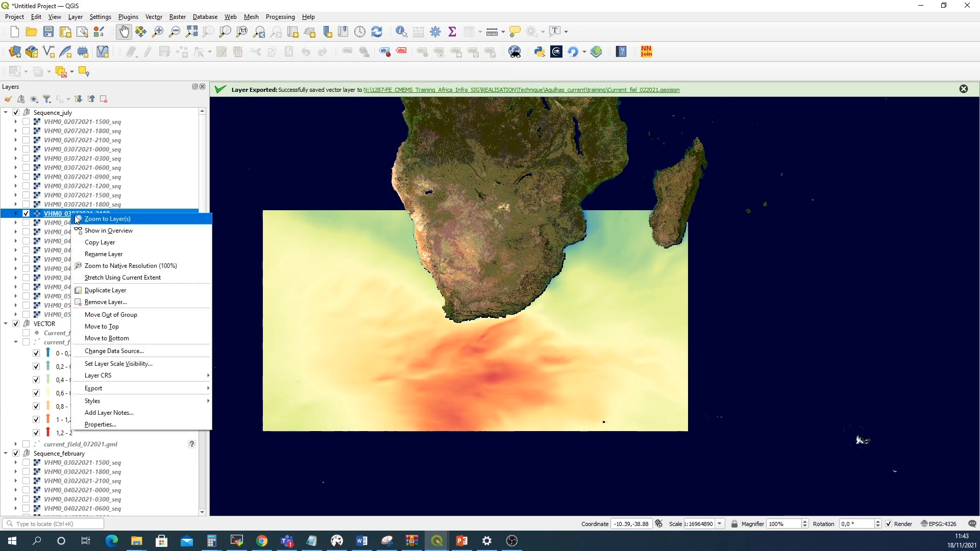
{"action": "left_click", "coordinate": [117, 425]}
{"action": "left_click_drag", "start_coordinate": [379, 146], "coordinate": [356, 145]}
{"action": "type", "text": "2"}
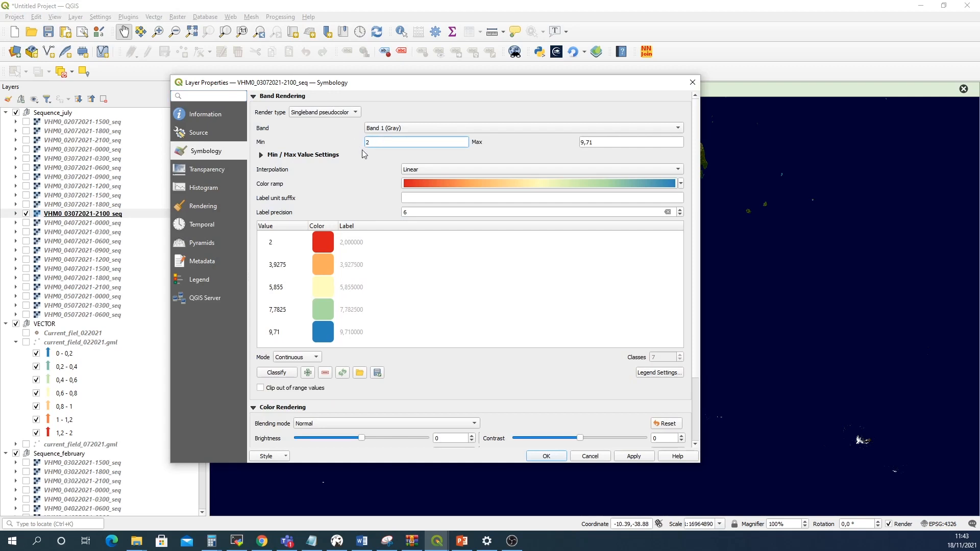
{"action": "left_click", "coordinate": [590, 142]}
{"action": "left_click_drag", "start_coordinate": [590, 143], "coordinate": [553, 148]}
{"action": "type", "text": "9"}
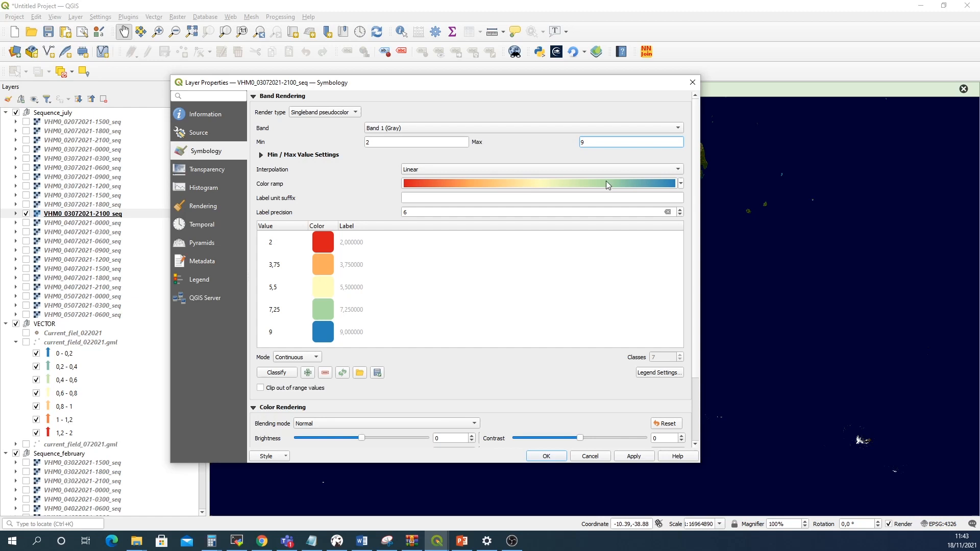
Invert the color ramp and set the label precision to 2
{"action": "left_click", "coordinate": [675, 187]}
{"action": "left_click", "coordinate": [473, 198]}
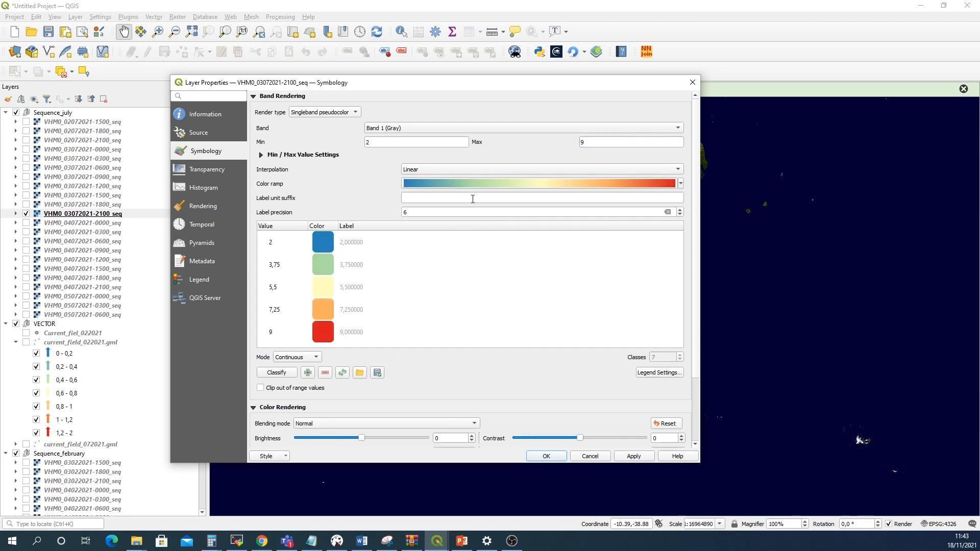
{"action": "double_click", "coordinate": [409, 211]}
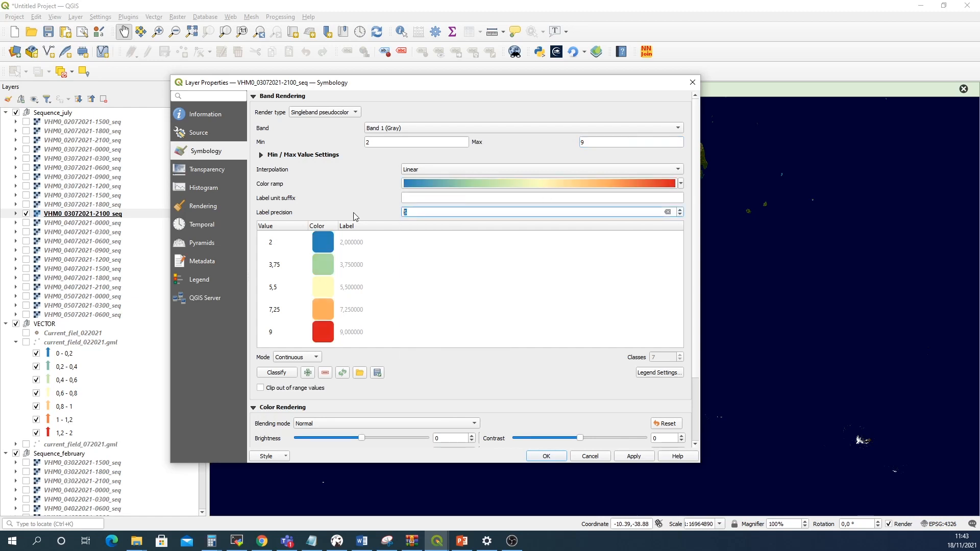
{"action": "type", "text": "2"}
Classify with Equal Interval mode and 8 classes, then apply and close the layer properties
{"action": "left_click", "coordinate": [315, 358]}
{"action": "left_click", "coordinate": [312, 373]}
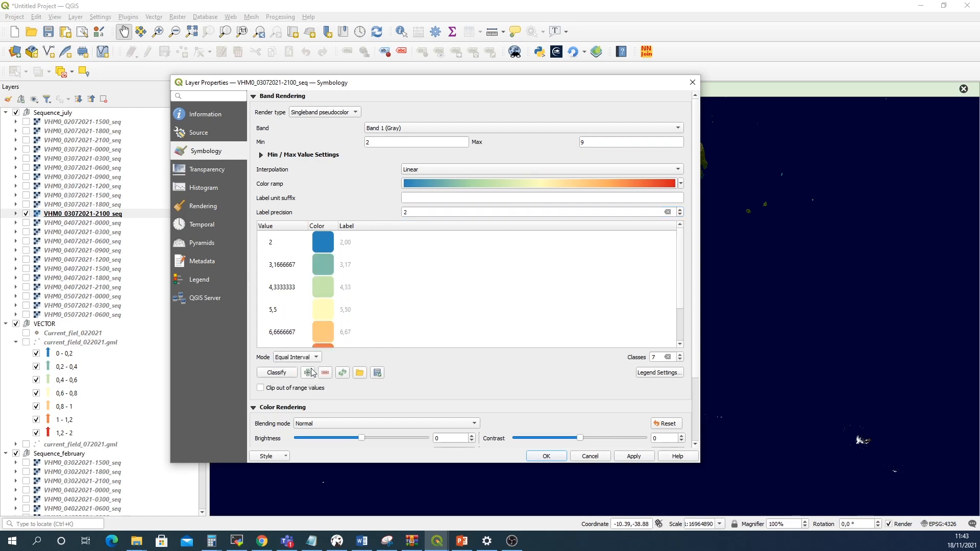
{"action": "left_click", "coordinate": [680, 355]}
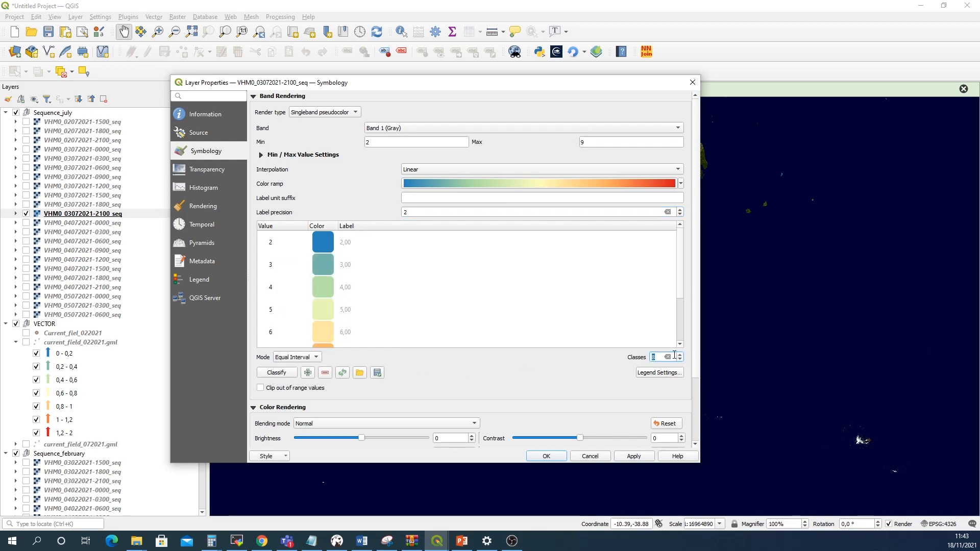
{"action": "left_click", "coordinate": [634, 456]}
{"action": "left_click", "coordinate": [546, 457]}
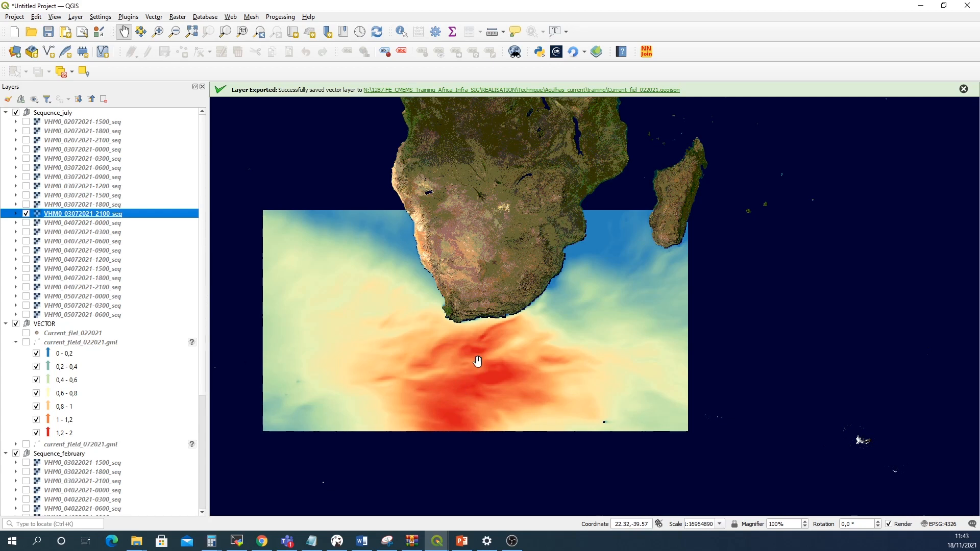
{"action": "right_click", "coordinate": [87, 215]}
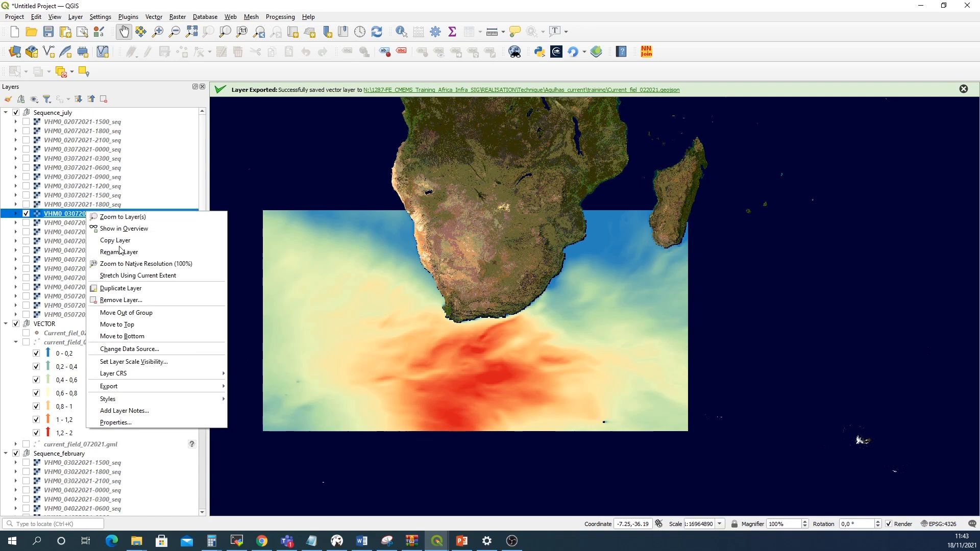
{"action": "mouse_move", "coordinate": [146, 400]}
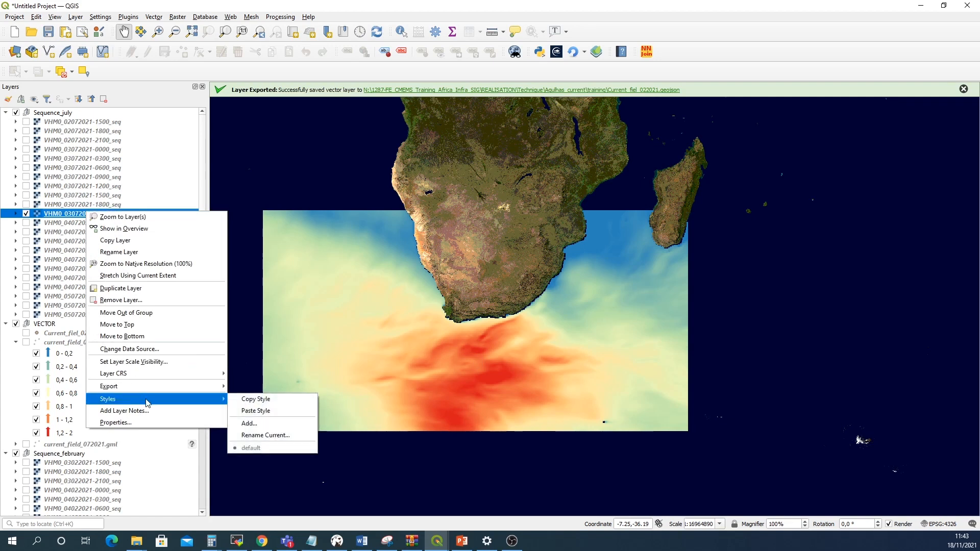
{"action": "left_click", "coordinate": [243, 400]}
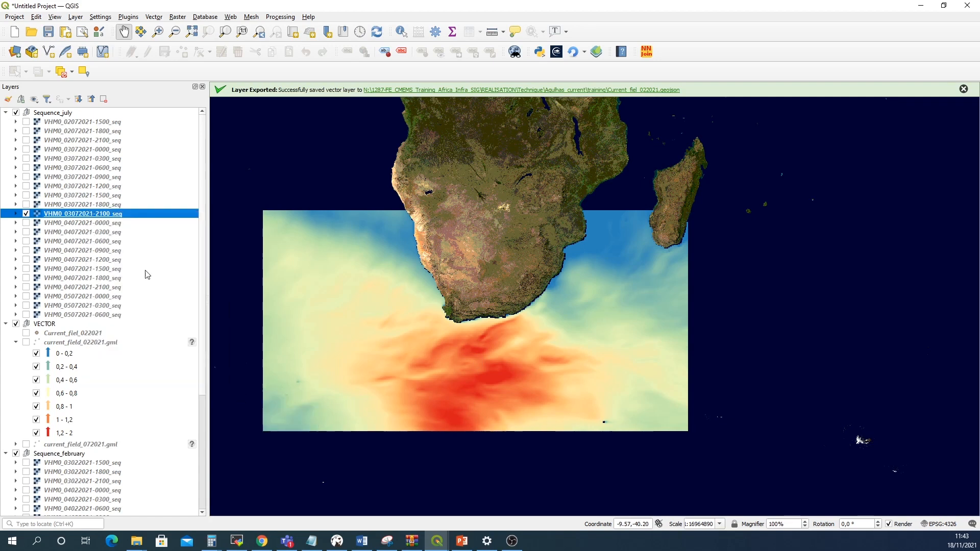
Select all layers in the Sequence_july group and paste the copied style onto them
{"action": "left_click", "coordinate": [77, 122]}
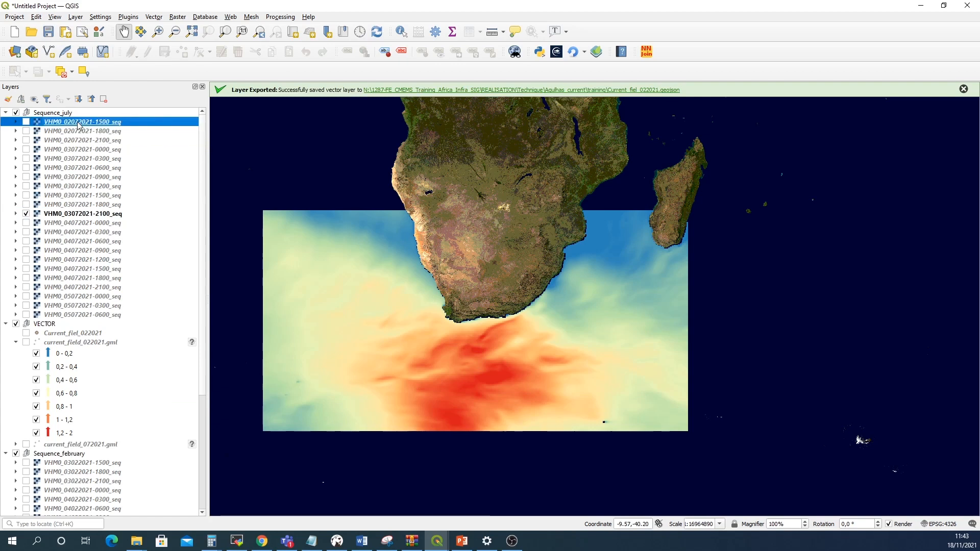
{"action": "left_click", "coordinate": [72, 315], "text": "shift"}
{"action": "right_click", "coordinate": [72, 315]}
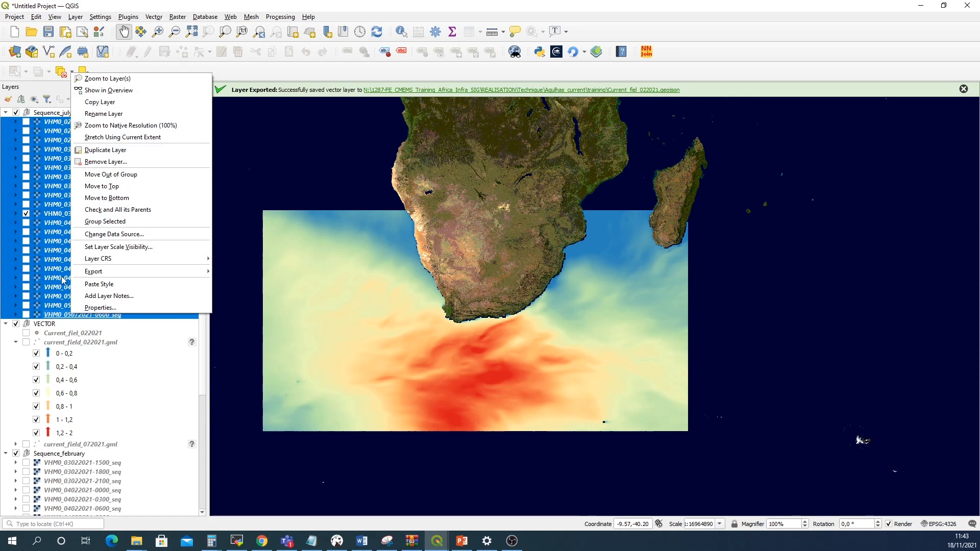
{"action": "left_click", "coordinate": [104, 288]}
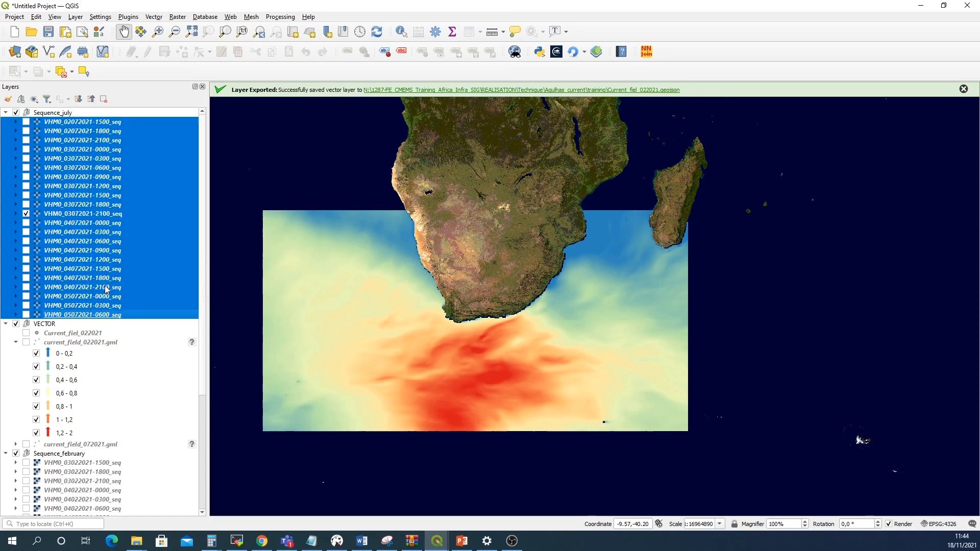
{"action": "left_click", "coordinate": [26, 213]}
{"action": "left_click", "coordinate": [27, 204]}
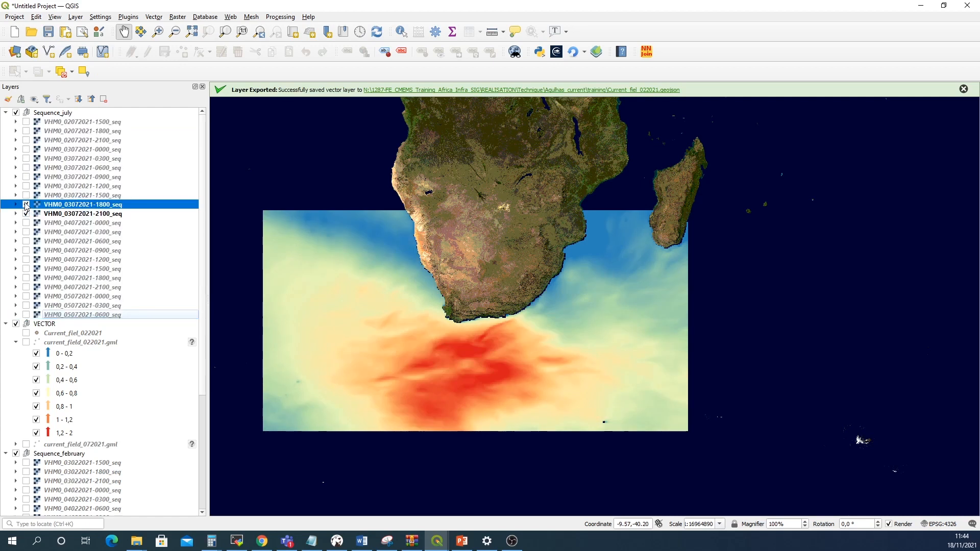
{"action": "left_click", "coordinate": [26, 195]}
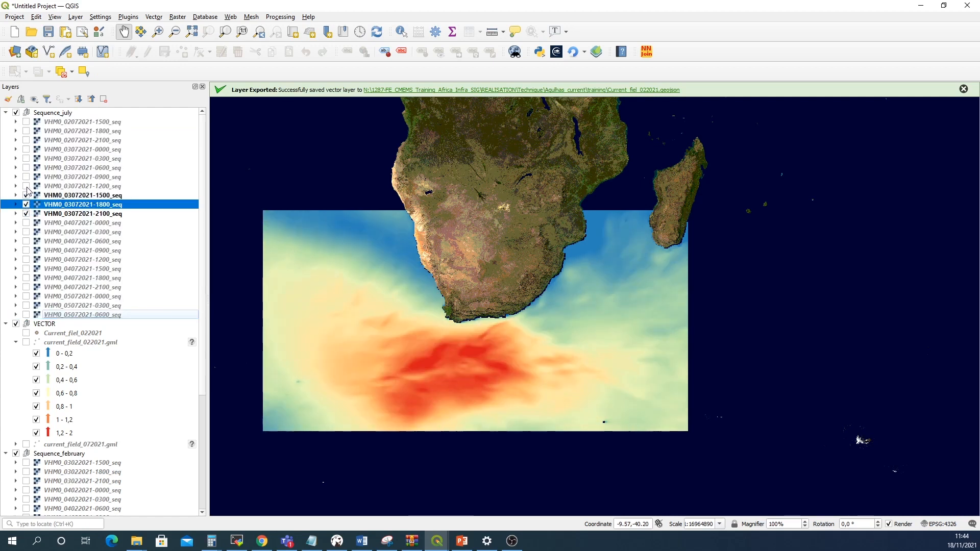
{"action": "left_click", "coordinate": [27, 187]}
{"action": "left_click", "coordinate": [26, 177]}
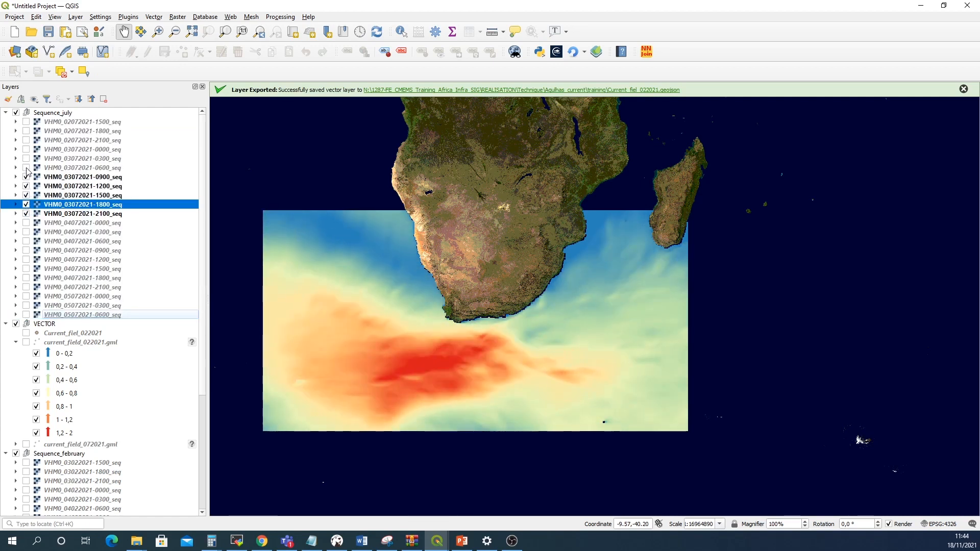
{"action": "left_click", "coordinate": [26, 168]}
{"action": "left_click", "coordinate": [26, 158]}
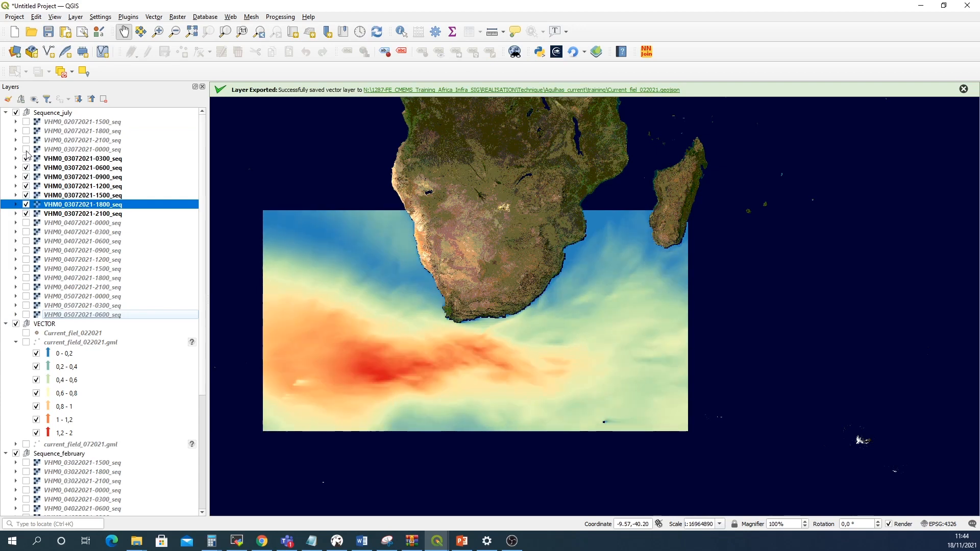
{"action": "left_click", "coordinate": [26, 149]}
{"action": "left_click", "coordinate": [26, 140]}
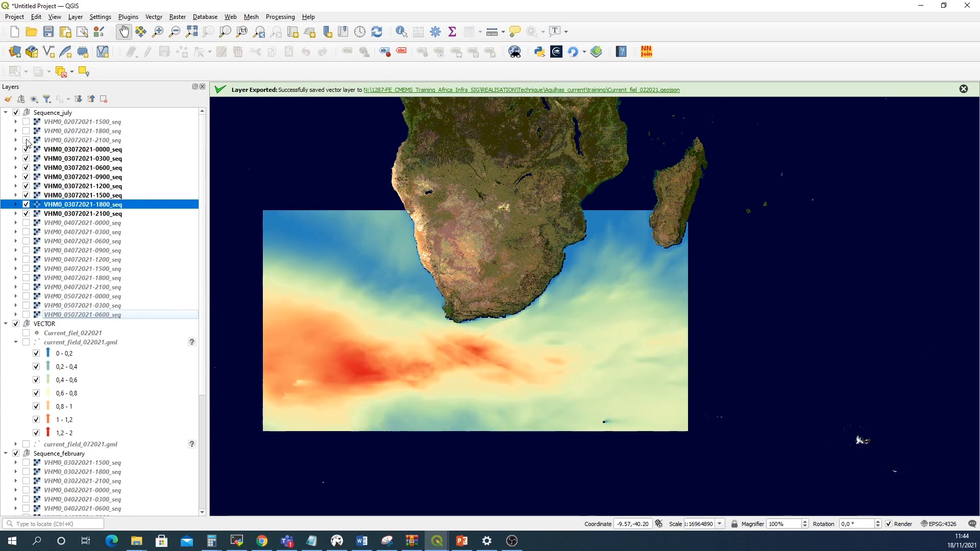
{"action": "left_click", "coordinate": [26, 132]}
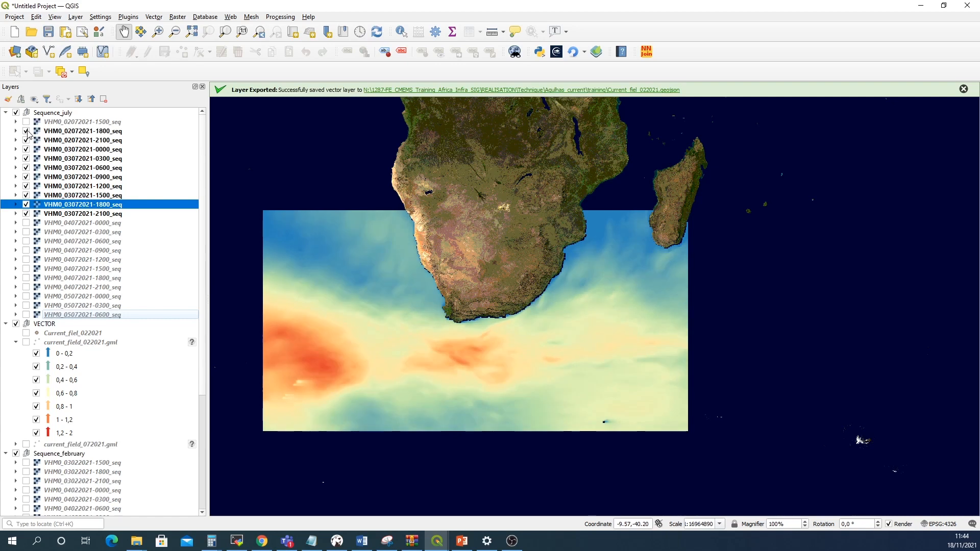
{"action": "left_click", "coordinate": [26, 131]}
{"action": "left_click", "coordinate": [26, 140]}
{"action": "left_click", "coordinate": [26, 150]}
{"action": "left_click", "coordinate": [26, 158]}
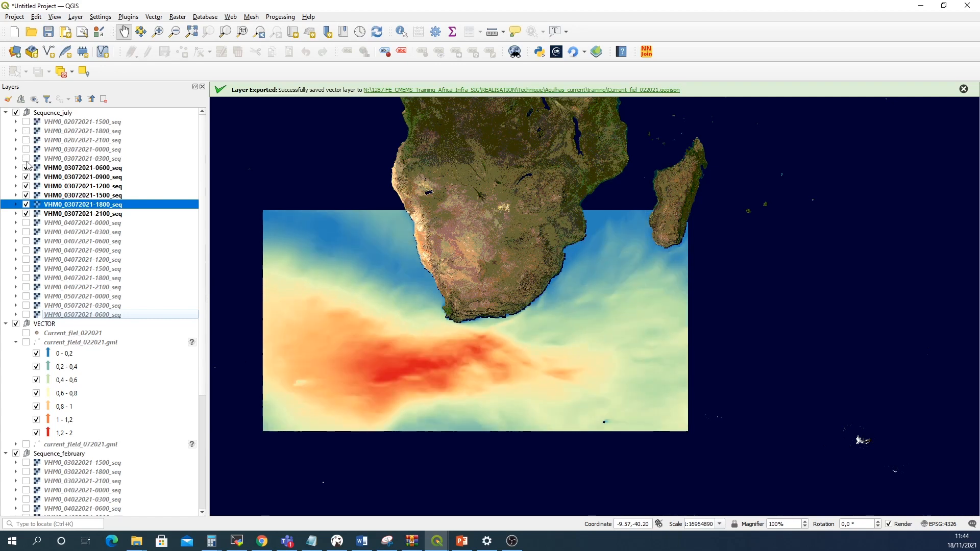
{"action": "left_click", "coordinate": [26, 168]}
{"action": "left_click", "coordinate": [26, 177]}
{"action": "left_click", "coordinate": [26, 186]}
{"action": "left_click", "coordinate": [26, 195]}
{"action": "left_click", "coordinate": [26, 205]}
{"action": "left_click", "coordinate": [26, 205]}
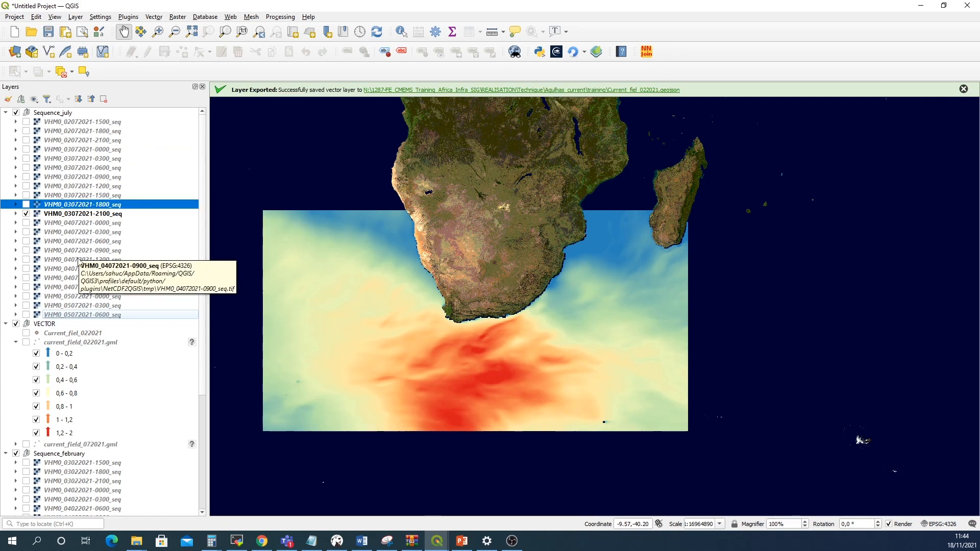
{"action": "left_click", "coordinate": [77, 215]}
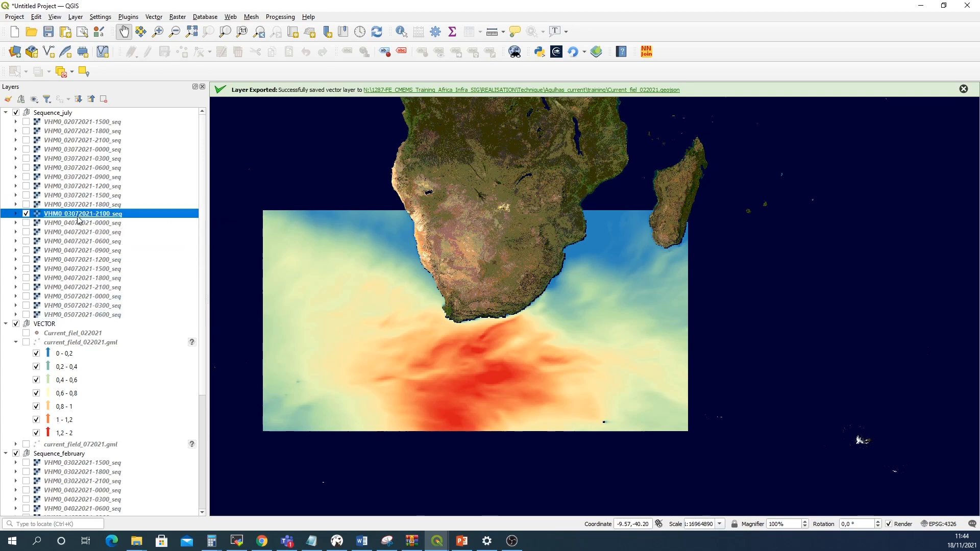
{"action": "right_click", "coordinate": [77, 217]}
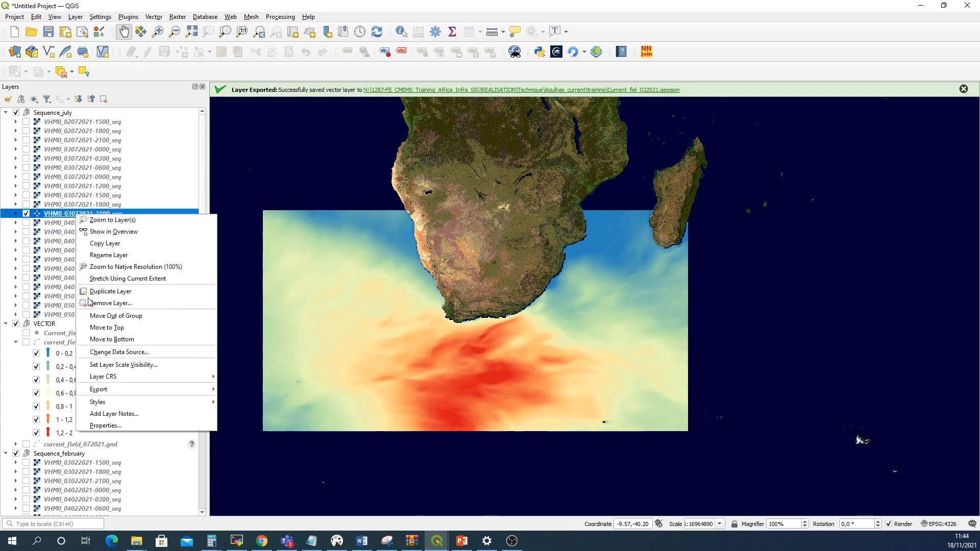
{"action": "mouse_move", "coordinate": [118, 402]}
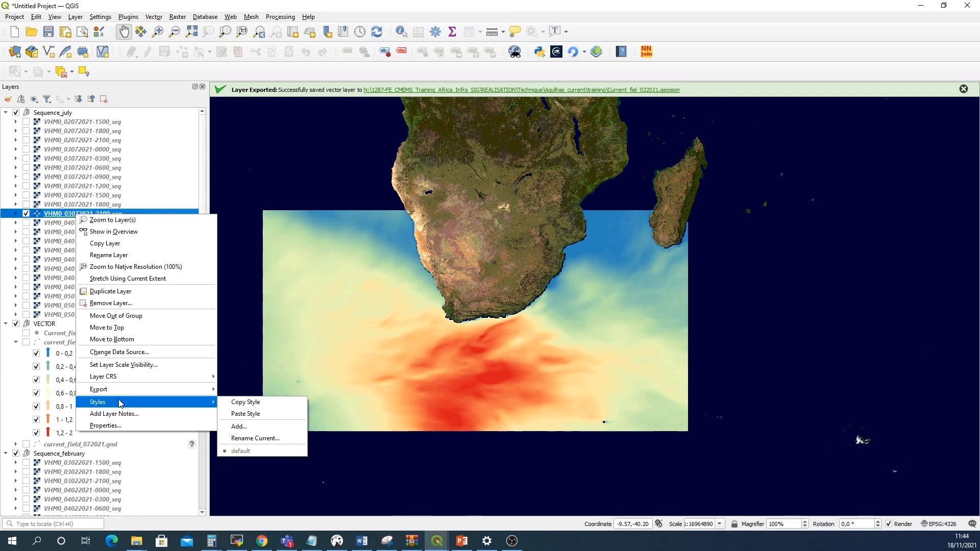
{"action": "left_click", "coordinate": [232, 403]}
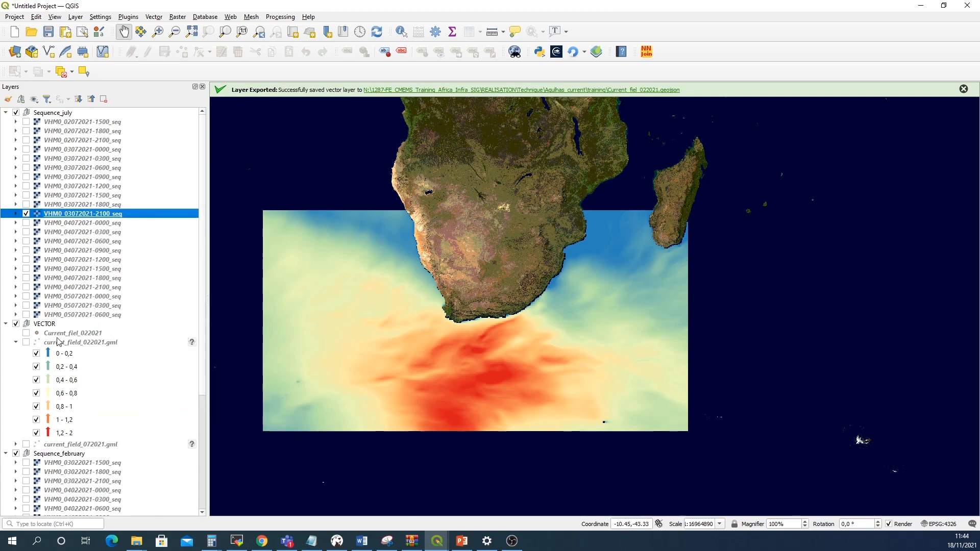
{"action": "scroll", "coordinate": [61, 327], "scroll_direction": "down", "scroll_amount": 6}
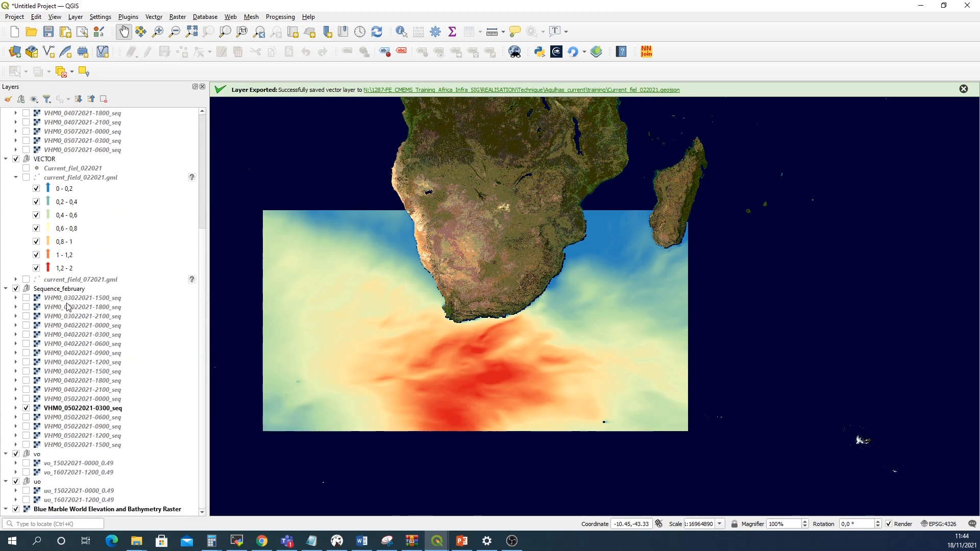
{"action": "left_click", "coordinate": [59, 298]}
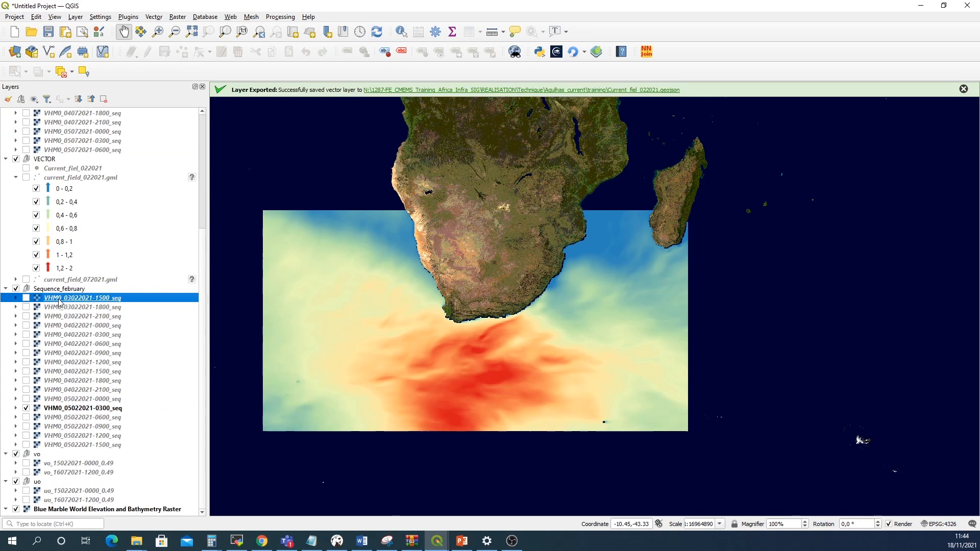
{"action": "left_click", "coordinate": [85, 446], "text": "shift"}
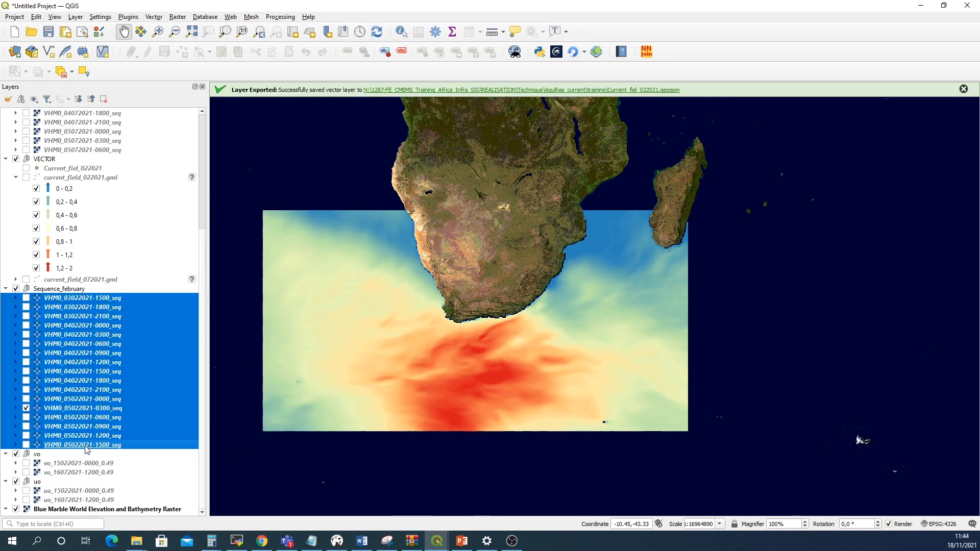
{"action": "right_click", "coordinate": [86, 447]}
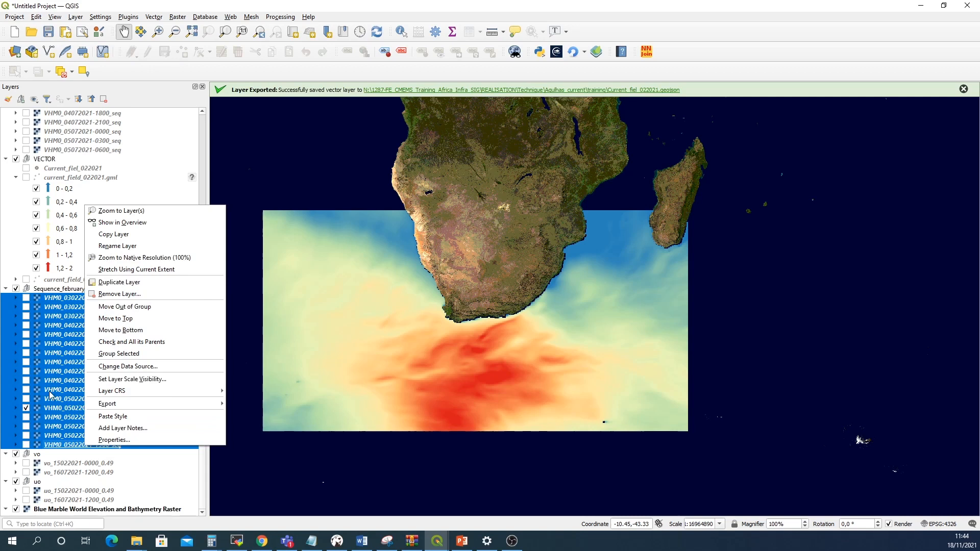
{"action": "left_click", "coordinate": [107, 416]}
{"action": "scroll", "coordinate": [74, 362], "scroll_direction": "up", "scroll_amount": 2}
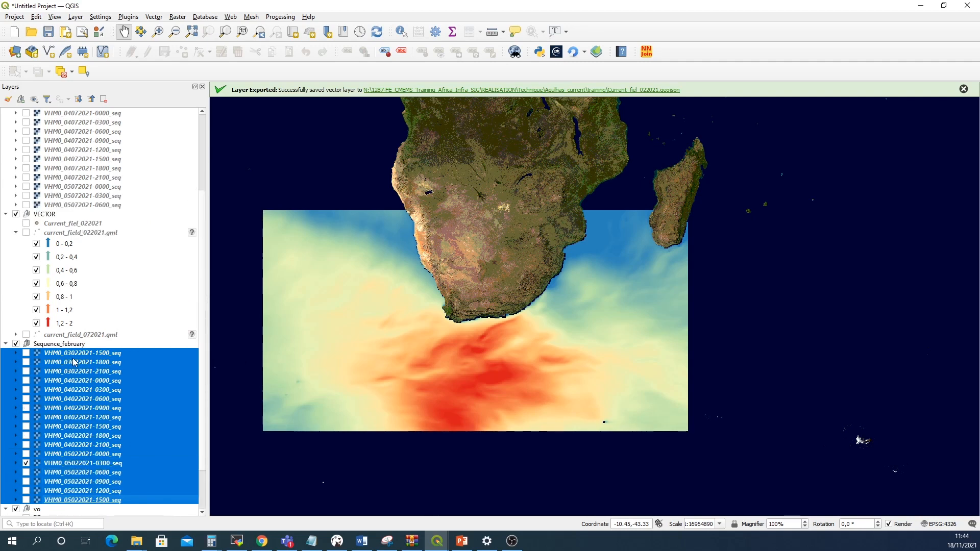
{"action": "left_click", "coordinate": [59, 465]}
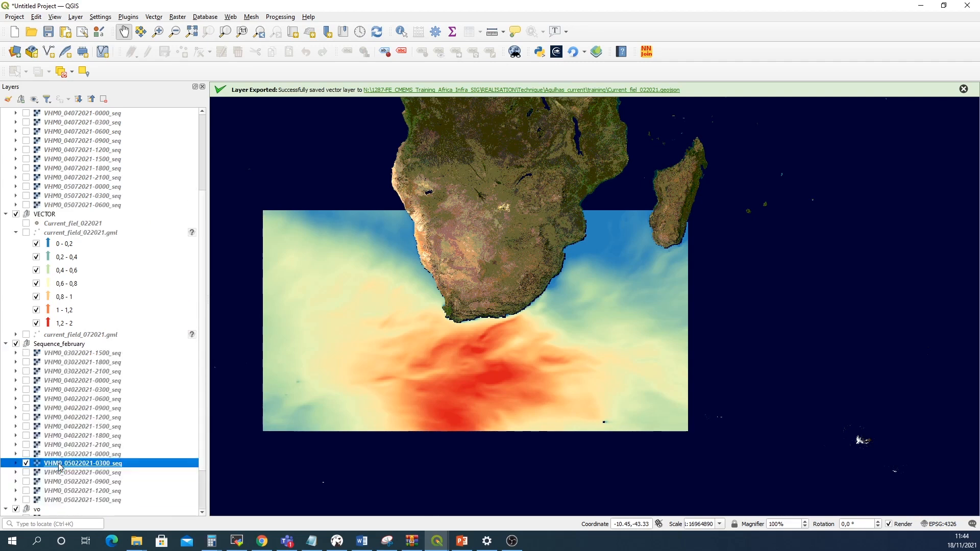
{"action": "scroll", "coordinate": [69, 461], "scroll_direction": "down", "scroll_amount": 1}
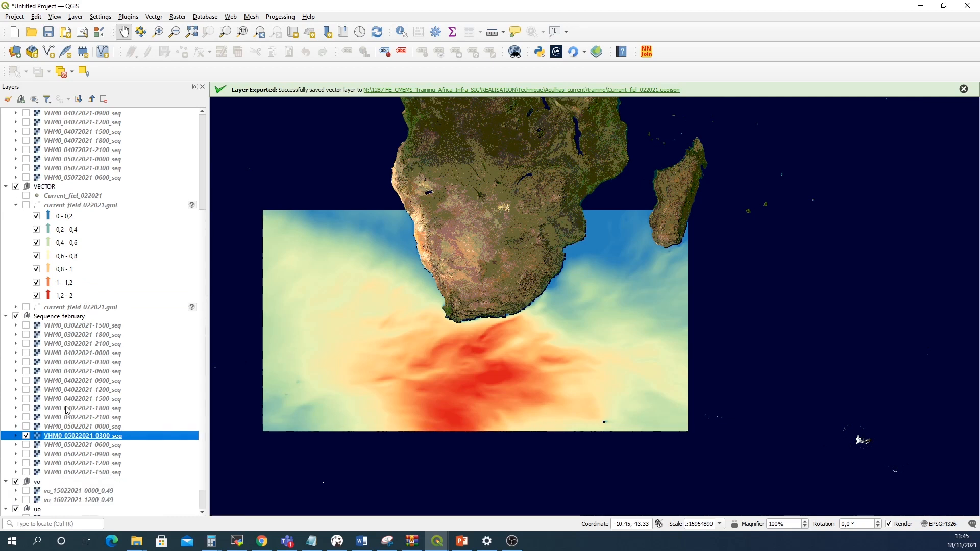
{"action": "scroll", "coordinate": [69, 408], "scroll_direction": "up", "scroll_amount": 1}
{"action": "scroll", "coordinate": [70, 408], "scroll_direction": "up", "scroll_amount": 1}
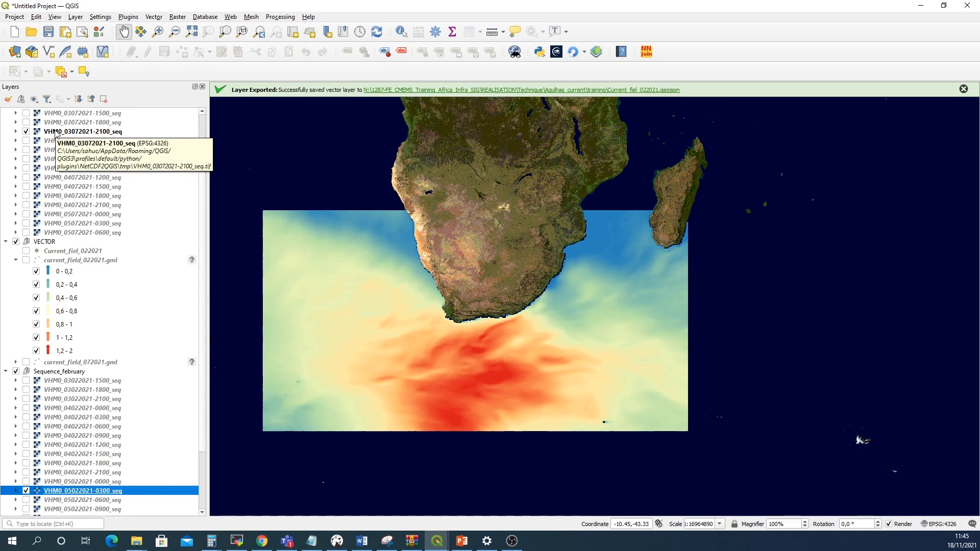
{"action": "left_click", "coordinate": [26, 132]}
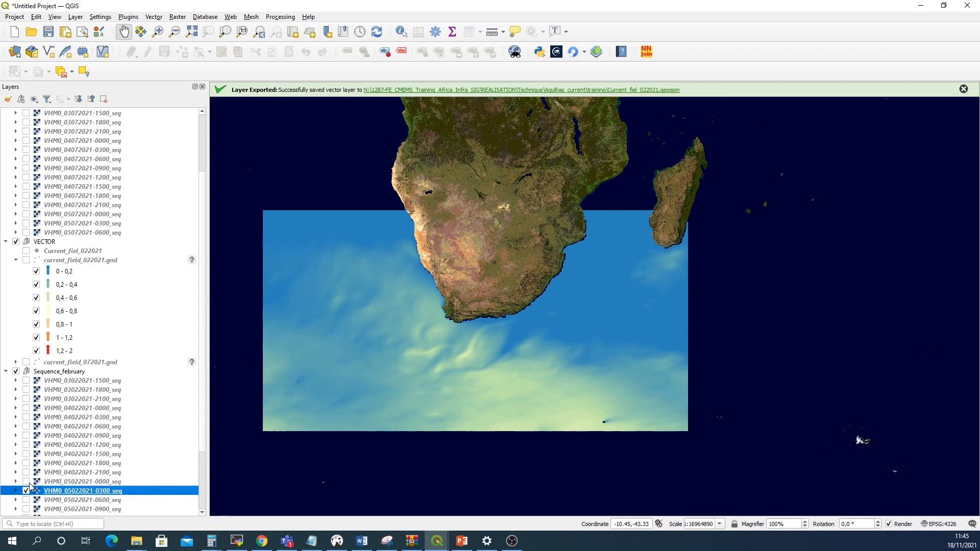
{"action": "left_click", "coordinate": [26, 481]}
{"action": "left_click", "coordinate": [27, 472]}
{"action": "left_click", "coordinate": [27, 463]}
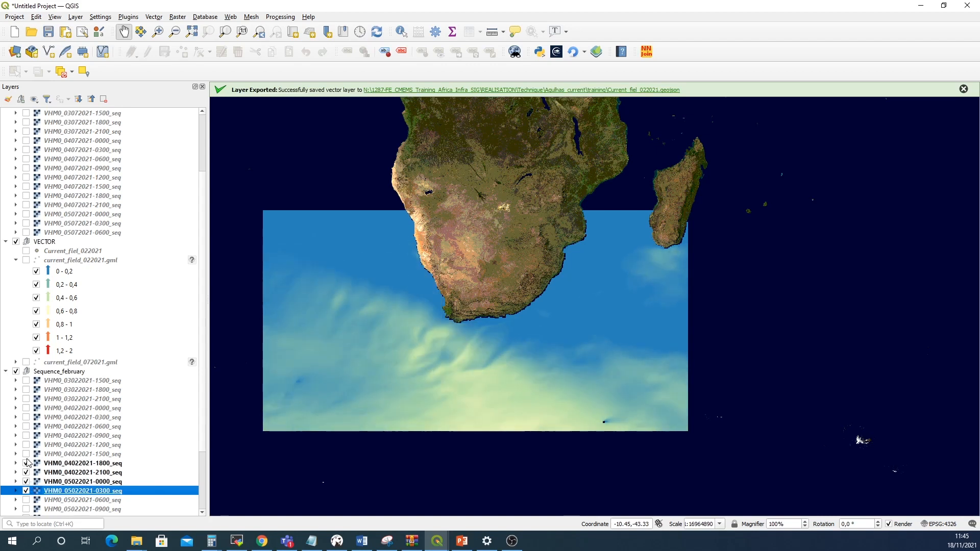
{"action": "left_click", "coordinate": [27, 453]}
{"action": "left_click", "coordinate": [26, 445]}
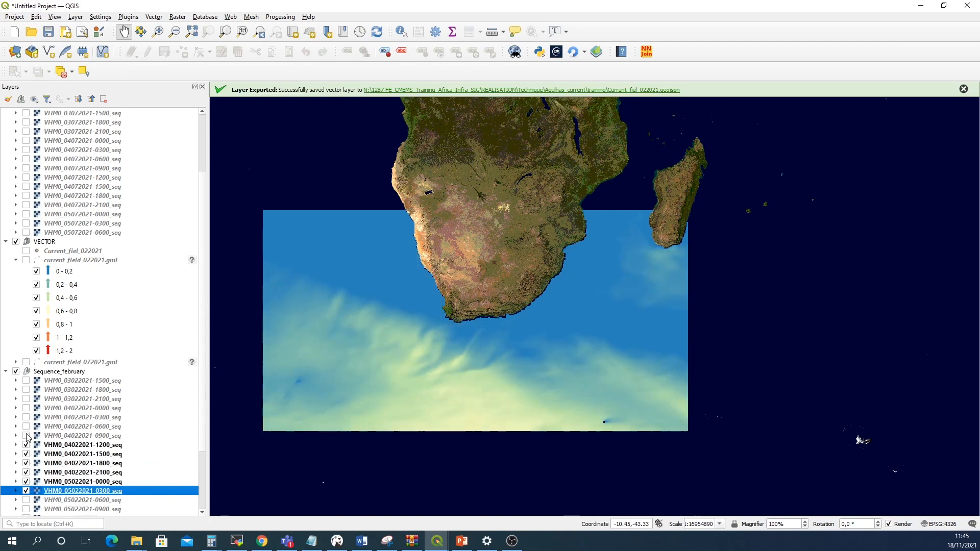
{"action": "left_click", "coordinate": [27, 435]}
{"action": "left_click", "coordinate": [27, 427]}
{"action": "left_click", "coordinate": [26, 417]}
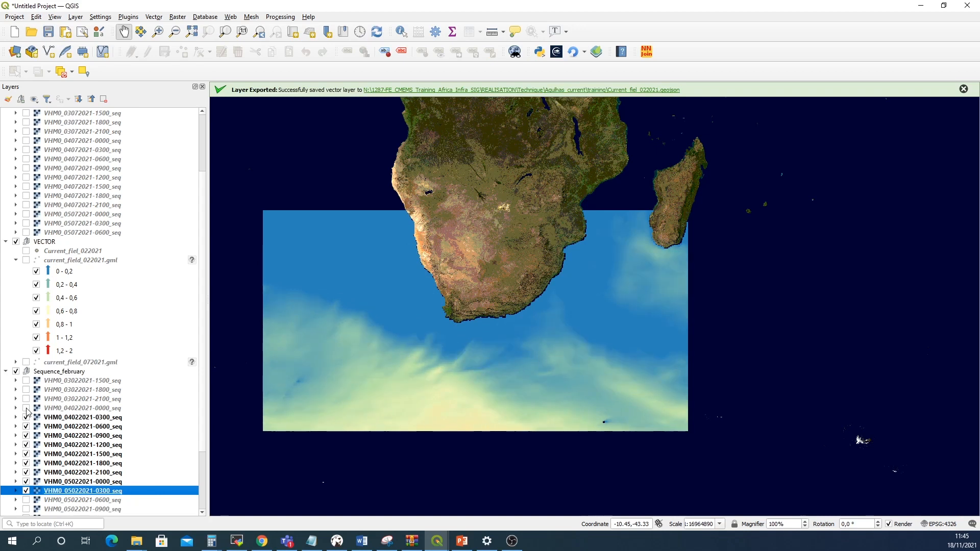
{"action": "left_click", "coordinate": [26, 407]}
{"action": "left_click", "coordinate": [27, 399]}
{"action": "left_click", "coordinate": [27, 389]}
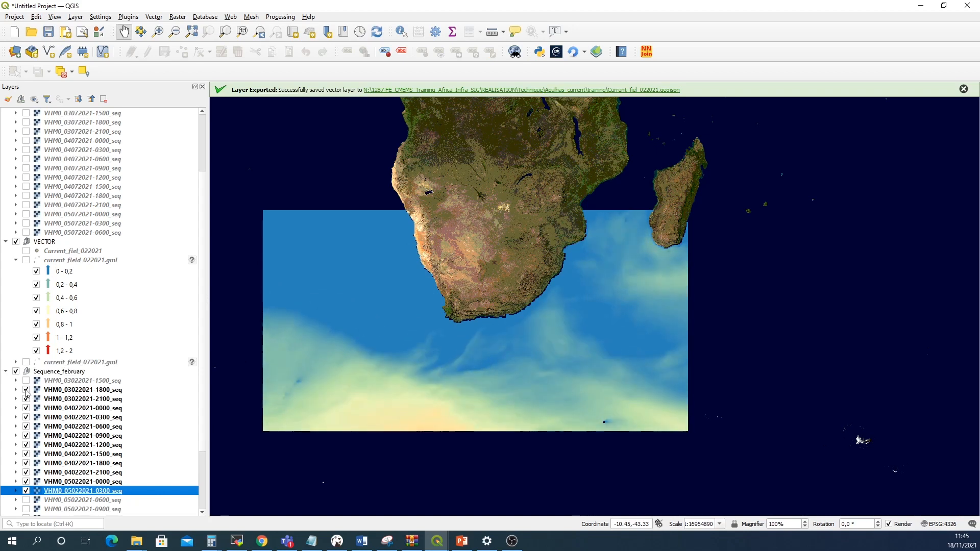
{"action": "left_click", "coordinate": [26, 380]}
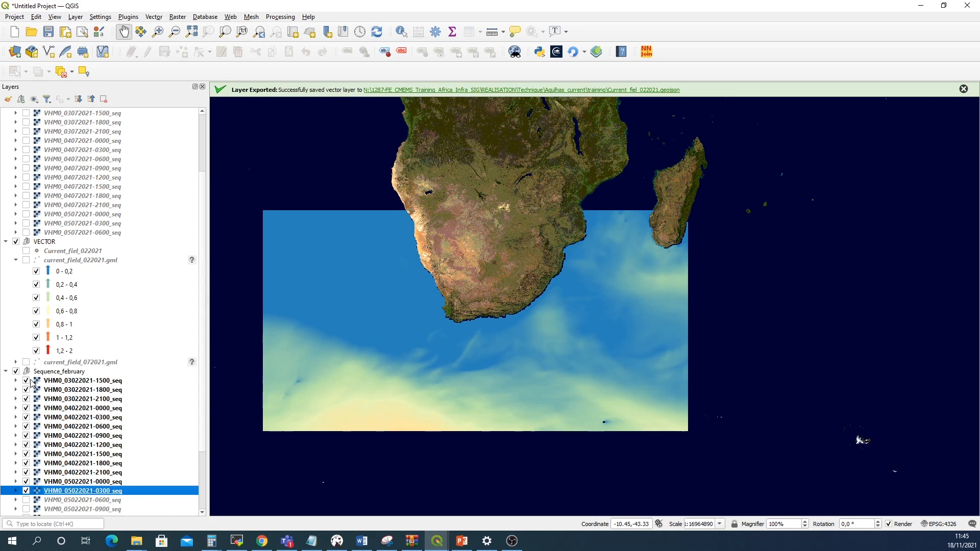
{"action": "left_click", "coordinate": [26, 381]}
{"action": "left_click", "coordinate": [26, 390]}
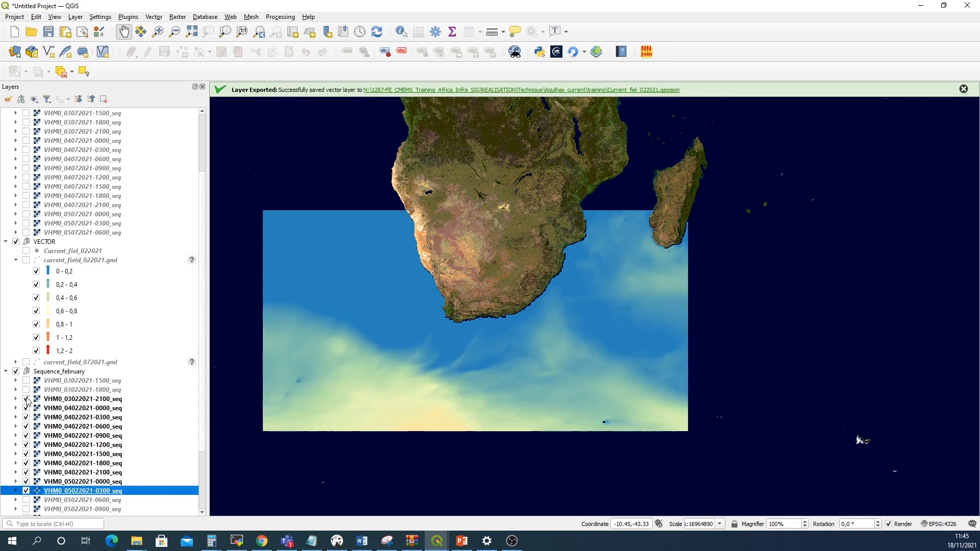
{"action": "left_click", "coordinate": [26, 399]}
{"action": "left_click", "coordinate": [27, 408]}
{"action": "left_click", "coordinate": [26, 417]}
{"action": "left_click", "coordinate": [26, 426]}
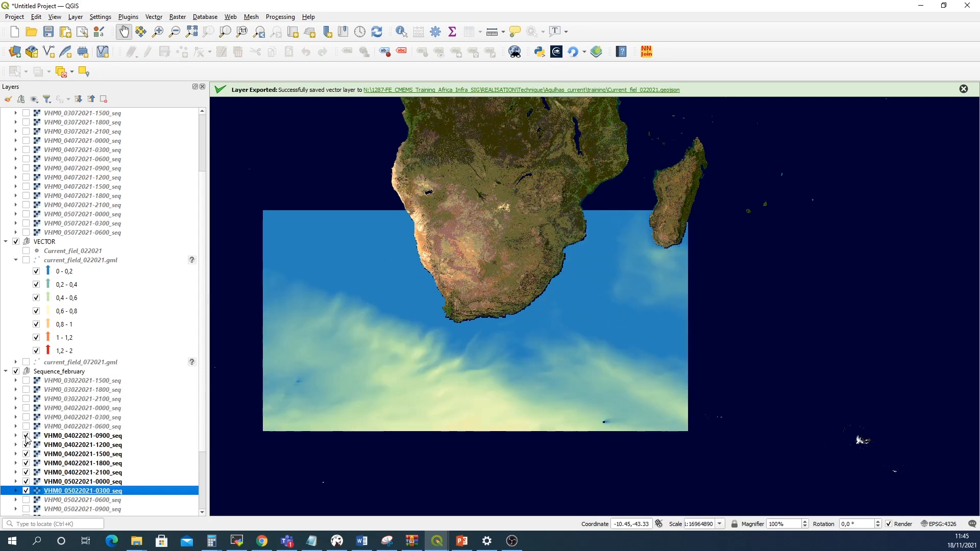
{"action": "left_click", "coordinate": [26, 435]}
{"action": "left_click", "coordinate": [26, 445]}
{"action": "scroll", "coordinate": [23, 200], "scroll_direction": "up", "scroll_amount": 1}
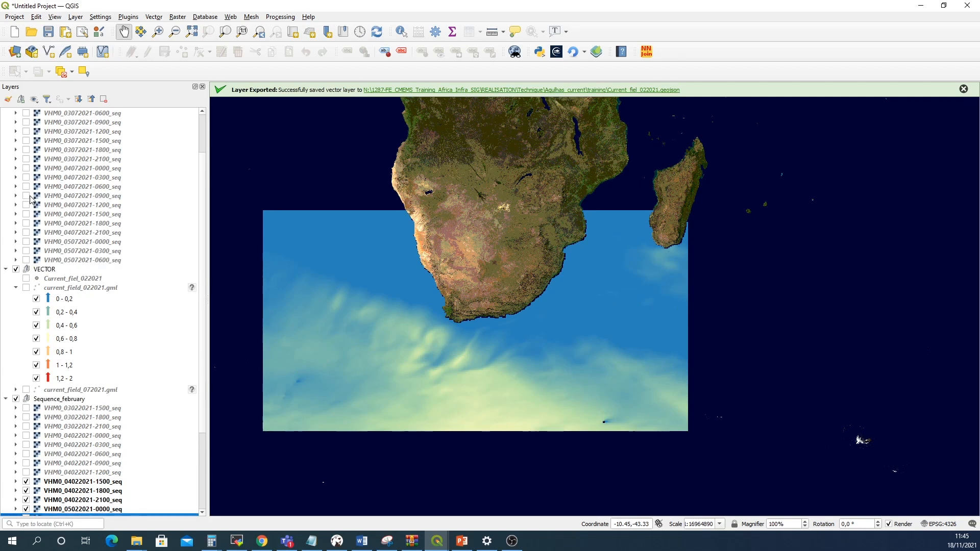
{"action": "scroll", "coordinate": [29, 200], "scroll_direction": "up", "scroll_amount": 2}
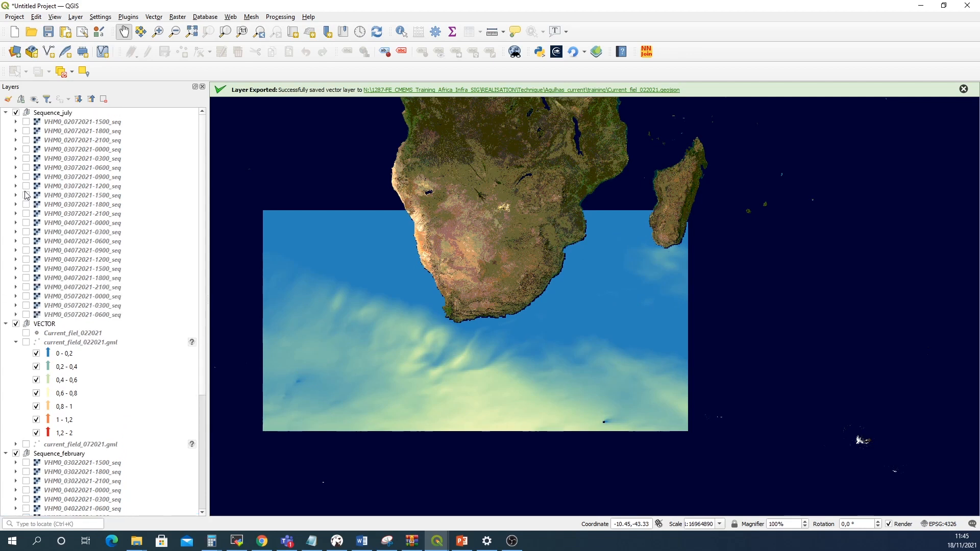
{"action": "left_click", "coordinate": [26, 195]}
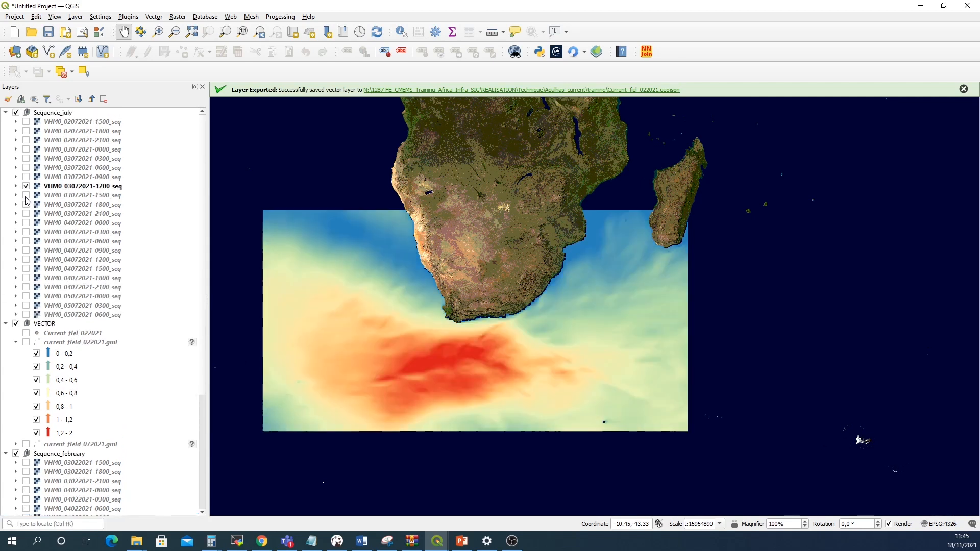
{"action": "left_click", "coordinate": [26, 177]}
{"action": "left_click", "coordinate": [26, 167]}
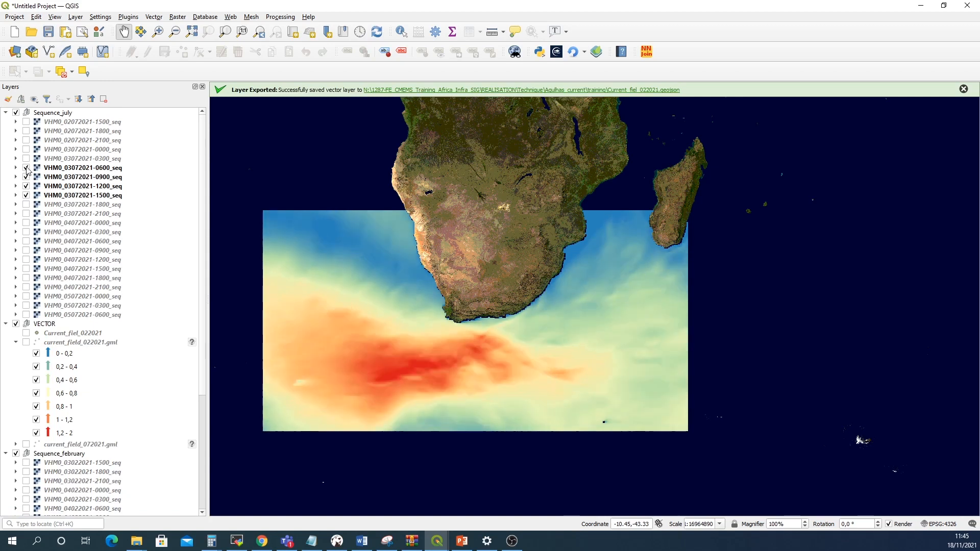
{"action": "left_click", "coordinate": [27, 158]}
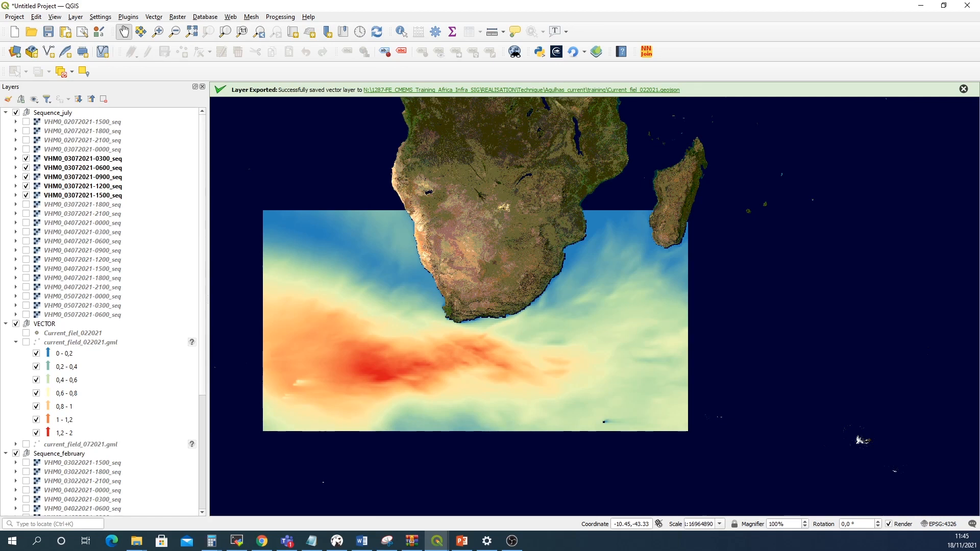
{"action": "left_click", "coordinate": [26, 159]}
{"action": "left_click", "coordinate": [26, 169]}
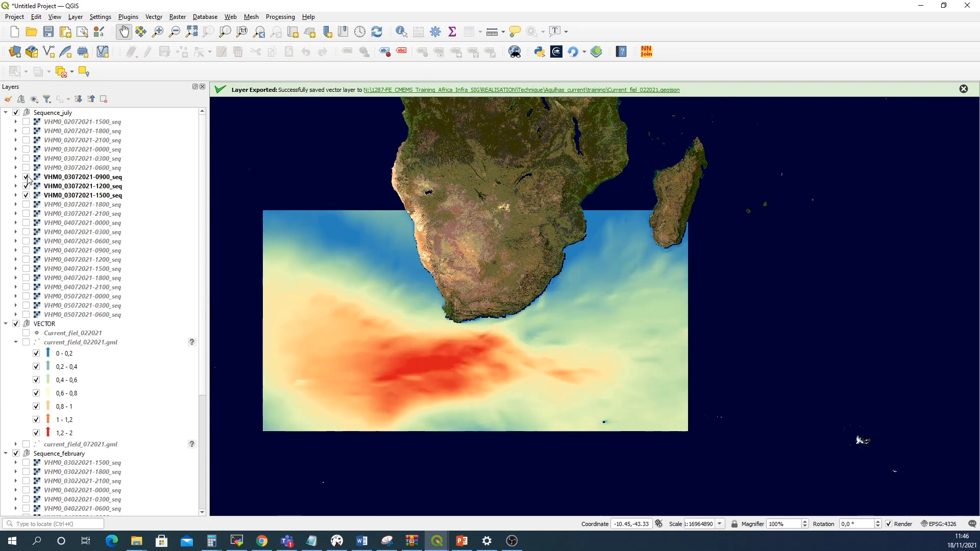
{"action": "left_click", "coordinate": [26, 178]}
{"action": "left_click", "coordinate": [26, 186]}
{"action": "left_click", "coordinate": [26, 196]}
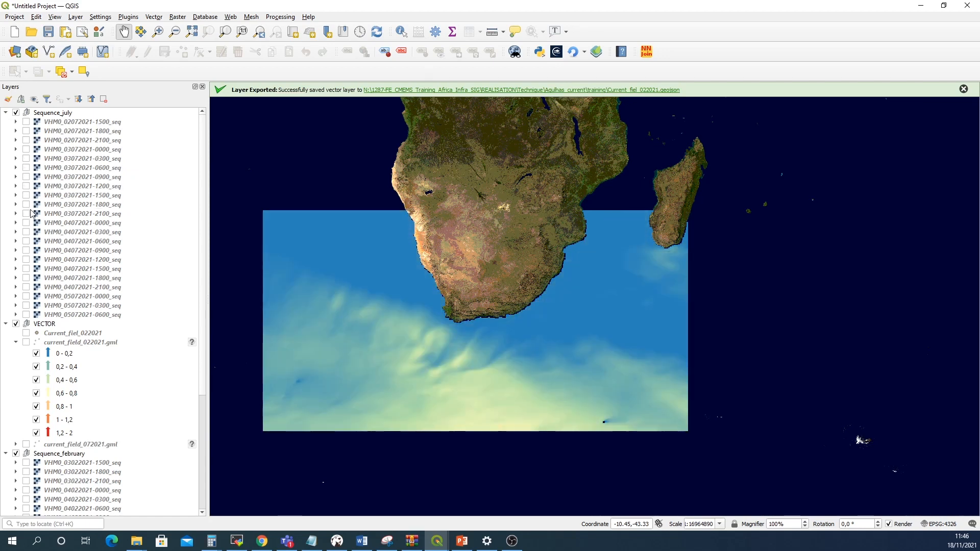
{"action": "left_click", "coordinate": [26, 214]}
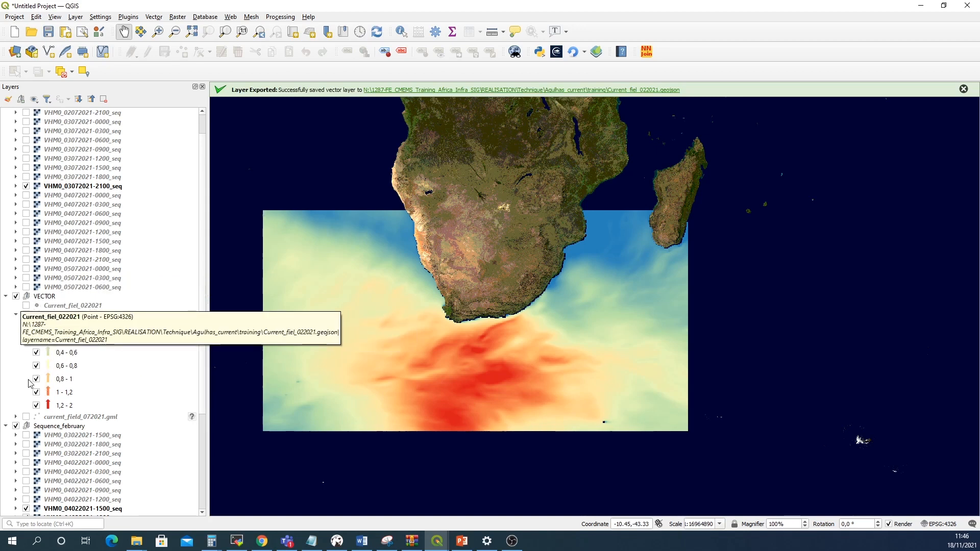
Switch on the current_field_072021.gml layer and move the VECTOR group to the top of the layer list
{"action": "left_click", "coordinate": [27, 417]}
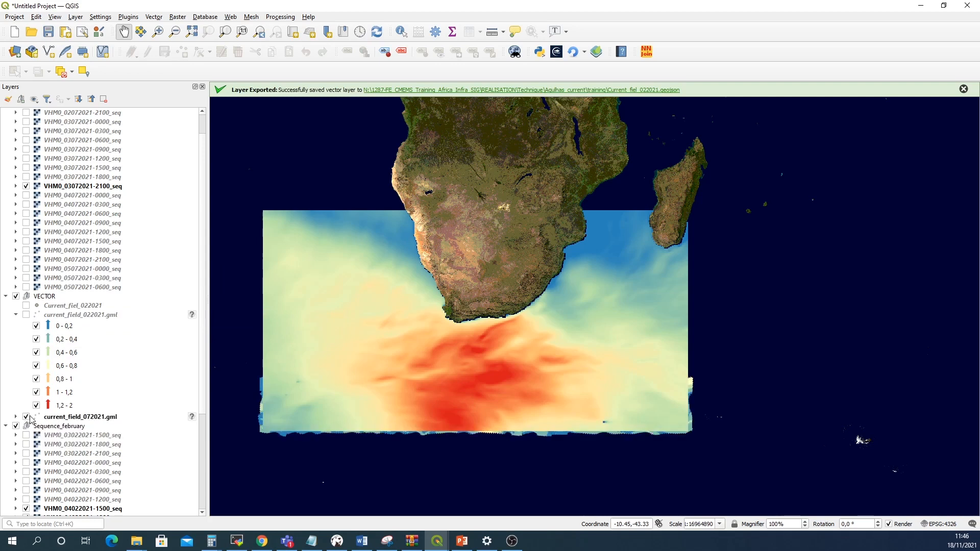
{"action": "scroll", "coordinate": [62, 312], "scroll_direction": "up", "scroll_amount": 1}
{"action": "left_click", "coordinate": [48, 325]}
{"action": "left_click_drag", "start_coordinate": [49, 328], "coordinate": [53, 113]}
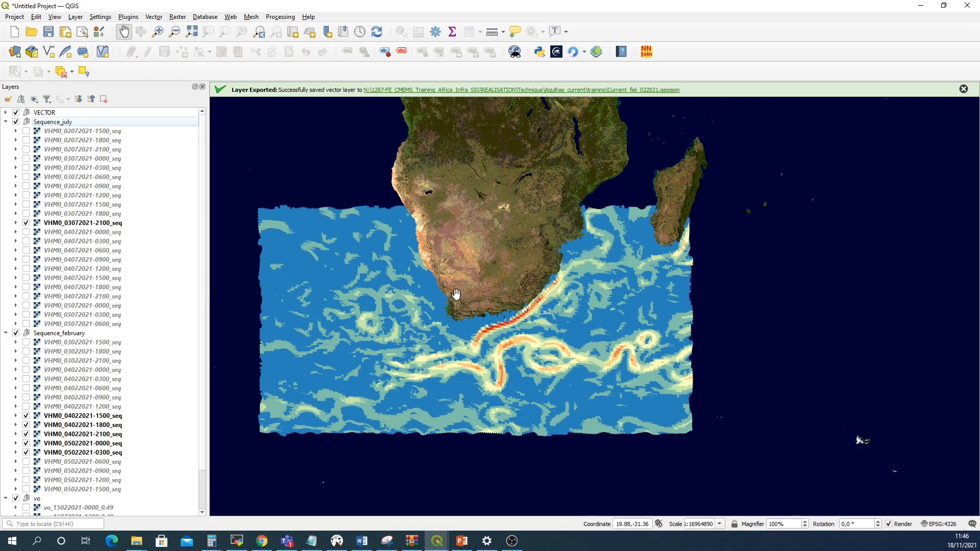
Zoom into the Agulhas current south of Africa and toggle the VECTOR group off and on to compare currents with wave heights
{"action": "scroll", "coordinate": [499, 298], "scroll_direction": "up", "scroll_amount": 1}
{"action": "scroll", "coordinate": [497, 298], "scroll_direction": "up", "scroll_amount": 1}
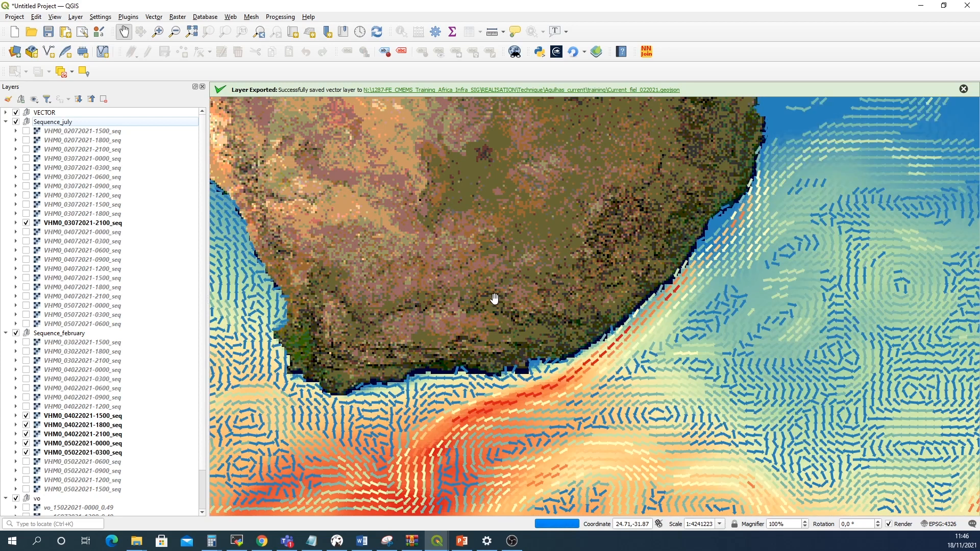
{"action": "left_click_drag", "start_coordinate": [468, 316], "coordinate": [612, 247]}
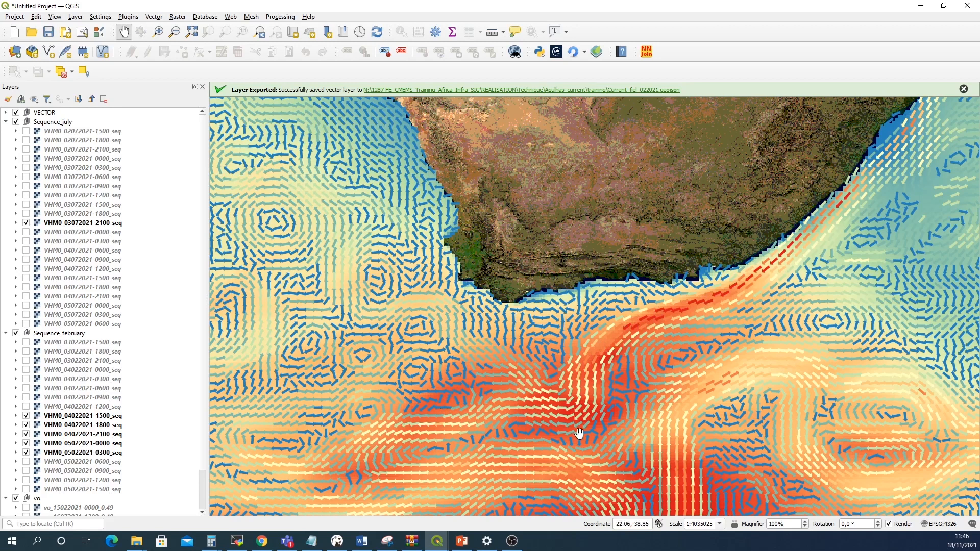
{"action": "left_click", "coordinate": [15, 112]}
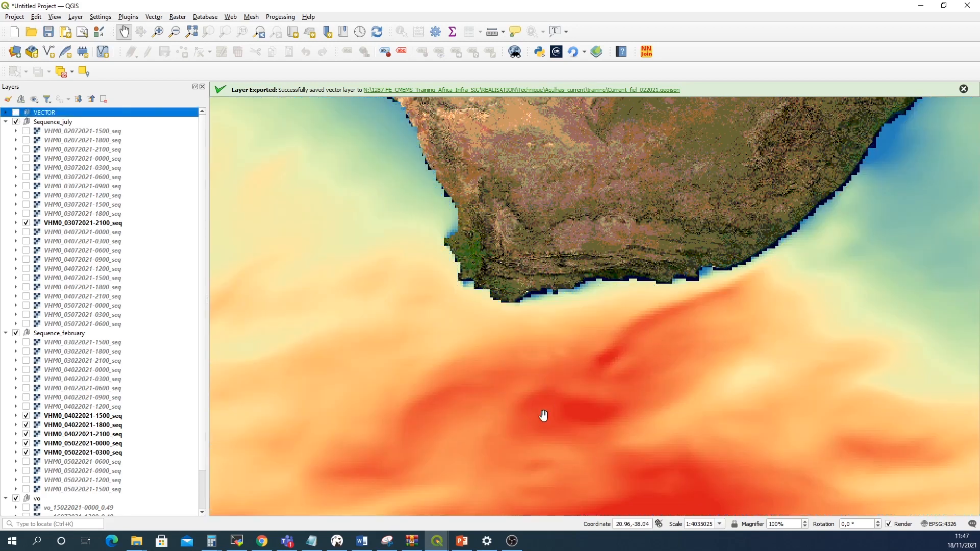
{"action": "scroll", "coordinate": [610, 425], "scroll_direction": "down", "scroll_amount": 2}
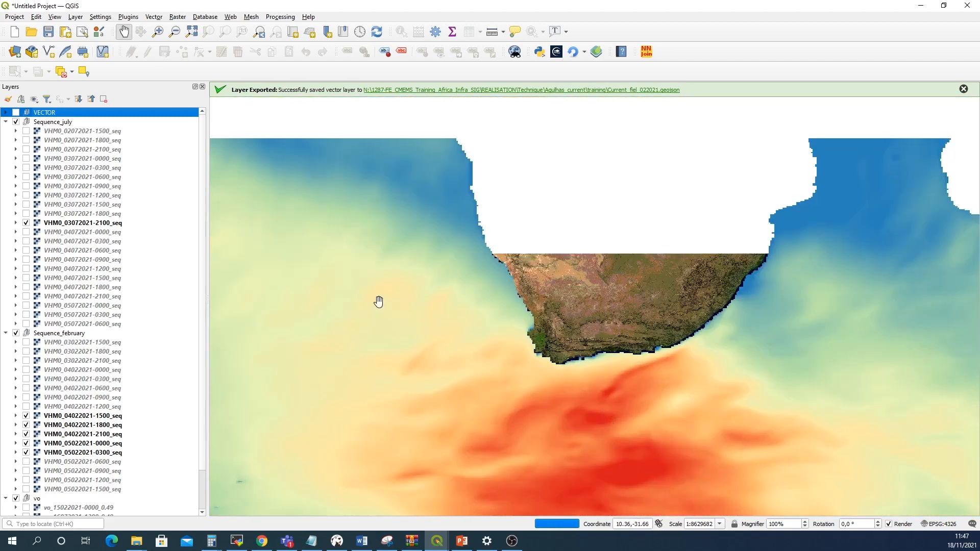
{"action": "left_click", "coordinate": [16, 113]}
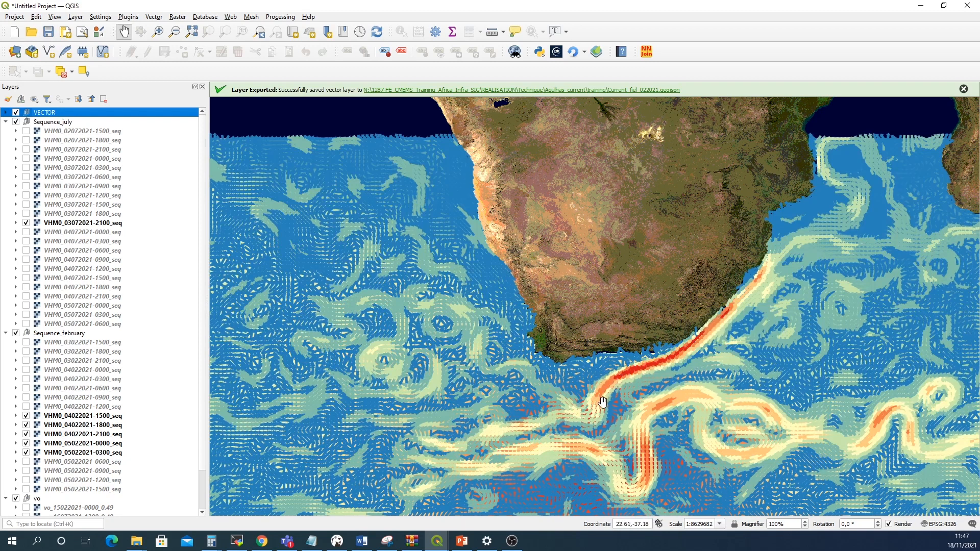
{"action": "scroll", "coordinate": [642, 415], "scroll_direction": "up", "scroll_amount": 1}
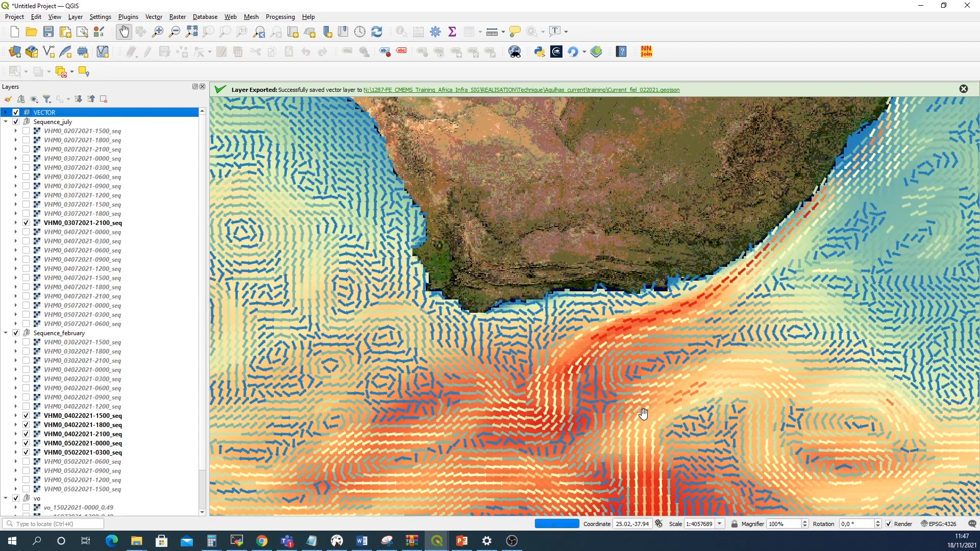
Pan the map over the Agulhas current and toggle the VECTOR group off and on again to compare currents with wave heights
{"action": "left_click_drag", "start_coordinate": [642, 414], "coordinate": [641, 341]}
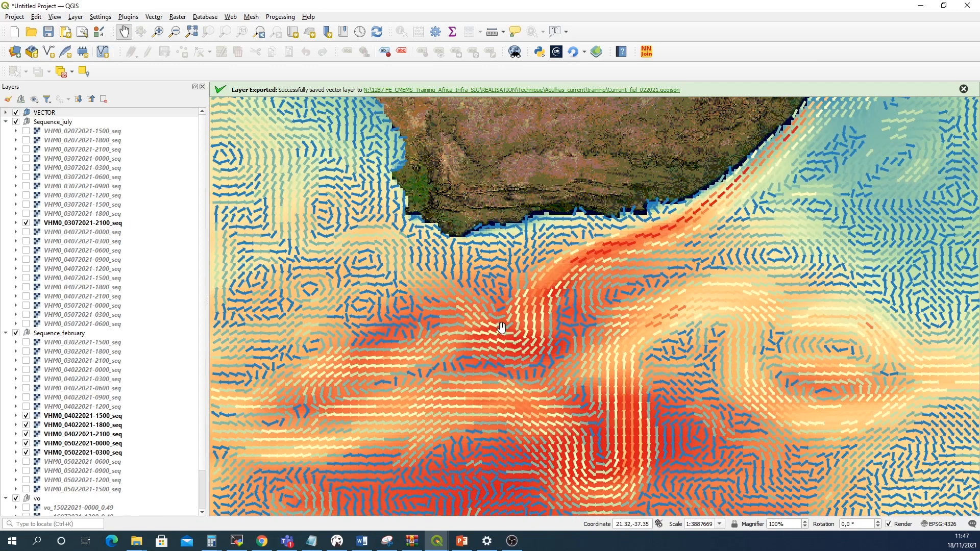
{"action": "left_click", "coordinate": [17, 113]}
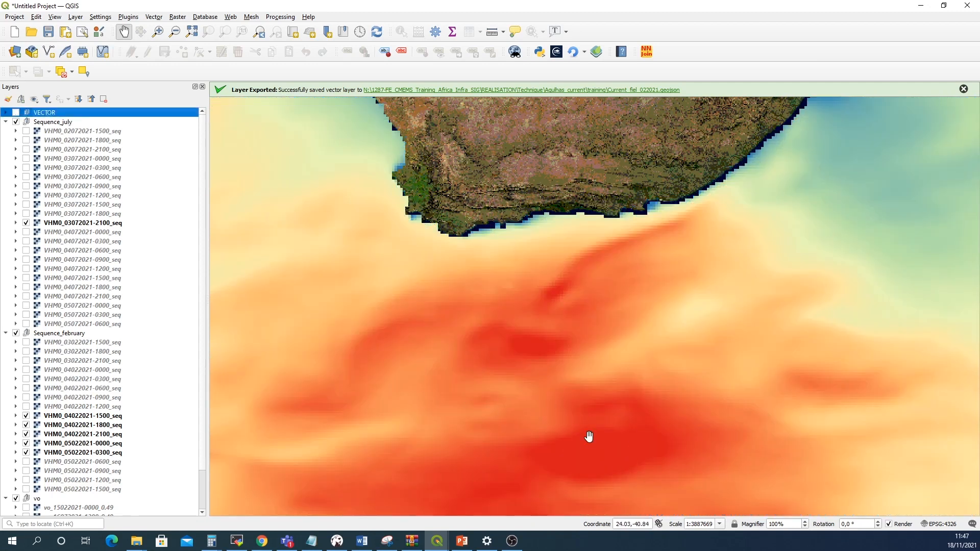
{"action": "left_click", "coordinate": [17, 113]}
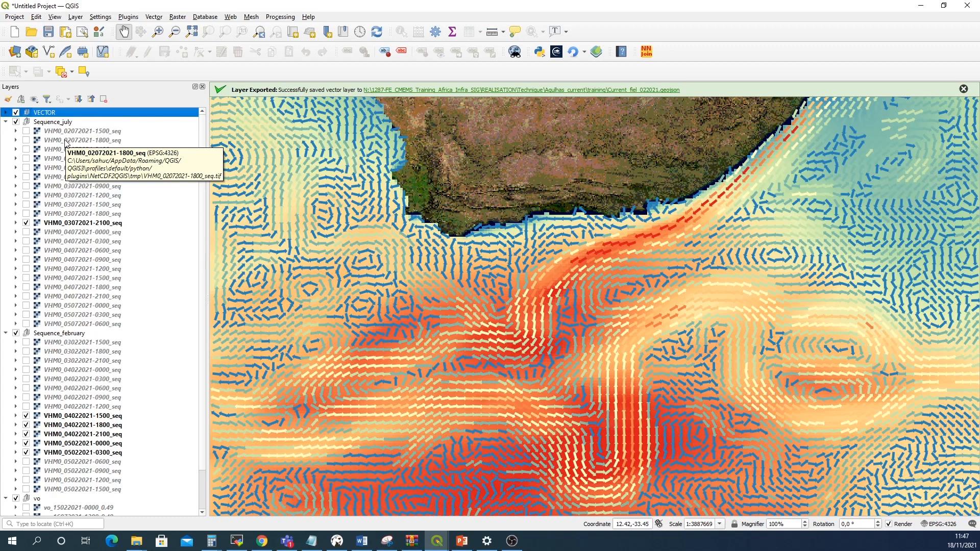
{"action": "left_click", "coordinate": [16, 112]}
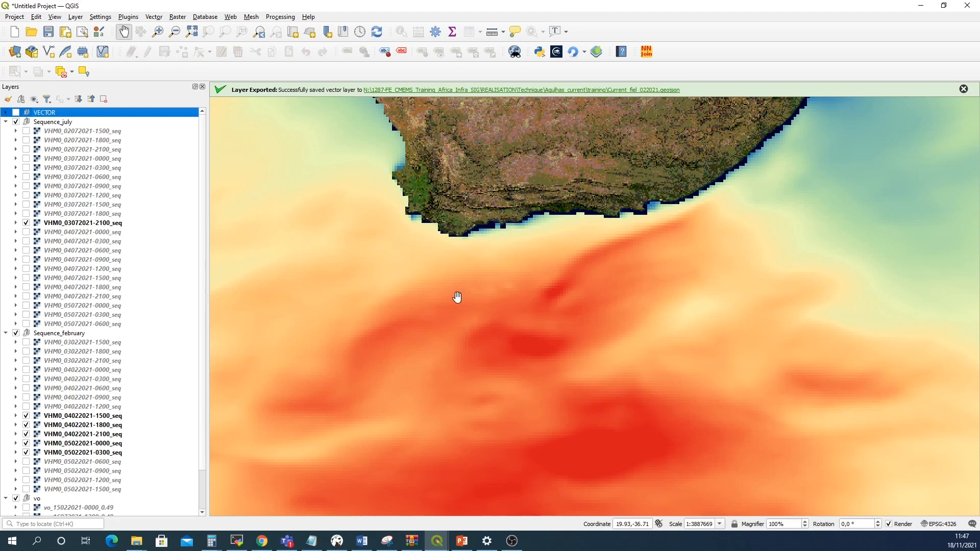
{"action": "left_click", "coordinate": [16, 113]}
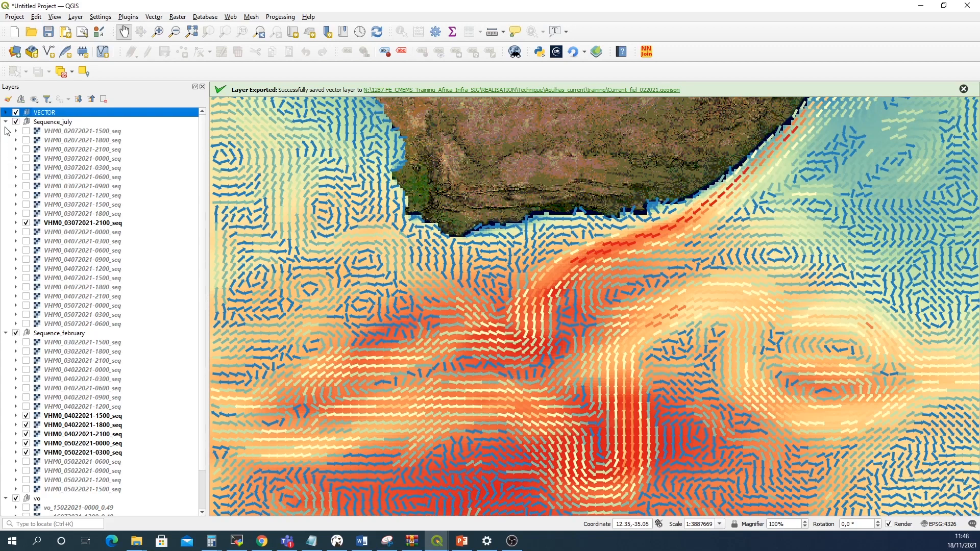
Collapse the Sequence_july group and switch off the Sequence_february group
{"action": "left_click", "coordinate": [5, 121]}
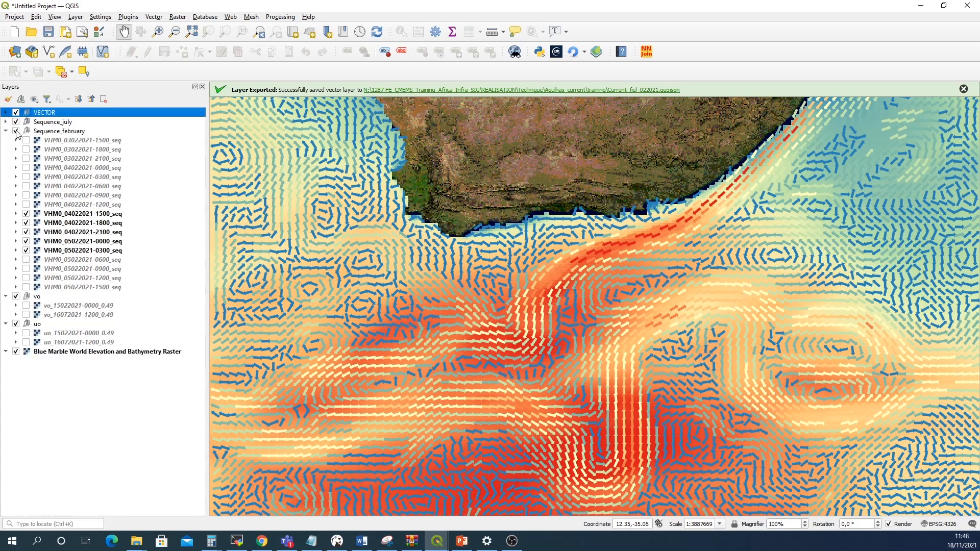
{"action": "left_click", "coordinate": [16, 131]}
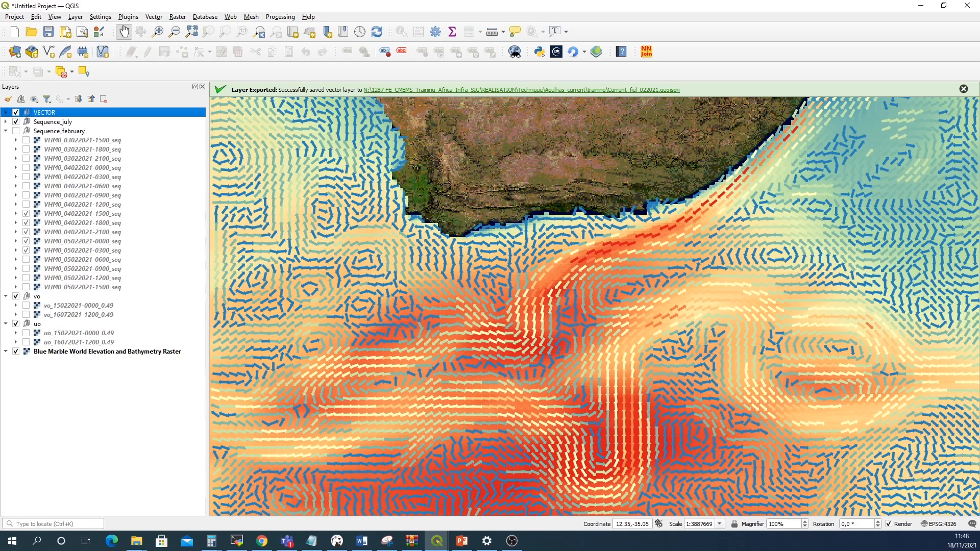
Switch to Microsoft Word
{"action": "key", "text": "alt+Tab"}
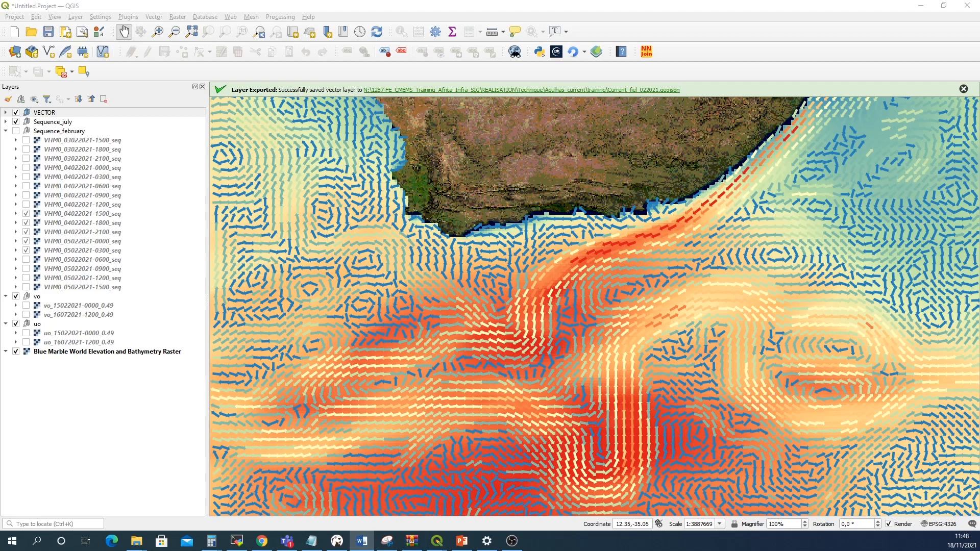
Add the WPI.shp shapefile from Agulhas_current/external_data/WPI_Shapefile to the project as a vector layer
{"action": "left_click", "coordinate": [152, 19]}
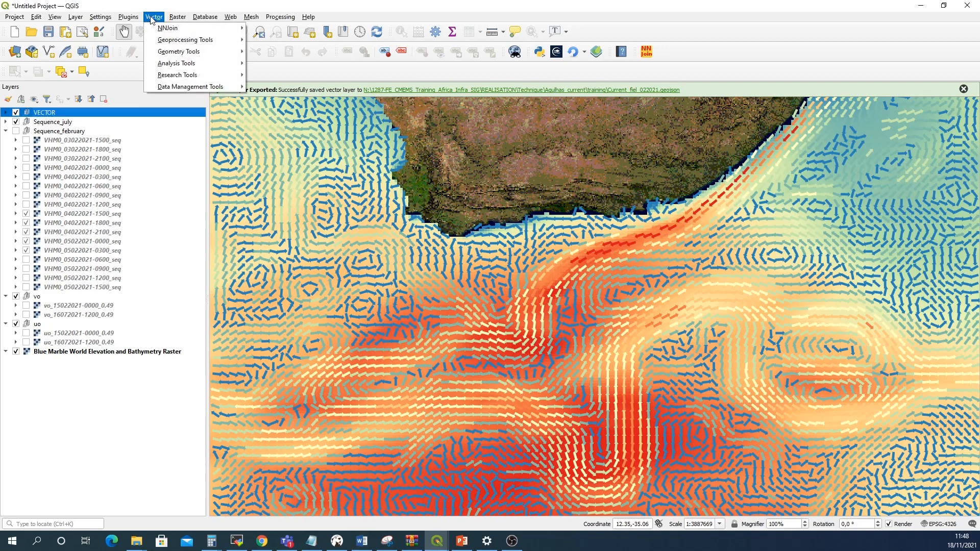
{"action": "mouse_move", "coordinate": [125, 55]}
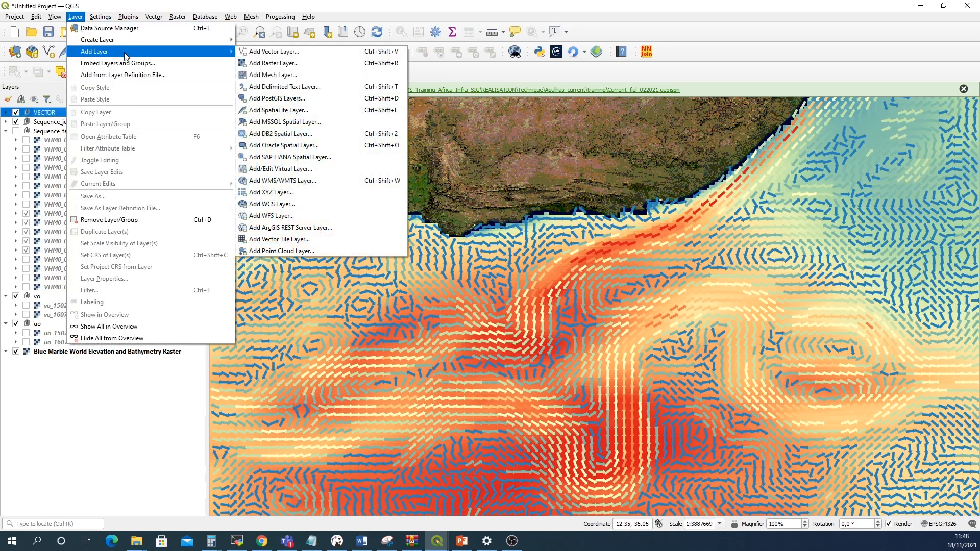
{"action": "left_click", "coordinate": [264, 51]}
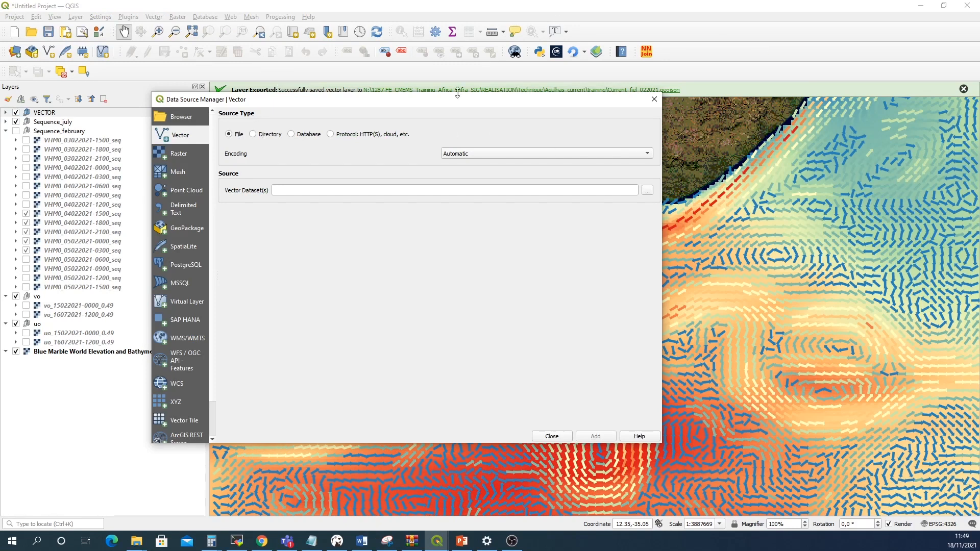
{"action": "left_click", "coordinate": [648, 189]}
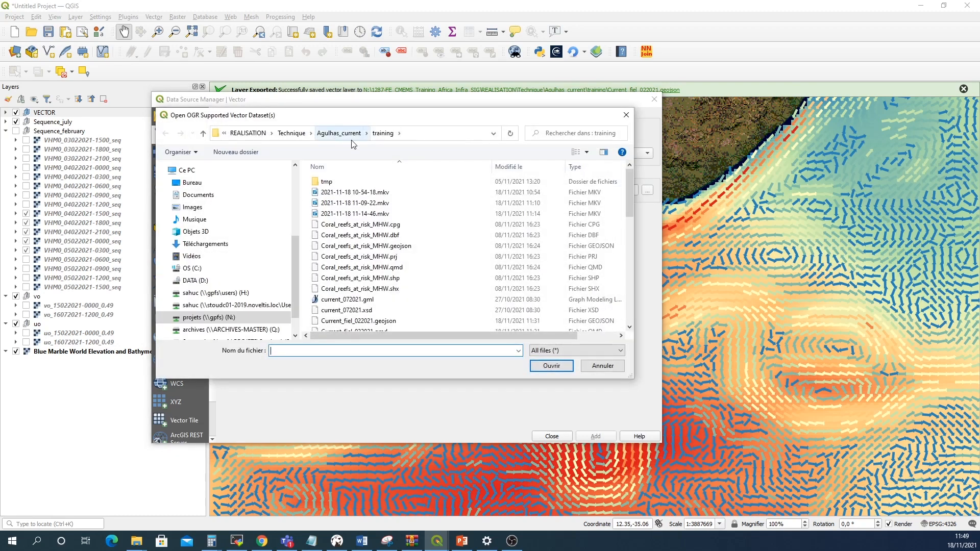
{"action": "left_click", "coordinate": [338, 134]}
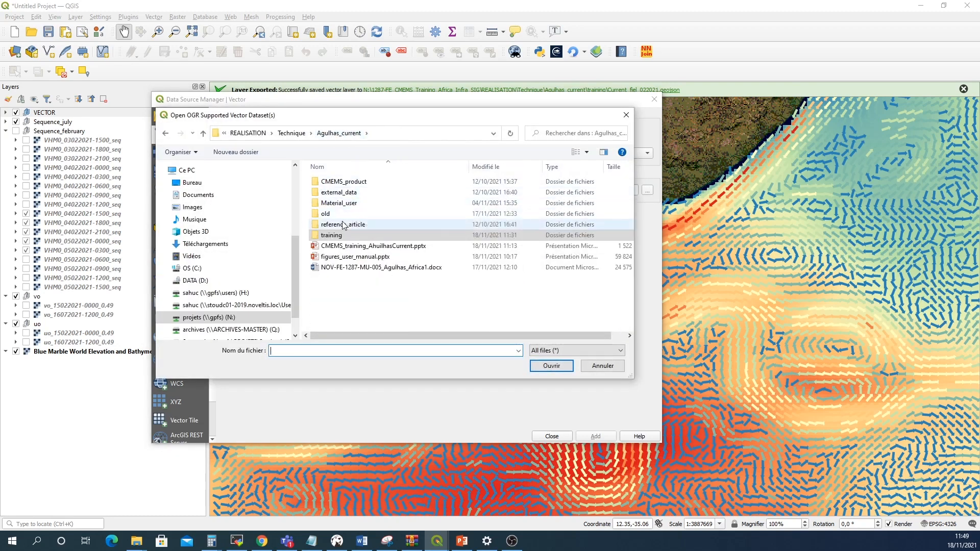
{"action": "double_click", "coordinate": [341, 193]}
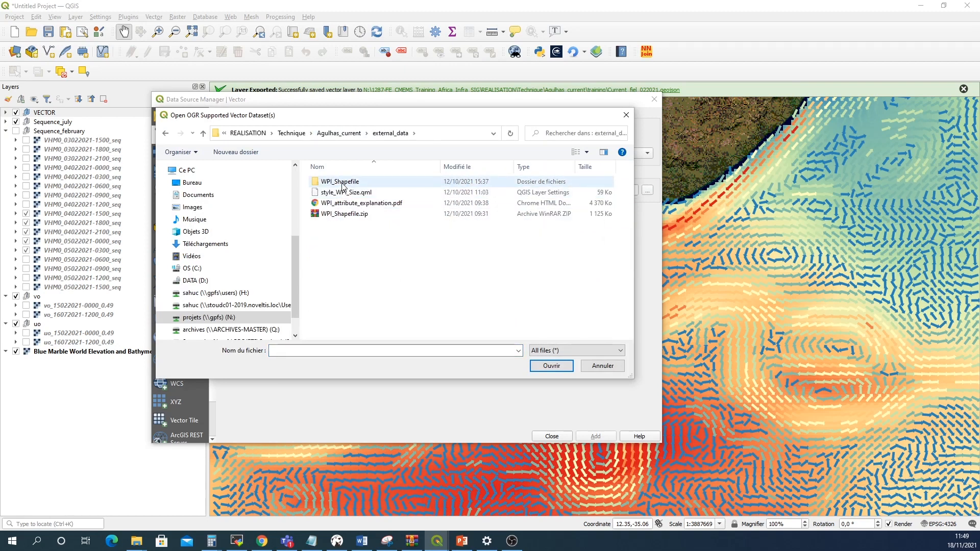
{"action": "double_click", "coordinate": [341, 185]}
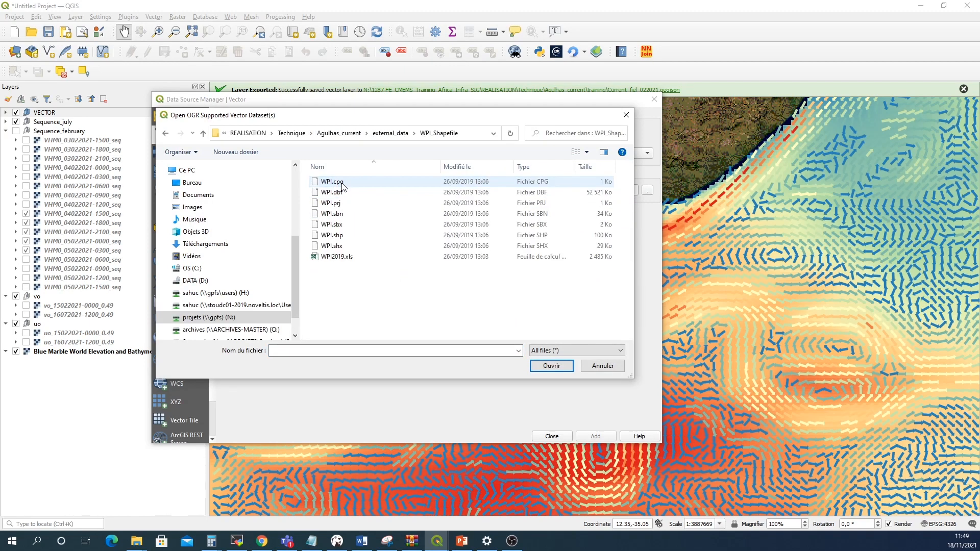
{"action": "left_click", "coordinate": [346, 240]}
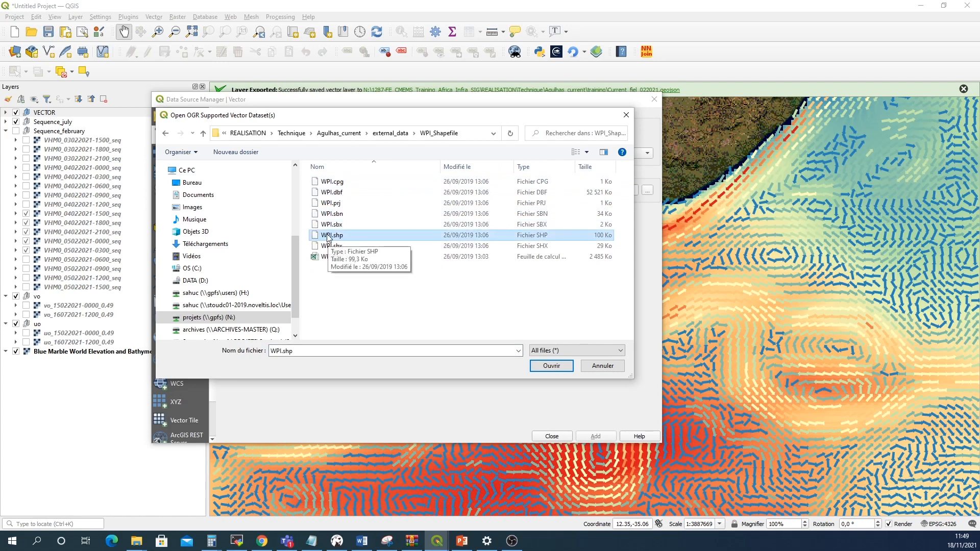
{"action": "left_click", "coordinate": [554, 371]}
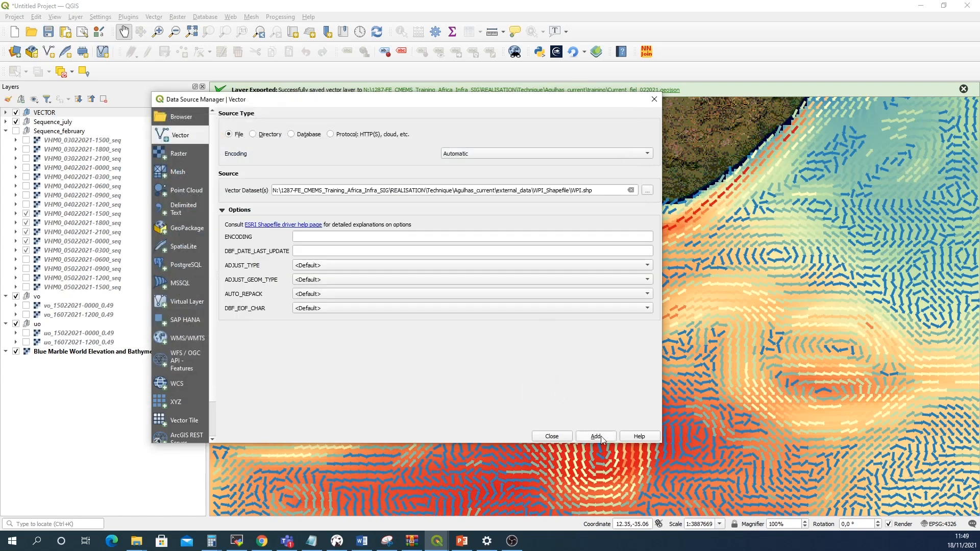
{"action": "left_click", "coordinate": [595, 437]}
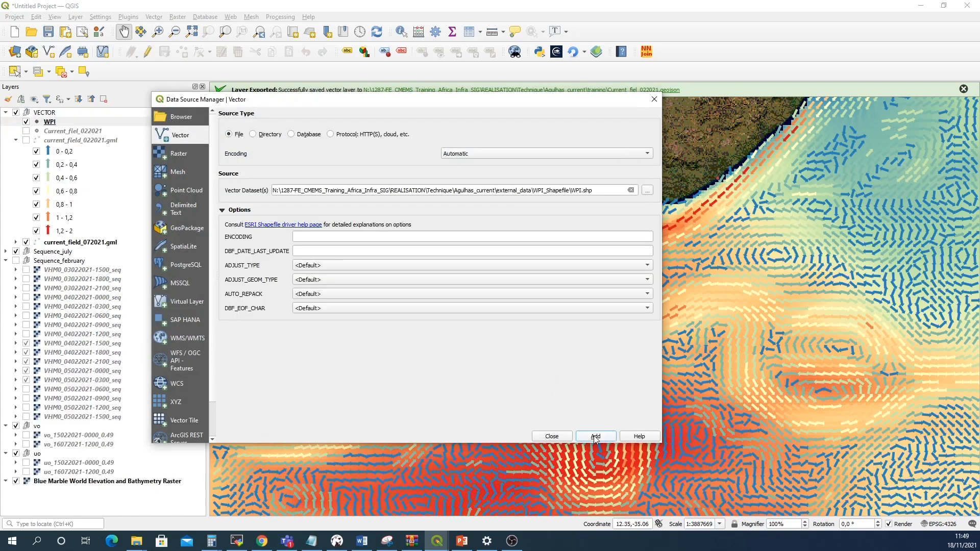
{"action": "left_click", "coordinate": [553, 437]}
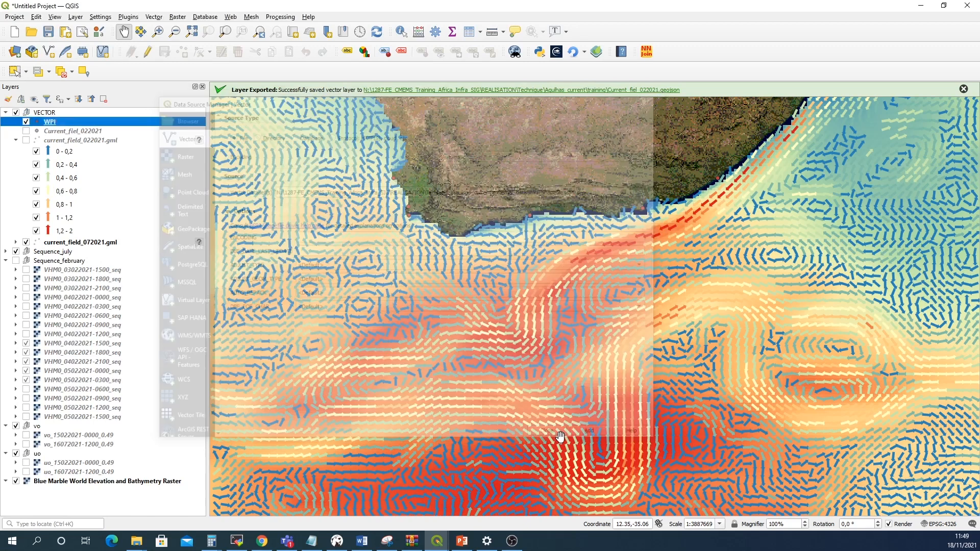
Move the WPI layer to the top of the layer list, above the VECTOR group
{"action": "left_click_drag", "start_coordinate": [48, 125], "coordinate": [47, 112]}
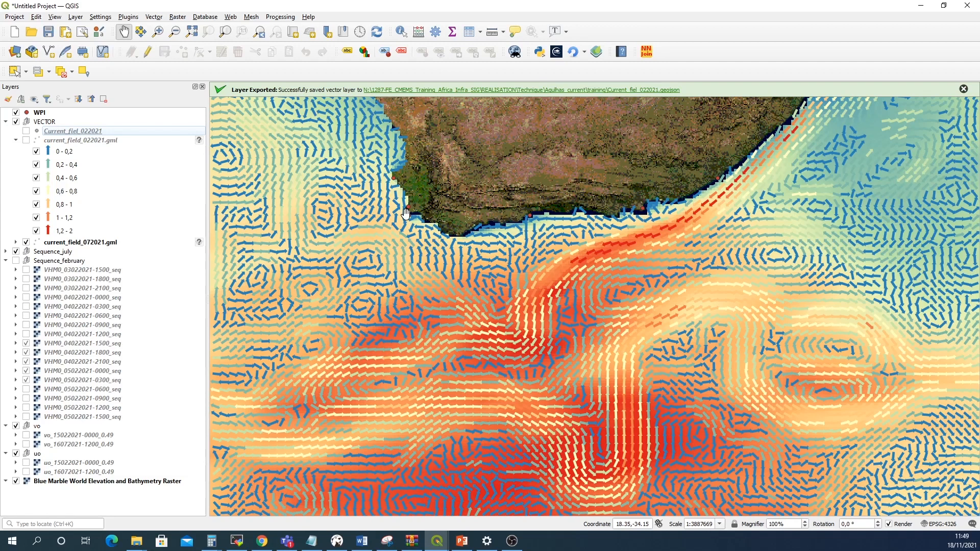
{"action": "left_click_drag", "start_coordinate": [564, 236], "coordinate": [574, 283]}
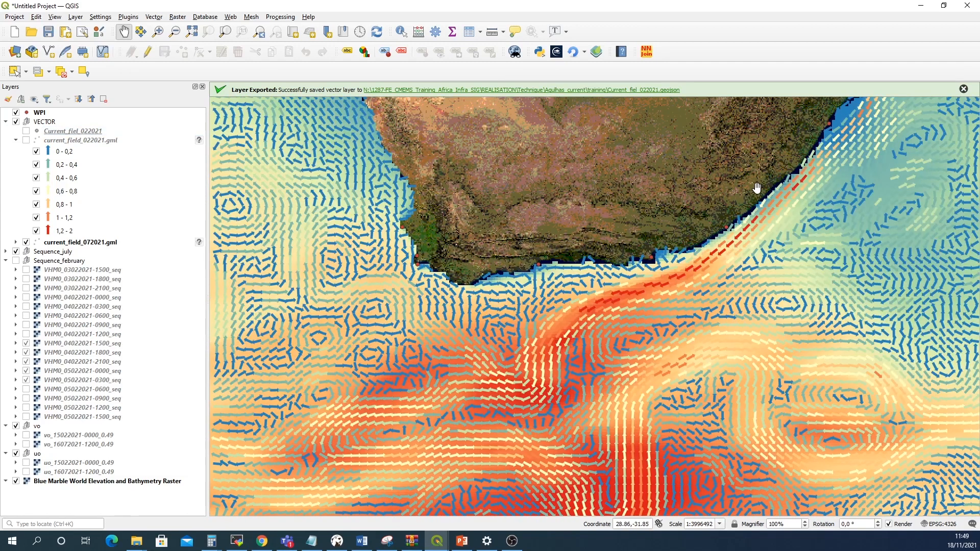
{"action": "scroll", "coordinate": [757, 188], "scroll_direction": "down", "scroll_amount": 2}
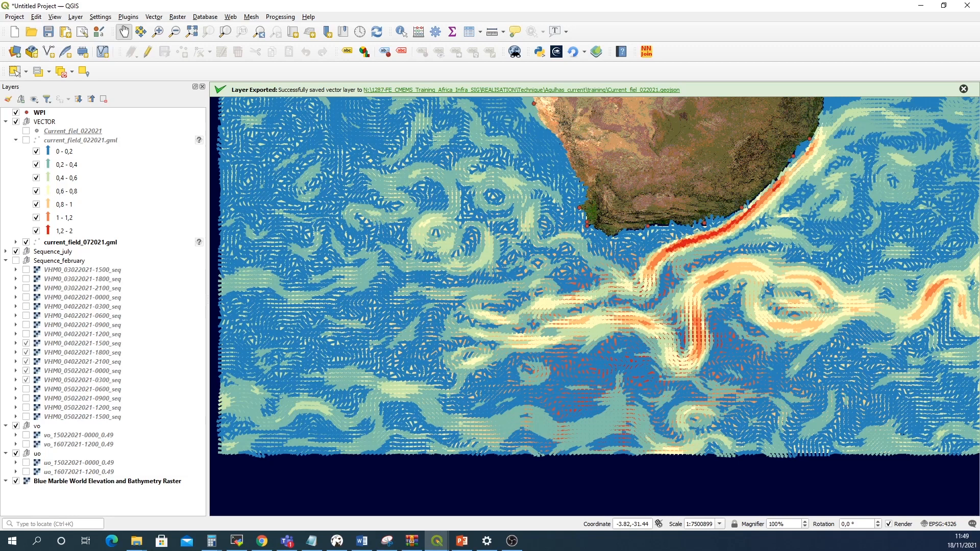
{"action": "key", "text": "alt+Tab"}
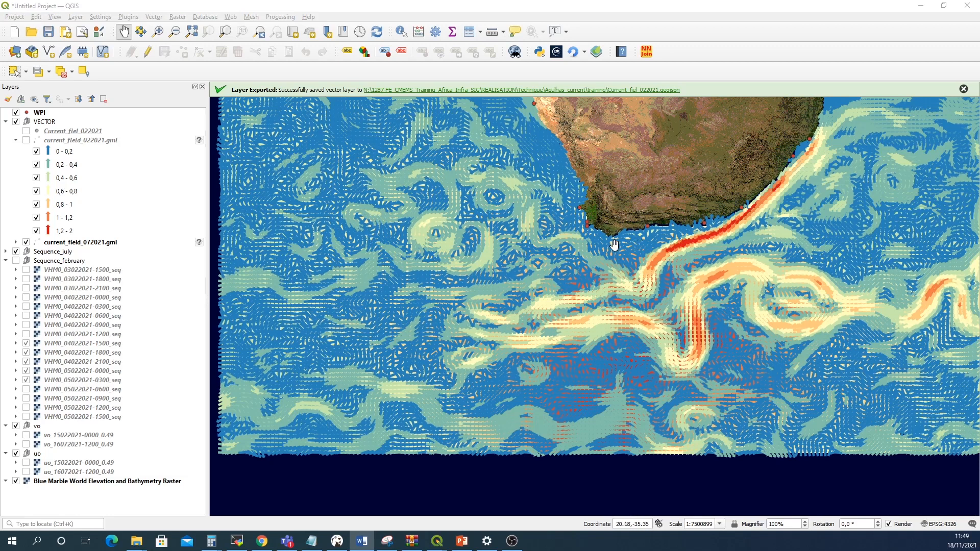
{"action": "scroll", "coordinate": [613, 245], "scroll_direction": "down", "scroll_amount": 2}
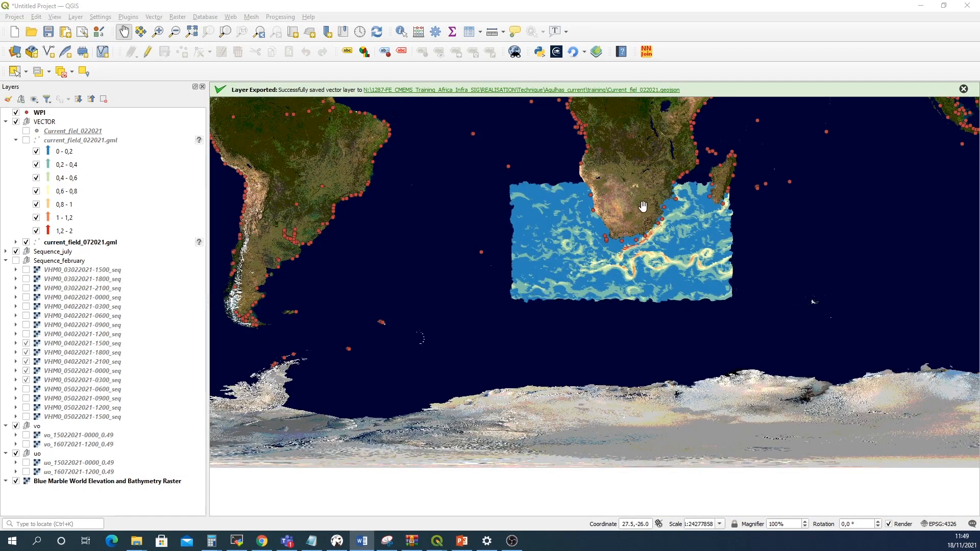
{"action": "scroll", "coordinate": [644, 213], "scroll_direction": "up", "scroll_amount": 1}
{"action": "scroll", "coordinate": [640, 220], "scroll_direction": "up", "scroll_amount": 2}
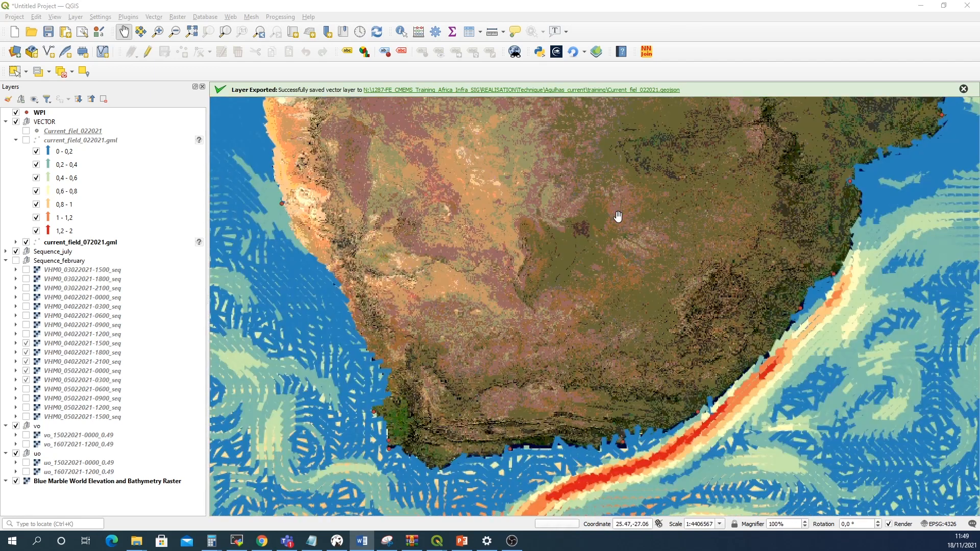
{"action": "left_click_drag", "start_coordinate": [597, 269], "coordinate": [614, 219]}
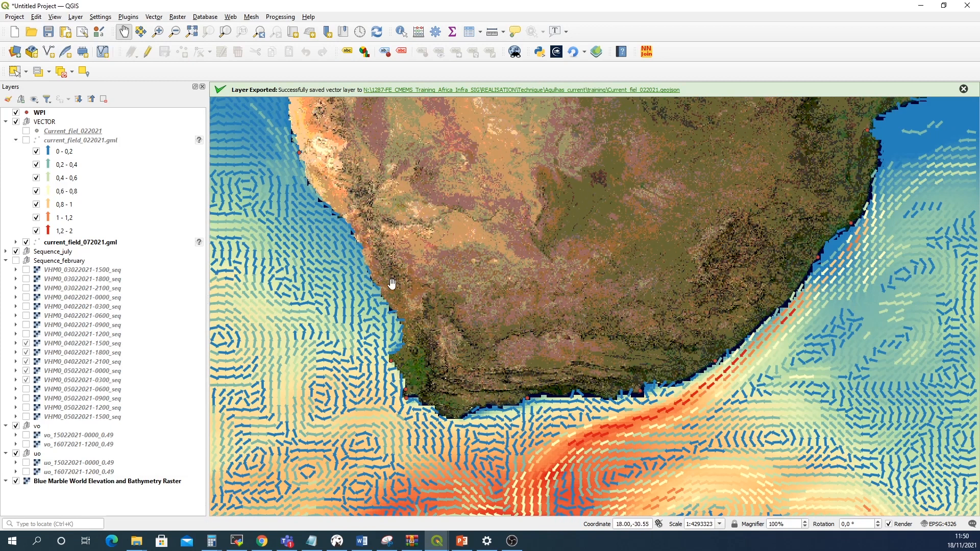
Test and apply the filter "COUNTRY"='ZA' on the WPI layer to keep only South African ports
{"action": "right_click", "coordinate": [43, 113]}
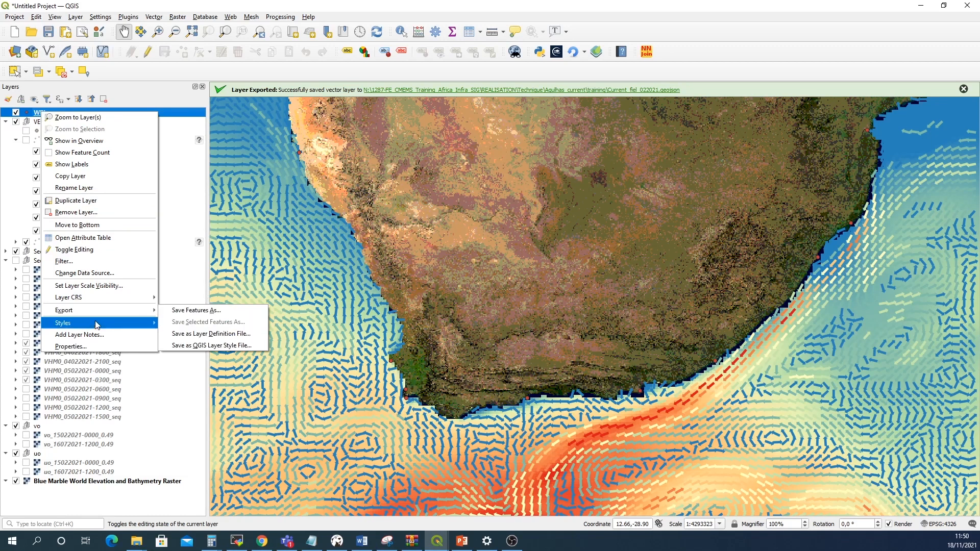
{"action": "left_click", "coordinate": [111, 263]}
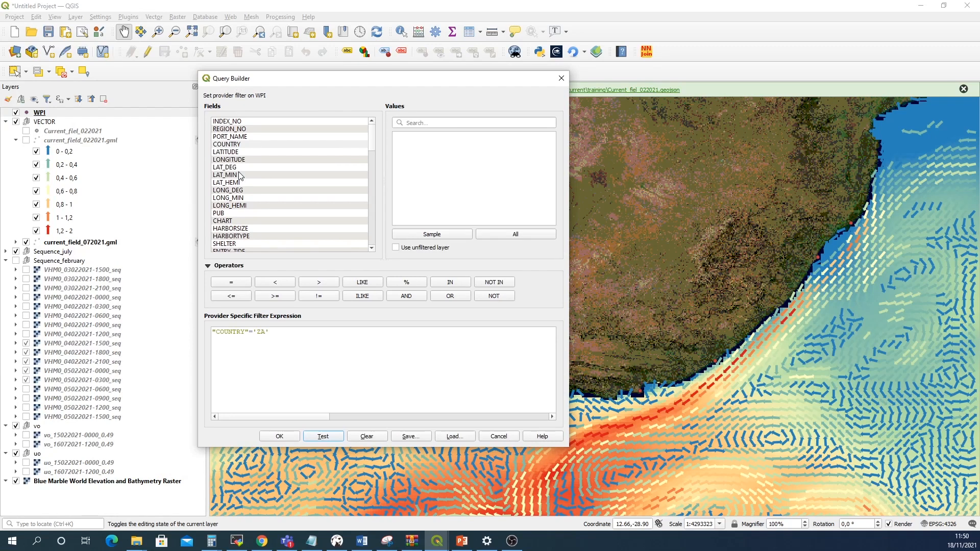
{"action": "left_click", "coordinate": [249, 333]}
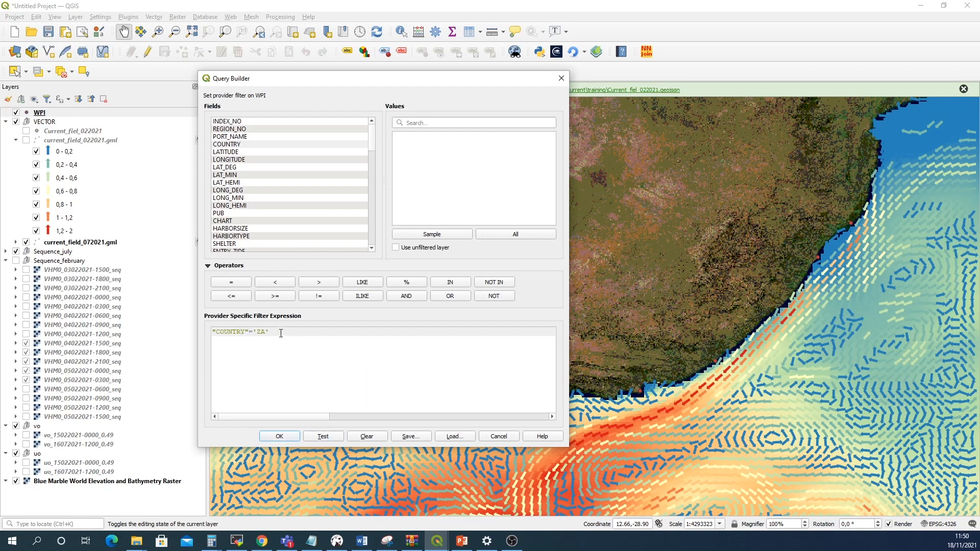
{"action": "left_click_drag", "start_coordinate": [280, 333], "coordinate": [202, 332]}
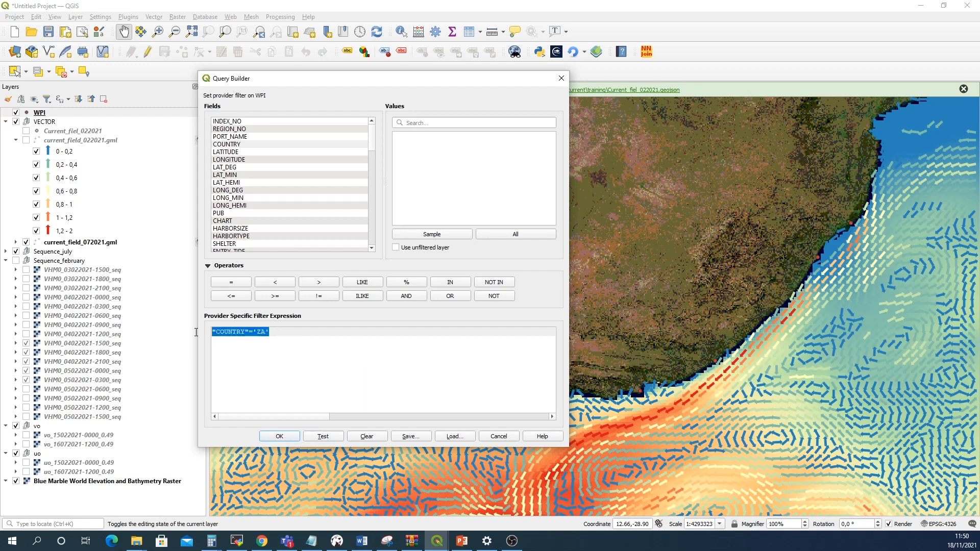
{"action": "left_click", "coordinate": [263, 335]}
{"action": "left_click", "coordinate": [338, 437]}
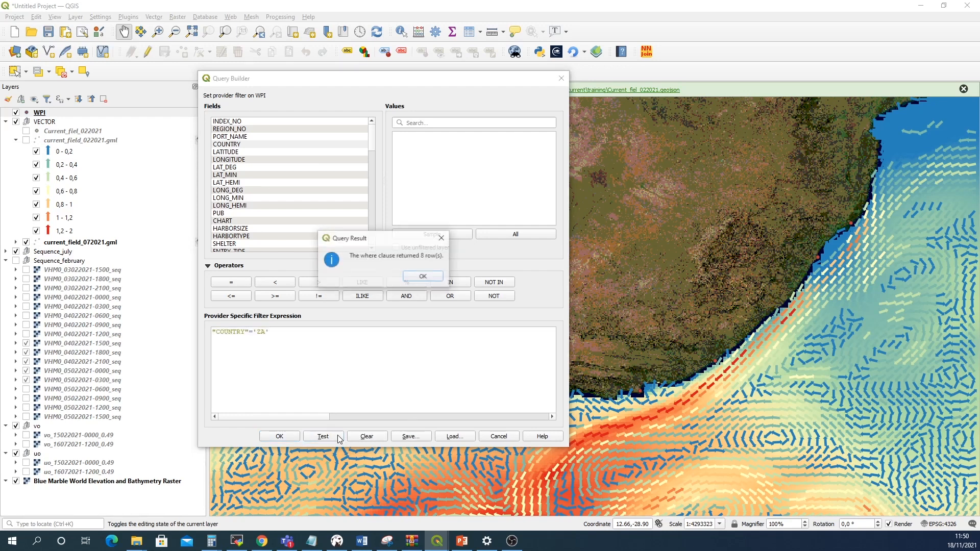
{"action": "left_click", "coordinate": [423, 278]}
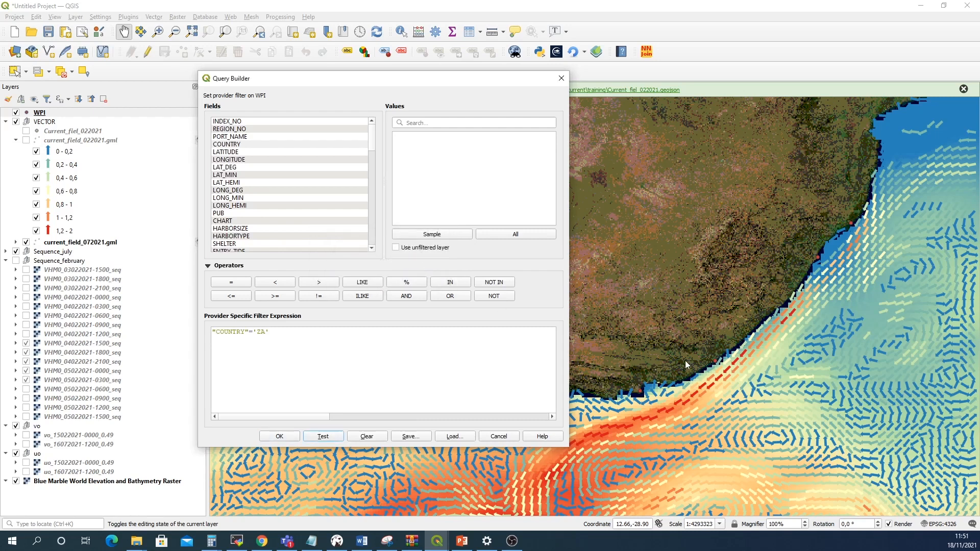
{"action": "left_click", "coordinate": [280, 436]}
{"action": "scroll", "coordinate": [283, 440], "scroll_direction": "down", "scroll_amount": 1}
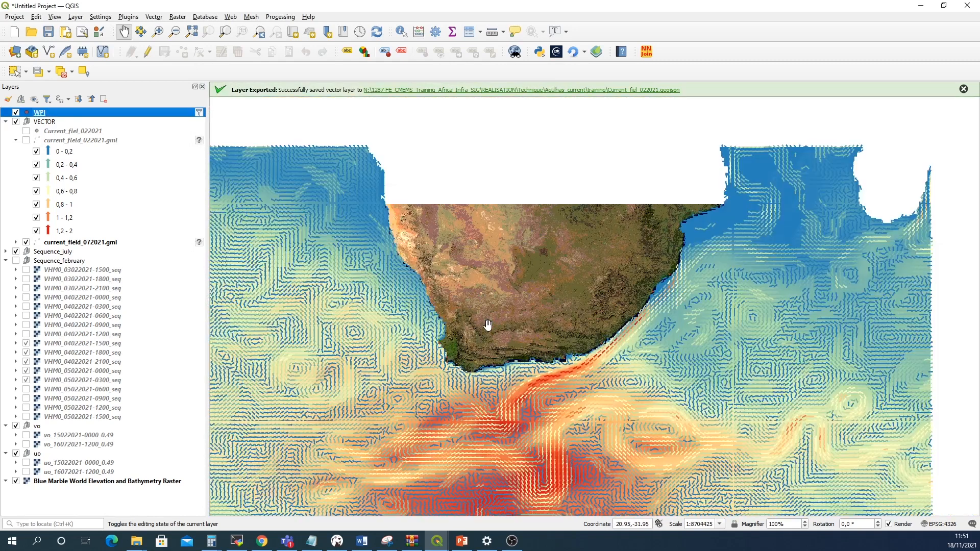
{"action": "scroll", "coordinate": [488, 325], "scroll_direction": "down", "scroll_amount": 1}
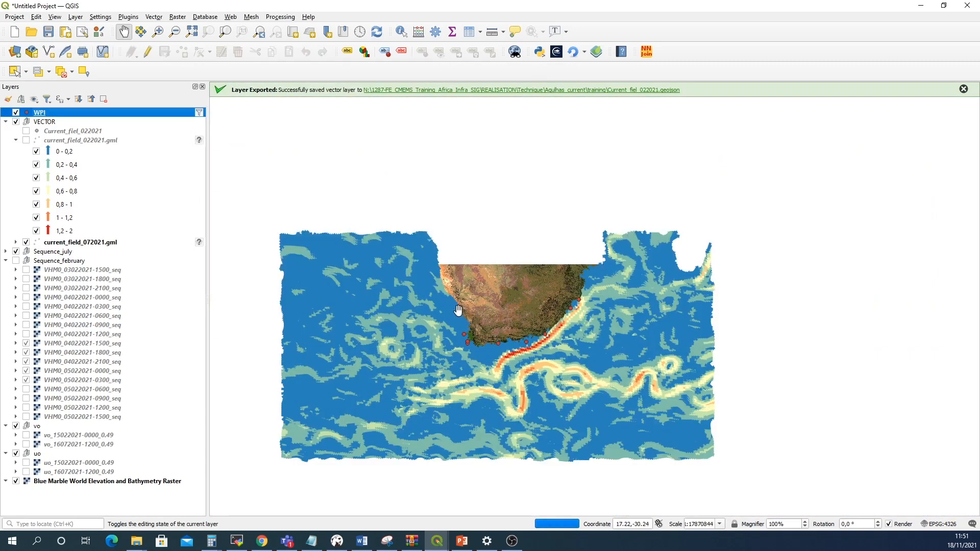
{"action": "scroll", "coordinate": [520, 331], "scroll_direction": "up", "scroll_amount": 2}
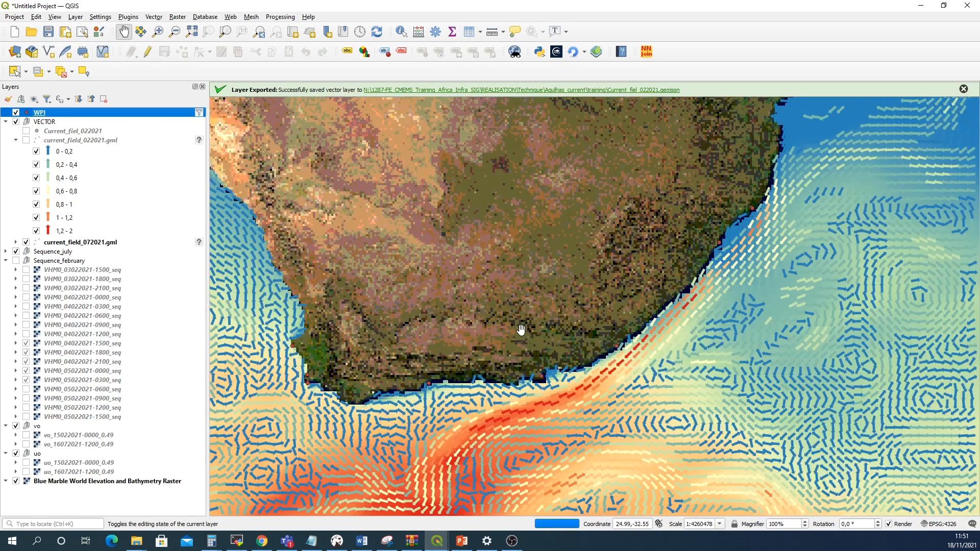
{"action": "left_click_drag", "start_coordinate": [525, 322], "coordinate": [593, 320]}
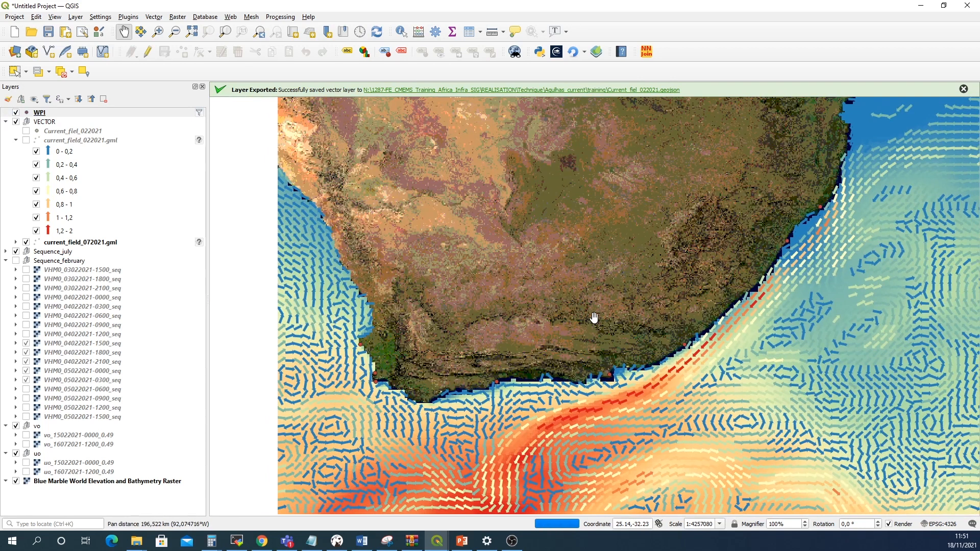
{"action": "key", "text": "alt+Tab"}
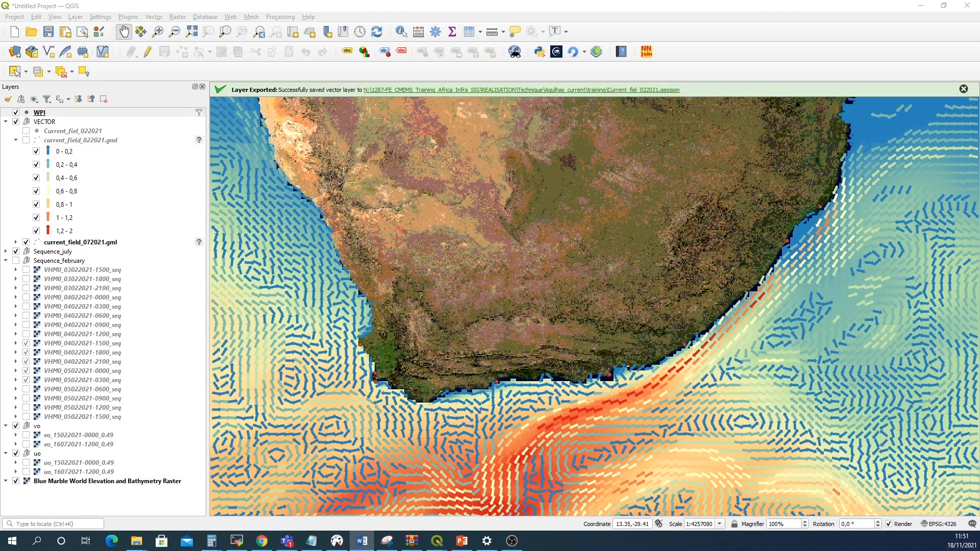
Load the style_WPI_Size.qml style from Agulhas_current/external_data onto the WPI layer and apply it
{"action": "left_click", "coordinate": [63, 115]}
{"action": "right_click", "coordinate": [63, 117]}
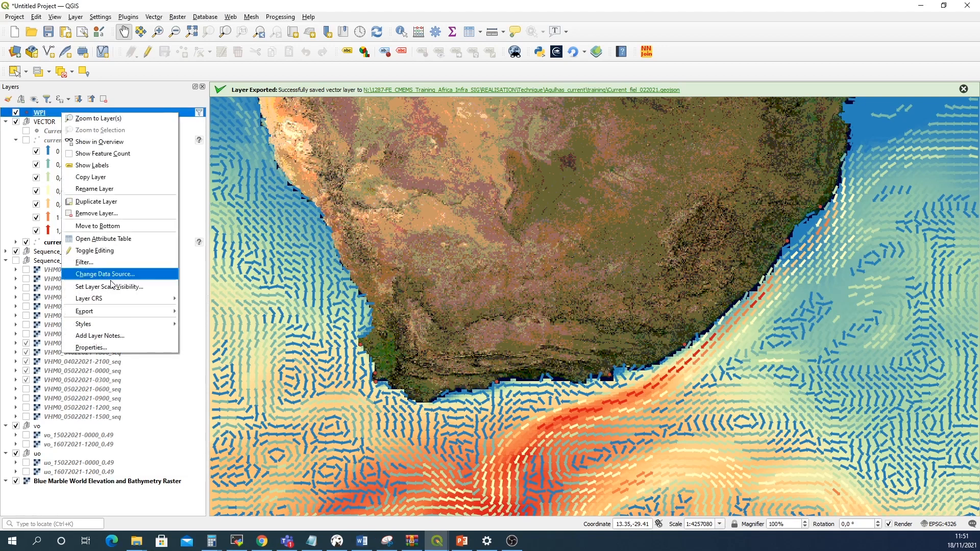
{"action": "left_click", "coordinate": [114, 347]}
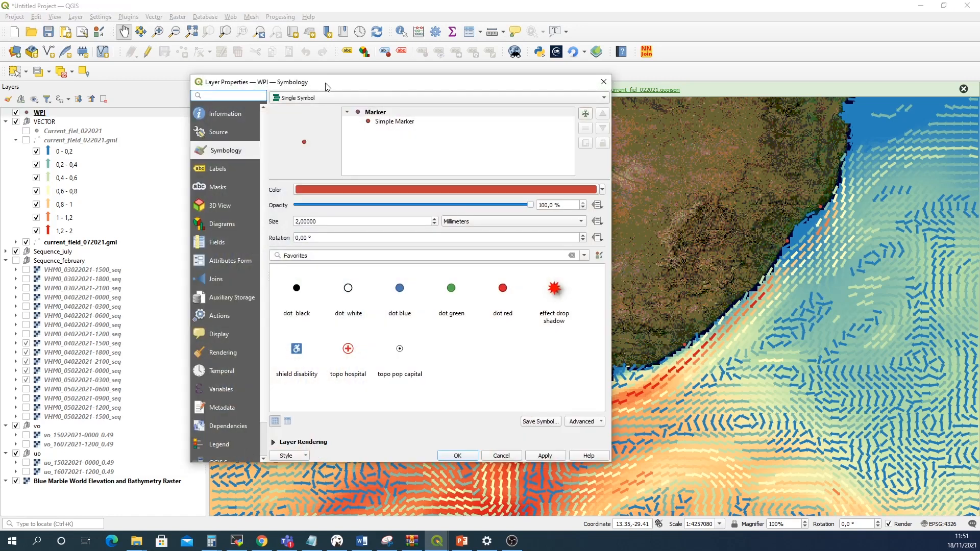
{"action": "mouse_move", "coordinate": [343, 305]}
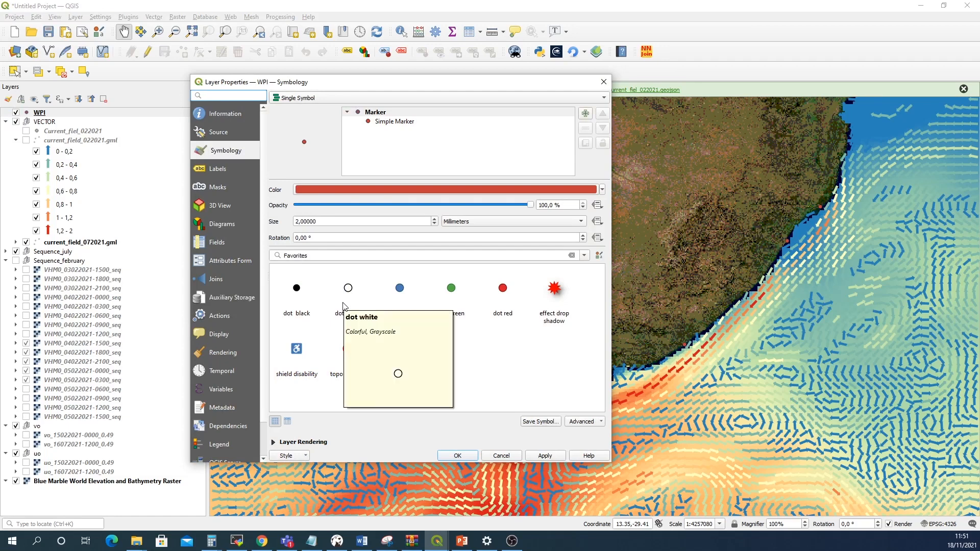
{"action": "left_click", "coordinate": [289, 456]}
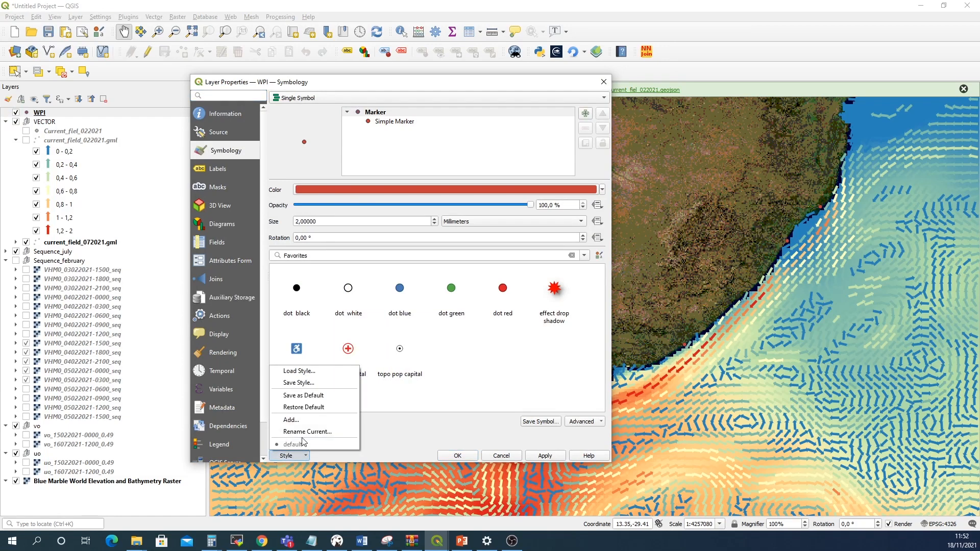
{"action": "left_click", "coordinate": [301, 371]}
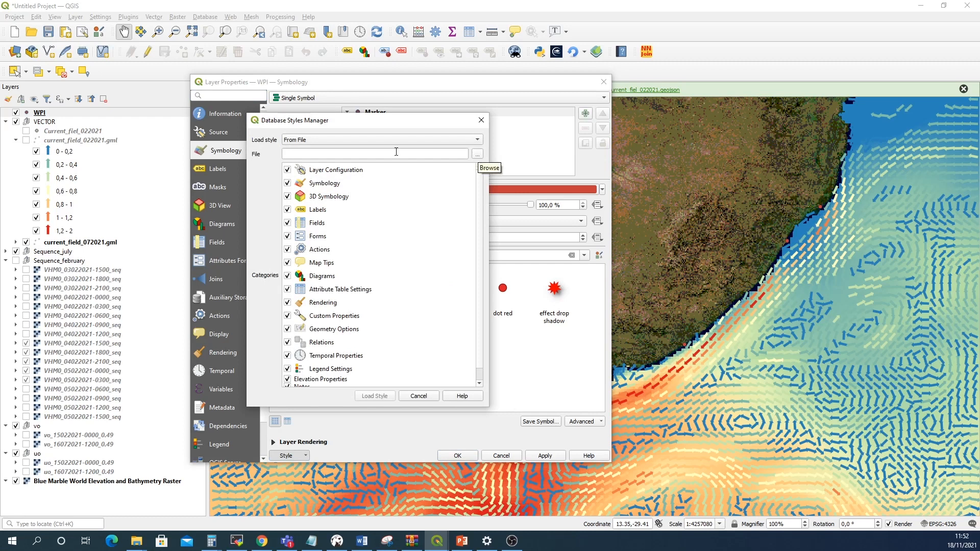
{"action": "left_click", "coordinate": [477, 155]}
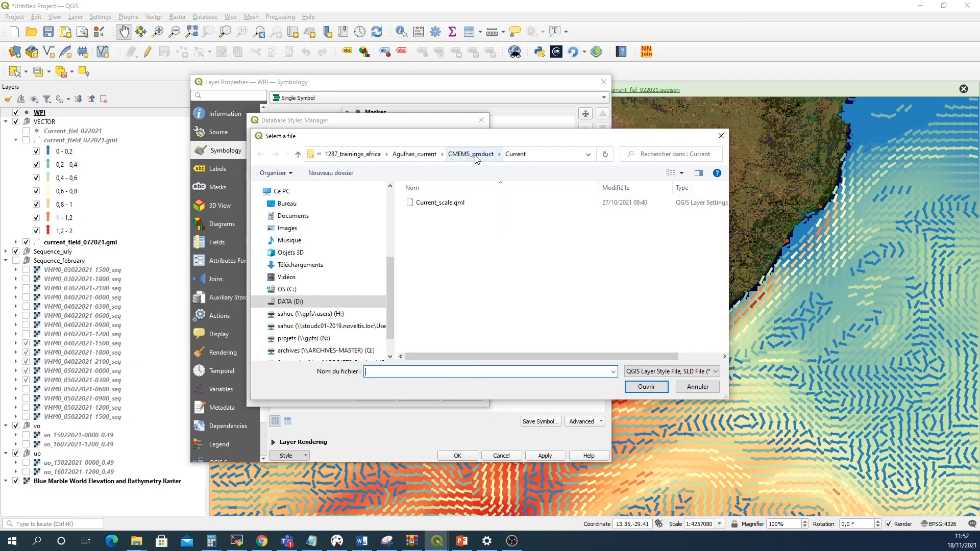
{"action": "left_click", "coordinate": [476, 156]}
{"action": "left_click", "coordinate": [459, 155]}
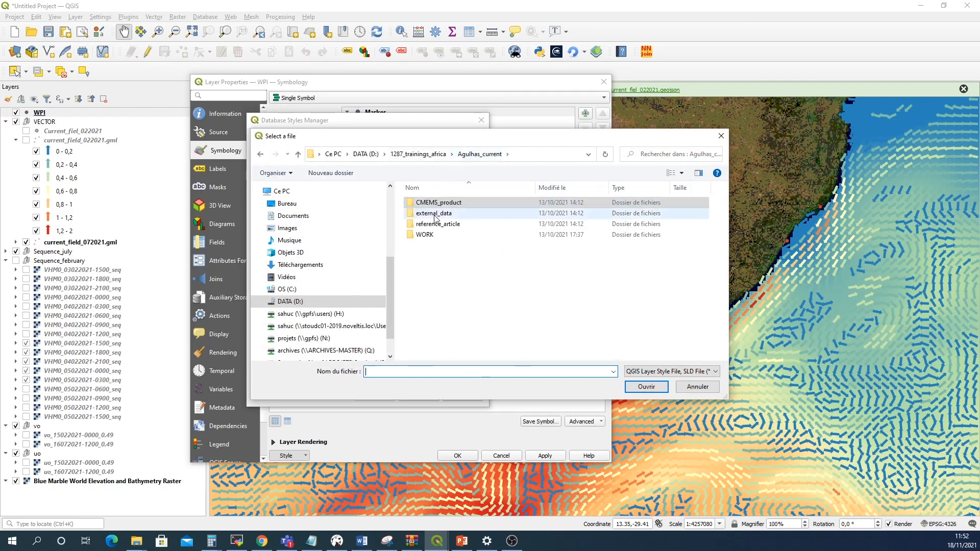
{"action": "double_click", "coordinate": [435, 218]}
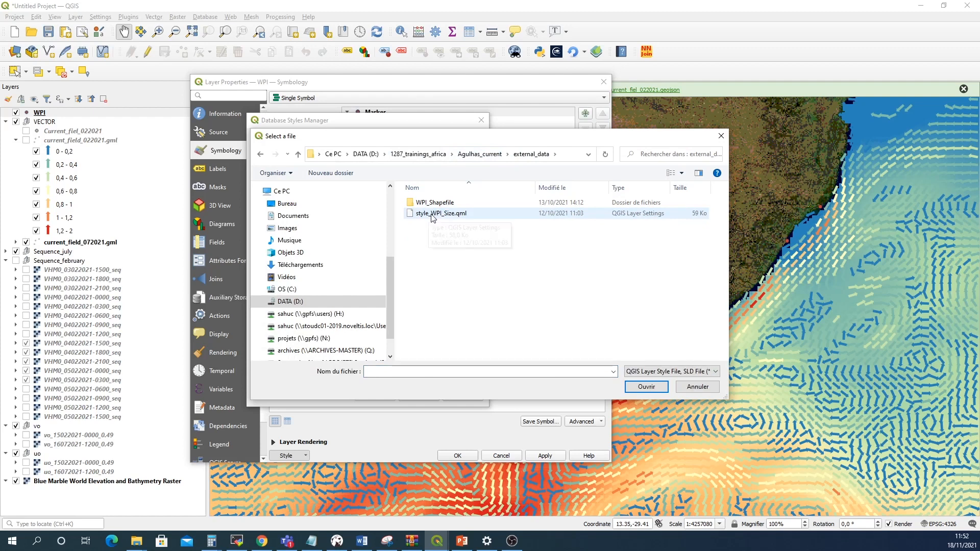
{"action": "left_click", "coordinate": [433, 217]}
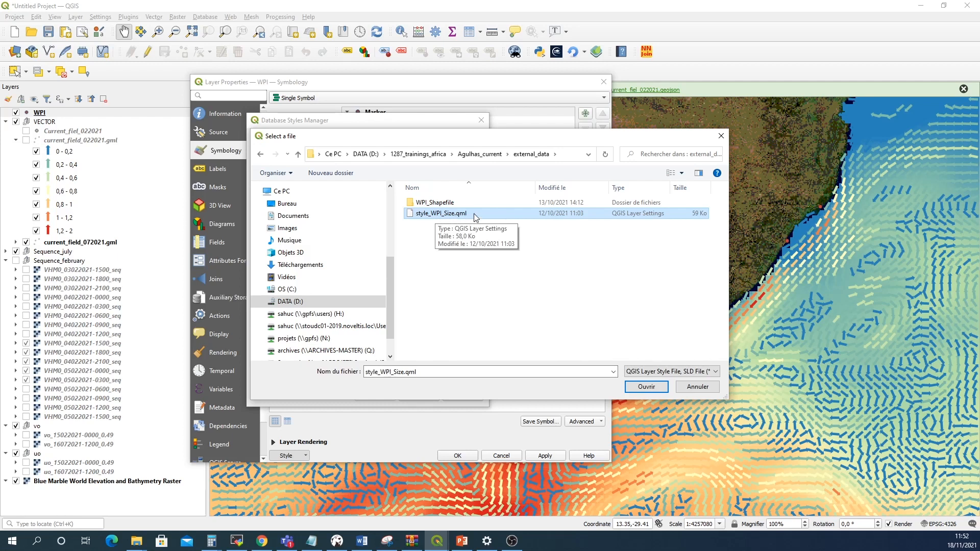
{"action": "left_click", "coordinate": [645, 388]}
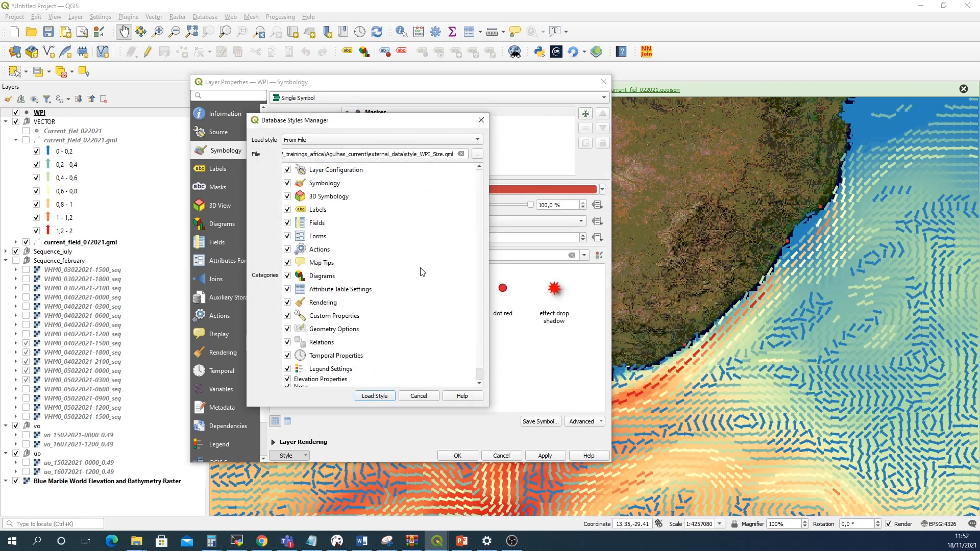
{"action": "left_click", "coordinate": [384, 398]}
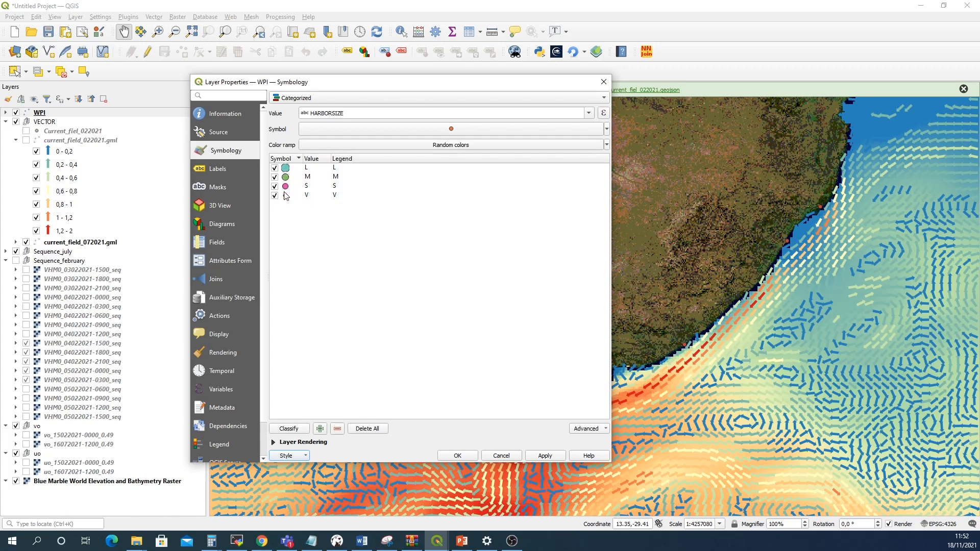
{"action": "left_click", "coordinate": [543, 455]}
{"action": "left_click", "coordinate": [457, 455]}
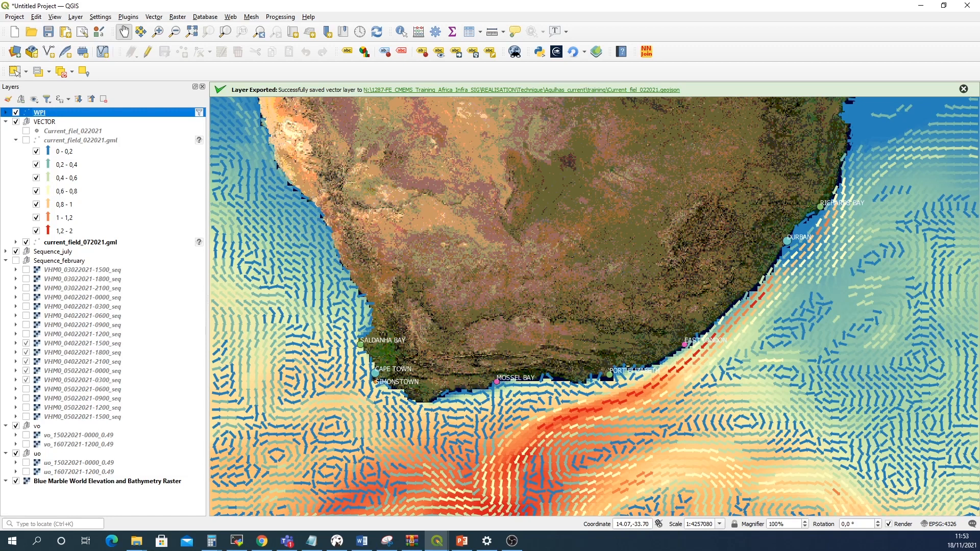
Hide and re-show the VECTOR group, then expand the current_field_072021.gml legend instead of the February one
{"action": "left_click", "coordinate": [16, 122]}
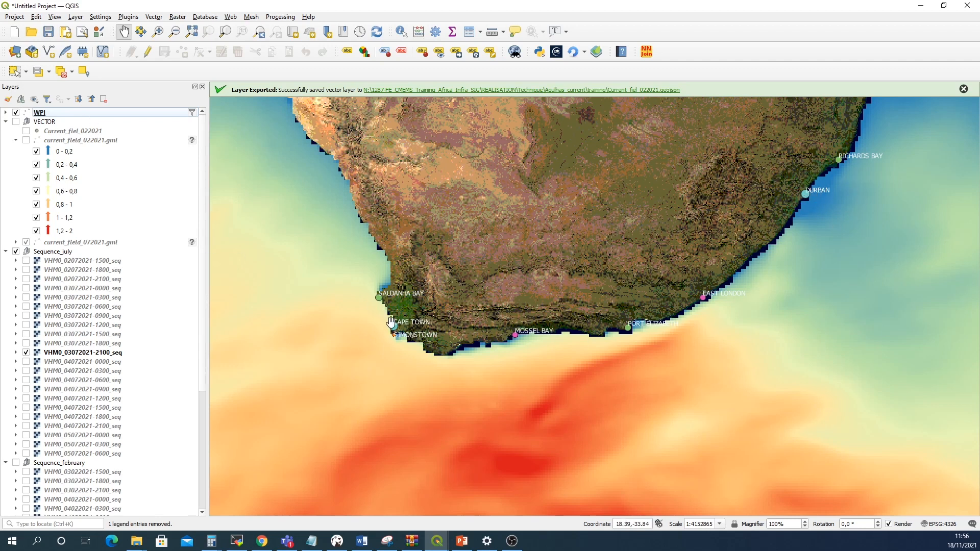
{"action": "left_click", "coordinate": [16, 122]}
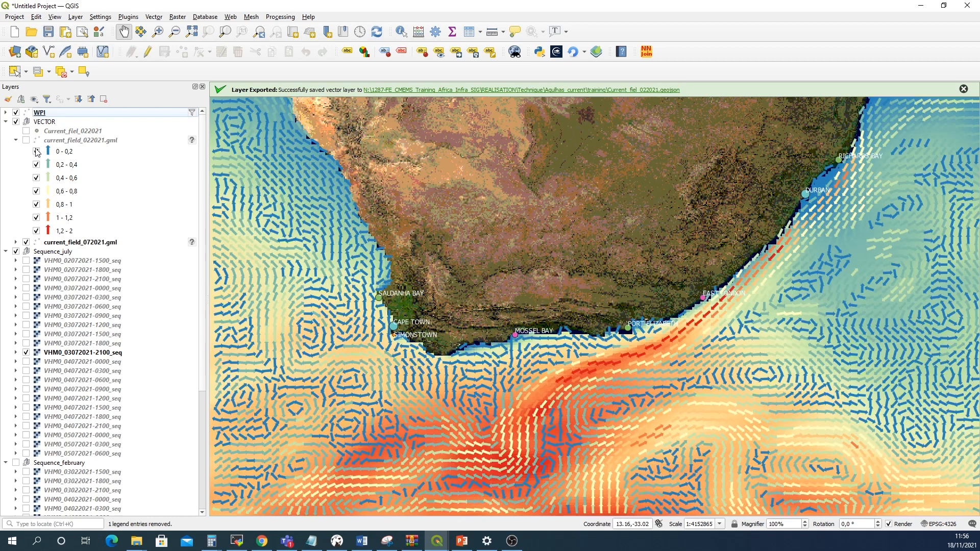
{"action": "left_click", "coordinate": [16, 139]}
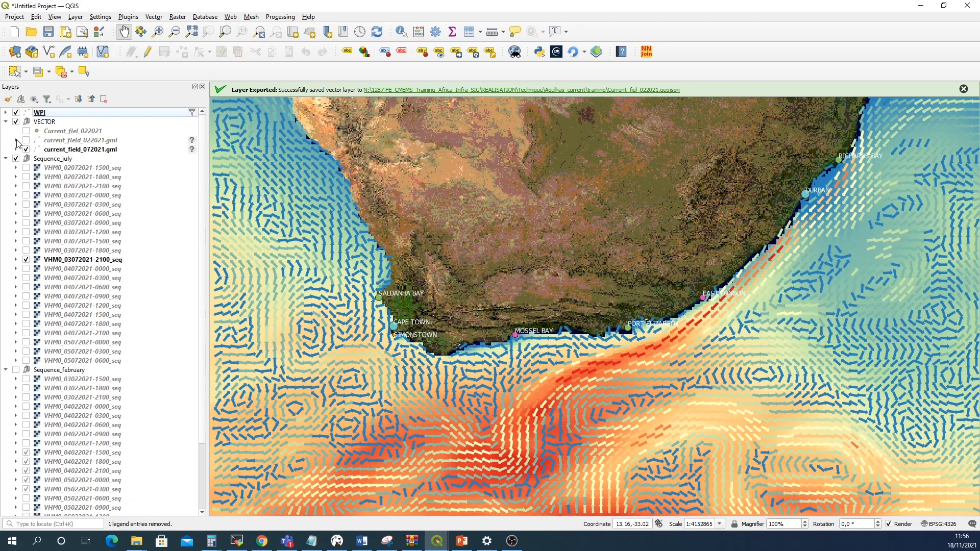
{"action": "left_click", "coordinate": [16, 149]}
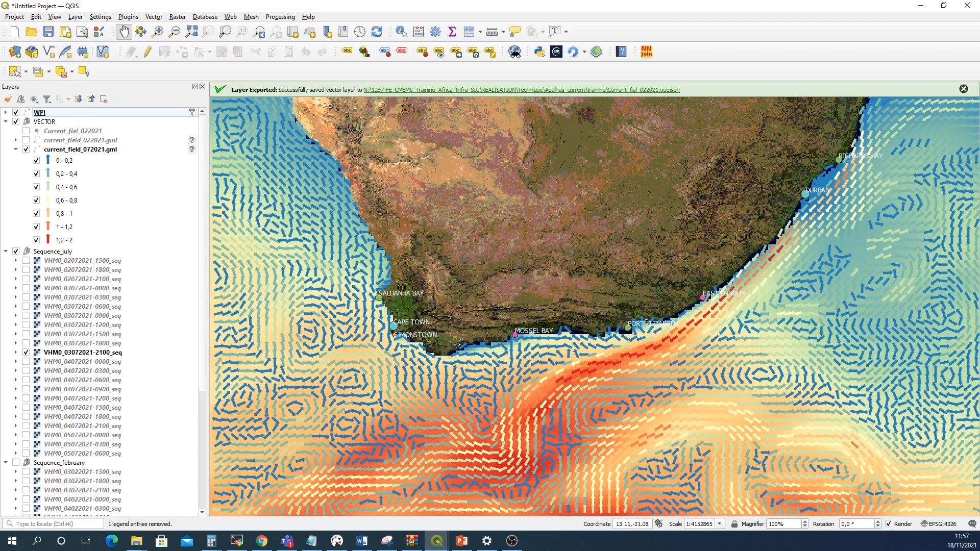
{"action": "key", "text": "alt+Tab"}
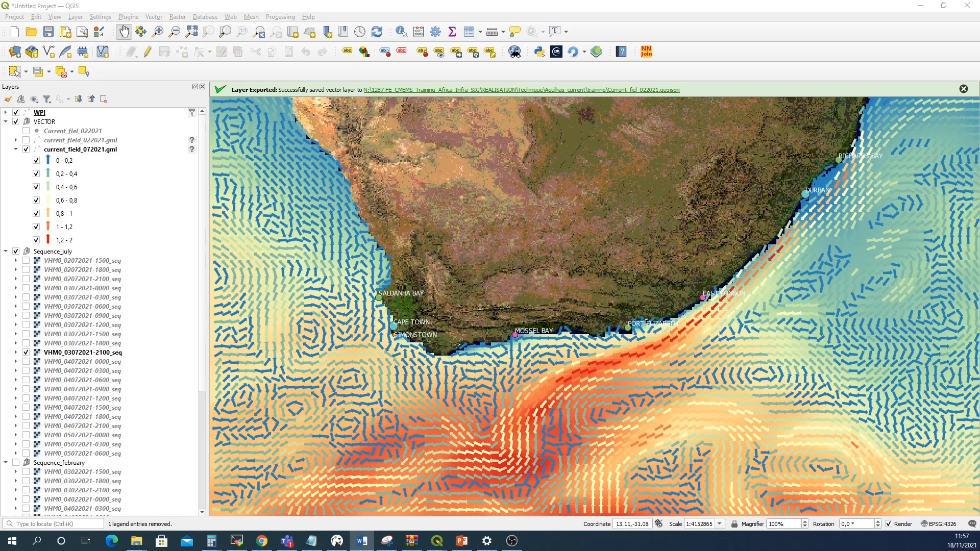
Start a new shapefile layer named Safe_shipping_points_Durban_Capetown_03072021.shp in the Agulhas_current training folder
{"action": "left_click", "coordinate": [50, 53]}
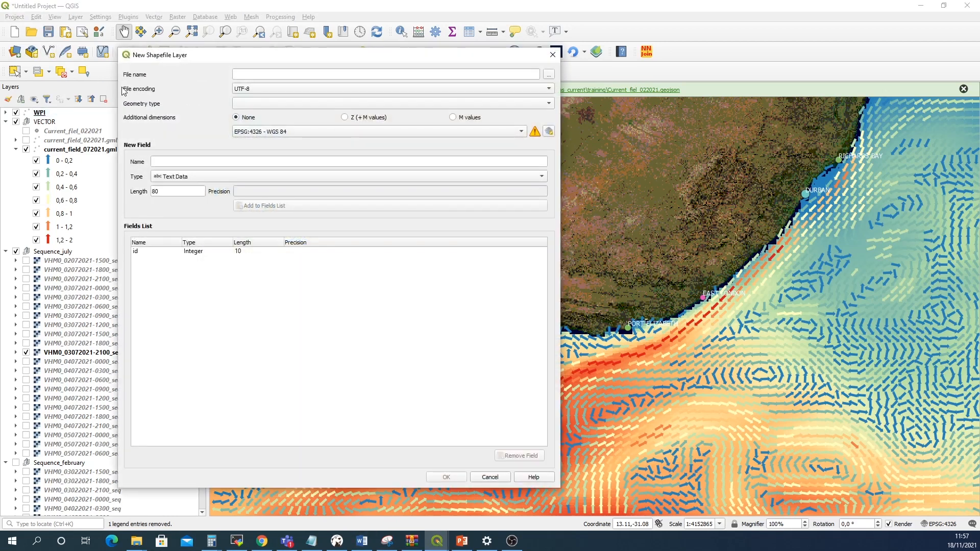
{"action": "left_click", "coordinate": [548, 75]}
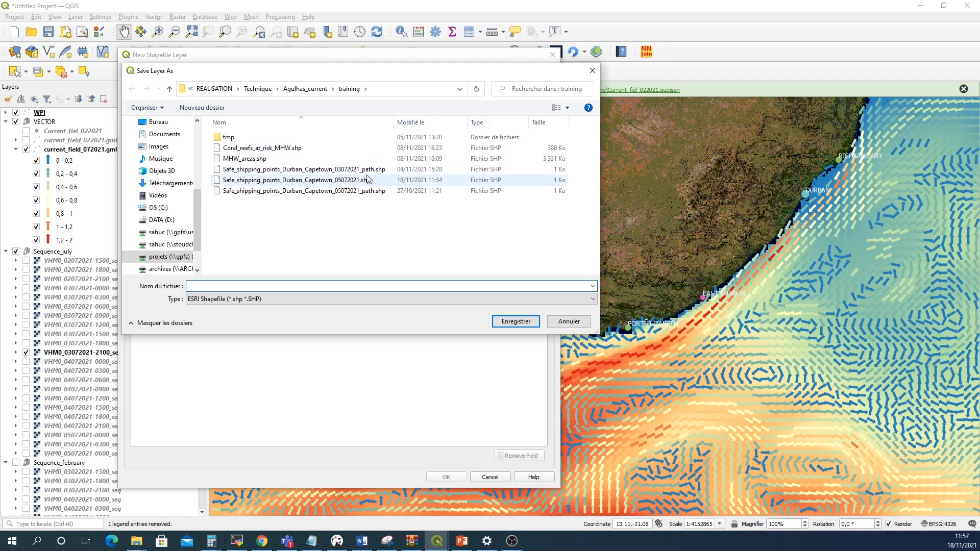
{"action": "left_click", "coordinate": [308, 172]}
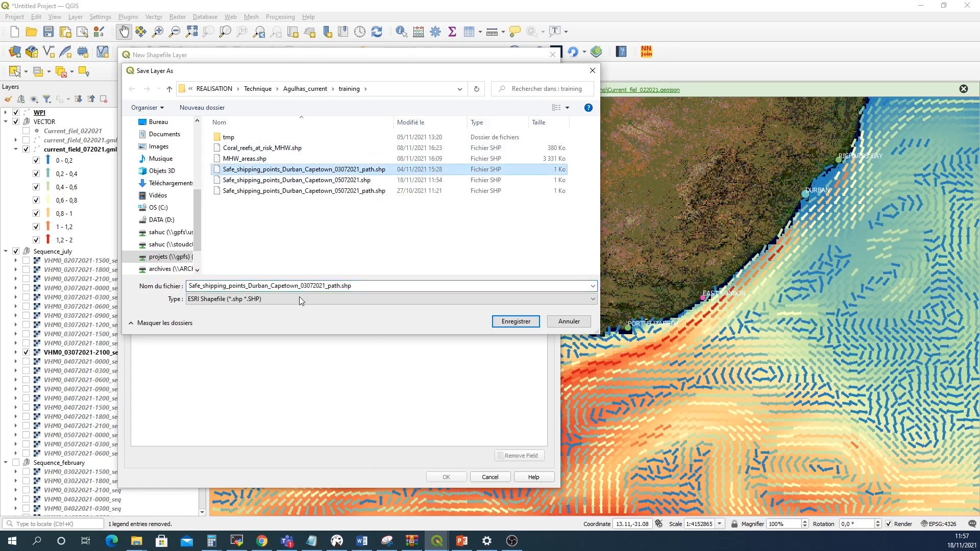
{"action": "left_click", "coordinate": [325, 287]}
{"action": "left_click", "coordinate": [336, 287]}
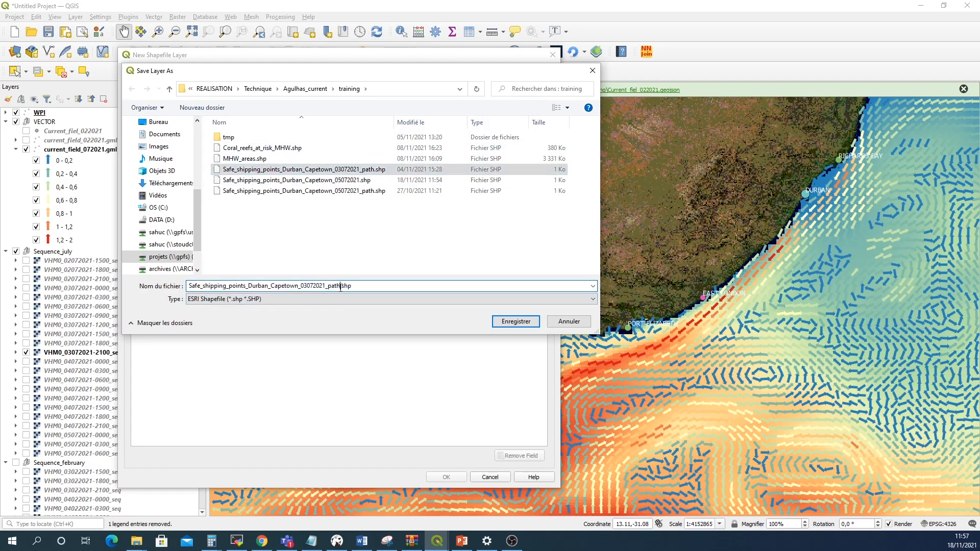
{"action": "key", "text": "BackSpace"}
{"action": "key", "text": "BackSpace"}
{"action": "key", "text": "BackSpace"}
{"action": "key", "text": "BackSpace"}
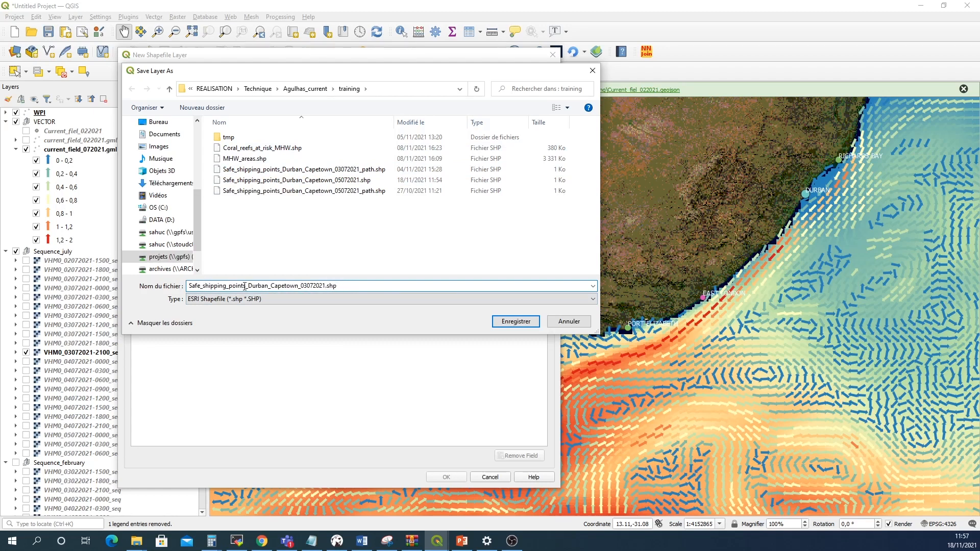
{"action": "left_click_drag", "start_coordinate": [301, 286], "coordinate": [323, 287]}
{"action": "left_click", "coordinate": [515, 323]}
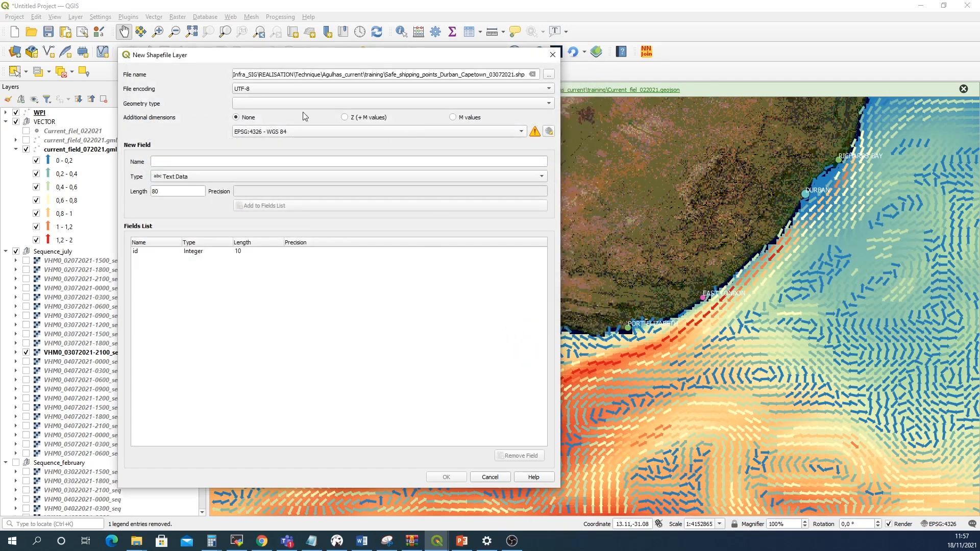
Set the new layer's geometry type to Point and create it
{"action": "left_click", "coordinate": [263, 104]}
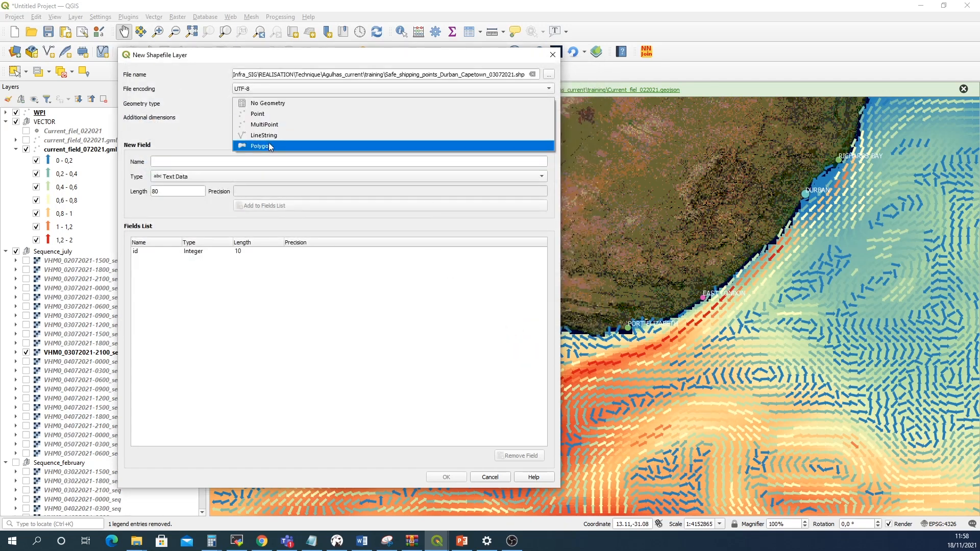
{"action": "left_click", "coordinate": [265, 116]}
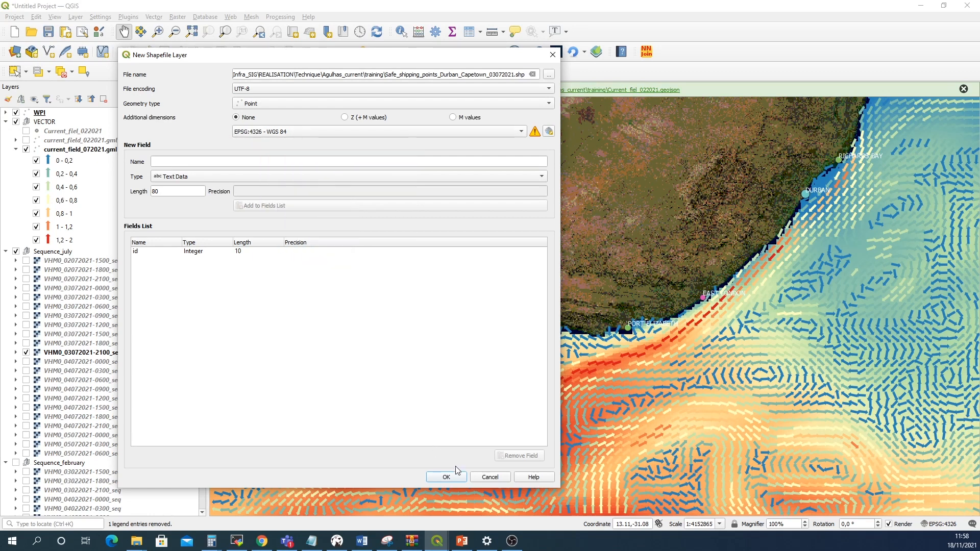
{"action": "left_click", "coordinate": [446, 477]}
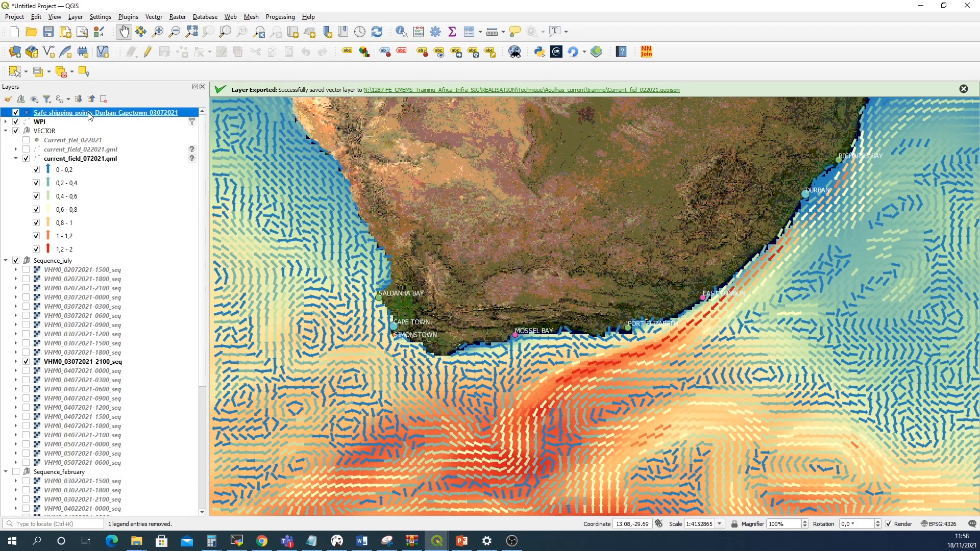
Start editing the new layer and add a point just off Durban with id 1
{"action": "left_click", "coordinate": [148, 53]}
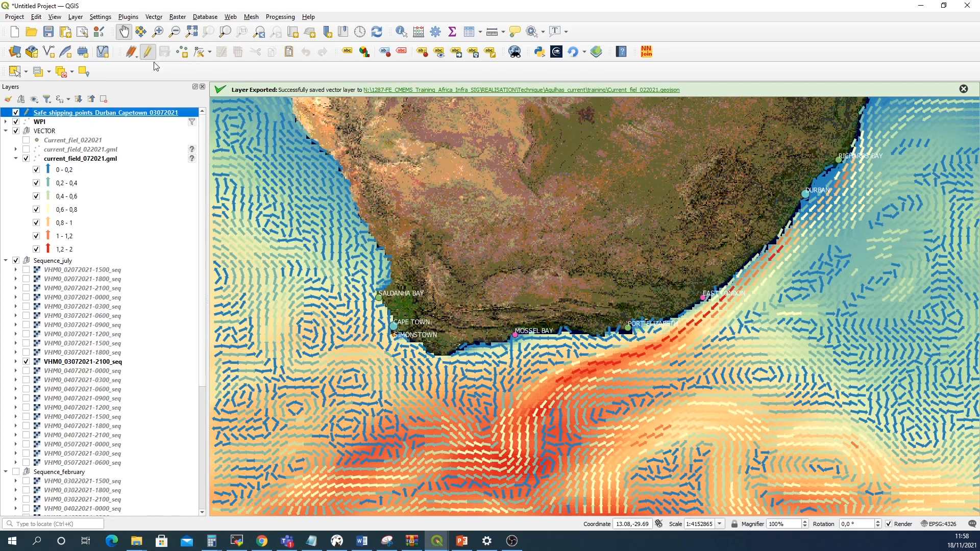
{"action": "left_click", "coordinate": [181, 53]}
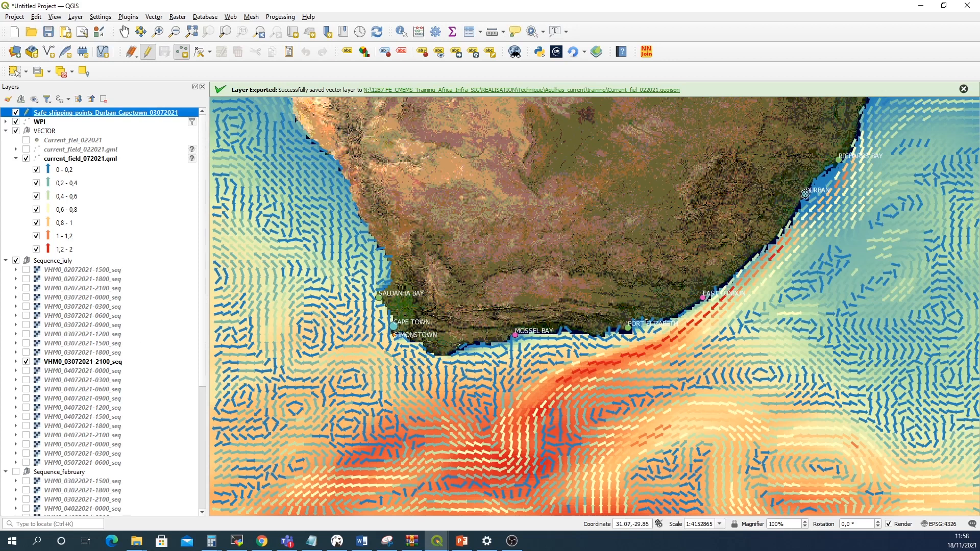
{"action": "left_click", "coordinate": [804, 194]}
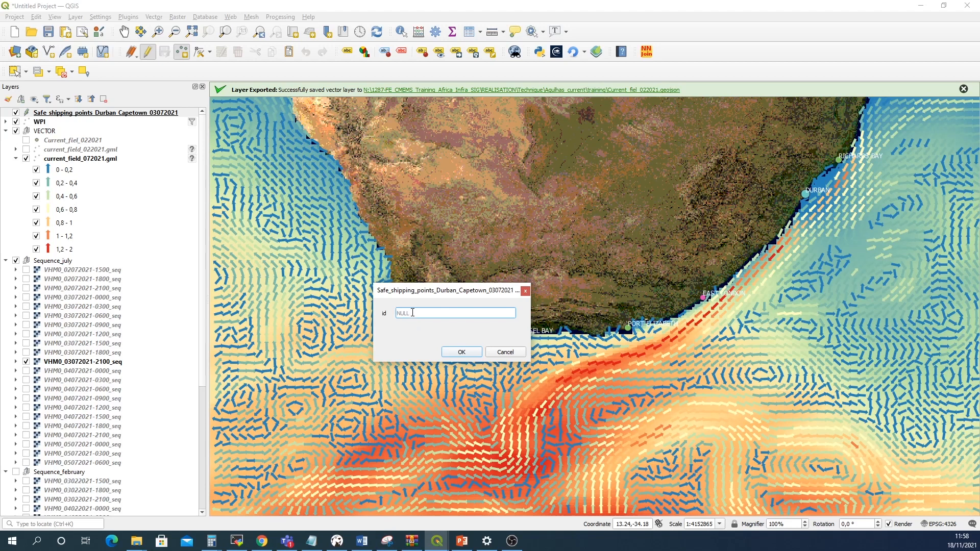
{"action": "type", "text": "1"}
{"action": "left_click", "coordinate": [459, 353]}
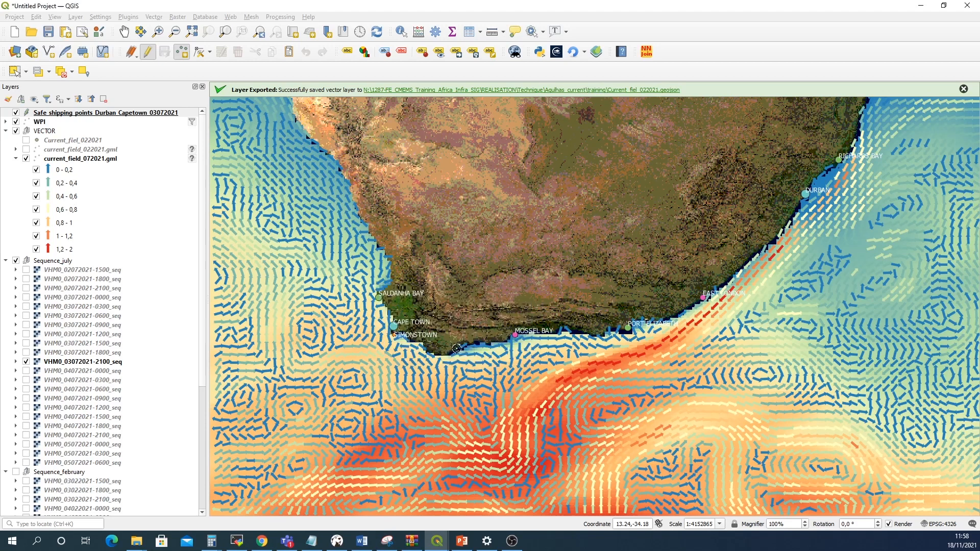
Add a second point southwest of Durban along the current with id 1
{"action": "left_click", "coordinate": [807, 222]}
{"action": "type", "text": "1"}
{"action": "left_click", "coordinate": [462, 368]}
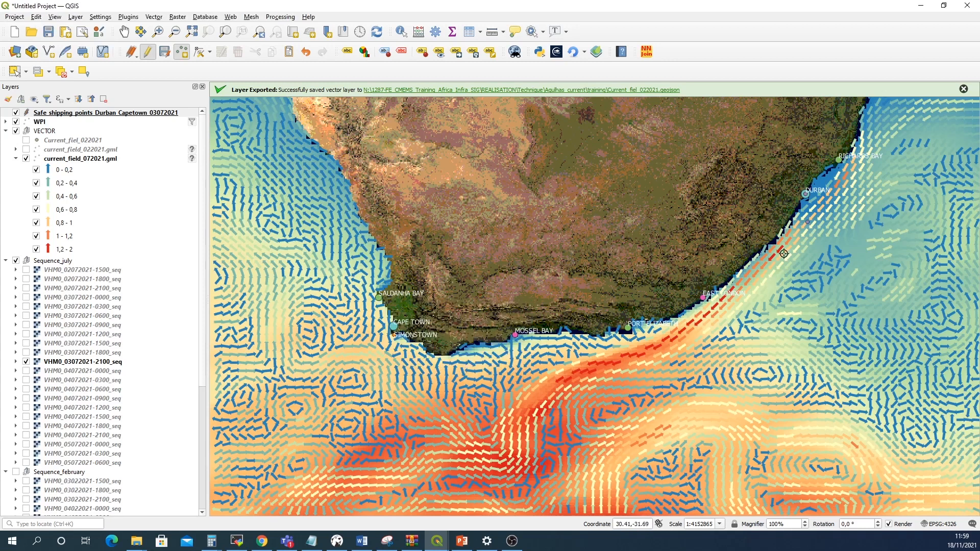
Add three more points southwest along the current off the Eastern Cape, leaving the first id empty and giving ids 3 and 4
{"action": "left_click", "coordinate": [781, 254]}
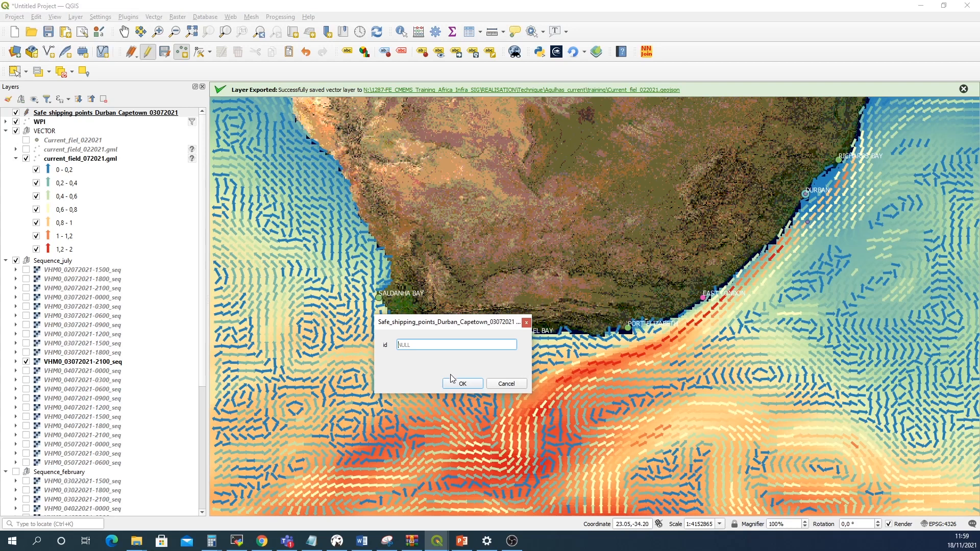
{"action": "left_click", "coordinate": [462, 383]}
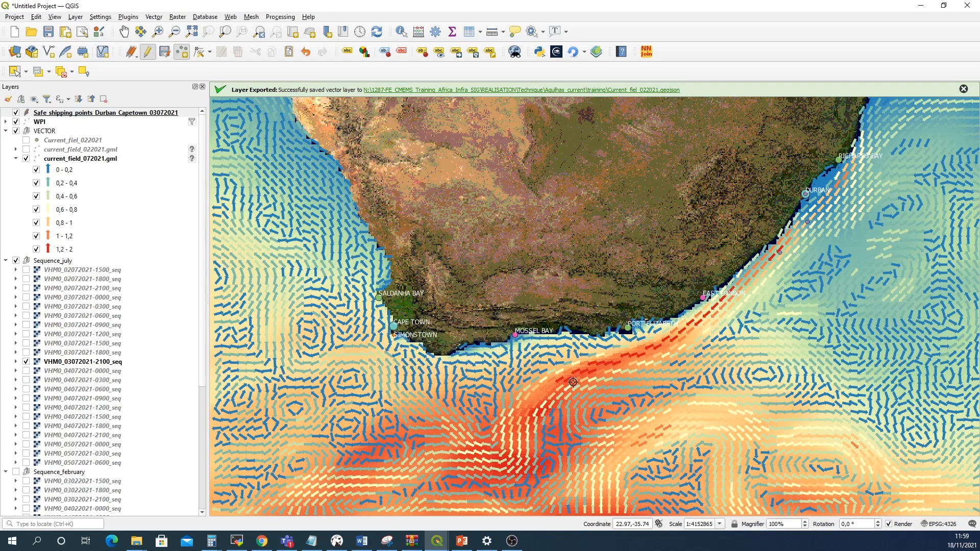
{"action": "left_click", "coordinate": [751, 279]}
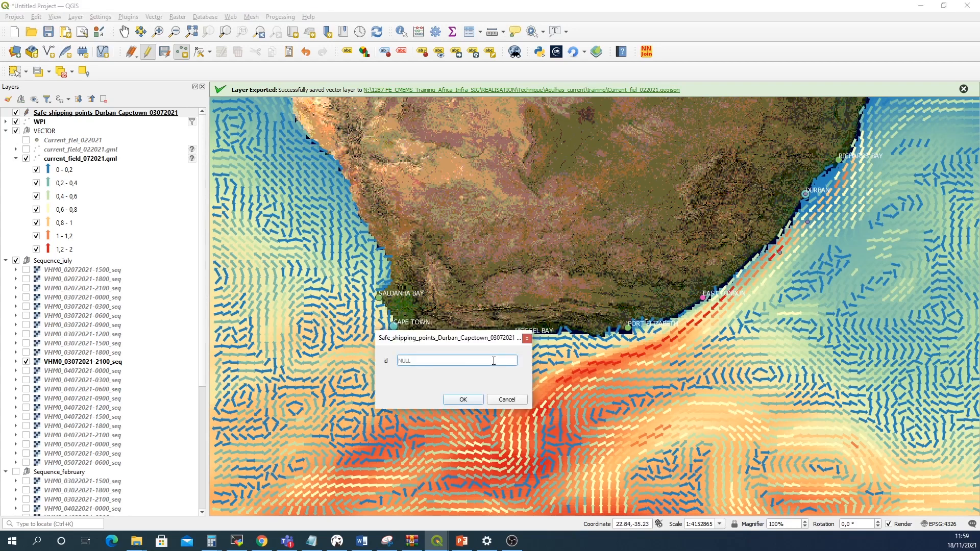
{"action": "type", "text": "3"}
{"action": "left_click", "coordinate": [465, 400]}
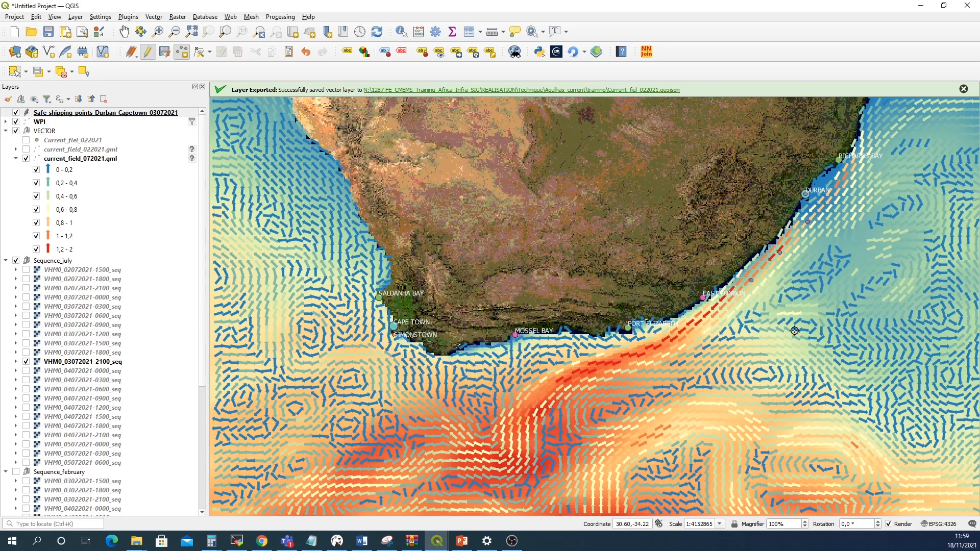
{"action": "left_click", "coordinate": [539, 381]}
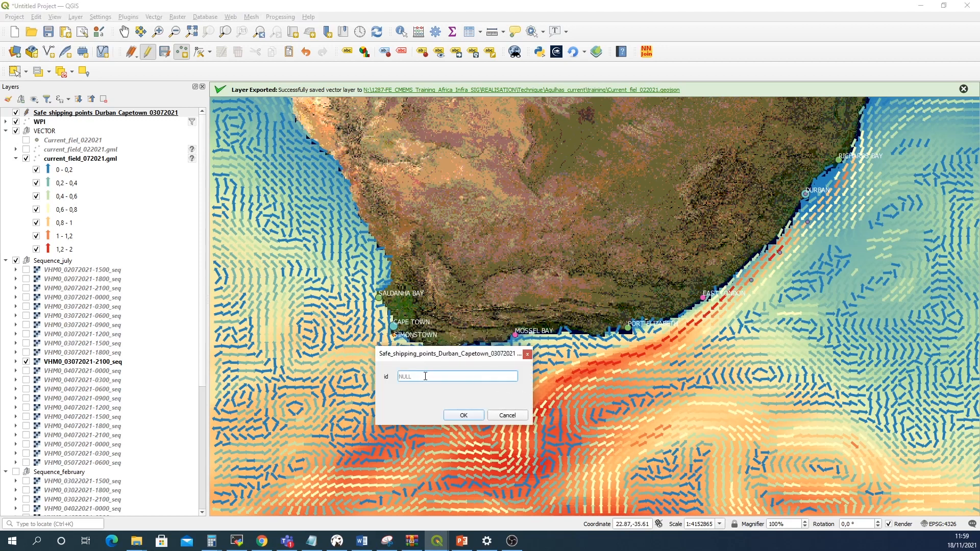
{"action": "type", "text": "4"}
{"action": "left_click", "coordinate": [462, 415]}
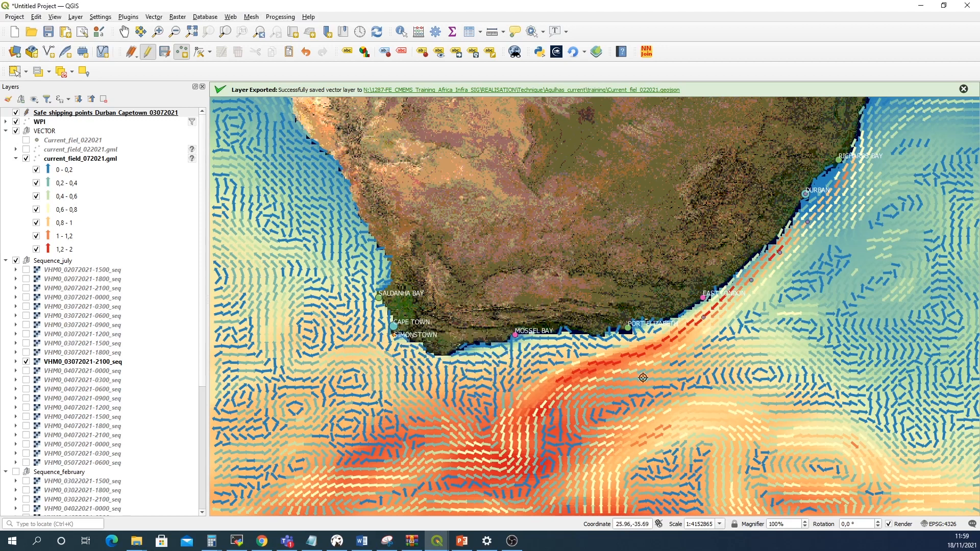
Add points along the current past Port Elizabeth toward Mossel Bay with ids 5, 6 and 7
{"action": "left_click", "coordinate": [674, 336]}
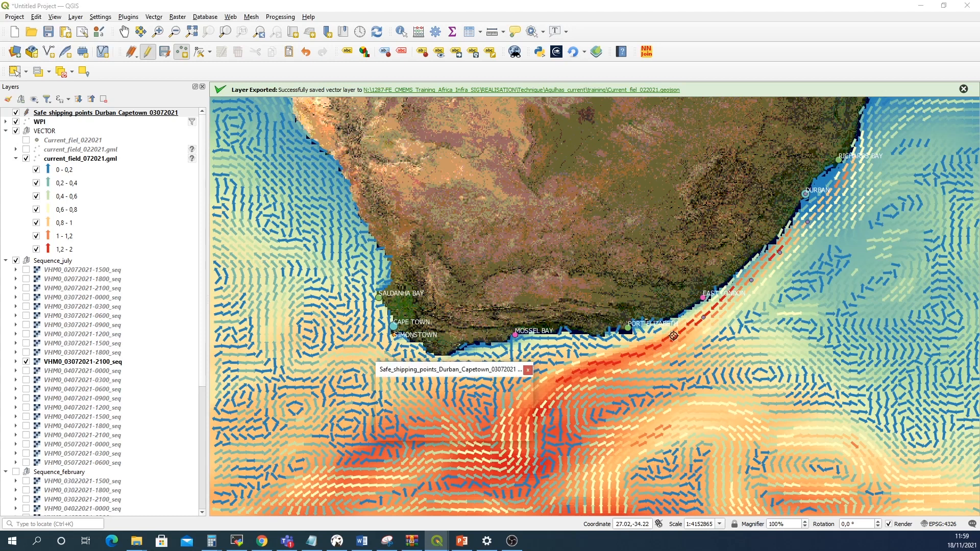
{"action": "type", "text": "5"}
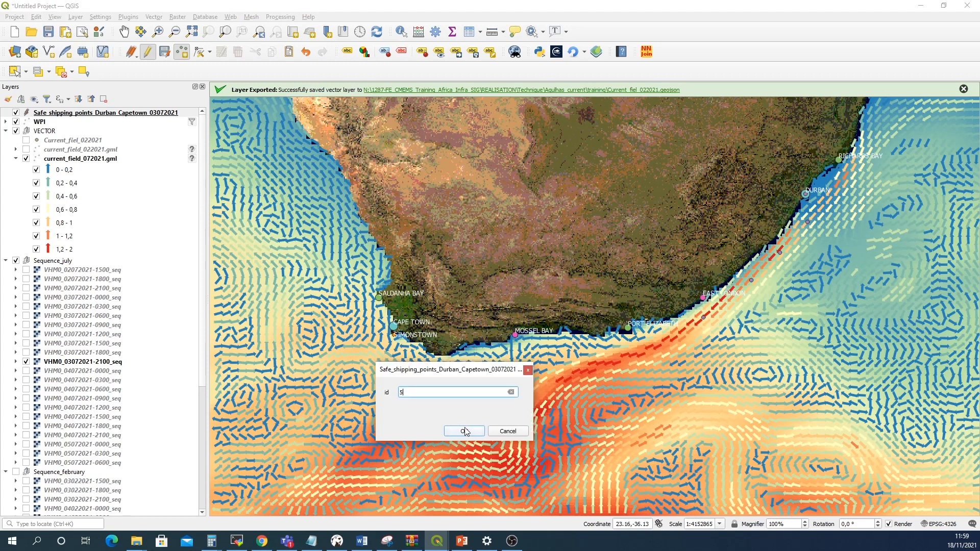
{"action": "left_click", "coordinate": [466, 432]}
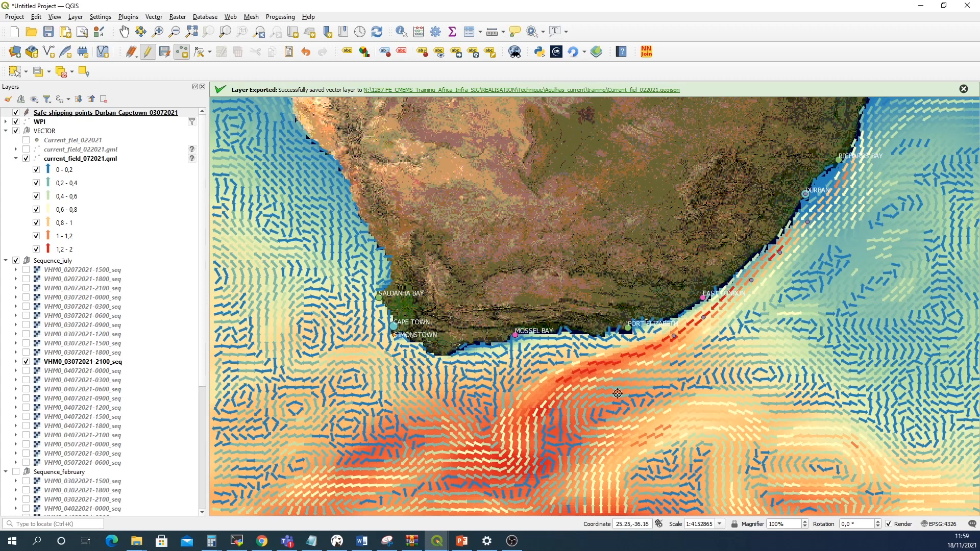
{"action": "left_click", "coordinate": [626, 345]}
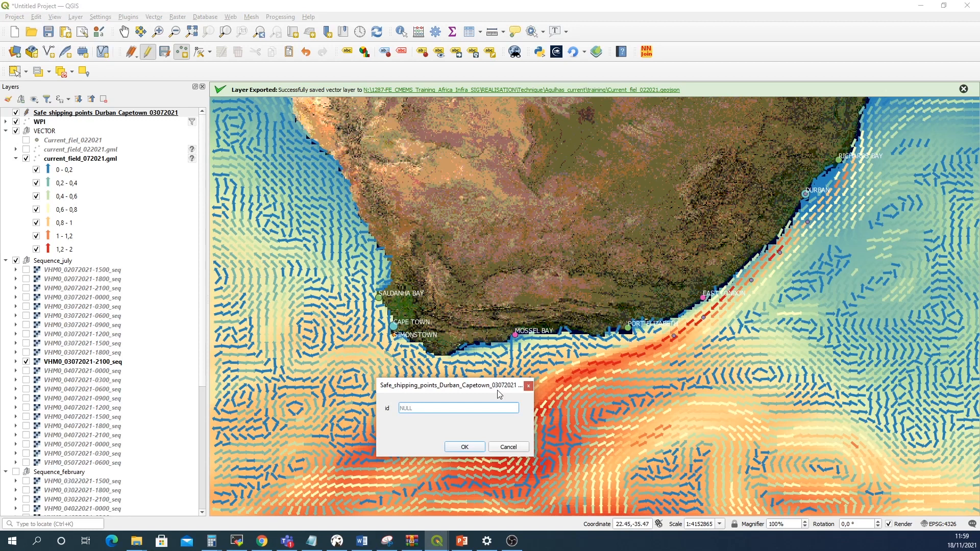
{"action": "type", "text": "6"}
{"action": "left_click", "coordinate": [464, 446]}
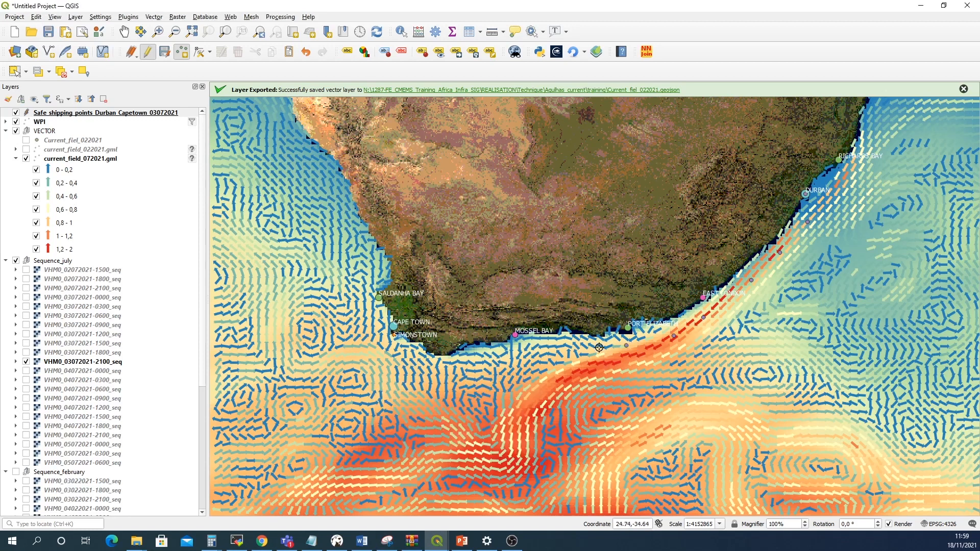
{"action": "left_click", "coordinate": [551, 356]}
{"action": "type", "text": "7"}
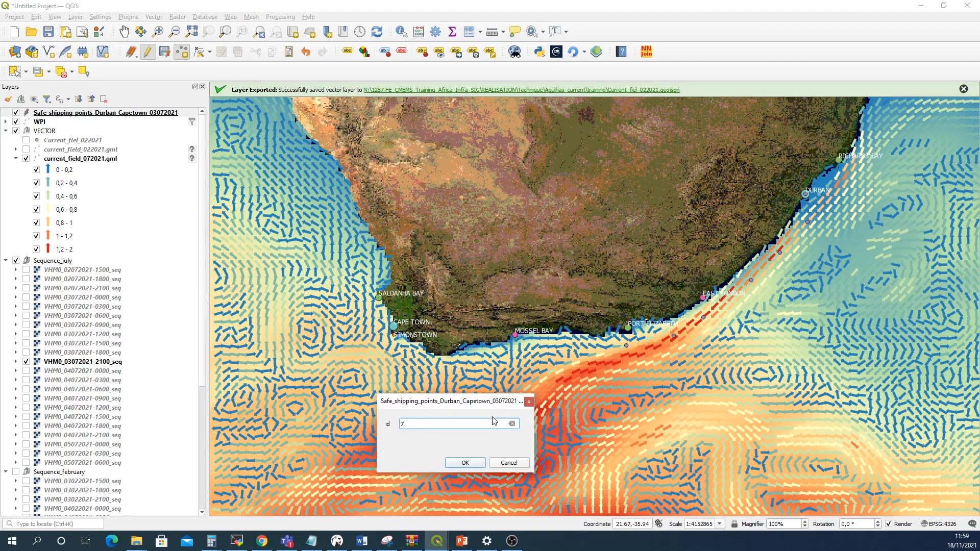
{"action": "left_click", "coordinate": [470, 462]}
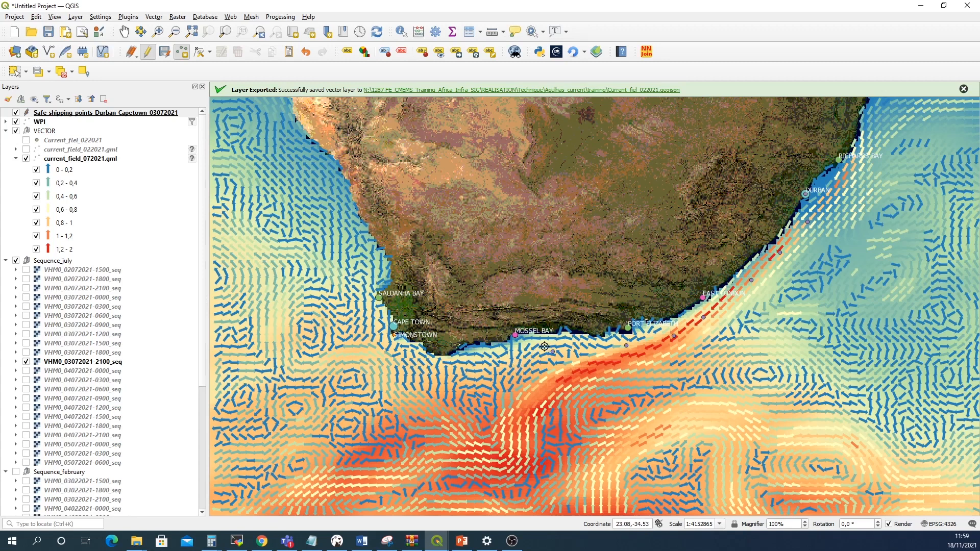
Add points along the south coast west of Mossel Bay with ids 7, 8 and 9
{"action": "left_click", "coordinate": [516, 362]}
{"action": "type", "text": "7"}
{"action": "left_click", "coordinate": [466, 479]}
{"action": "left_click", "coordinate": [463, 371]}
{"action": "type", "text": "8"}
{"action": "left_click", "coordinate": [465, 494]}
{"action": "left_click", "coordinate": [425, 365]}
{"action": "type", "text": "9"}
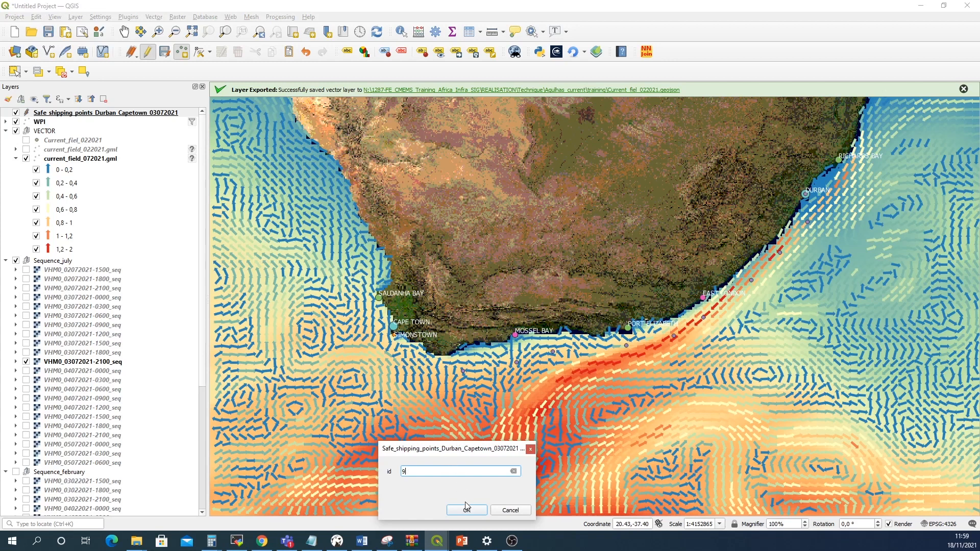
{"action": "left_click", "coordinate": [467, 511]}
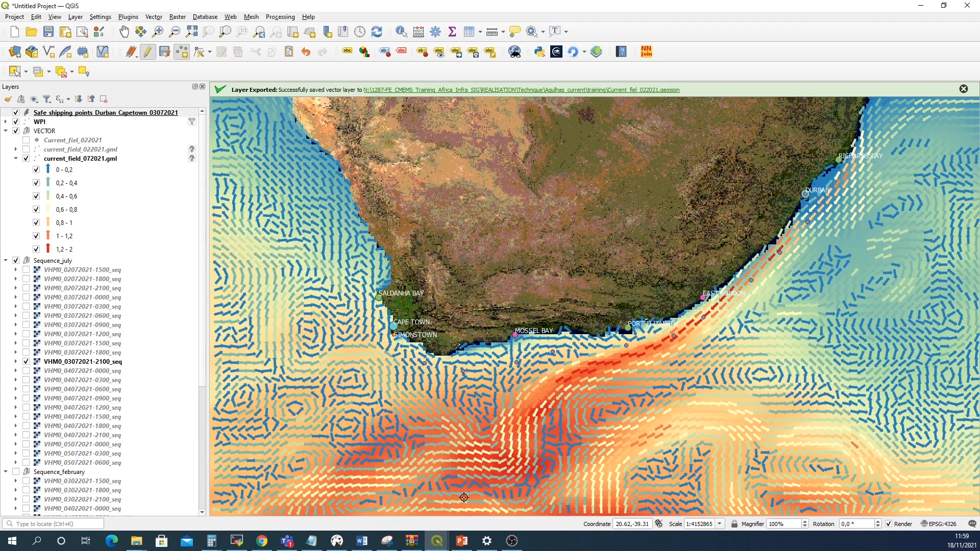
Add the final points off Cape Town and Simon's Town with ids 1, 12 and 12
{"action": "left_click", "coordinate": [385, 346]}
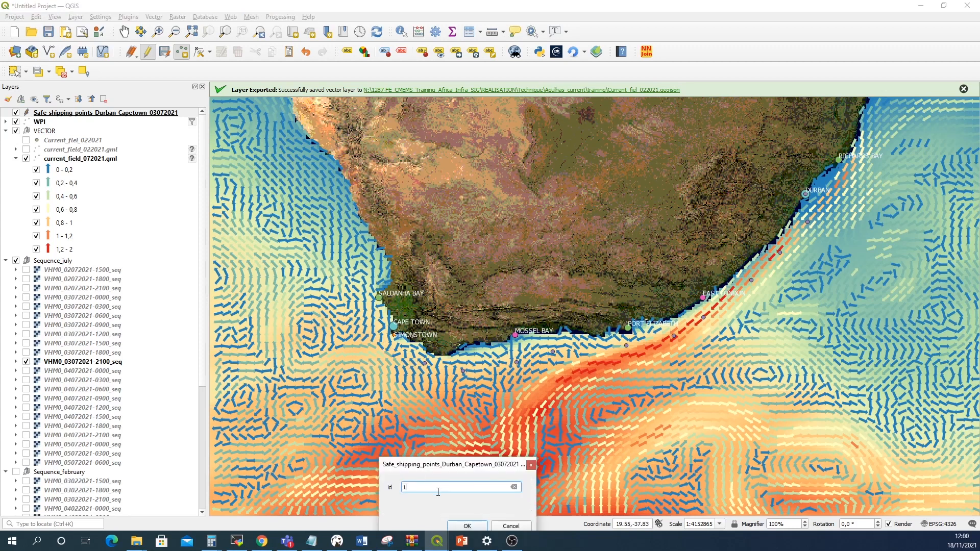
{"action": "left_click", "coordinate": [467, 526]}
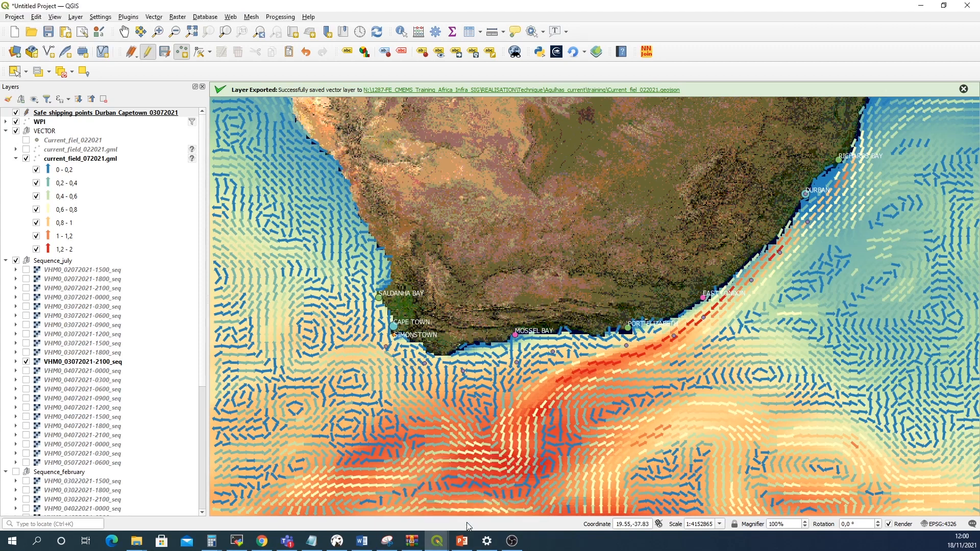
{"action": "left_click", "coordinate": [380, 335]}
{"action": "type", "text": "12"}
{"action": "left_click_drag", "start_coordinate": [439, 482], "coordinate": [436, 373]}
{"action": "left_click", "coordinate": [459, 430]}
{"action": "left_click", "coordinate": [392, 325]}
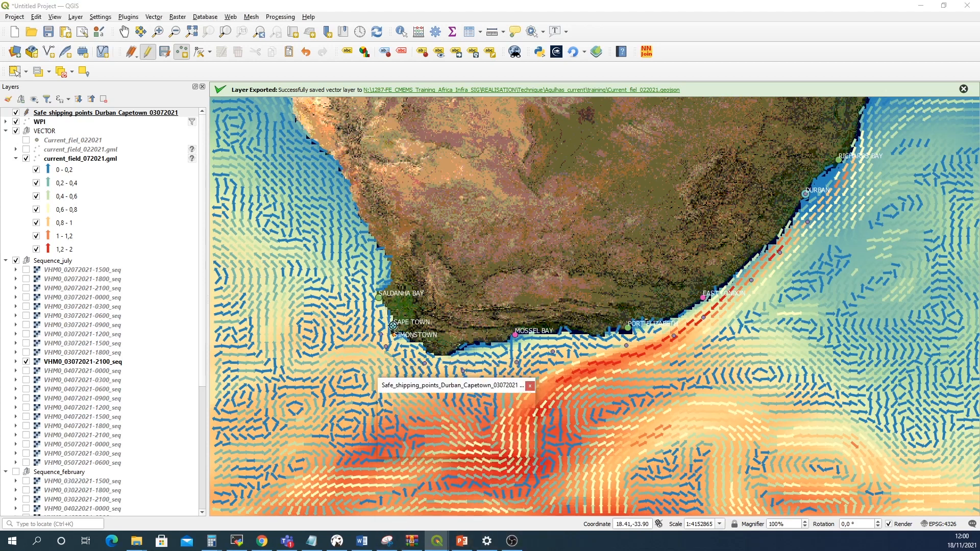
{"action": "type", "text": "12"}
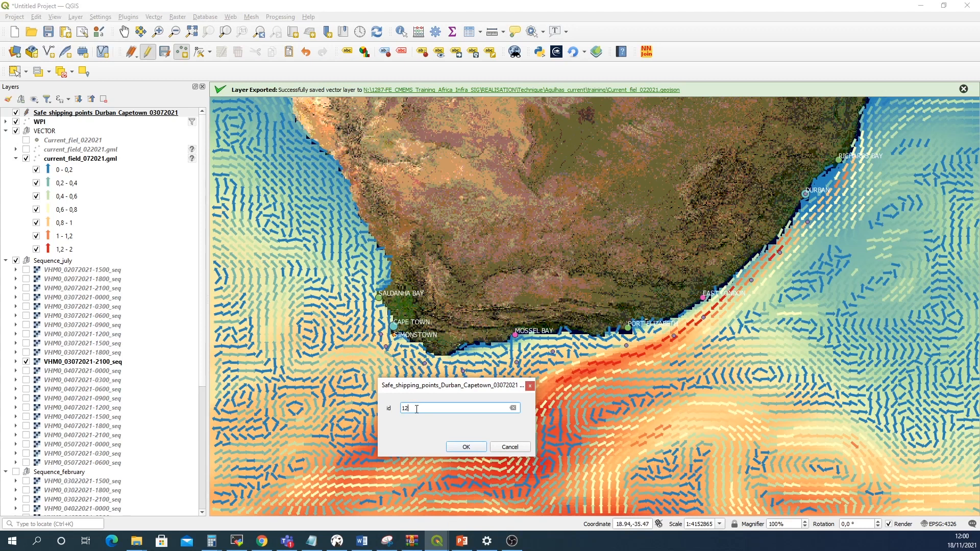
{"action": "left_click", "coordinate": [465, 447]}
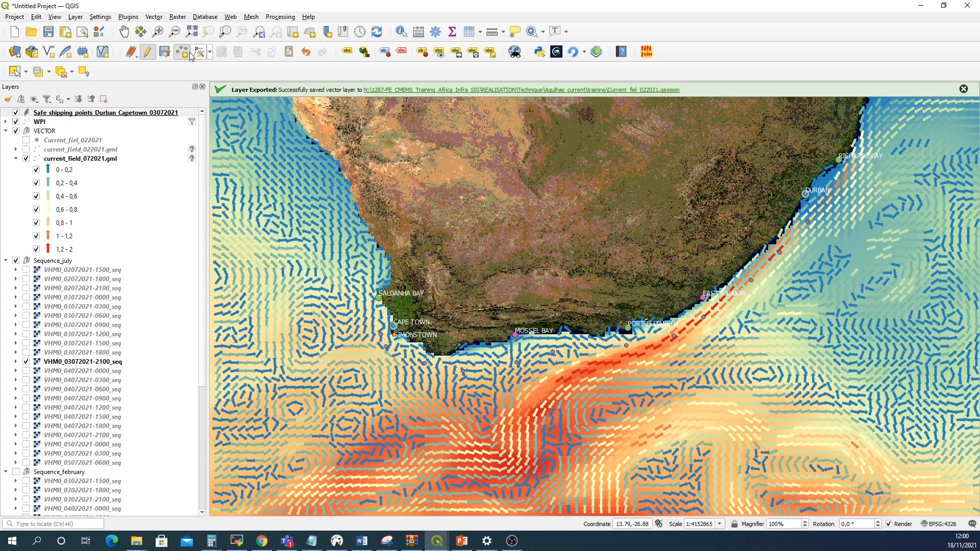
Stop editing the safe shipping points layer and save the changes
{"action": "left_click", "coordinate": [148, 54]}
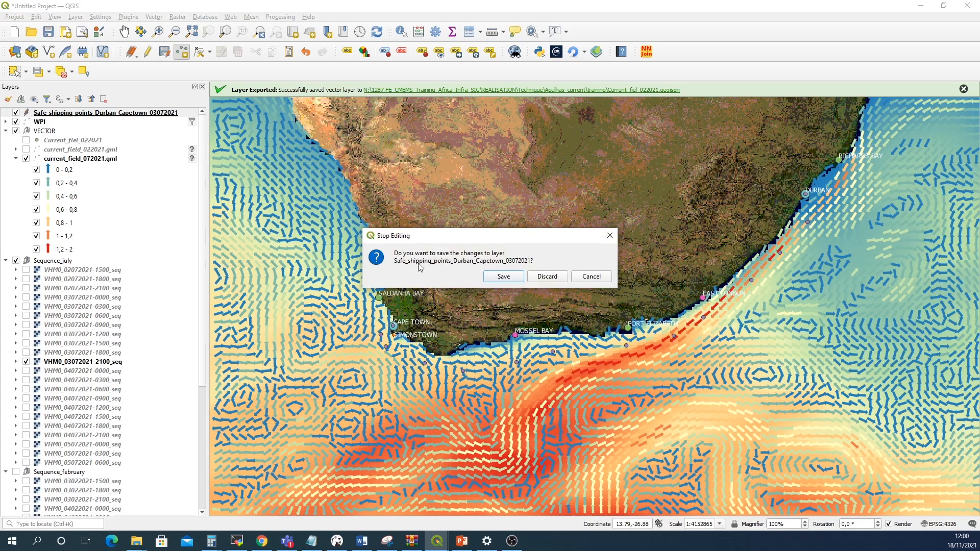
{"action": "left_click", "coordinate": [504, 279]}
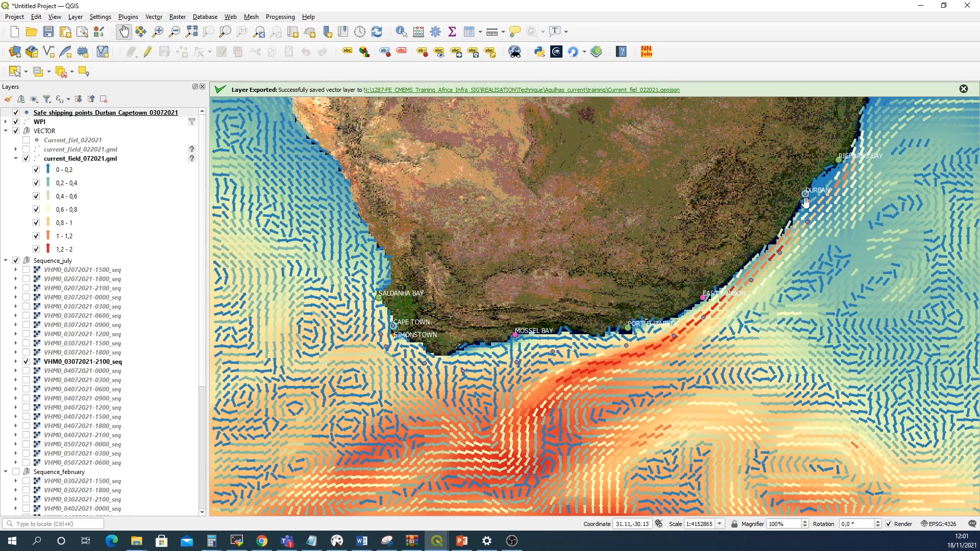
Style the safe shipping points layer with a 5 mm magenta simple marker and apply it
{"action": "left_click", "coordinate": [85, 114]}
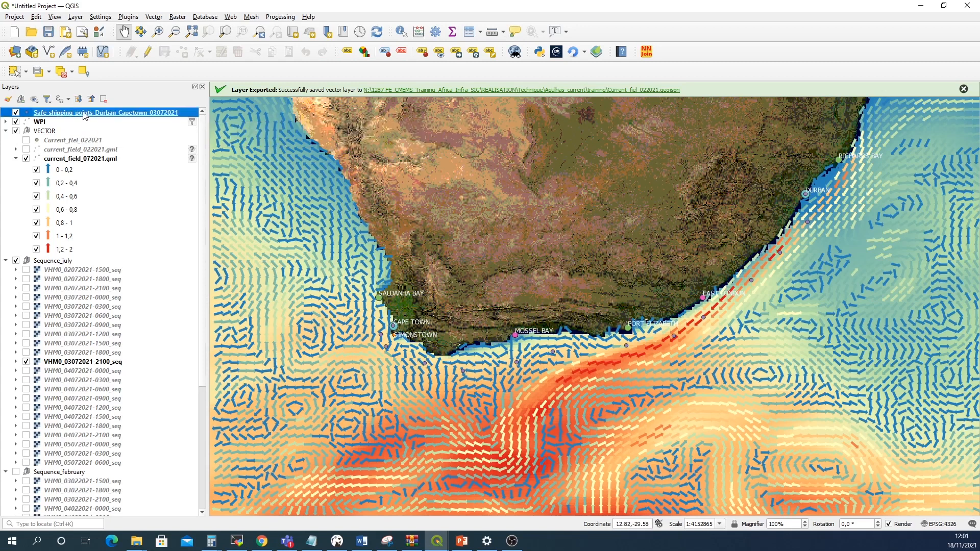
{"action": "right_click", "coordinate": [85, 114]}
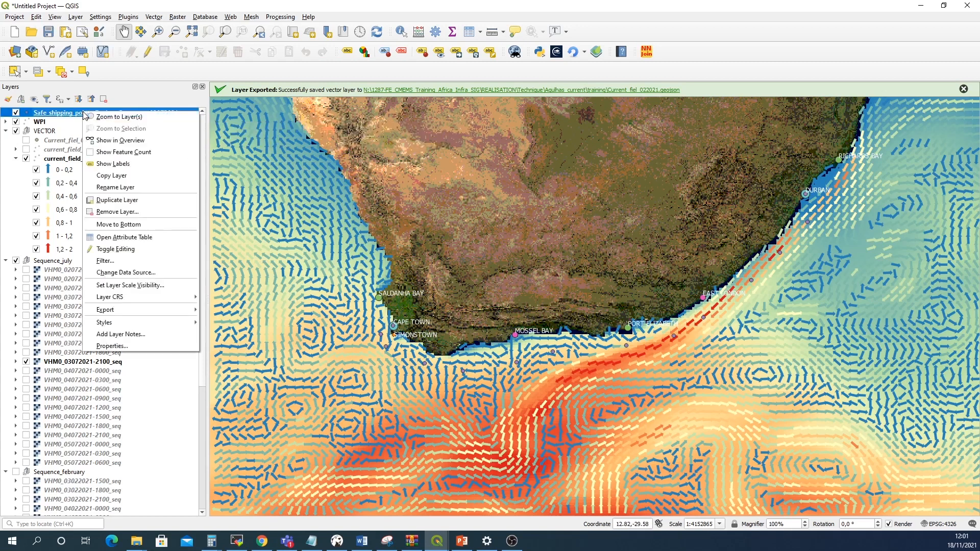
{"action": "left_click", "coordinate": [120, 347]}
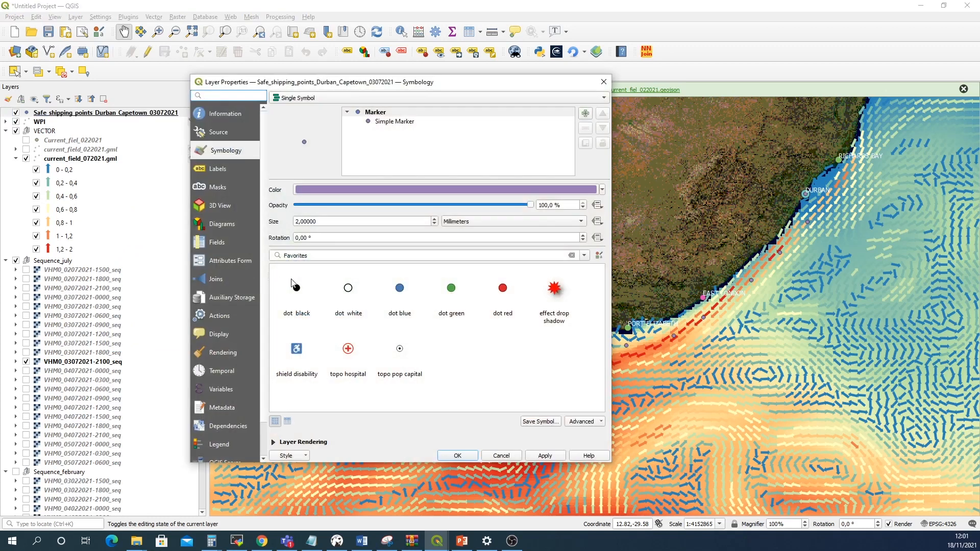
{"action": "left_click", "coordinate": [435, 219]}
{"action": "triple_click", "coordinate": [435, 219]}
{"action": "triple_click", "coordinate": [434, 219]}
{"action": "triple_click", "coordinate": [435, 219]}
{"action": "triple_click", "coordinate": [435, 219]}
{"action": "left_click", "coordinate": [435, 219]}
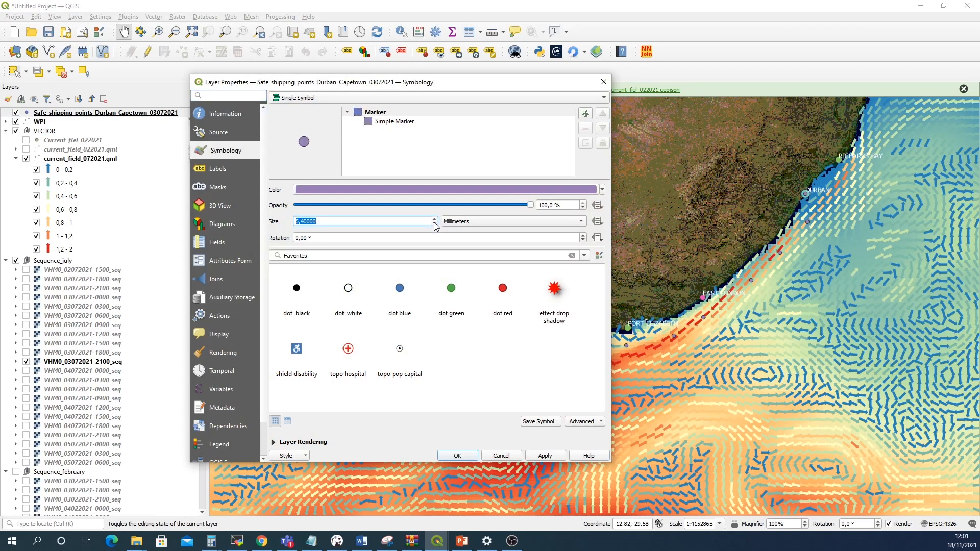
{"action": "left_click", "coordinate": [602, 189]}
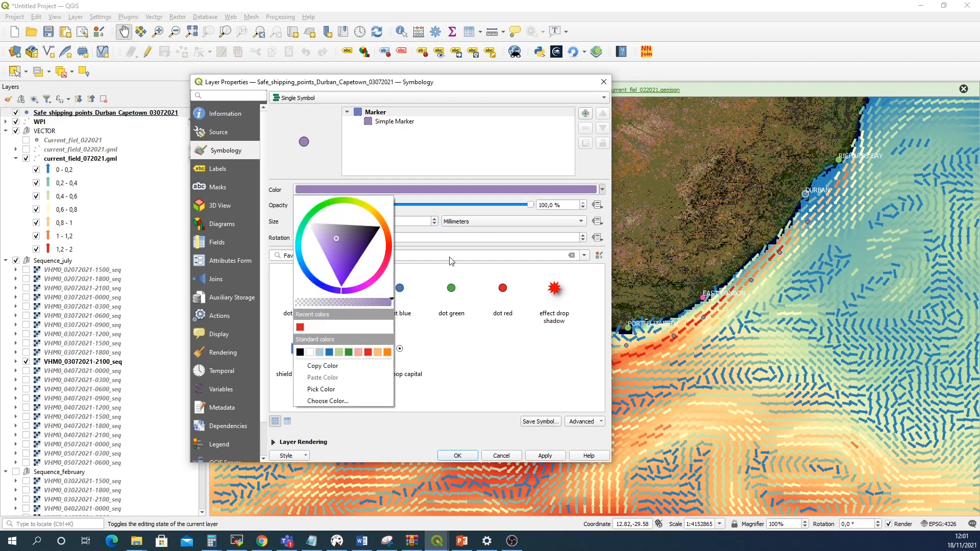
{"action": "left_click", "coordinate": [374, 277]}
{"action": "left_click_drag", "start_coordinate": [361, 250], "coordinate": [371, 253]}
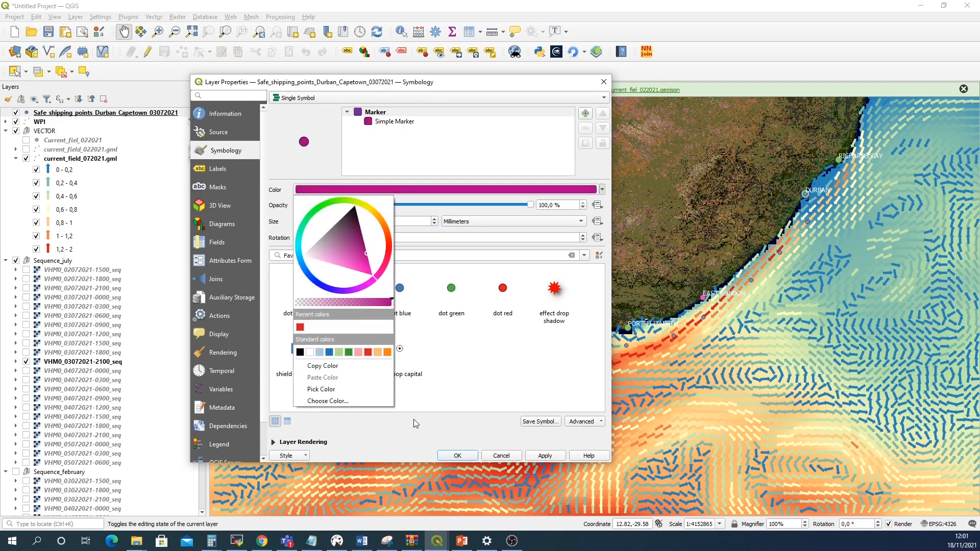
{"action": "left_click", "coordinate": [534, 457]}
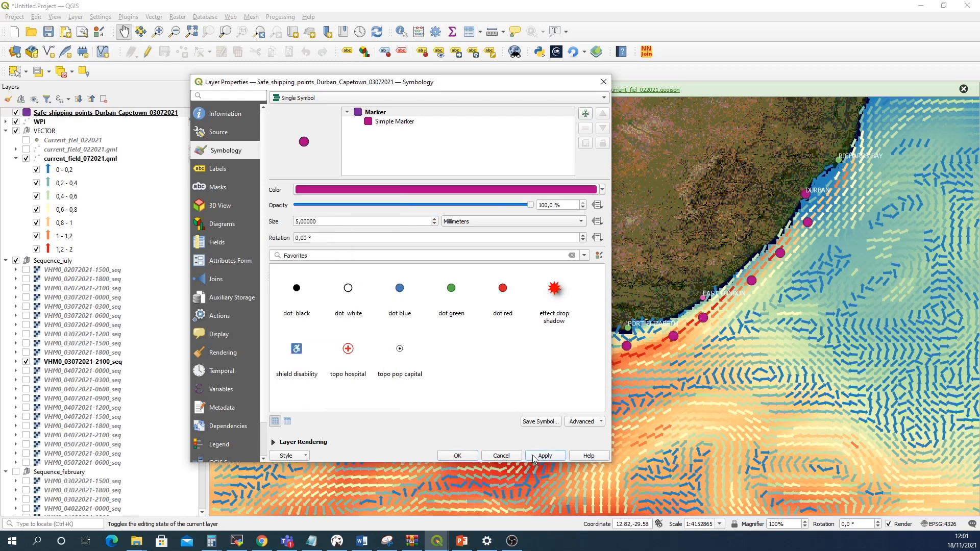
{"action": "left_click", "coordinate": [458, 455]}
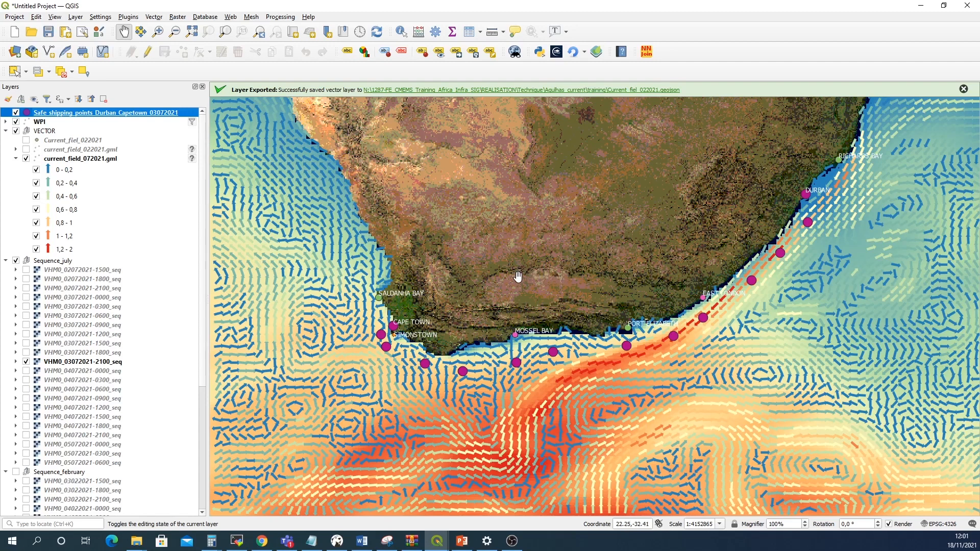
Run Add geometry attributes on the safe shipping points layer to add coordinate fields in a temporary layer
{"action": "scroll", "coordinate": [515, 278], "scroll_direction": "down", "scroll_amount": 1}
{"action": "scroll", "coordinate": [514, 279], "scroll_direction": "up", "scroll_amount": 1}
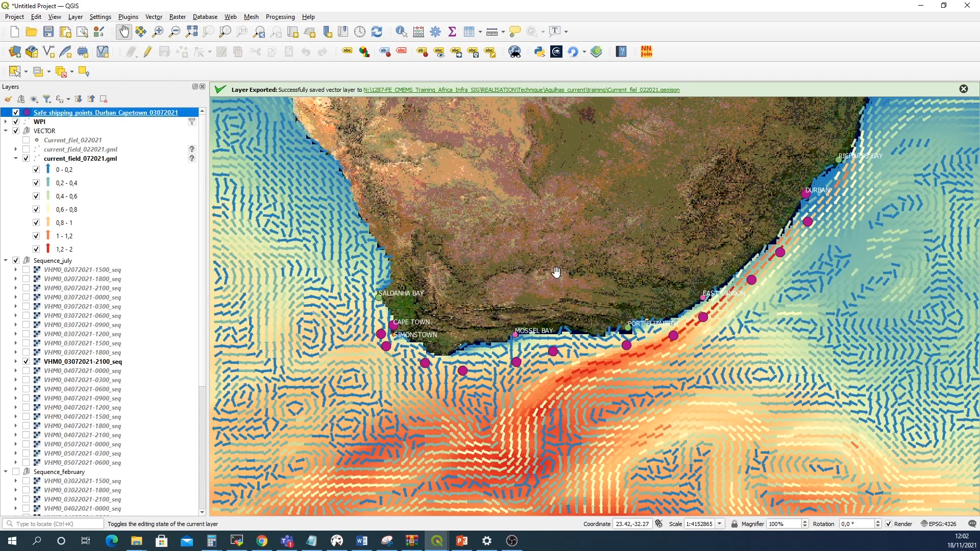
{"action": "left_click", "coordinate": [282, 17]}
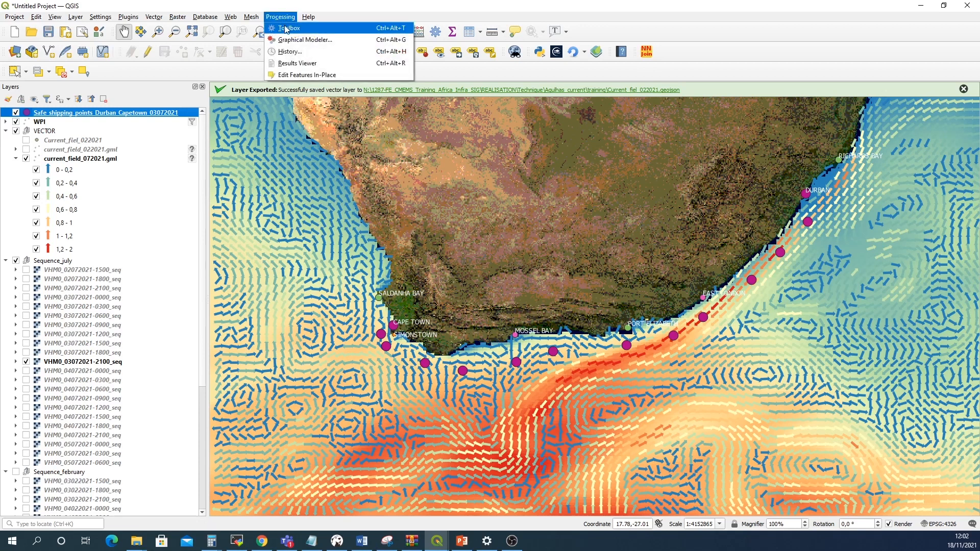
{"action": "left_click", "coordinate": [286, 29]}
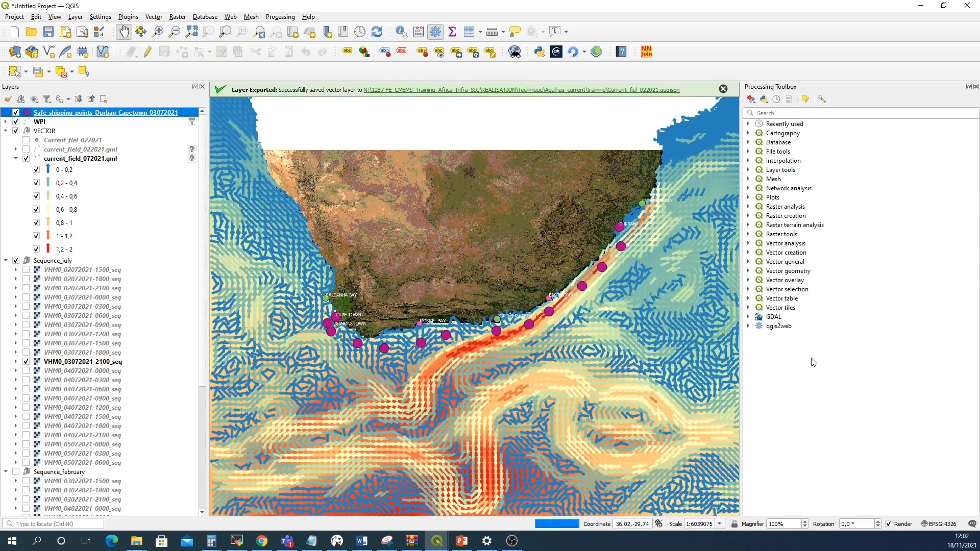
{"action": "left_click", "coordinate": [772, 112]}
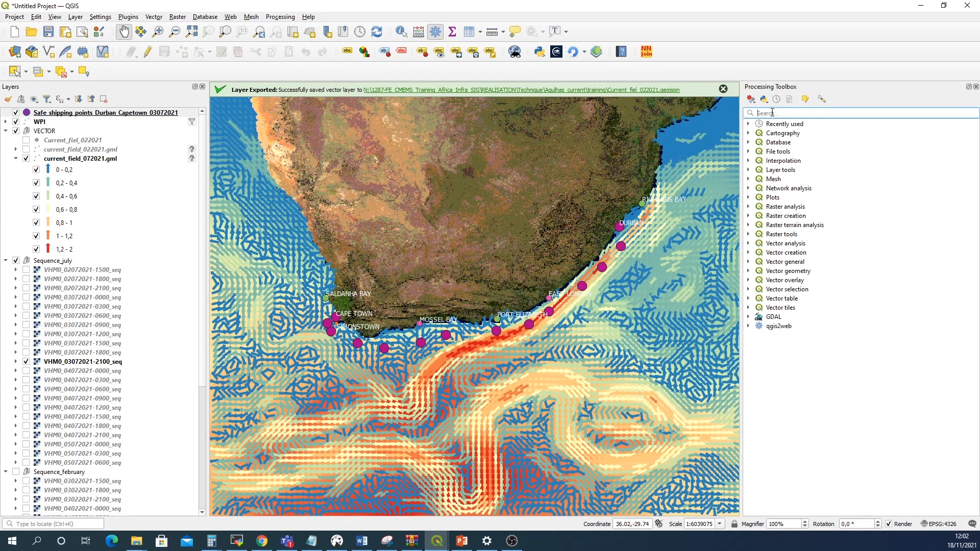
{"action": "type", "text": "Add "}
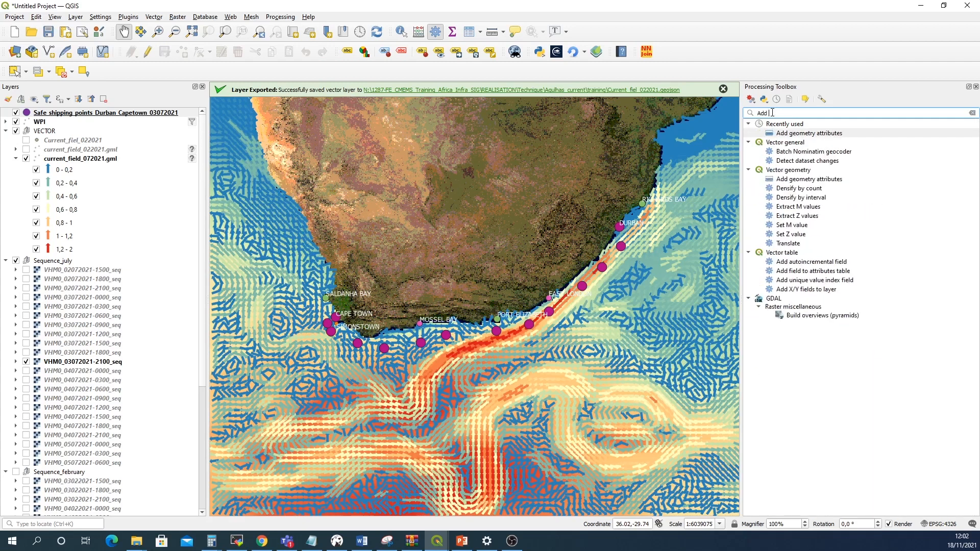
{"action": "type", "text": "geom"}
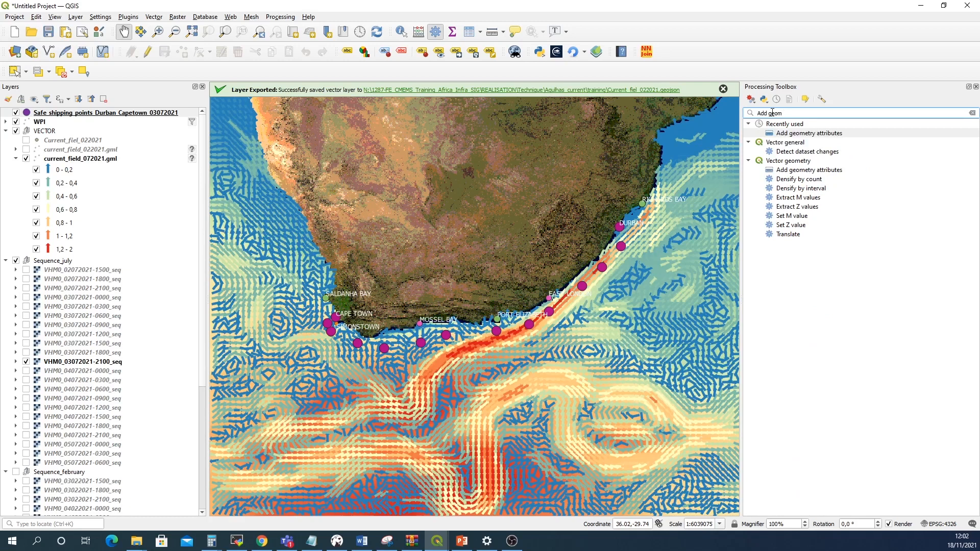
{"action": "double_click", "coordinate": [794, 135]}
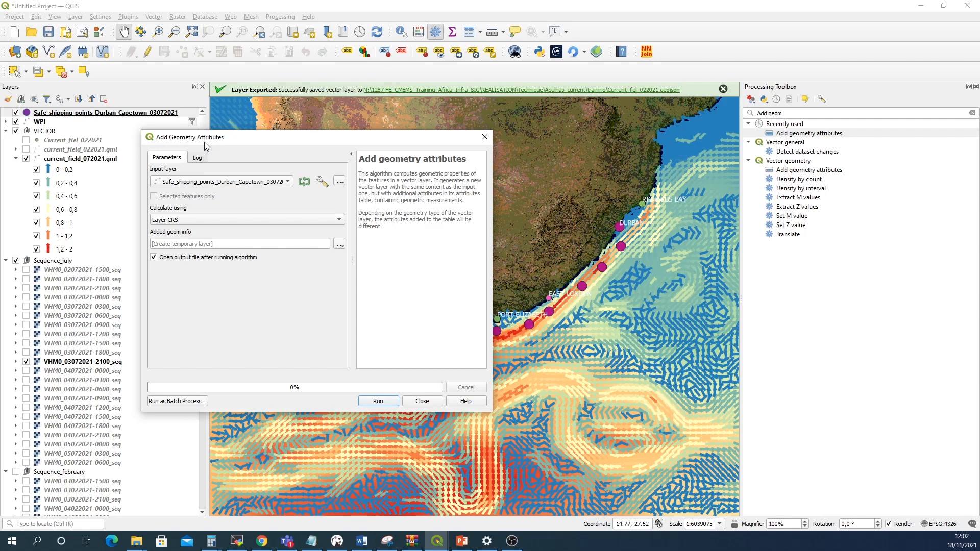
{"action": "left_click", "coordinate": [378, 401]}
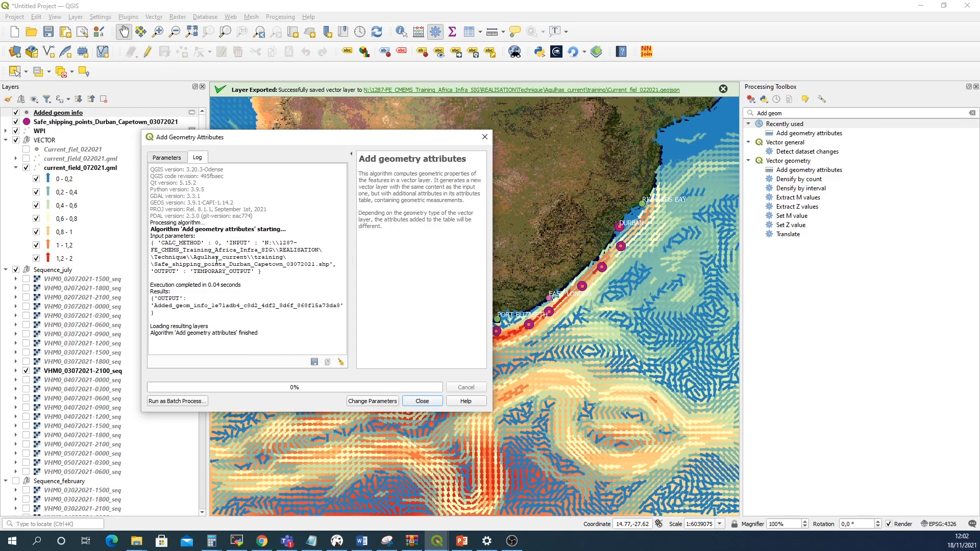
{"action": "left_click", "coordinate": [421, 402]}
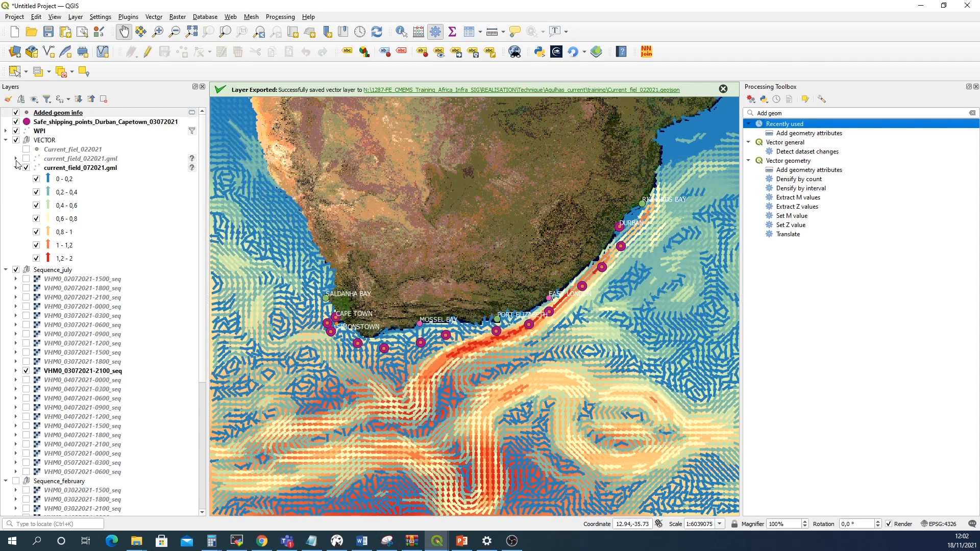
Open the attribute table of the Added geom info layer to check the id, xcoord and ycoord values
{"action": "left_click", "coordinate": [55, 114]}
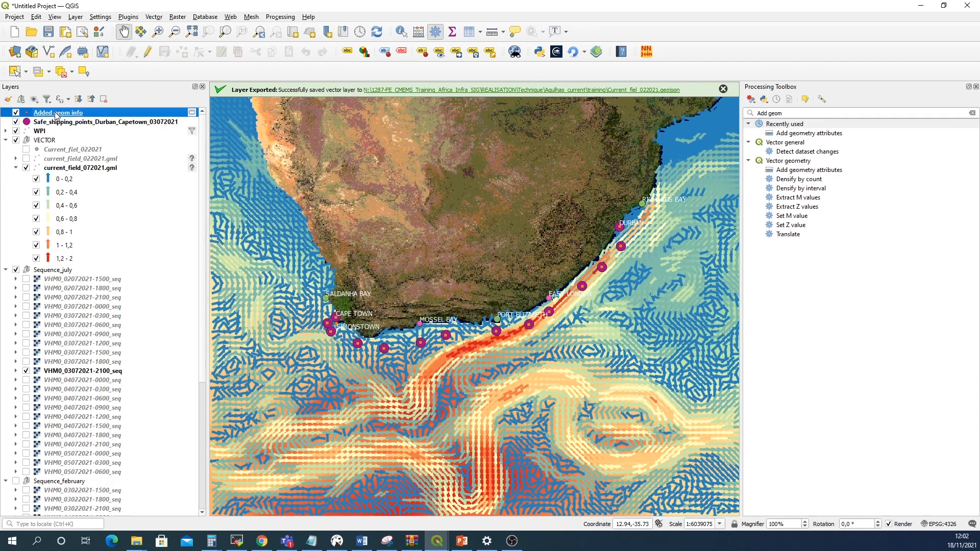
{"action": "right_click", "coordinate": [55, 113]}
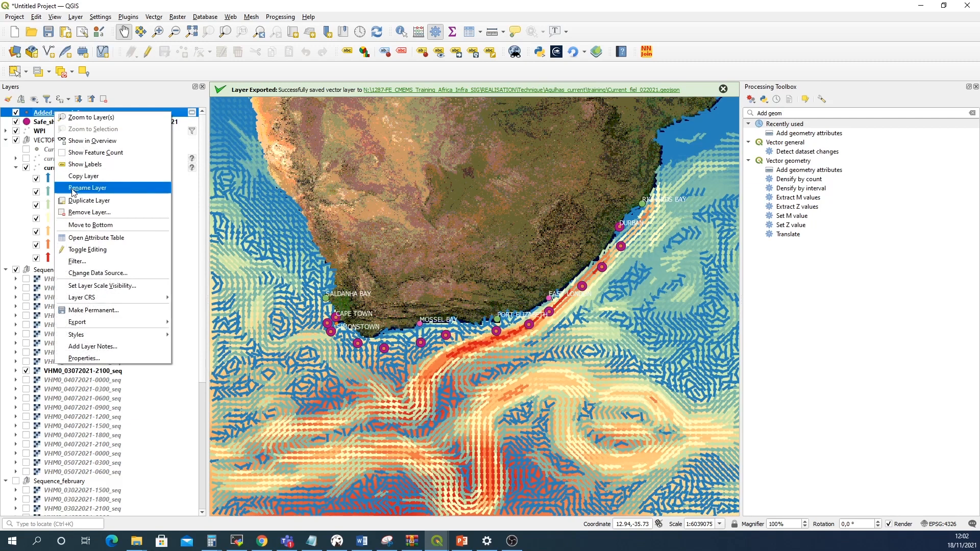
{"action": "left_click", "coordinate": [84, 238]}
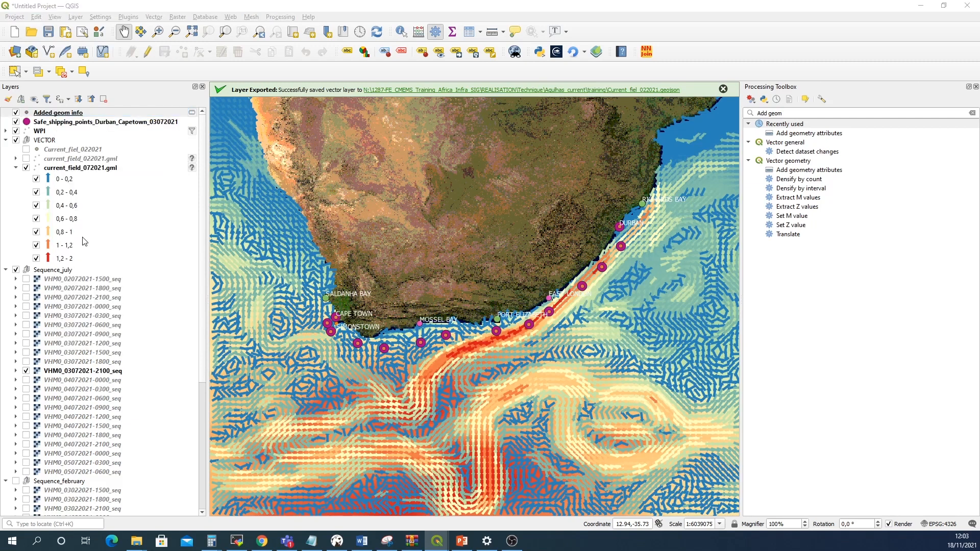
{"action": "left_click_drag", "start_coordinate": [306, 123], "coordinate": [471, 137]}
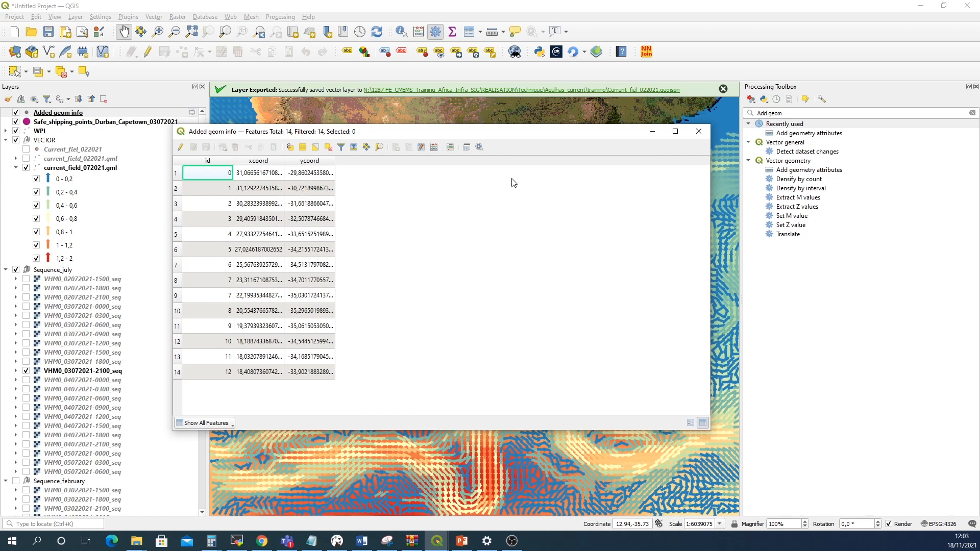
{"action": "left_click", "coordinate": [698, 131]}
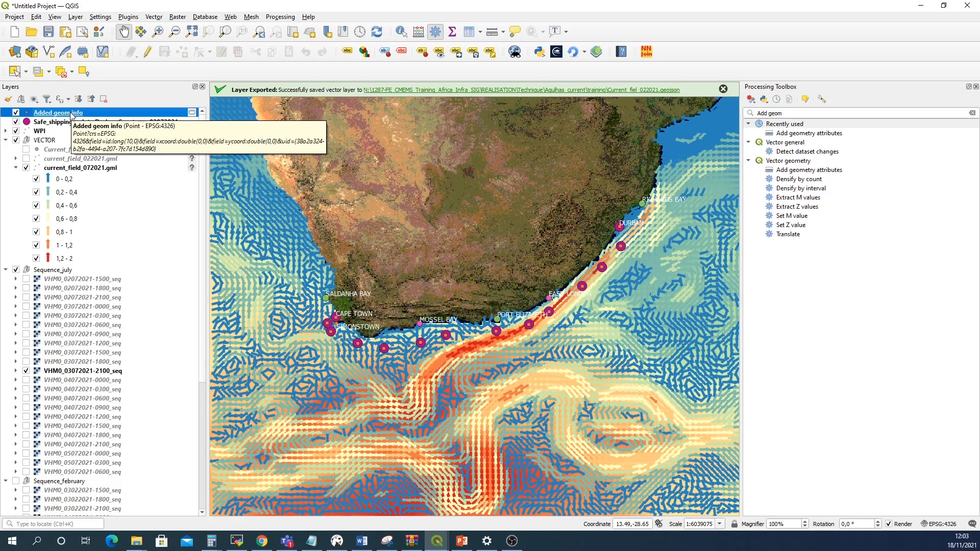
Export the Added geom info layer as CSV, overwriting Points_coordinates.csv in the training folder
{"action": "right_click", "coordinate": [71, 114]}
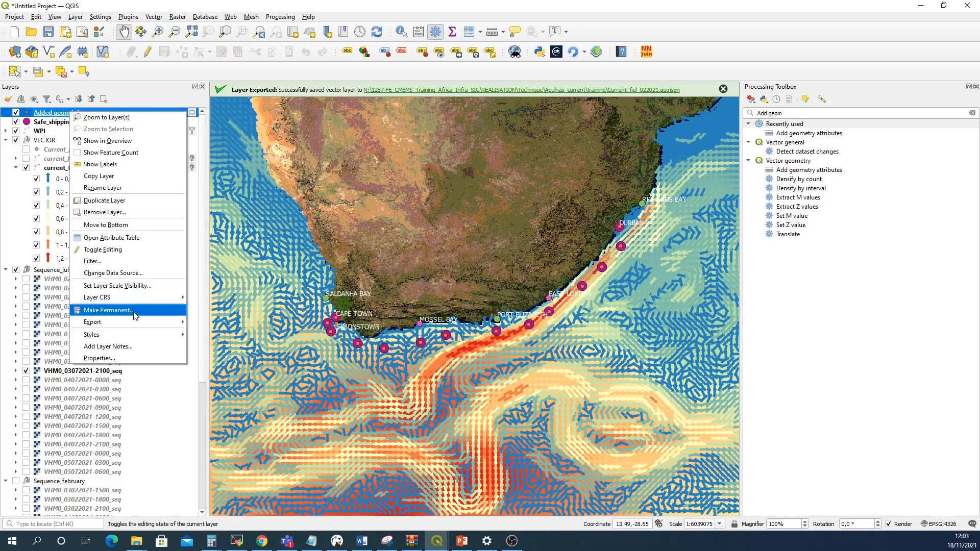
{"action": "mouse_move", "coordinate": [146, 321]}
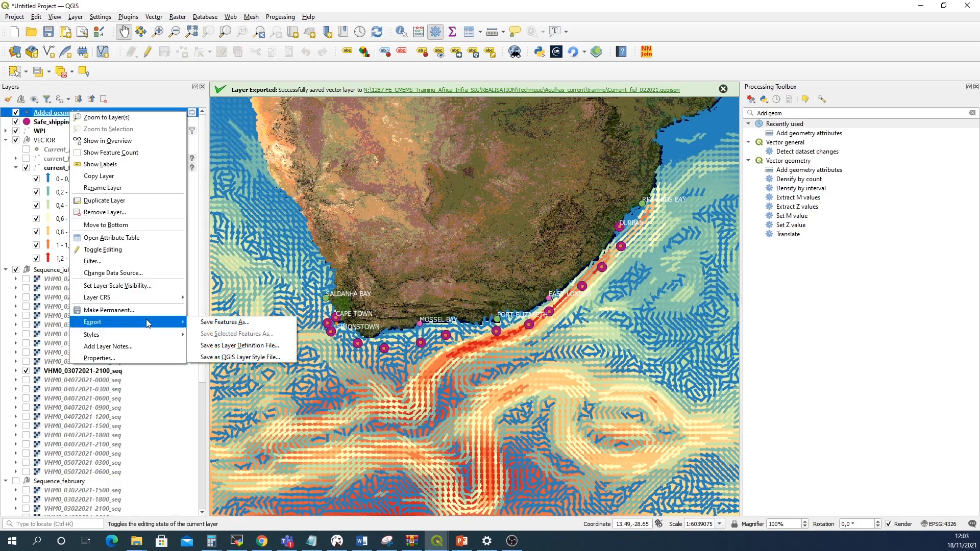
{"action": "left_click", "coordinate": [206, 323]}
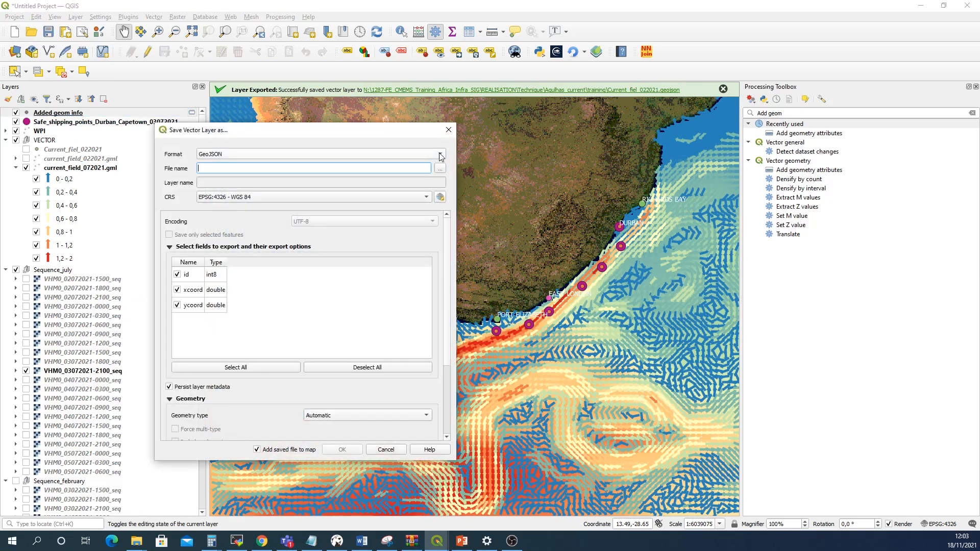
{"action": "left_click", "coordinate": [431, 153]}
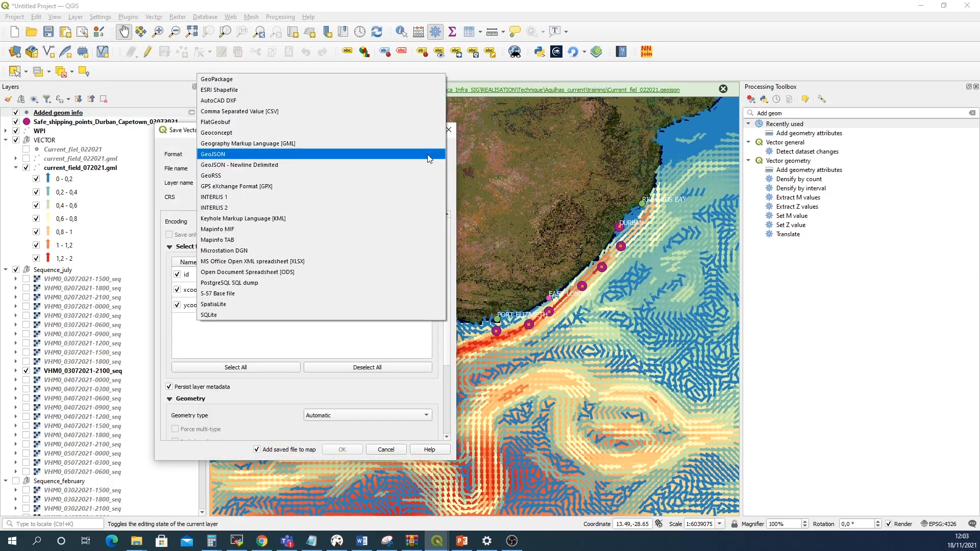
{"action": "left_click", "coordinate": [282, 112]}
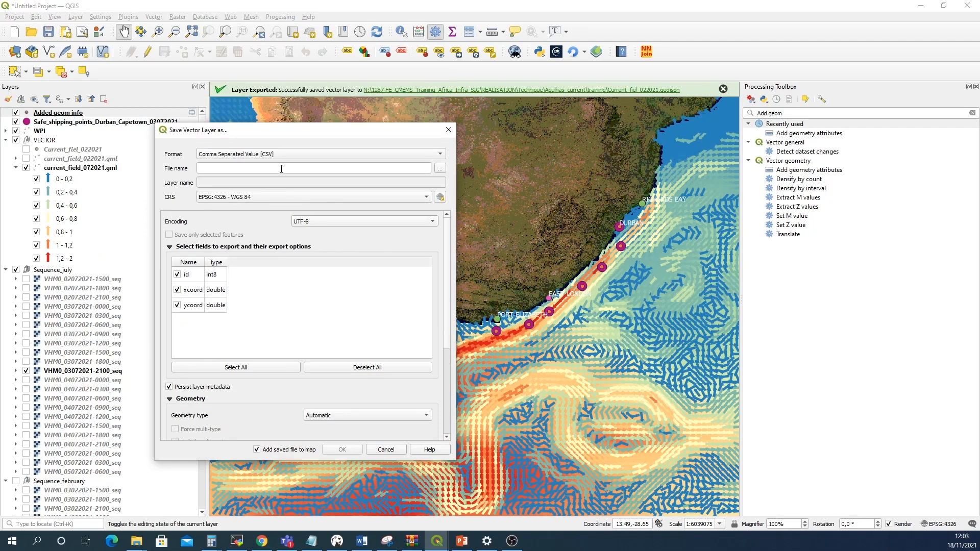
{"action": "left_click", "coordinate": [439, 169]}
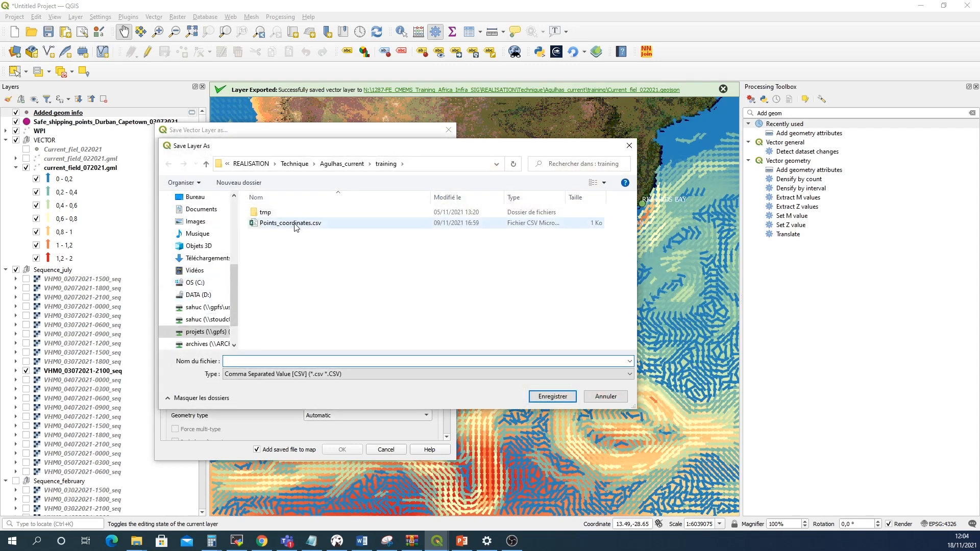
{"action": "left_click", "coordinate": [296, 223]}
{"action": "left_click", "coordinate": [301, 361]}
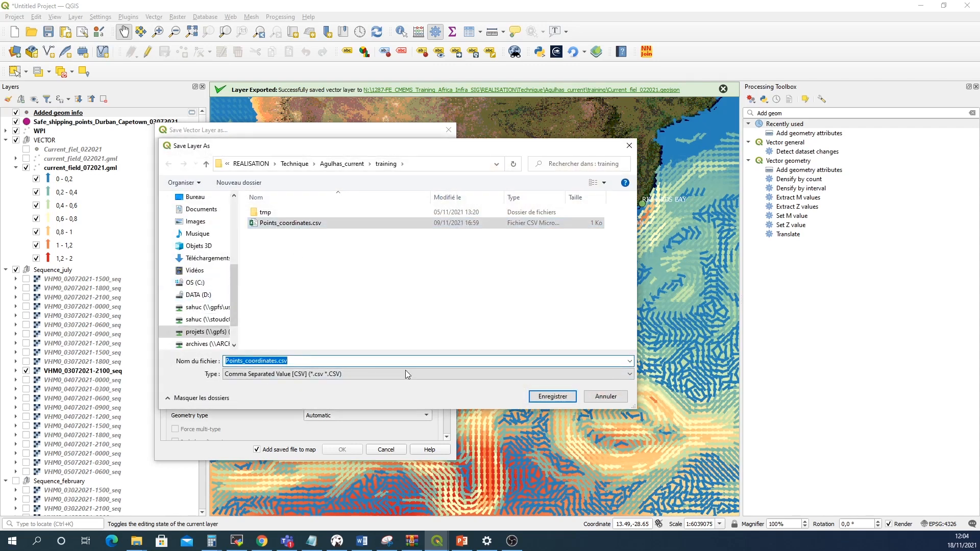
{"action": "left_click", "coordinate": [553, 396]}
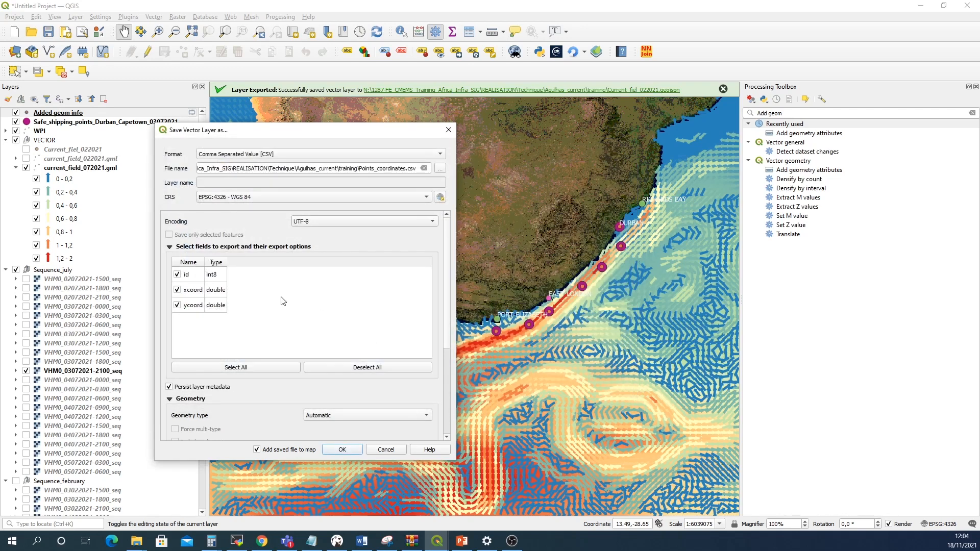
{"action": "left_click", "coordinate": [353, 451]}
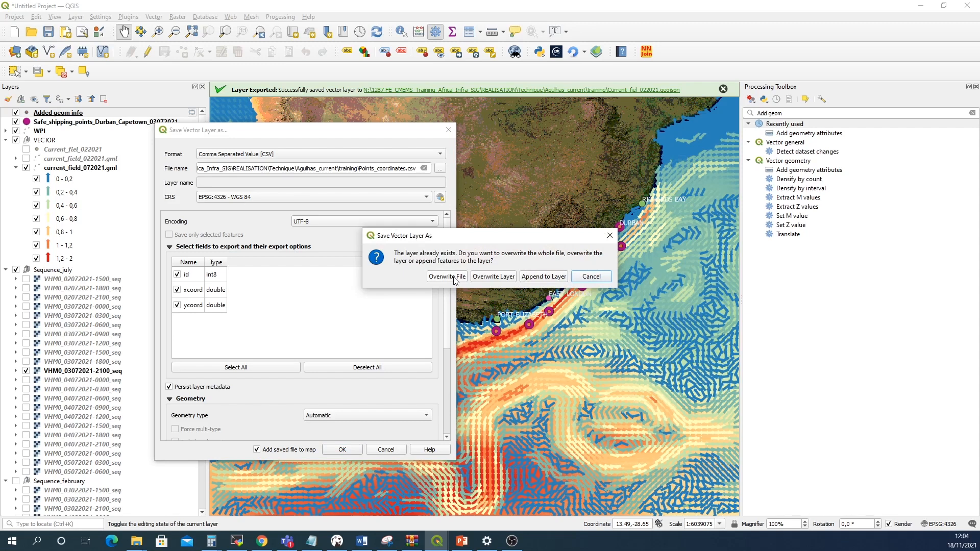
{"action": "left_click", "coordinate": [454, 279]}
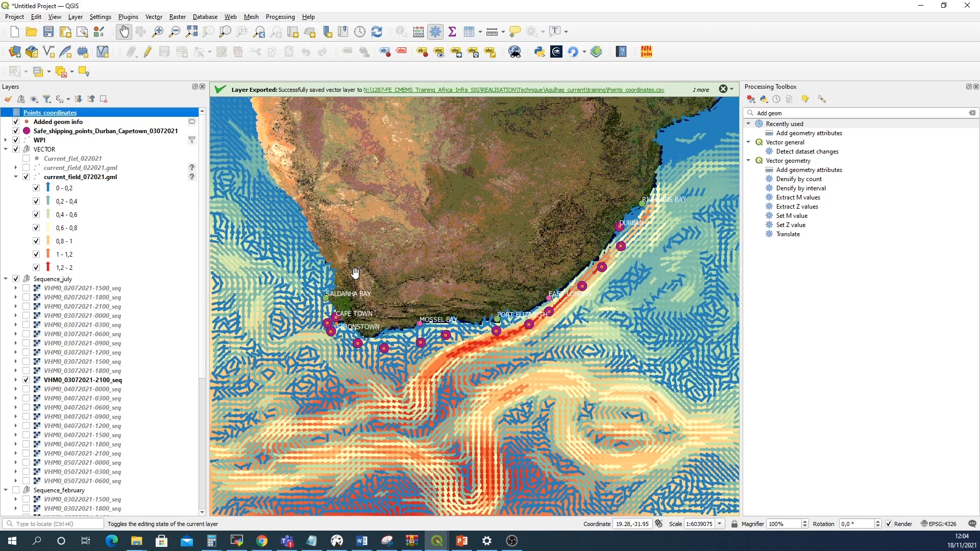
Run Points to path on the Added geom info layer to connect the shipping points into a line
{"action": "left_click", "coordinate": [75, 124]}
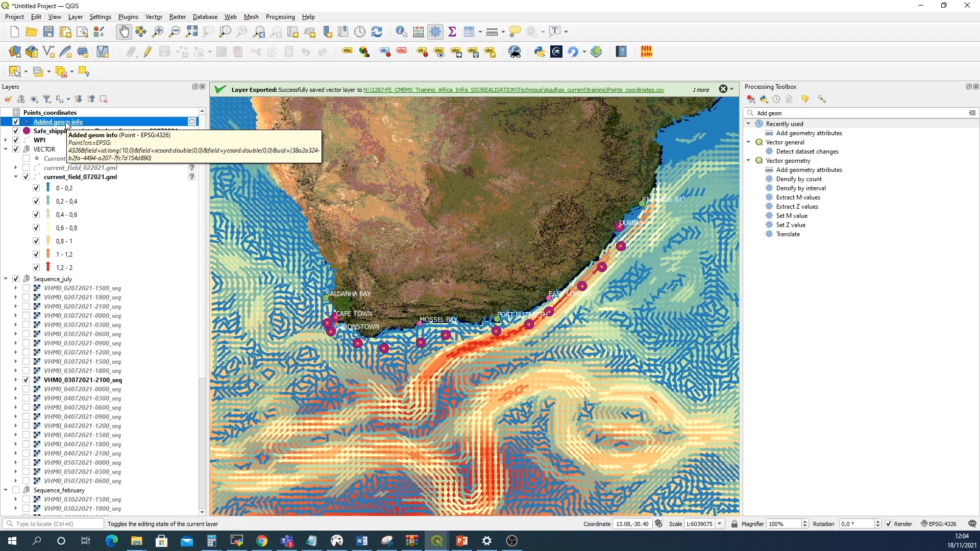
{"action": "left_click", "coordinate": [778, 114]}
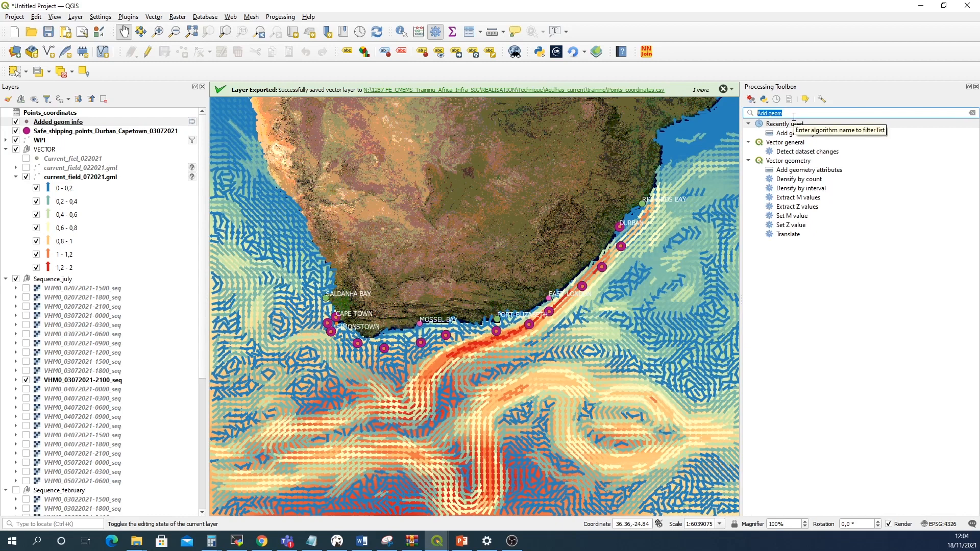
{"action": "key", "text": "BackSpace"}
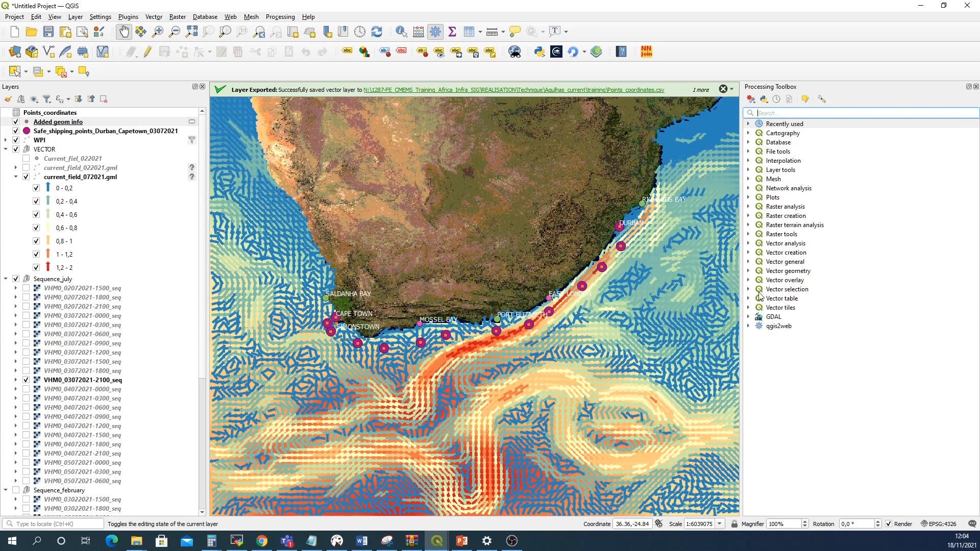
{"action": "left_click", "coordinate": [749, 253]}
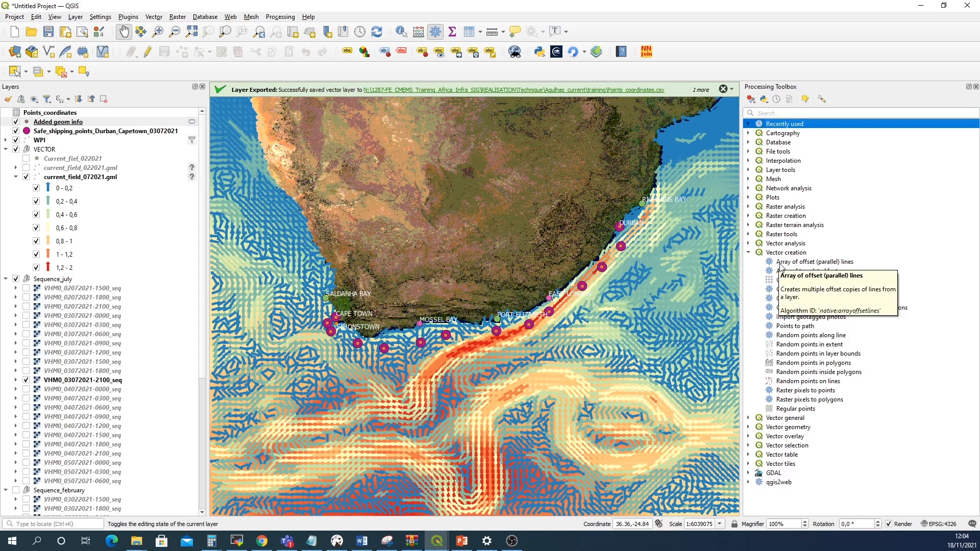
{"action": "left_click", "coordinate": [793, 328]}
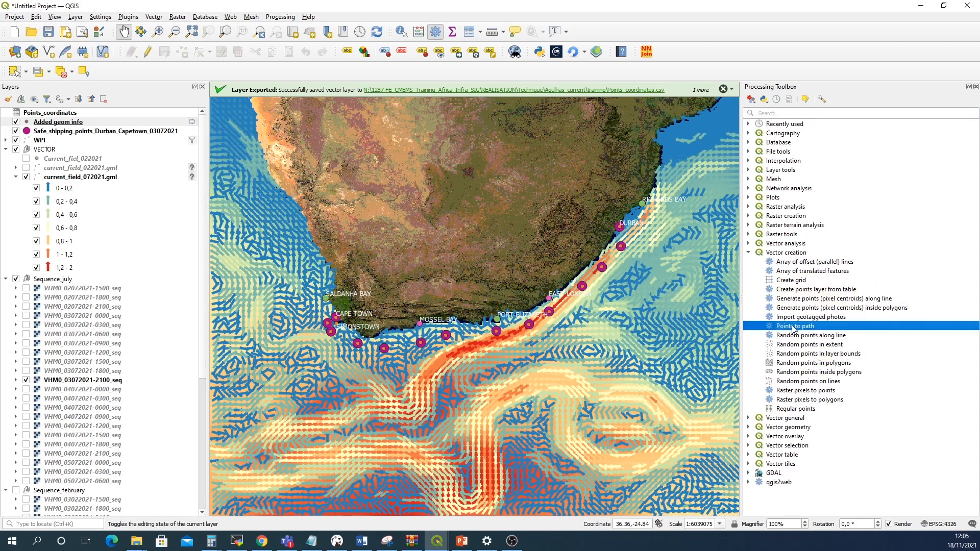
{"action": "double_click", "coordinate": [826, 326]}
{"action": "left_click_drag", "start_coordinate": [340, 137], "coordinate": [444, 138]}
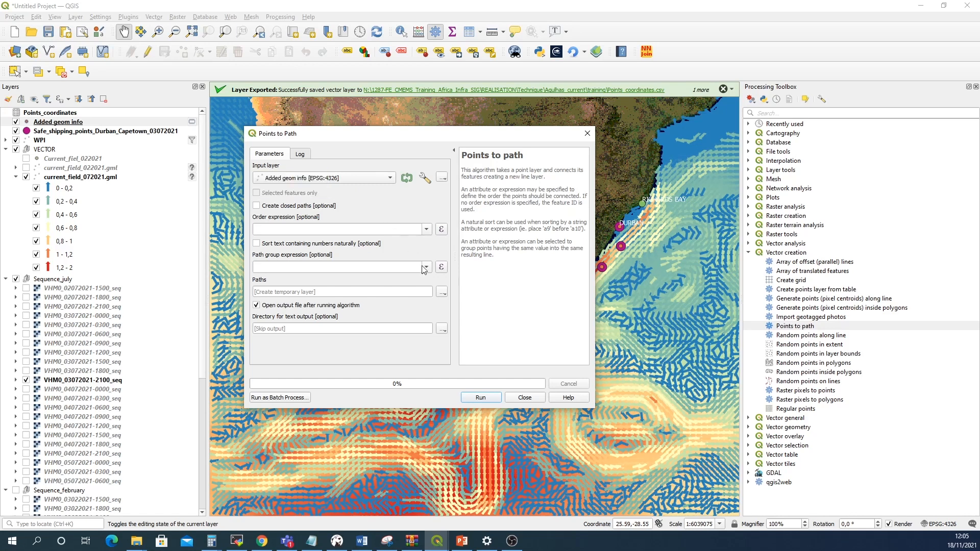
{"action": "left_click", "coordinate": [480, 398]}
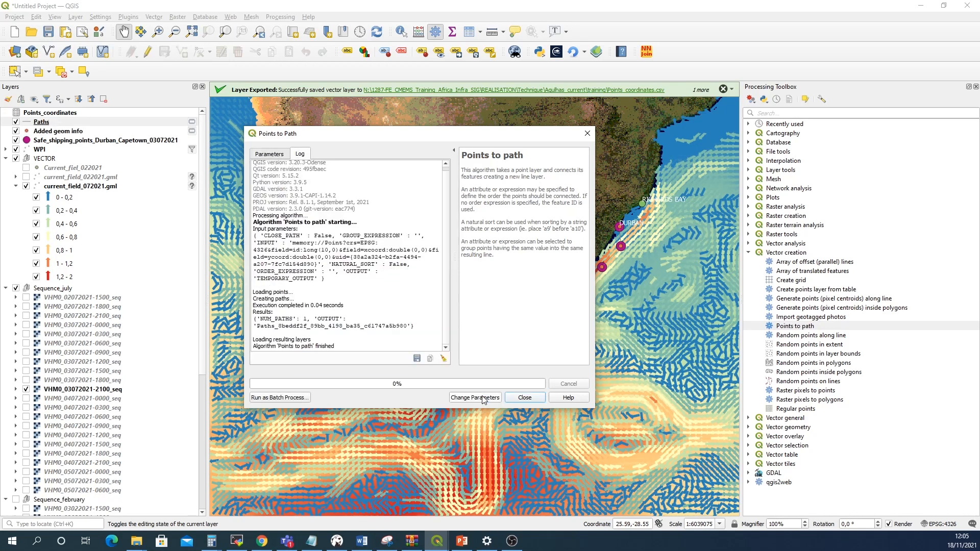
{"action": "left_click", "coordinate": [524, 398]}
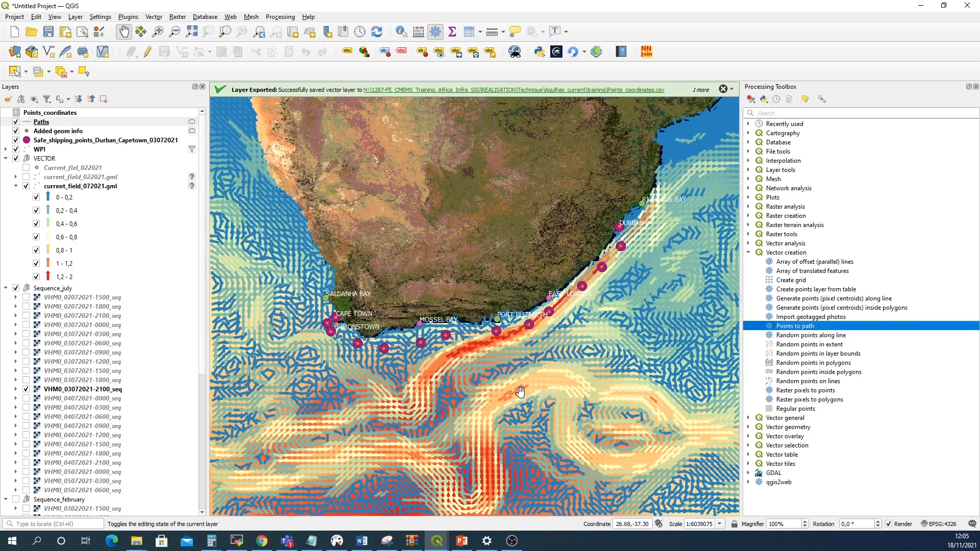
Style the Paths layer with the dash black line symbol at a width of 2.06 mm
{"action": "scroll", "coordinate": [616, 254], "scroll_direction": "up", "scroll_amount": 1}
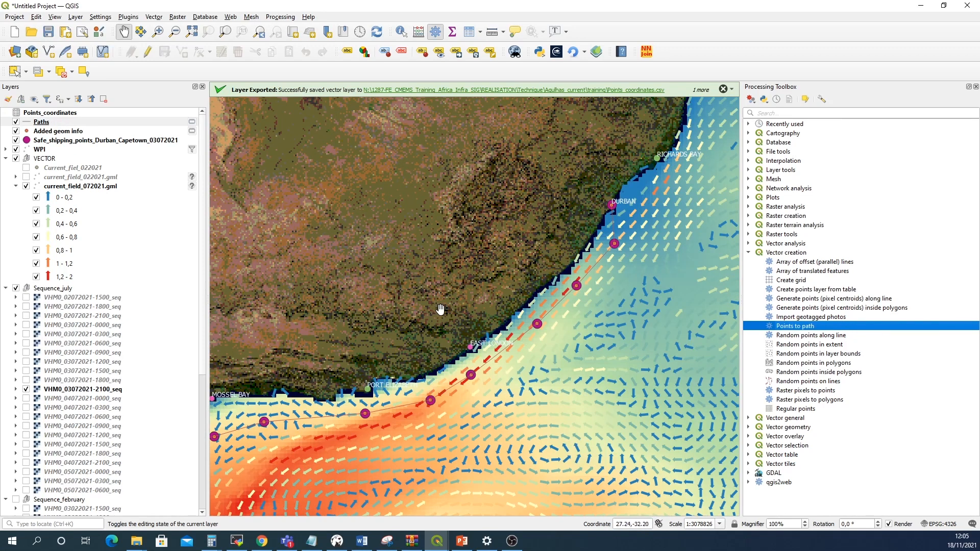
{"action": "scroll", "coordinate": [437, 308], "scroll_direction": "down", "scroll_amount": 1}
{"action": "left_click_drag", "start_coordinate": [415, 312], "coordinate": [477, 317]}
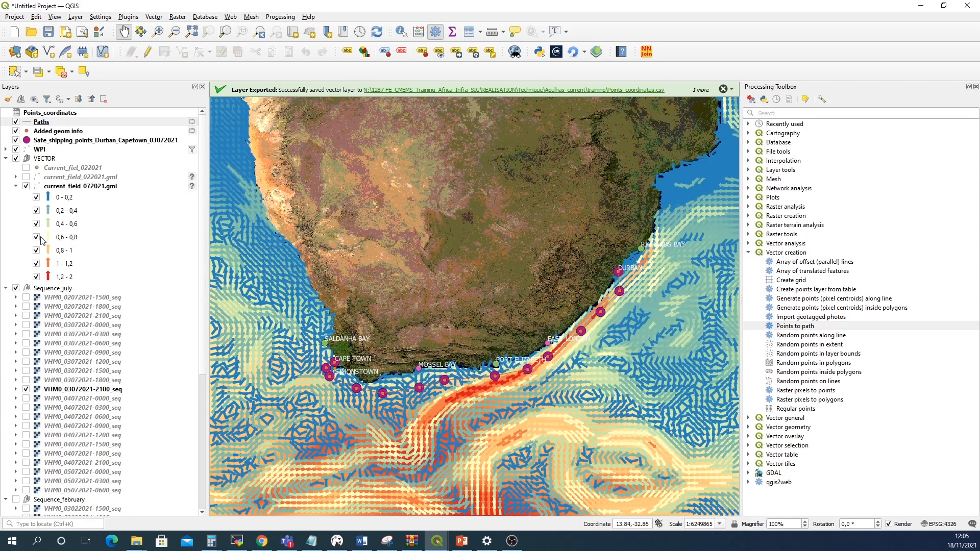
{"action": "right_click", "coordinate": [47, 124]}
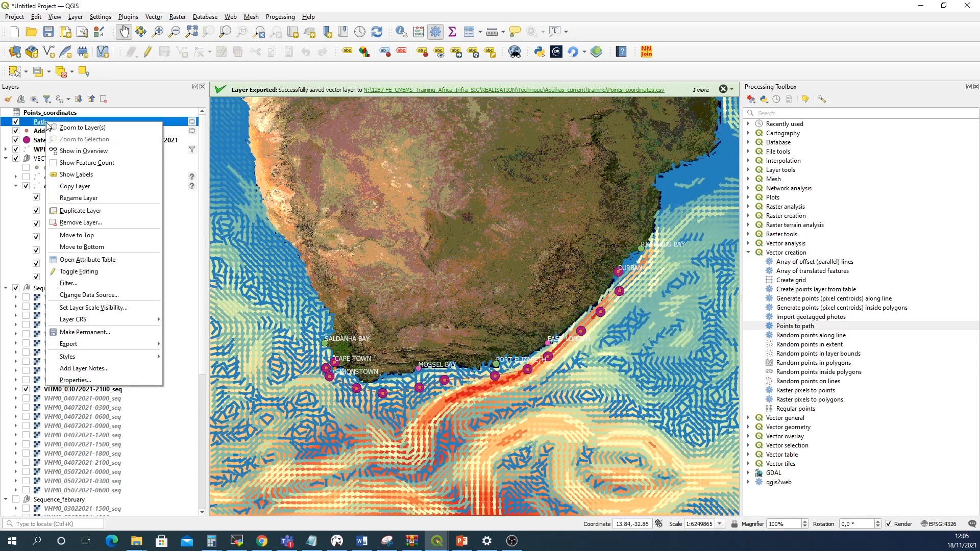
{"action": "mouse_move", "coordinate": [127, 357]}
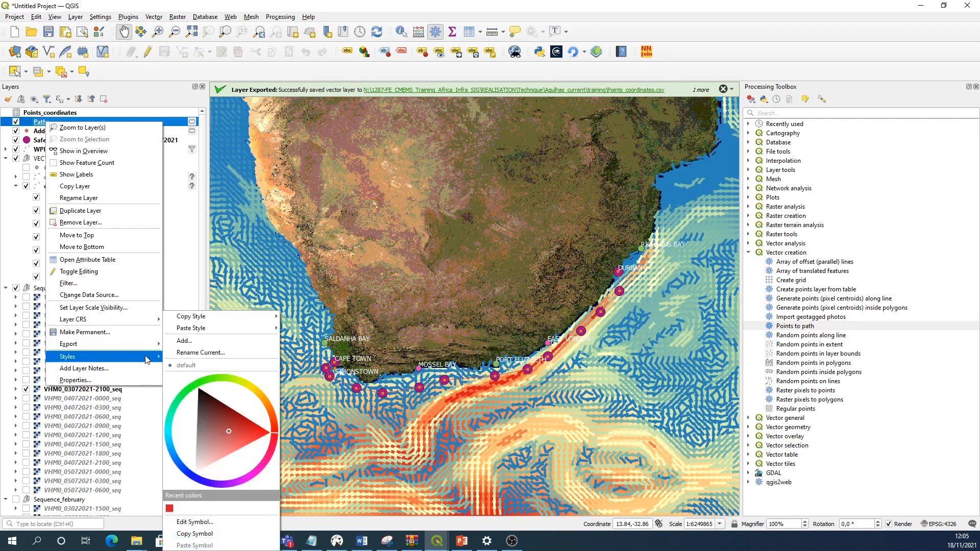
{"action": "left_click", "coordinate": [106, 380]}
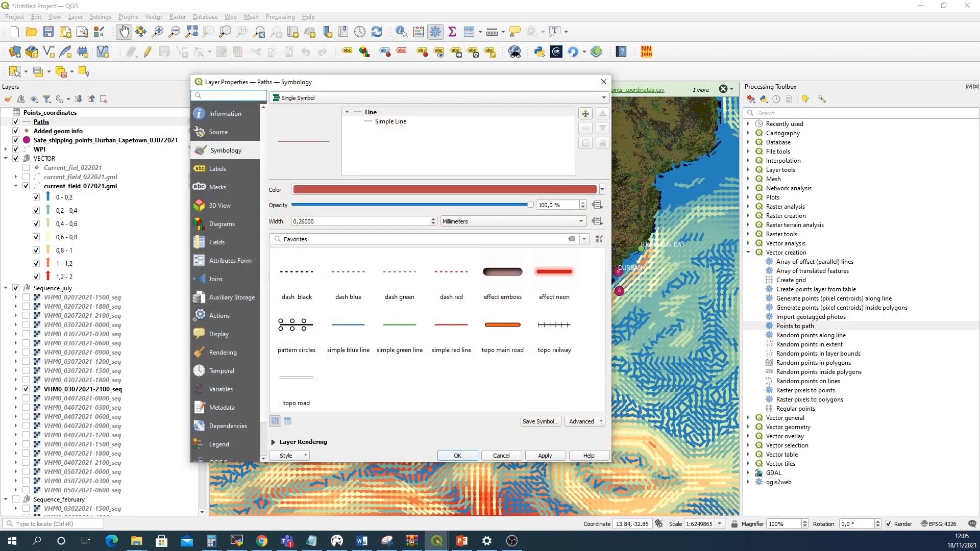
{"action": "left_click", "coordinate": [295, 275]}
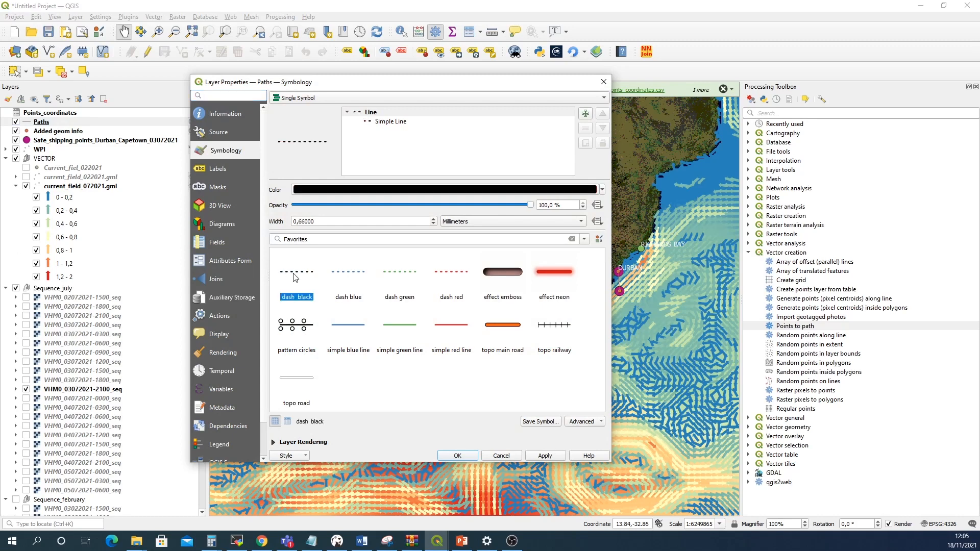
{"action": "left_click", "coordinate": [434, 219]}
{"action": "left_click", "coordinate": [433, 219]}
{"action": "left_click", "coordinate": [434, 219]}
{"action": "left_click", "coordinate": [433, 219]}
{"action": "left_click", "coordinate": [434, 219]}
{"action": "left_click", "coordinate": [433, 219]}
{"action": "left_click", "coordinate": [433, 219]}
{"action": "left_click", "coordinate": [433, 219]}
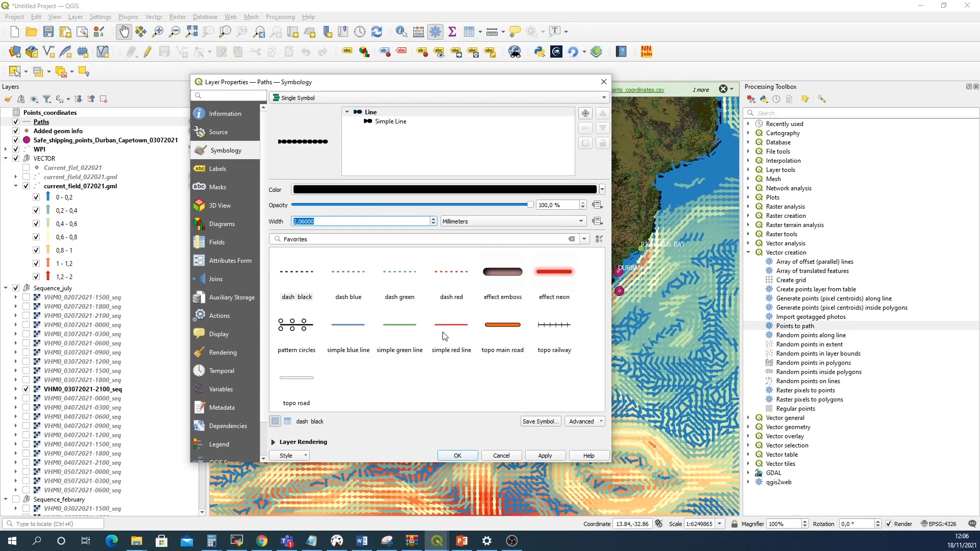
{"action": "left_click", "coordinate": [541, 455]}
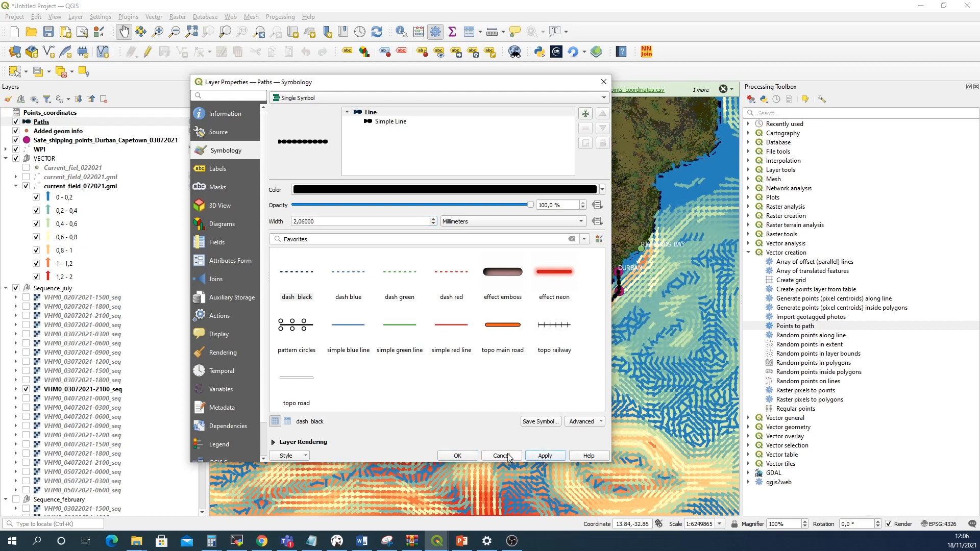
{"action": "left_click", "coordinate": [459, 457]}
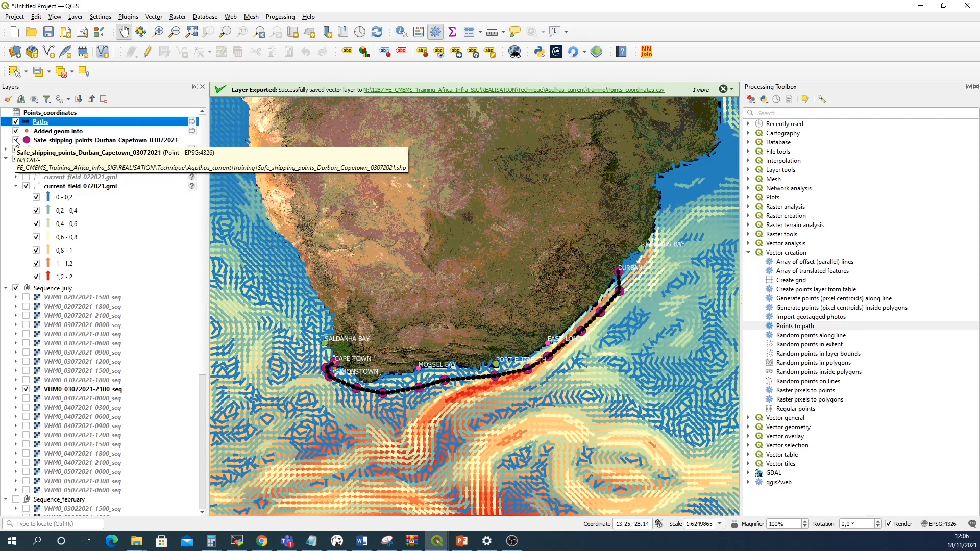
Hide the Safe_shipping_points_Durban_Capetown_03072021 and Added geom info layers and inspect the route line along the coast
{"action": "left_click", "coordinate": [15, 140]}
{"action": "left_click", "coordinate": [15, 132]}
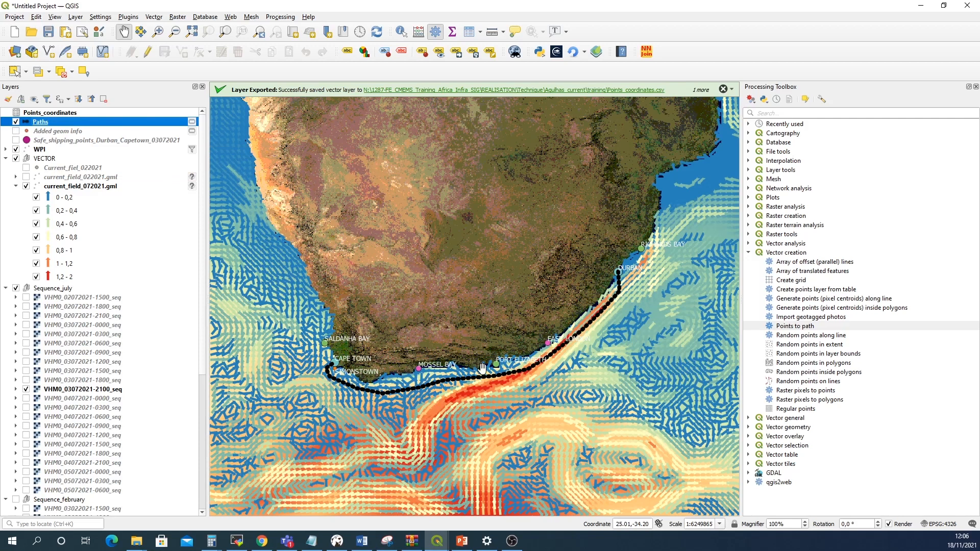
{"action": "scroll", "coordinate": [495, 360], "scroll_direction": "up", "scroll_amount": 1}
{"action": "scroll", "coordinate": [495, 360], "scroll_direction": "down", "scroll_amount": 1}
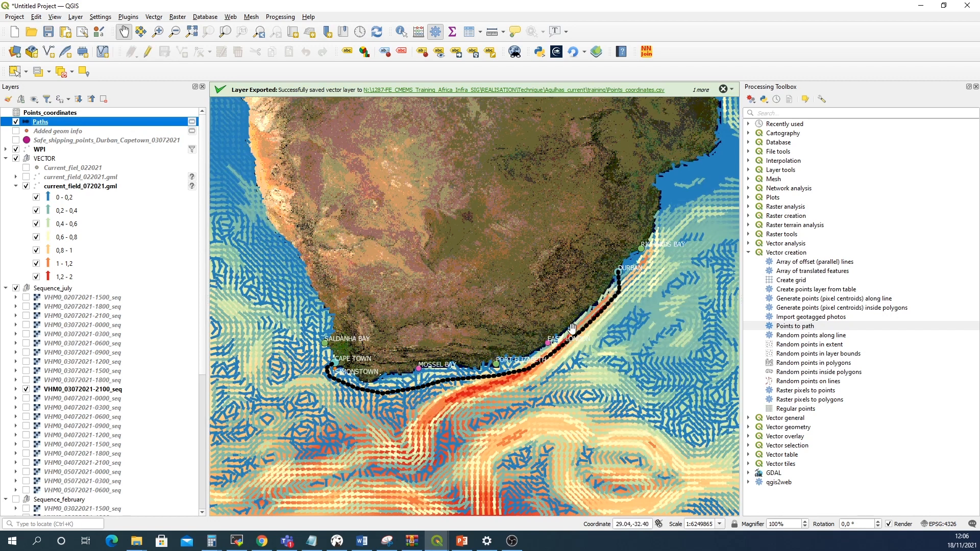
{"action": "scroll", "coordinate": [542, 359], "scroll_direction": "up", "scroll_amount": 1}
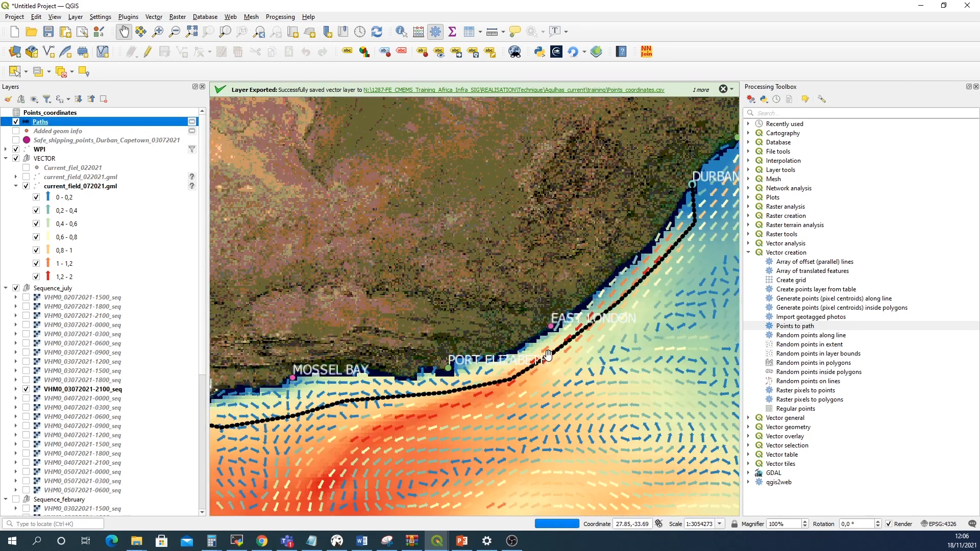
{"action": "left_click_drag", "start_coordinate": [429, 474], "coordinate": [563, 359]}
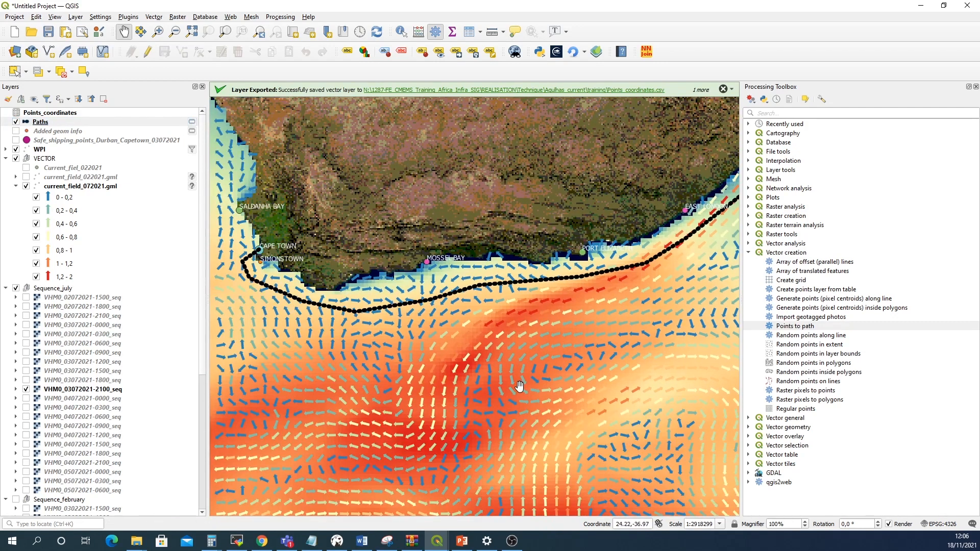
{"action": "scroll", "coordinate": [523, 350], "scroll_direction": "down", "scroll_amount": 1}
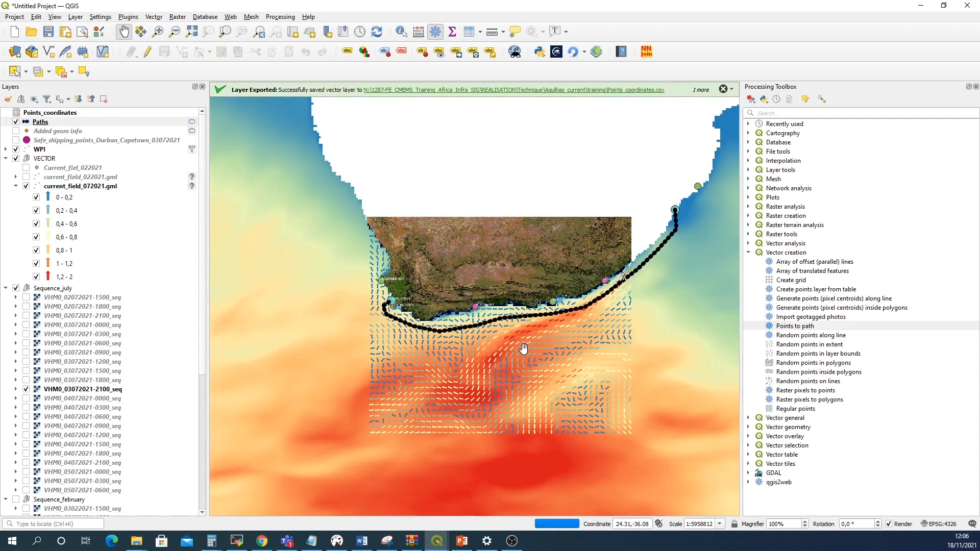
{"action": "left_click", "coordinate": [976, 88]}
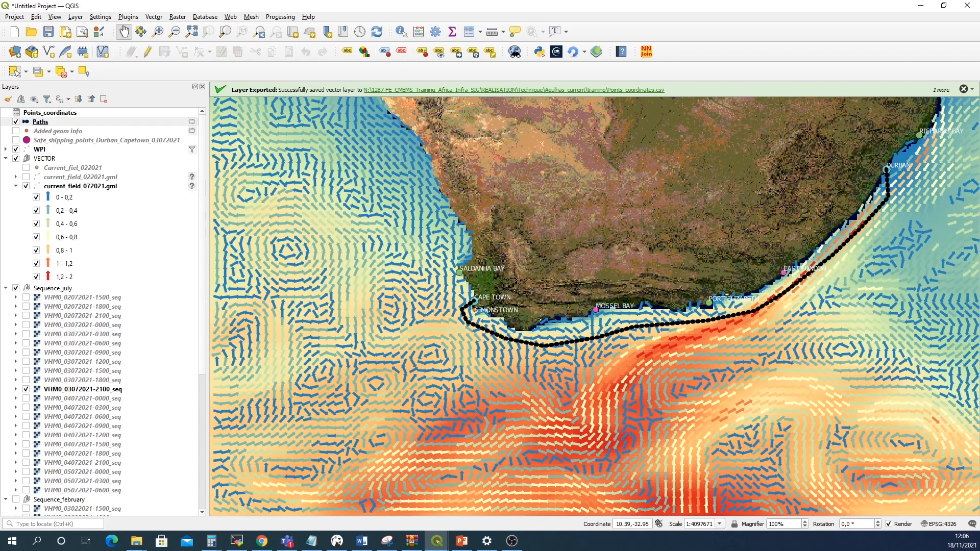
Export the Paths layer as an ESRI Shapefile named Safe_shipping_points_Durban_Capetown_03072021_path1.shp in the training folder
{"action": "right_click", "coordinate": [55, 125]}
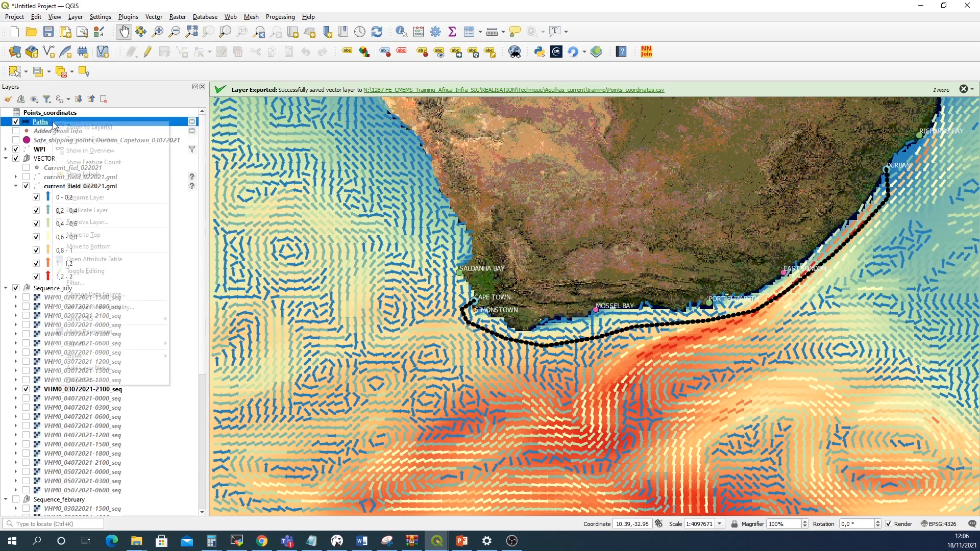
{"action": "mouse_move", "coordinate": [151, 348]}
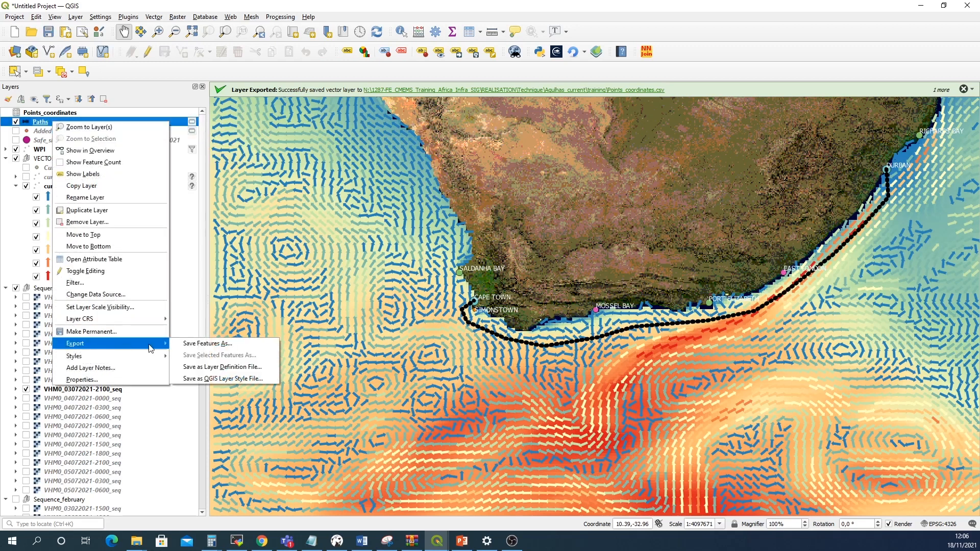
{"action": "left_click", "coordinate": [190, 349]}
{"action": "left_click", "coordinate": [425, 154]}
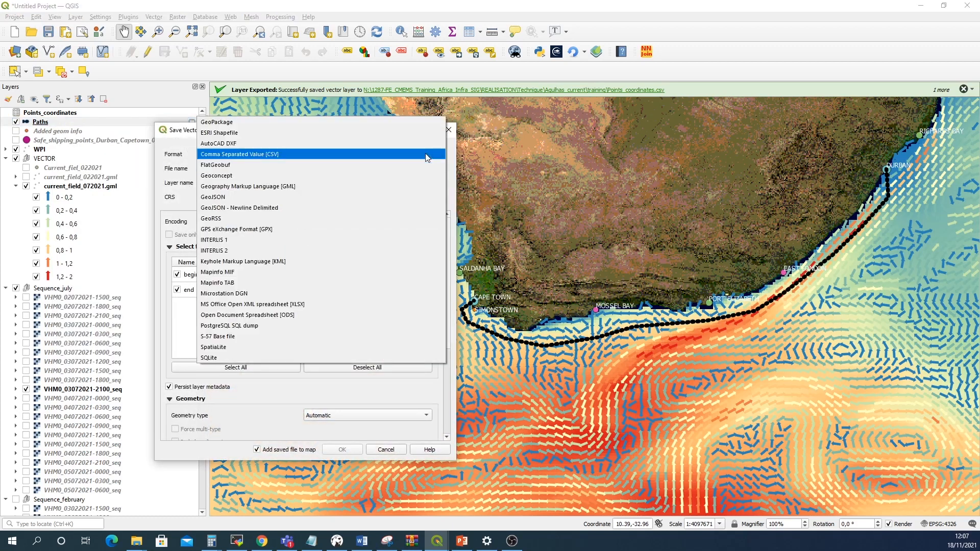
{"action": "left_click", "coordinate": [278, 134]}
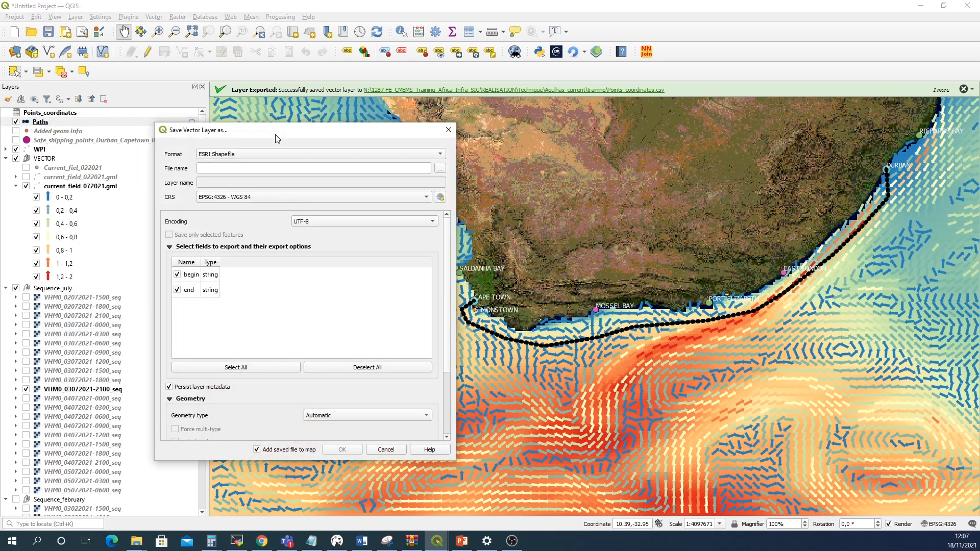
{"action": "left_click", "coordinate": [440, 169]}
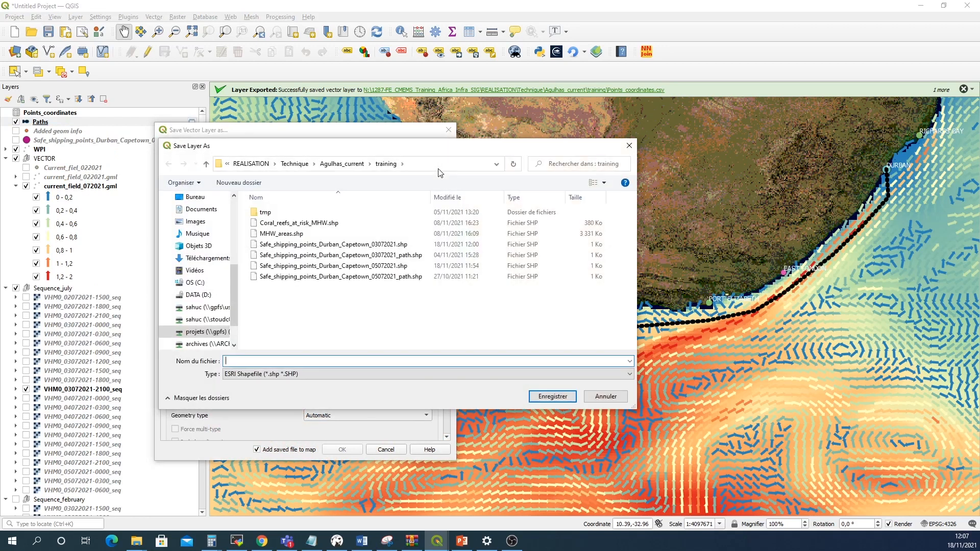
{"action": "left_click", "coordinate": [403, 255]}
{"action": "left_click", "coordinate": [360, 361]}
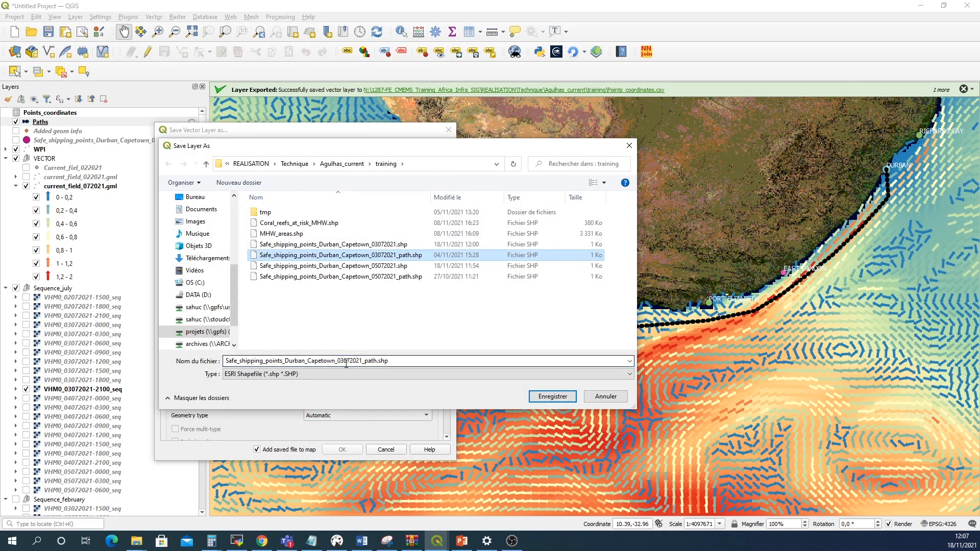
{"action": "left_click", "coordinate": [375, 361]}
{"action": "type", "text": "1"}
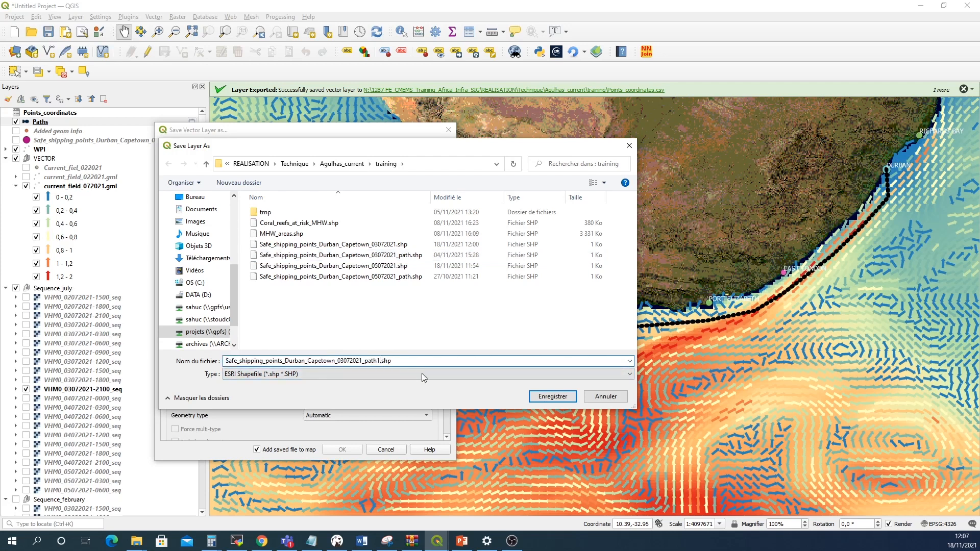
{"action": "left_click", "coordinate": [552, 397]}
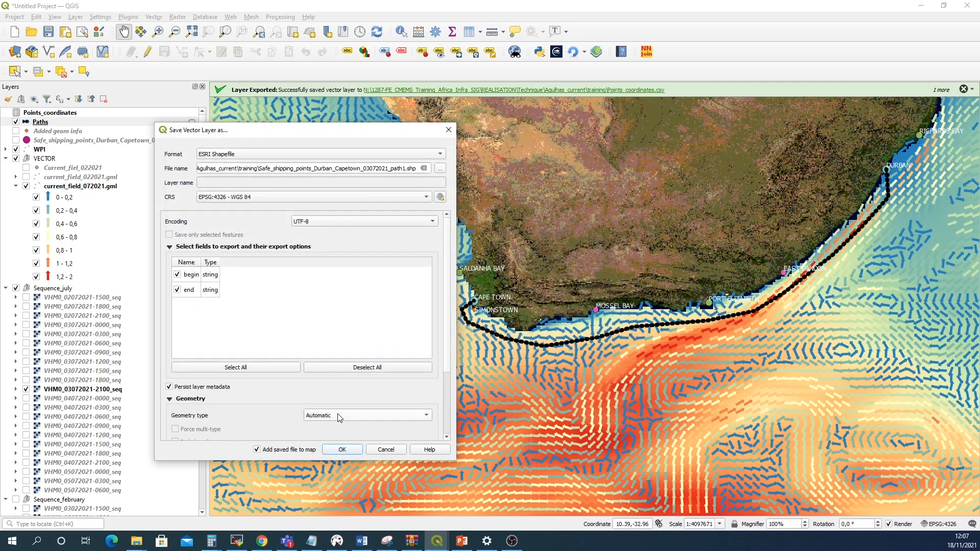
{"action": "left_click", "coordinate": [342, 449]}
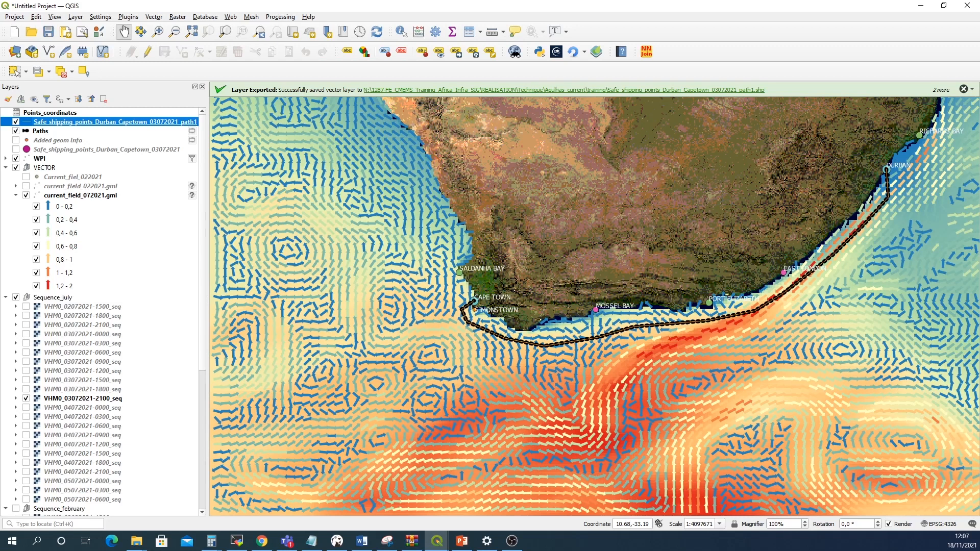
{"action": "left_click", "coordinate": [437, 543]}
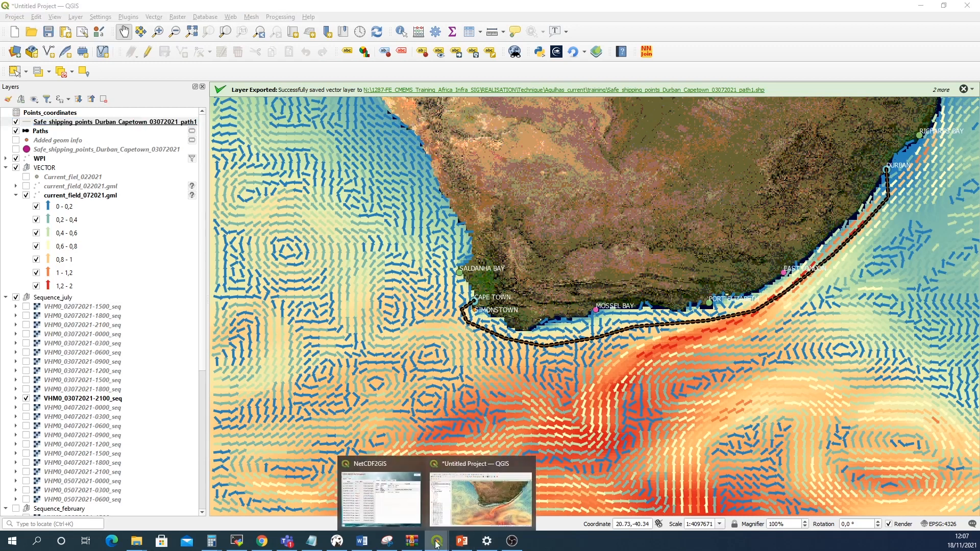